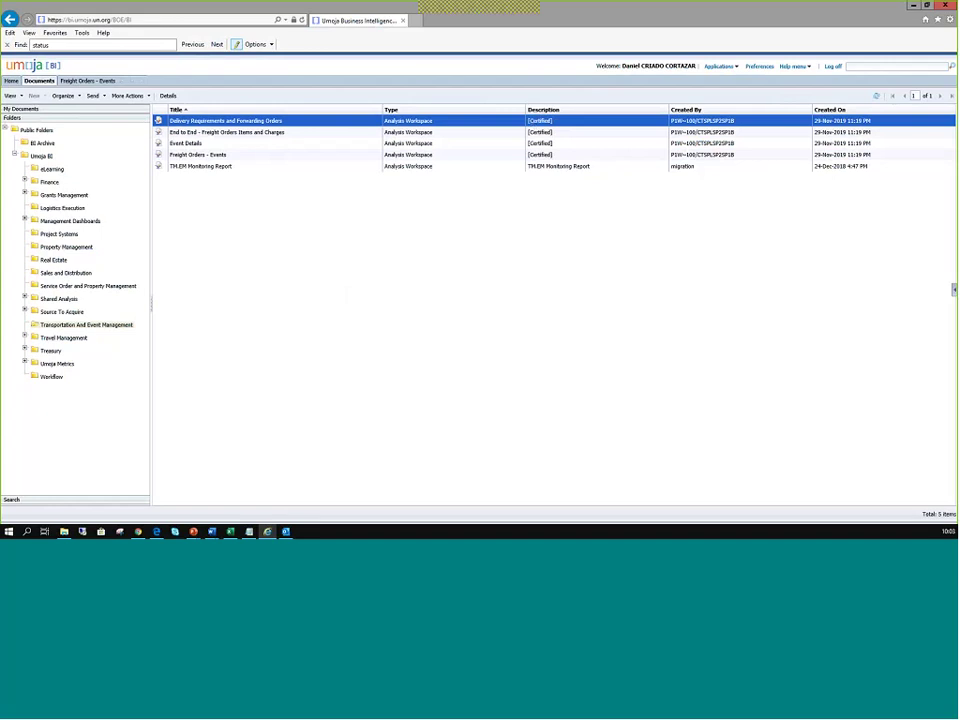
Look over the reports in the Transportation And Event Management folder, from Delivery Requirements and Forwarding Orders to TM.EM Monitoring Report
left_click(222, 166)
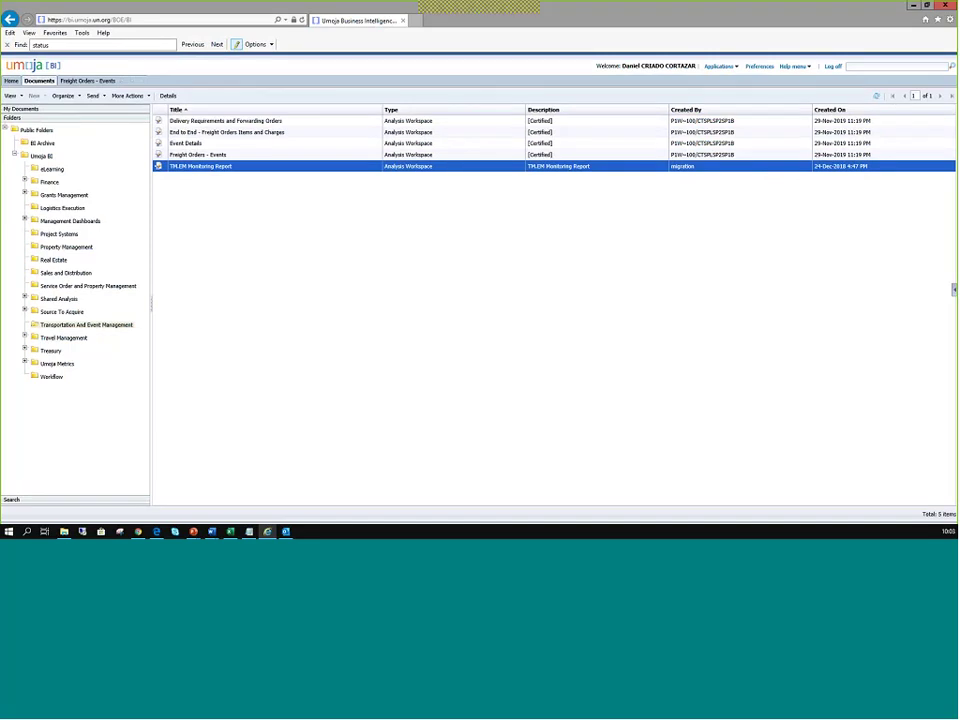
left_click(543, 124)
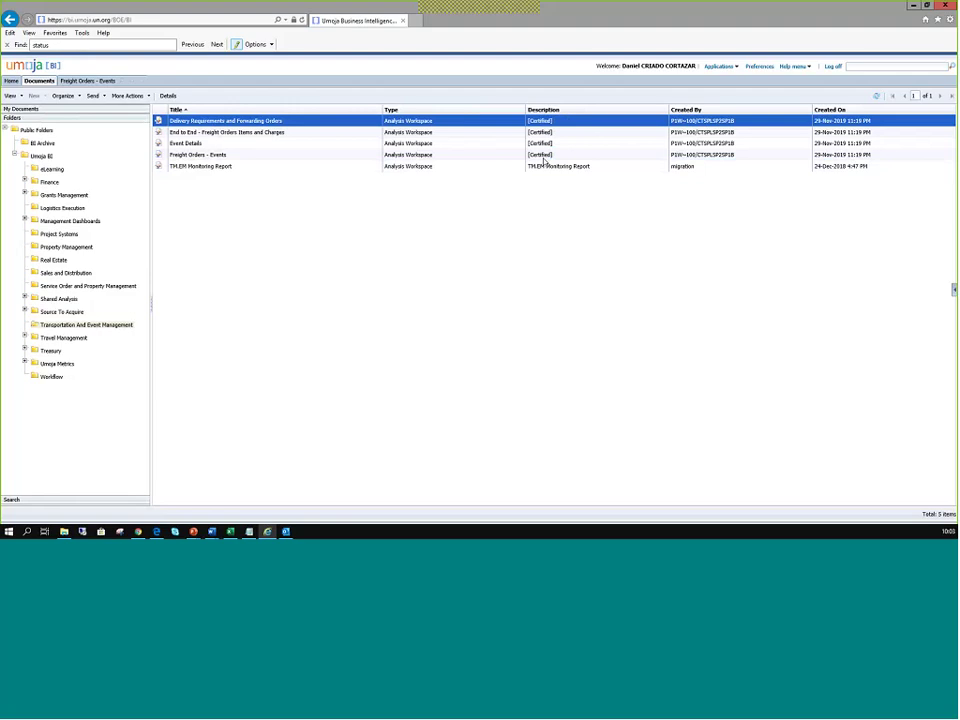
key("Down")
key("Down")
key("Down")
key("Down")
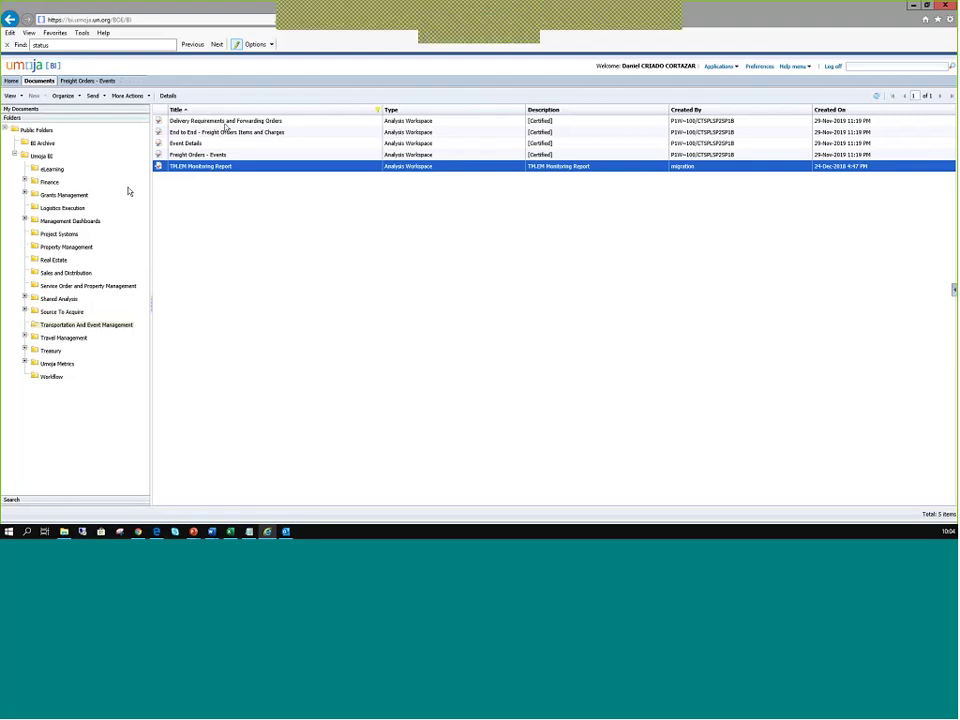
left_click(228, 121)
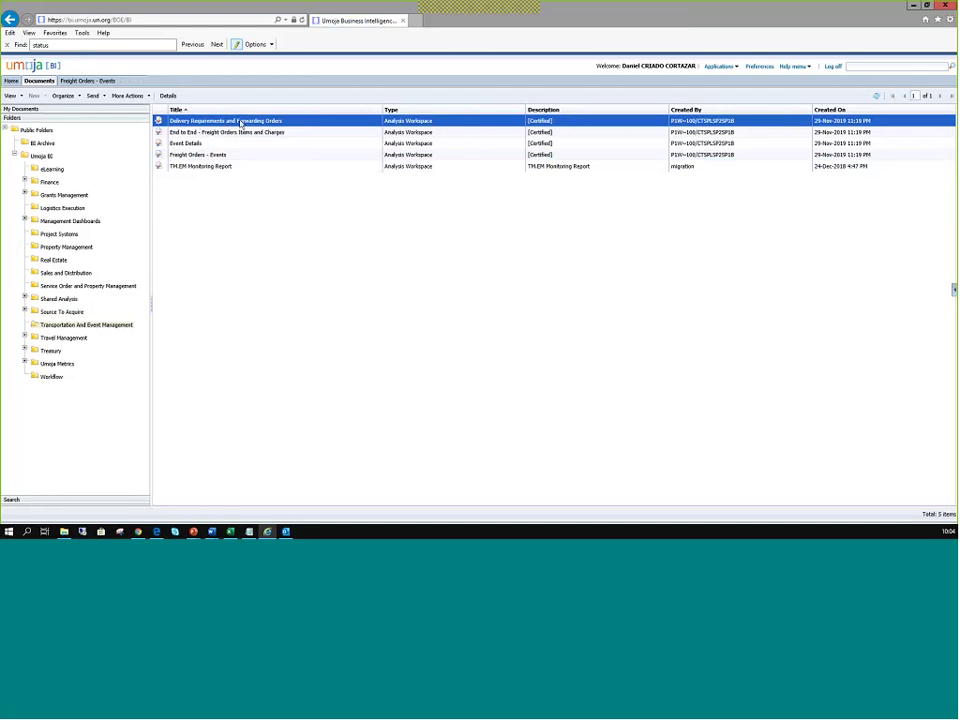
left_click(195, 145)
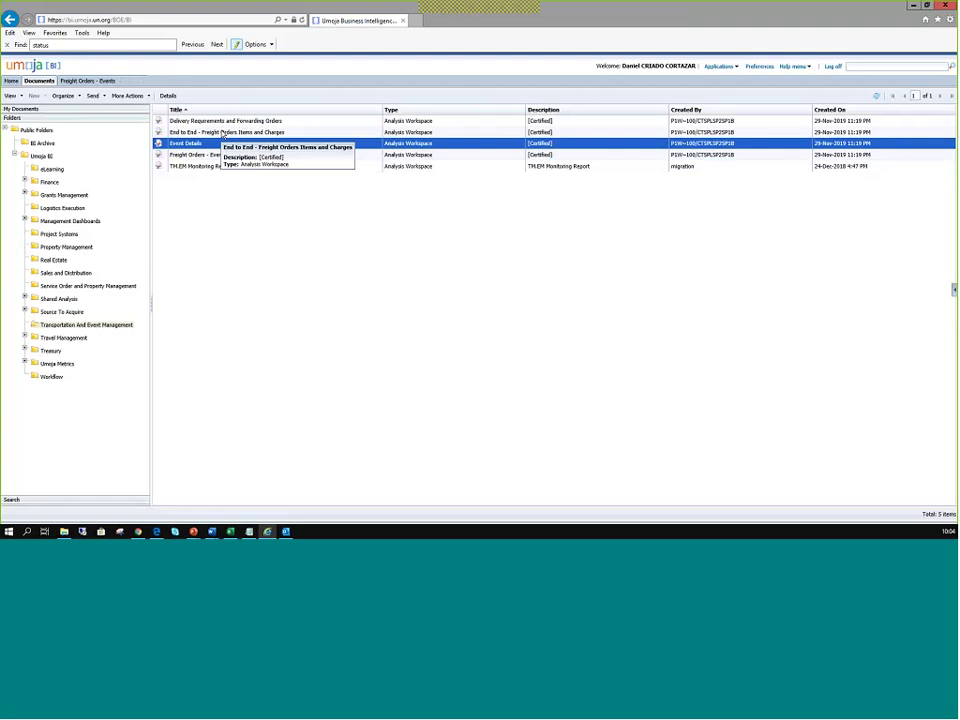
Open the Delivery Requirements and Forwarding Orders report, review its DTR/FWO prompts and run it with all prompts left blank
double_click(227, 122)
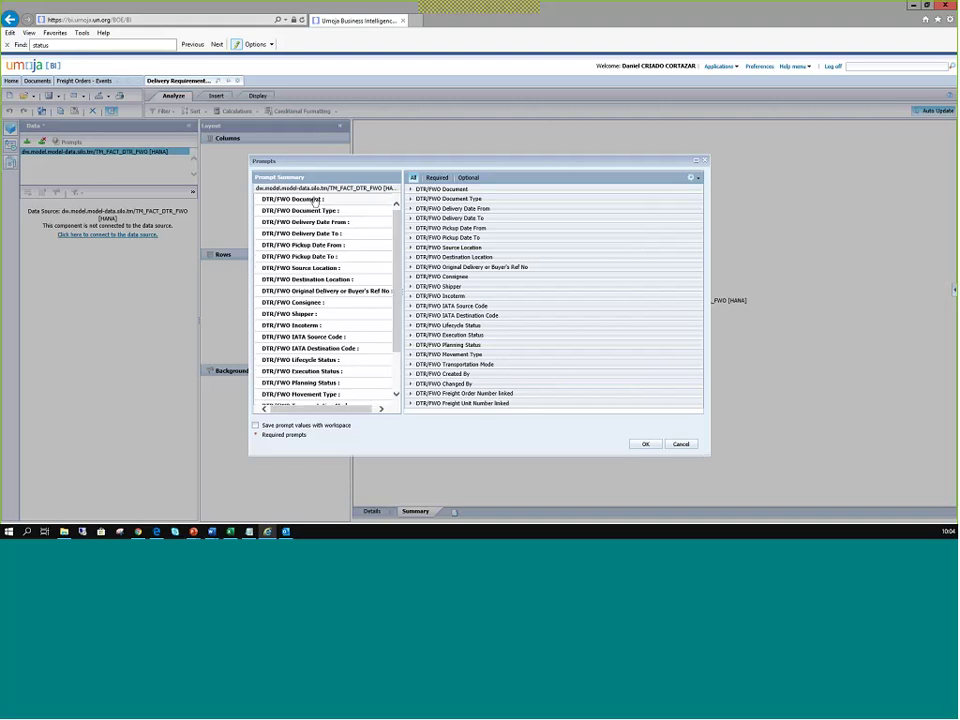
scroll(314, 200, "down", 3)
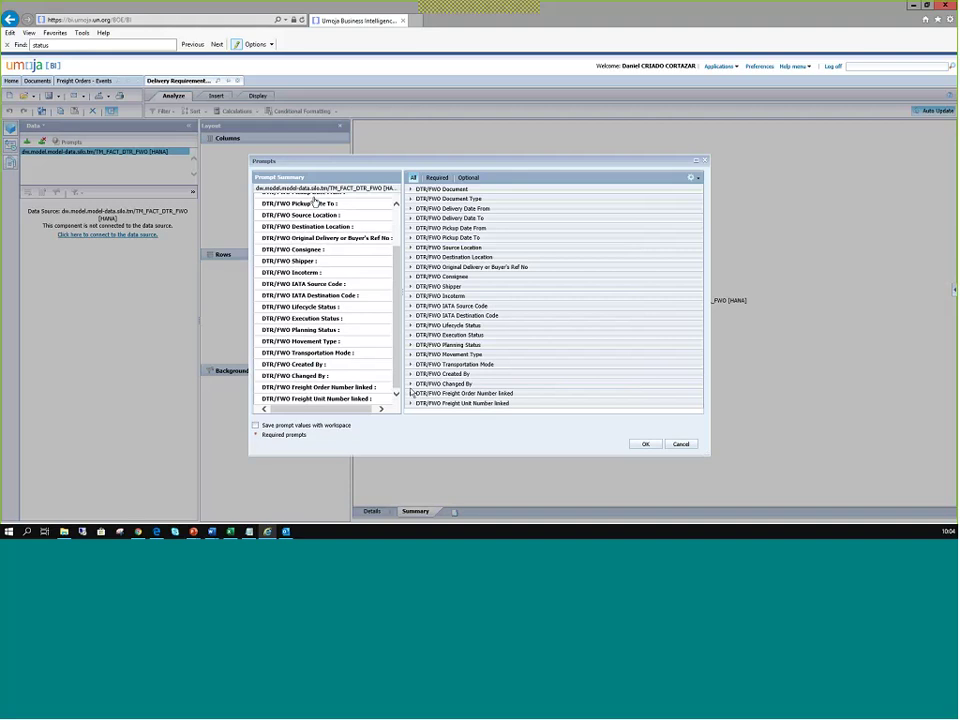
scroll(310, 205, "up", 3)
scroll(305, 212, "down", 2)
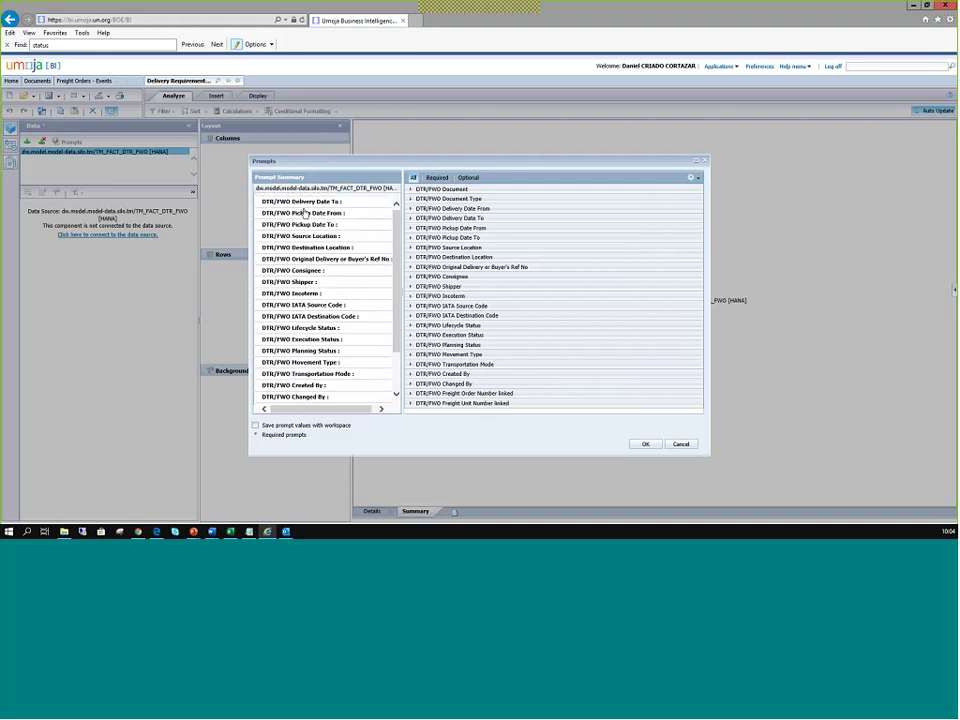
scroll(305, 213, "down", 2)
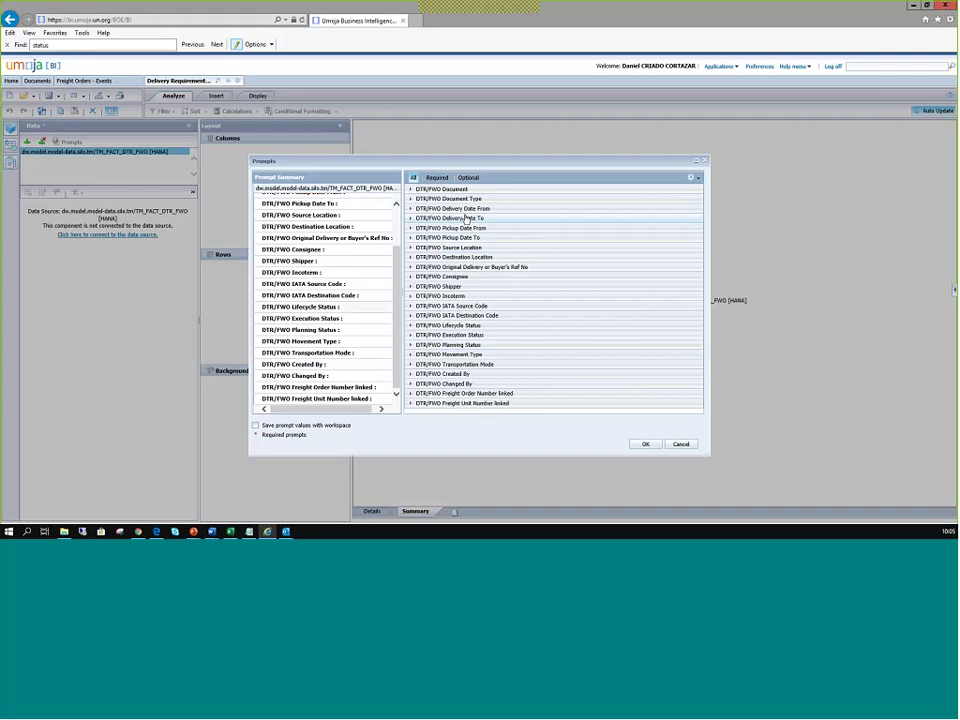
scroll(400, 324, "up", 2)
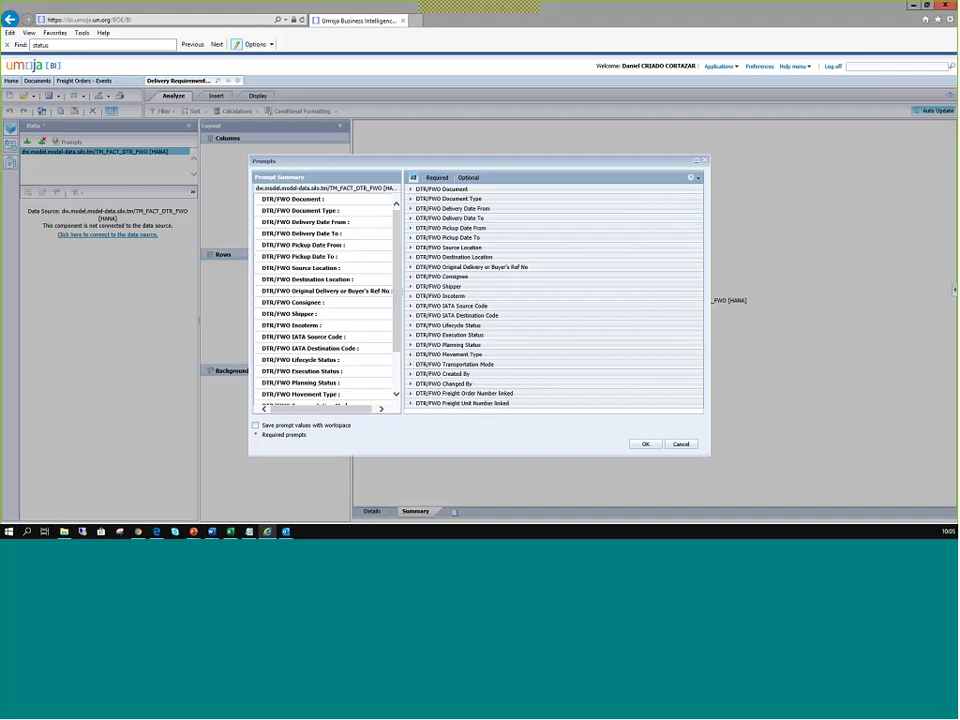
left_click(647, 444)
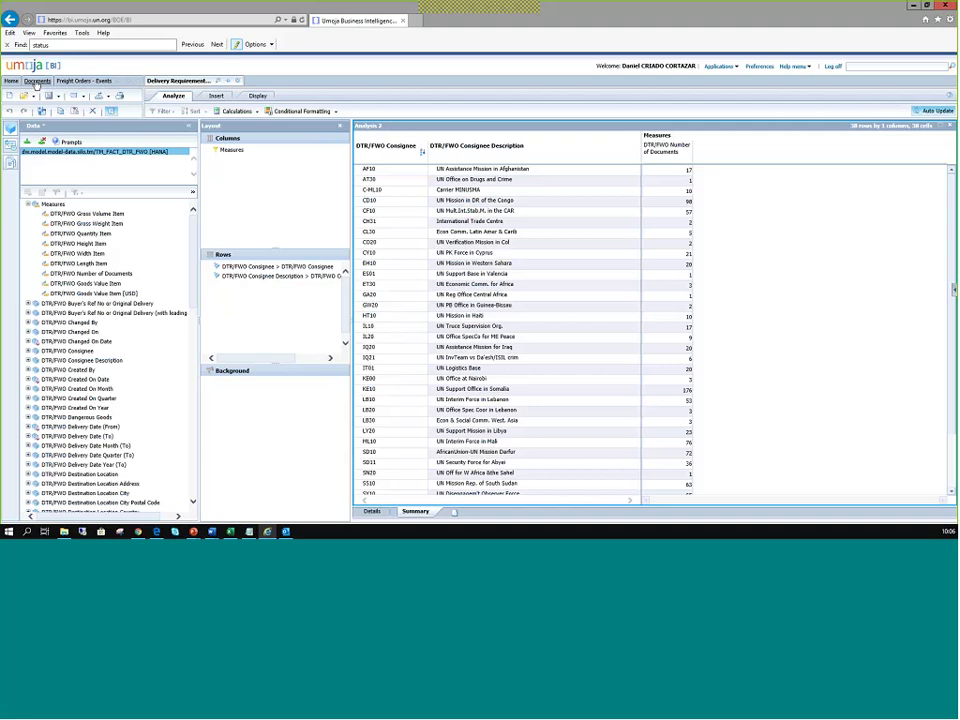
Open the Event Details report from the documents list and show its hidden optional prompts
left_click(37, 80)
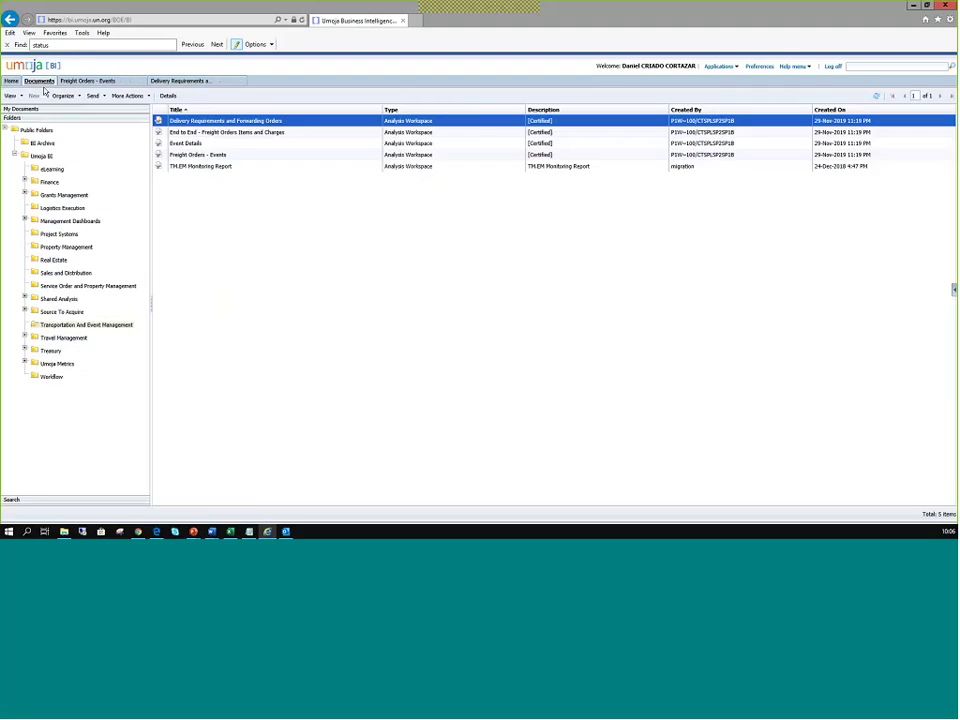
left_click(190, 143)
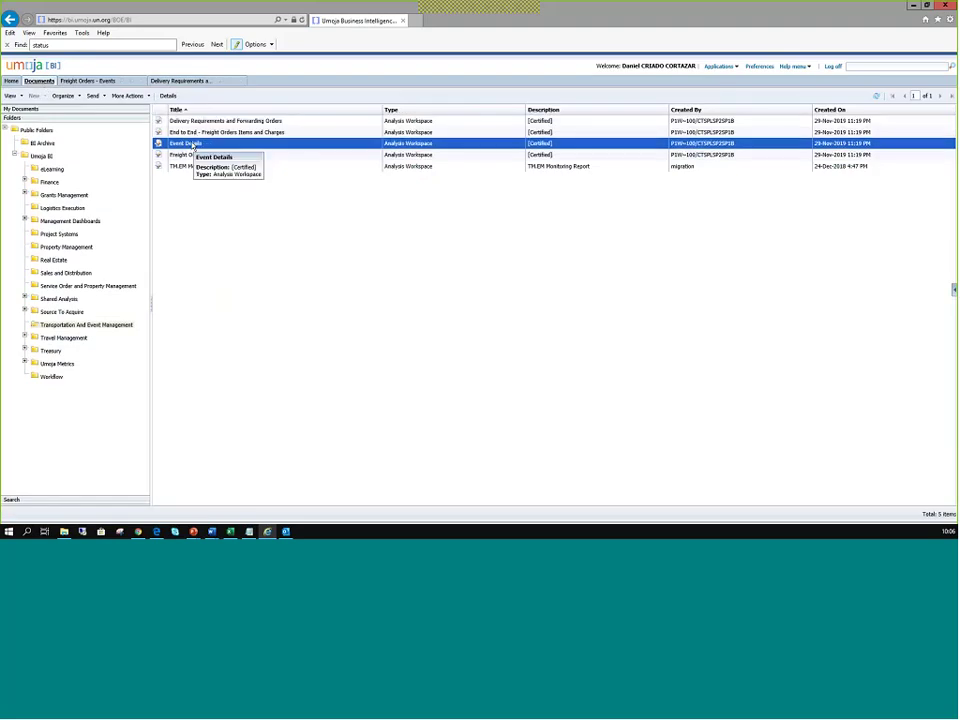
double_click(192, 145)
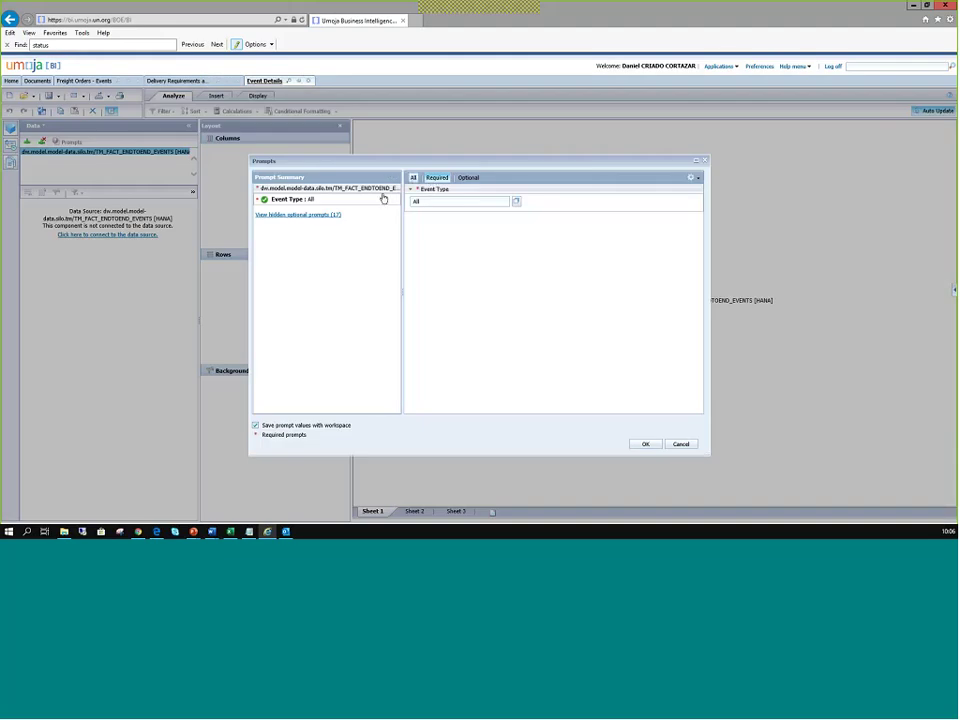
left_click(318, 213)
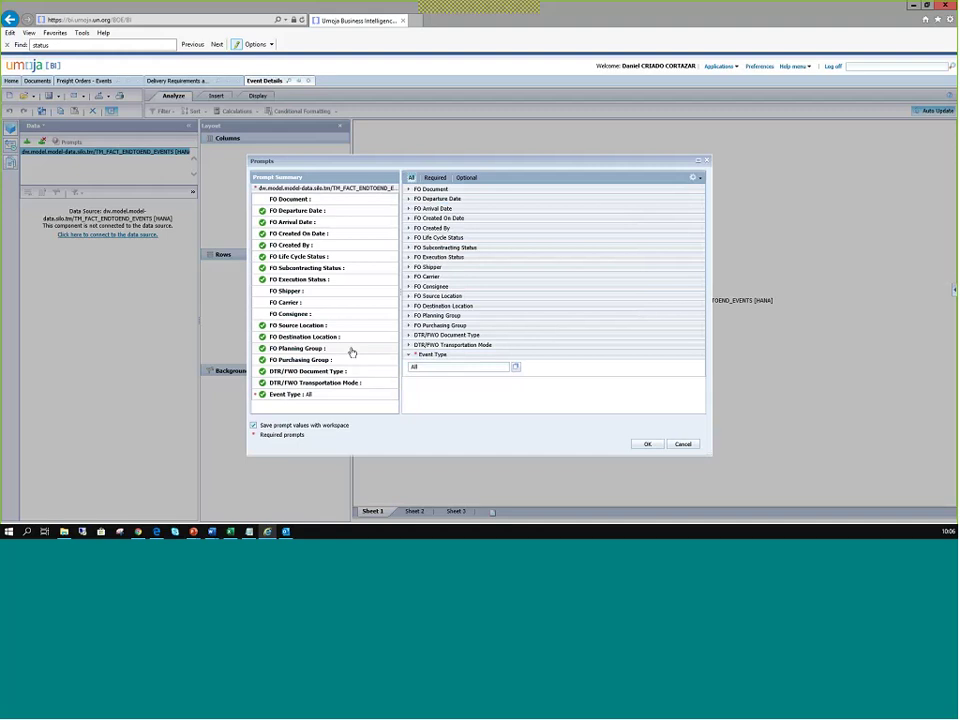
Review the available Event Type members and run the Event Details report with the event type All
left_click(517, 369)
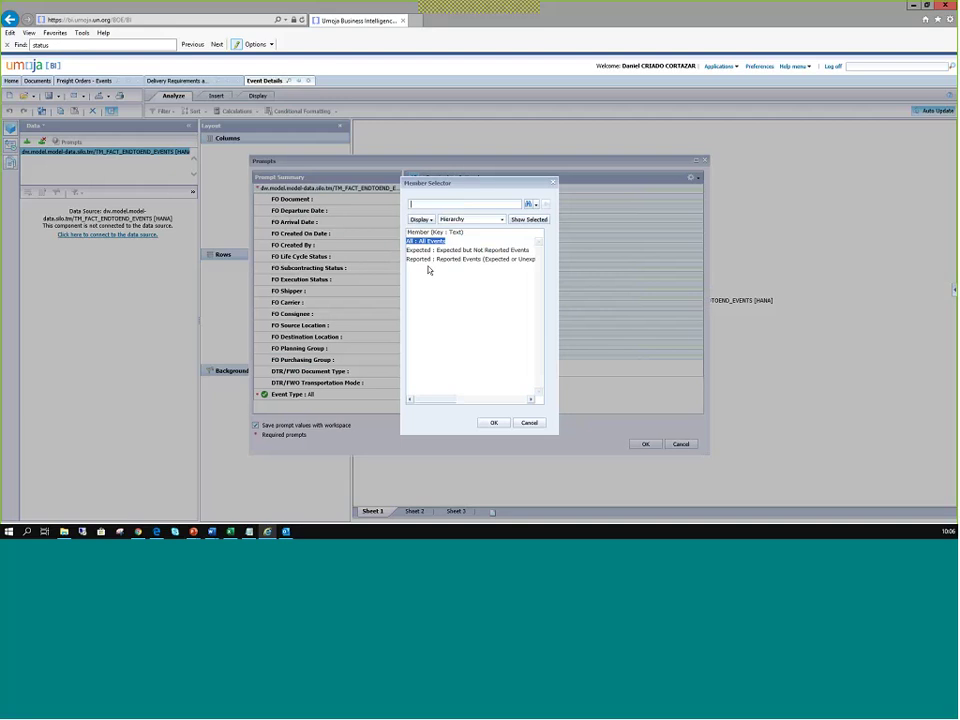
left_click(461, 250)
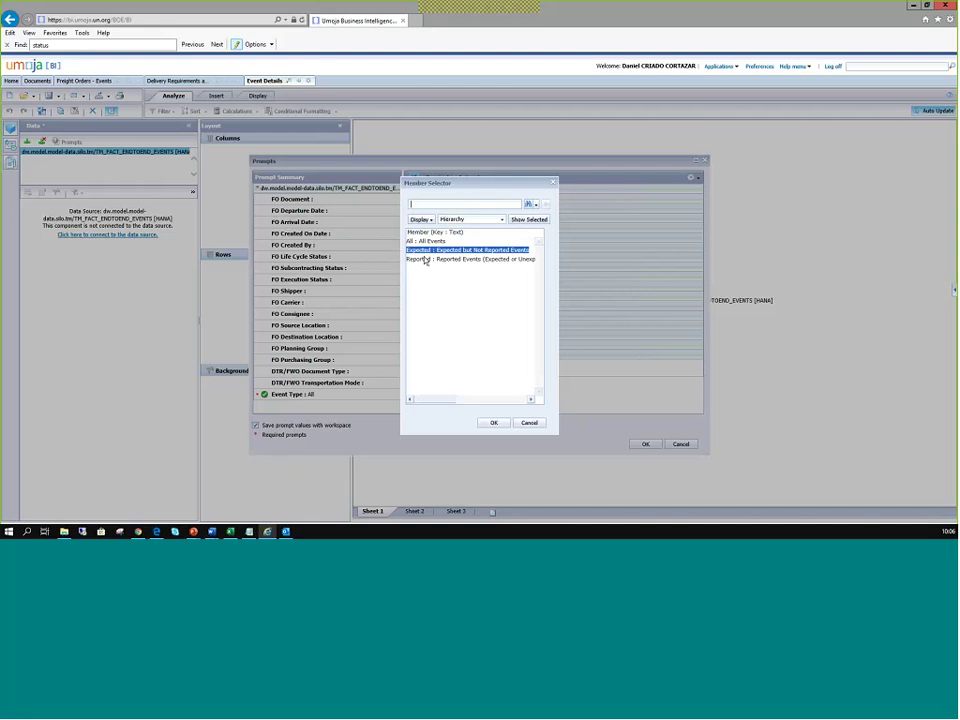
left_click(552, 183)
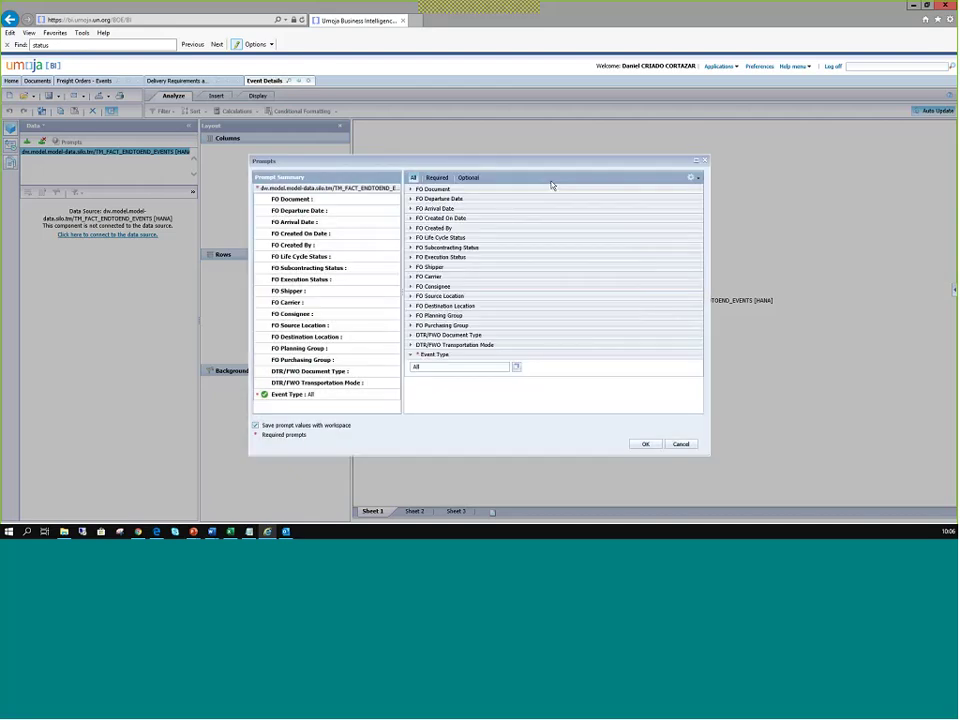
left_click(644, 443)
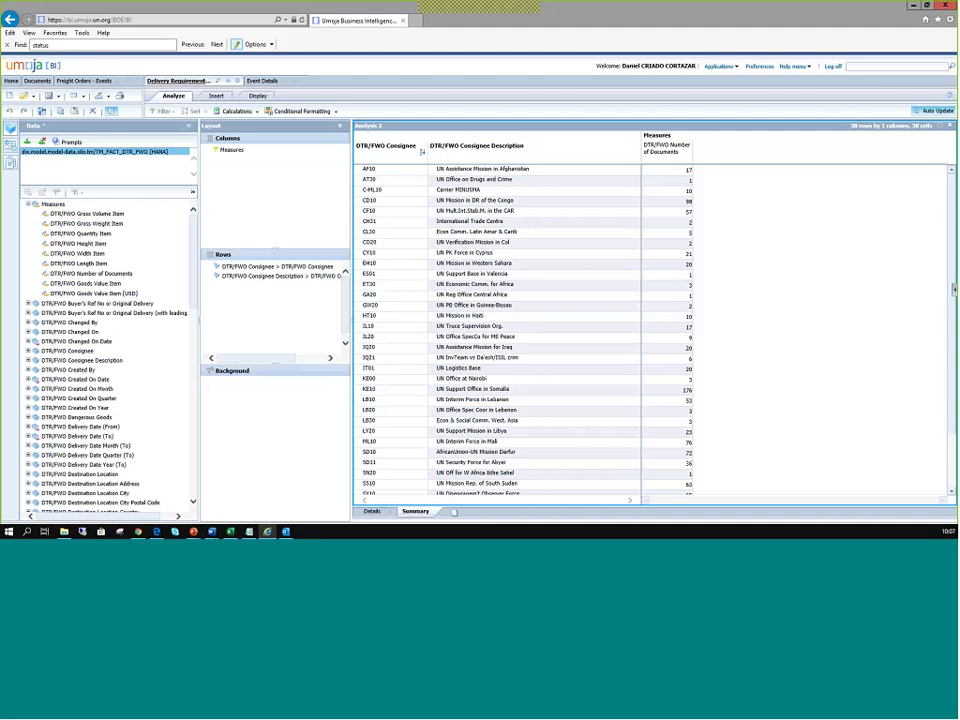
Include every measure in the columns of the Delivery Requirements summary and look through the report's available DTR/FWO fields
double_click(236, 154)
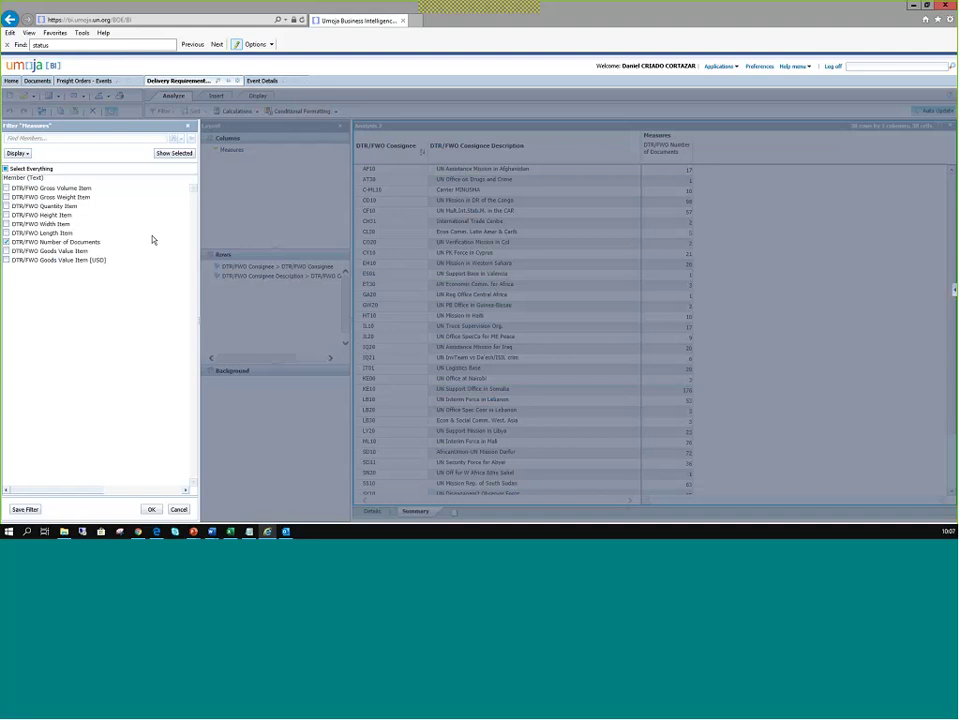
left_click(6, 169)
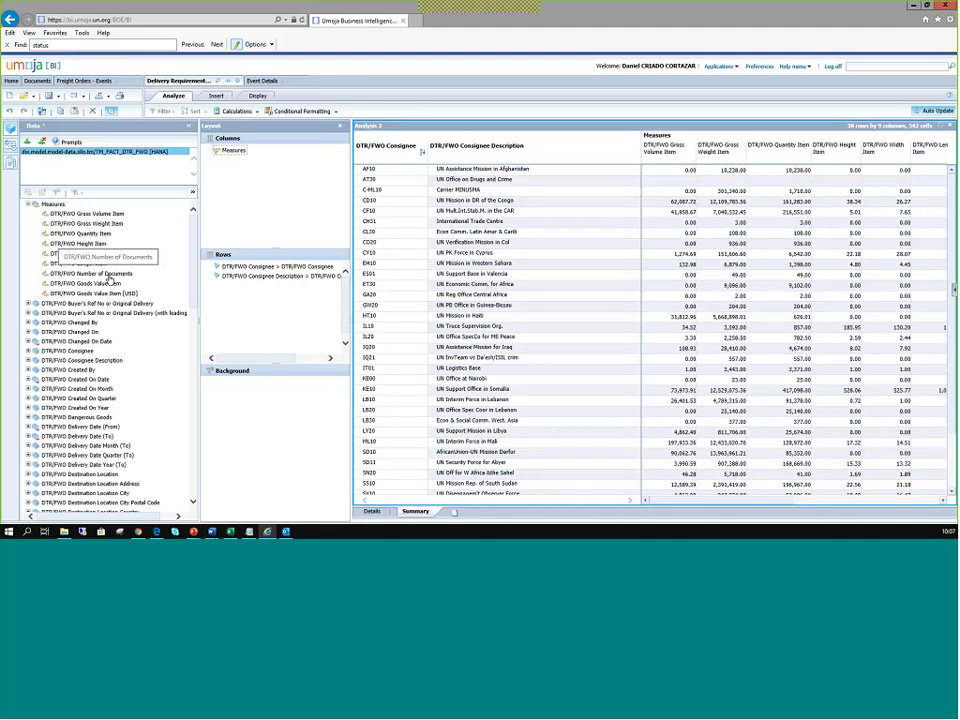
scroll(79, 418, "down", 5)
scroll(80, 400, "down", 18)
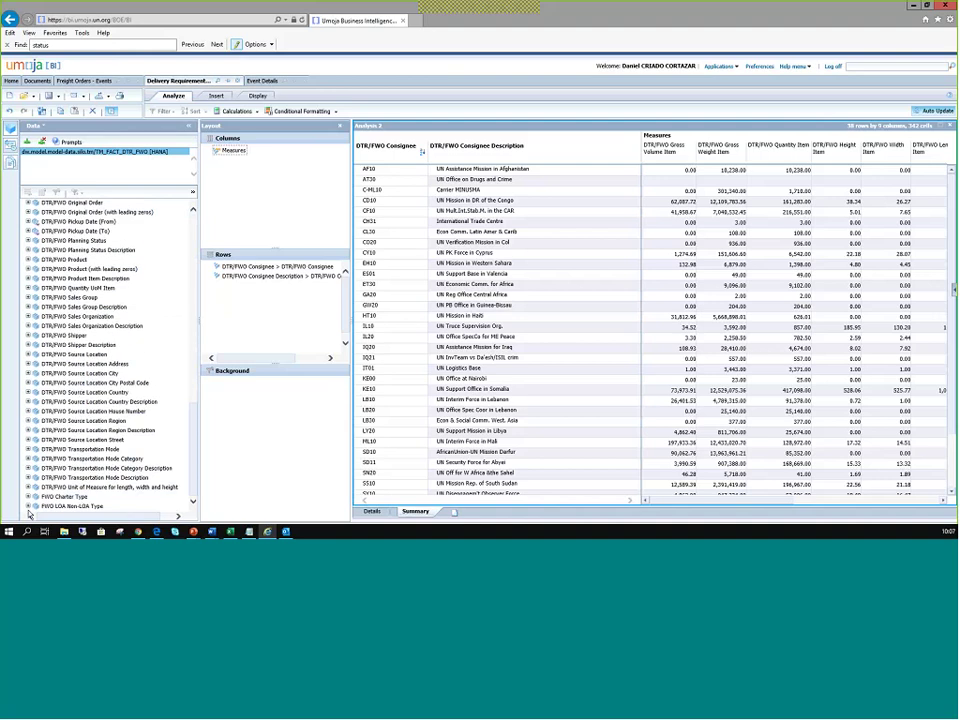
scroll(52, 276, "up", 3)
scroll(53, 276, "up", 8)
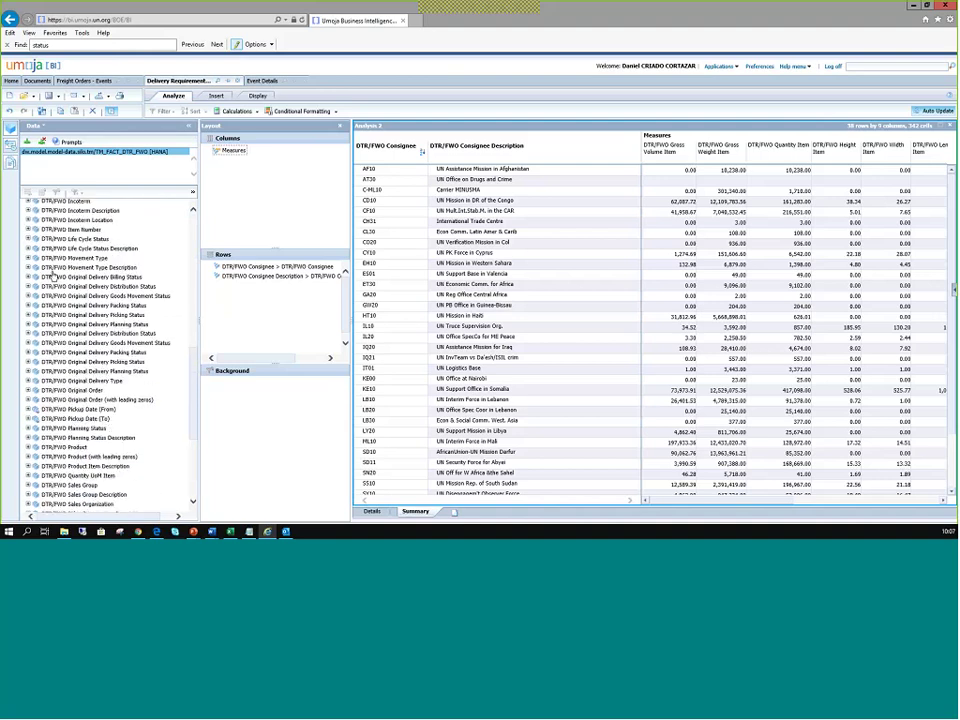
scroll(60, 280, "up", 7)
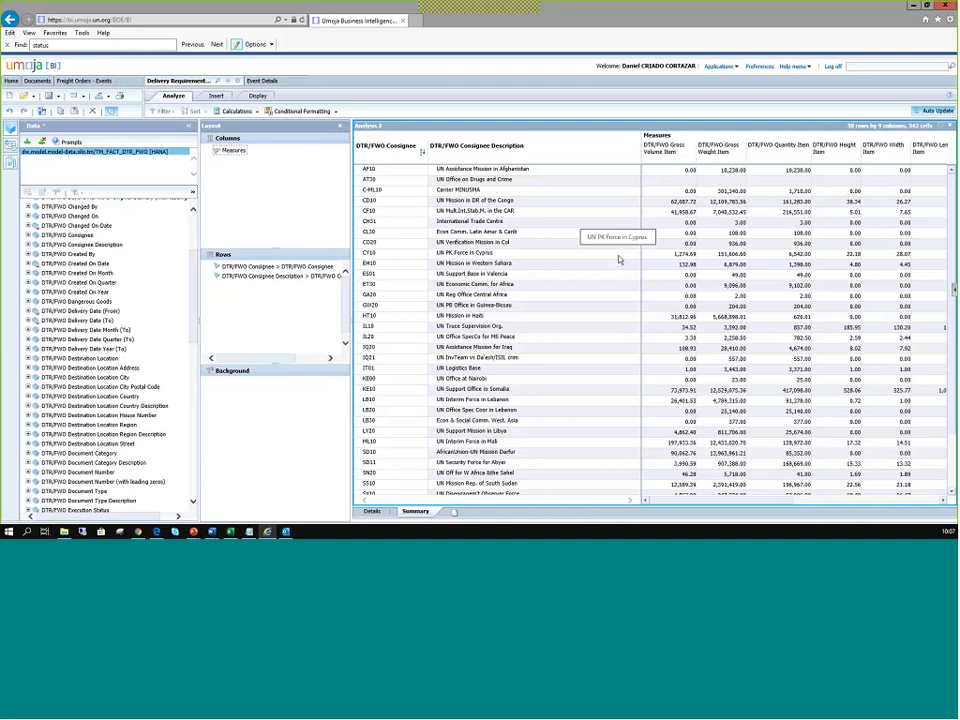
Examine the fields available in the Event Details report, including FU First Document and FU Last Document
left_click(237, 80)
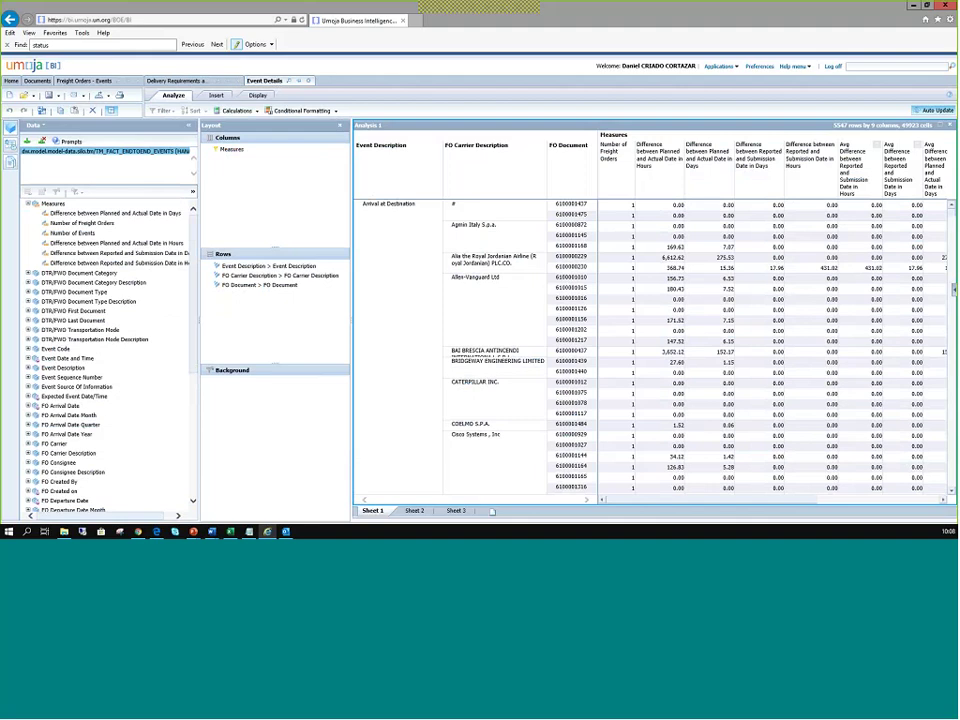
scroll(86, 362, "down", 2)
scroll(86, 362, "down", 2)
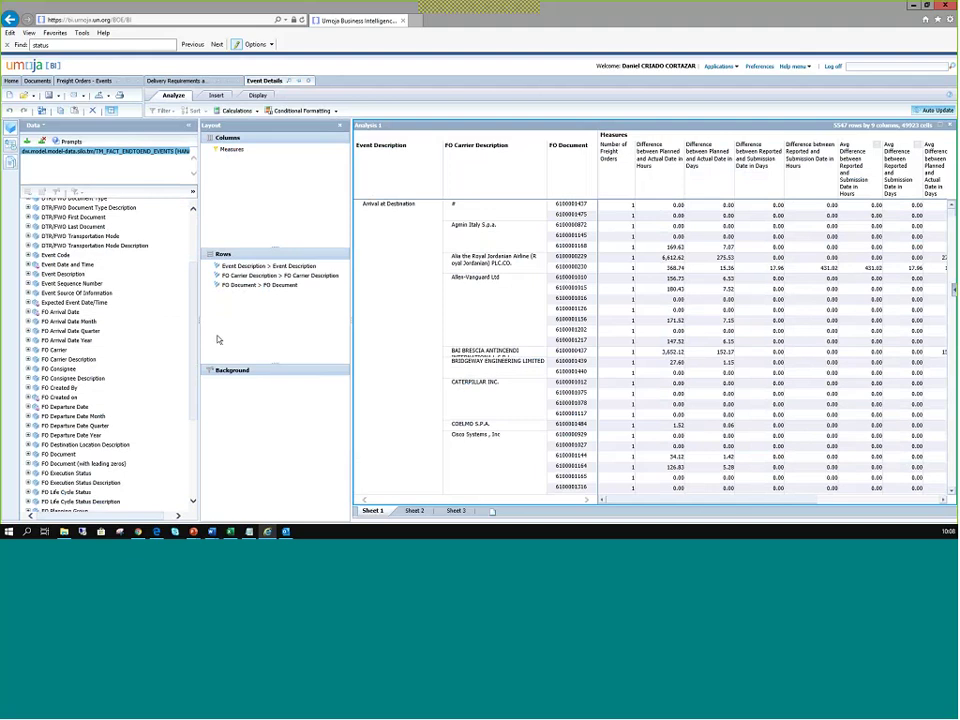
scroll(62, 241, "down", 5)
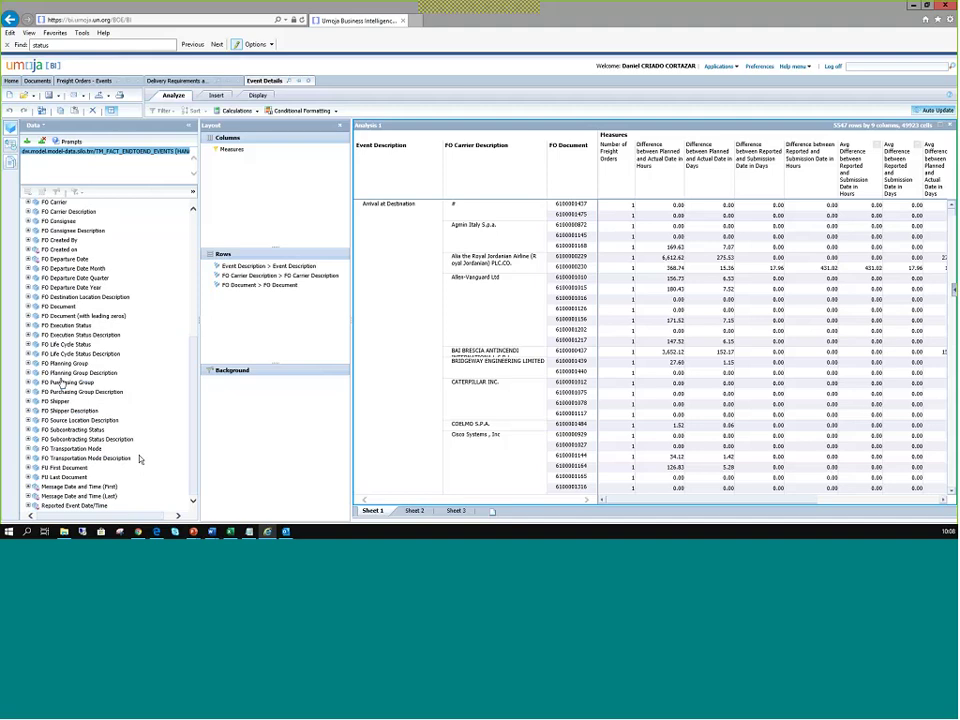
left_click(62, 467)
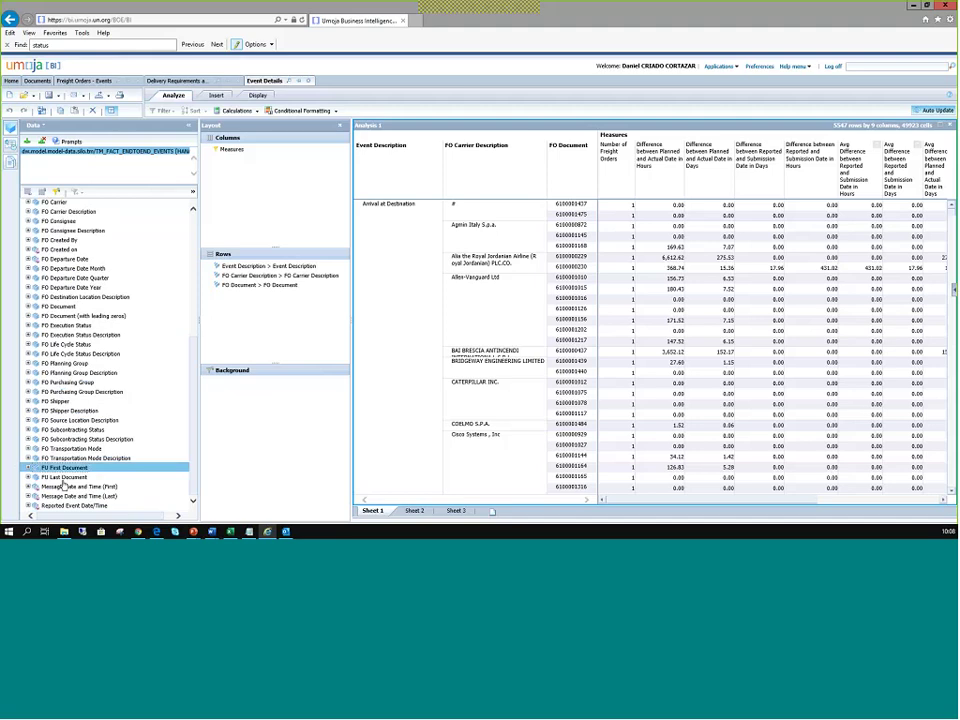
left_click(70, 477)
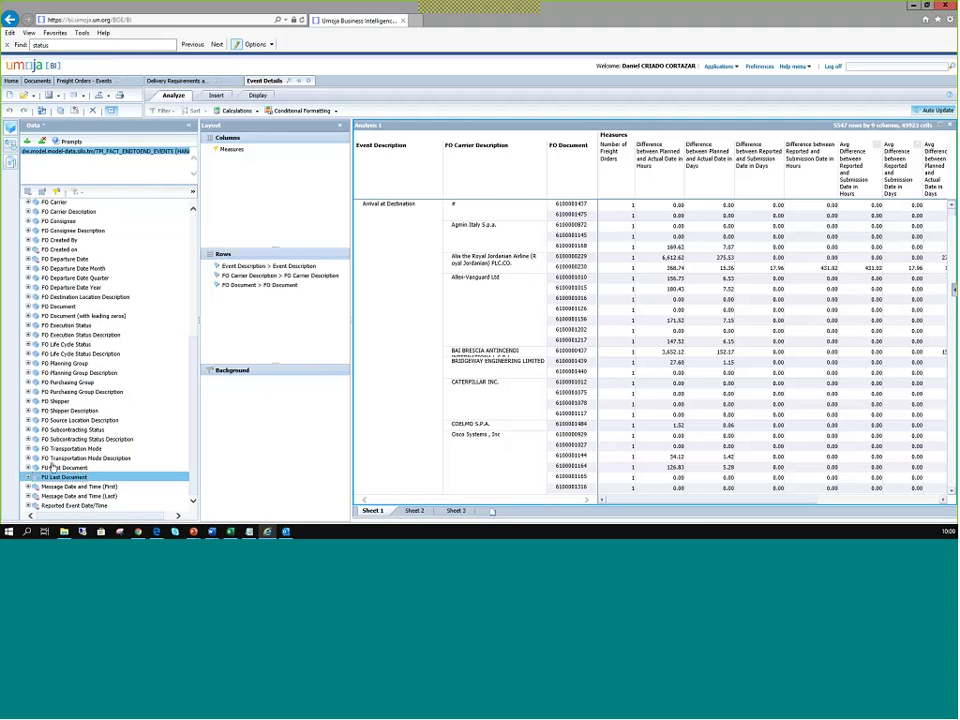
left_click(53, 467)
scroll(57, 352, "up", 5)
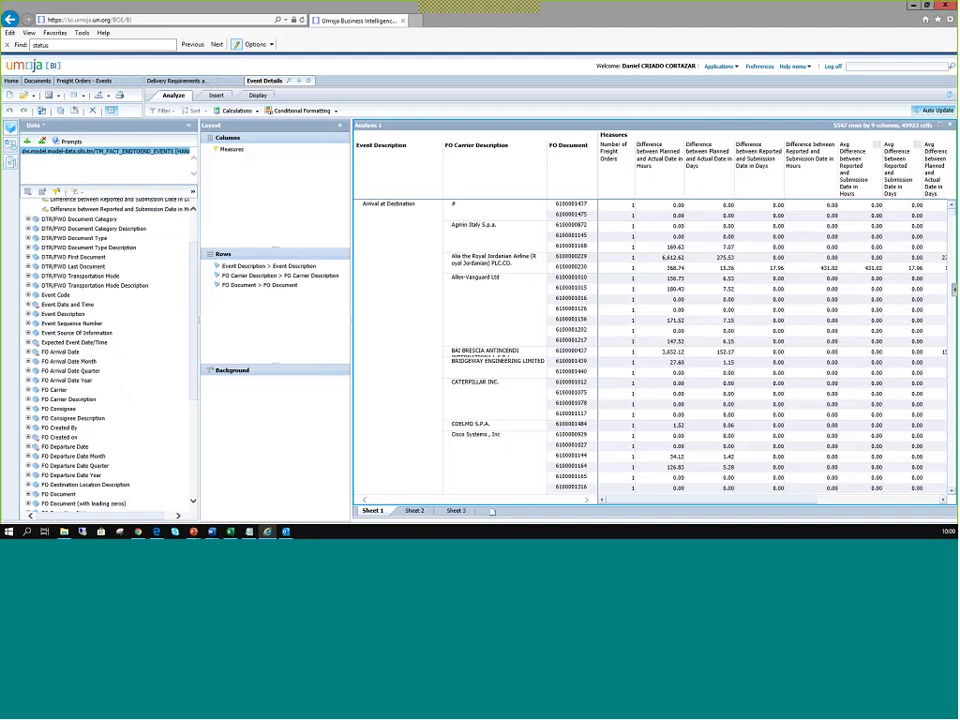
Add Event Sequence Number to the rows of Event Details below FO Document and view its filter members without changing them
left_click(84, 326)
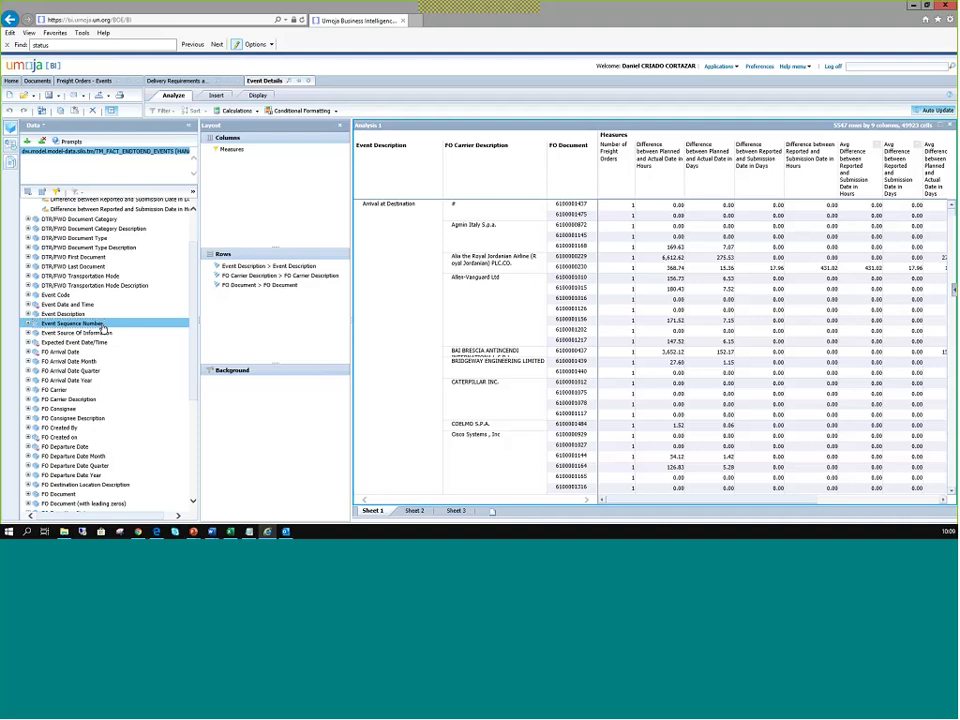
left_click_drag(102, 329, 252, 314)
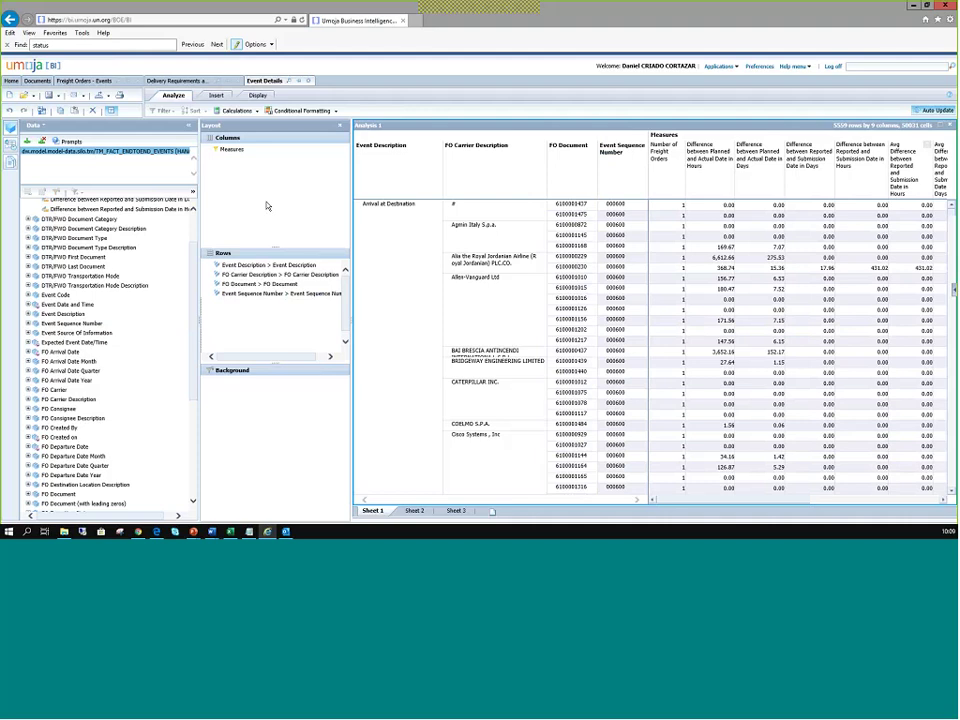
double_click(247, 299)
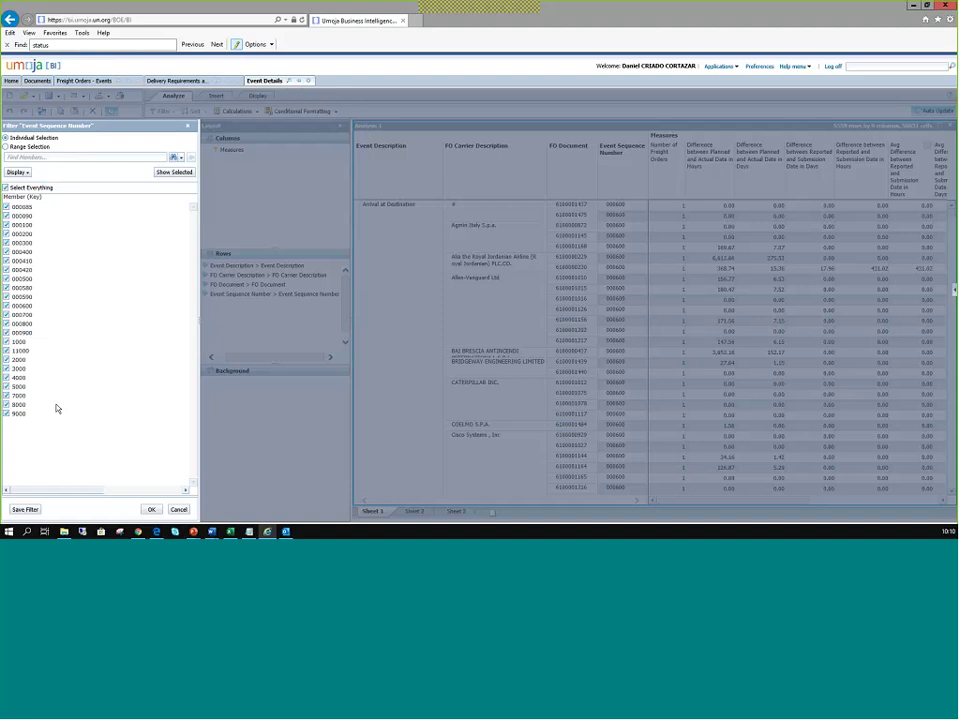
left_click(194, 126)
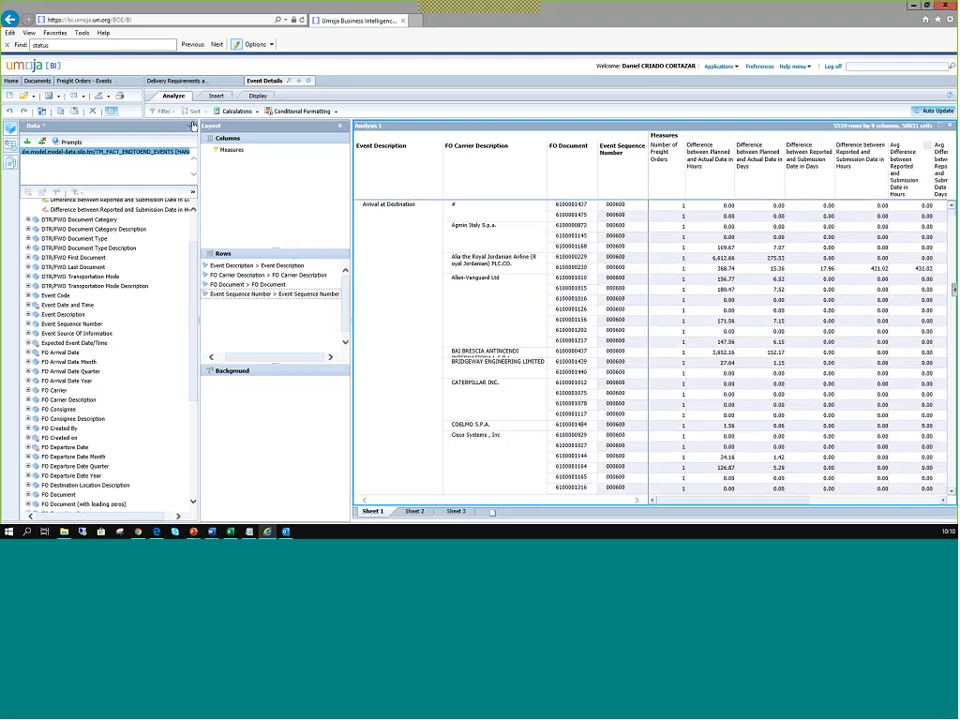
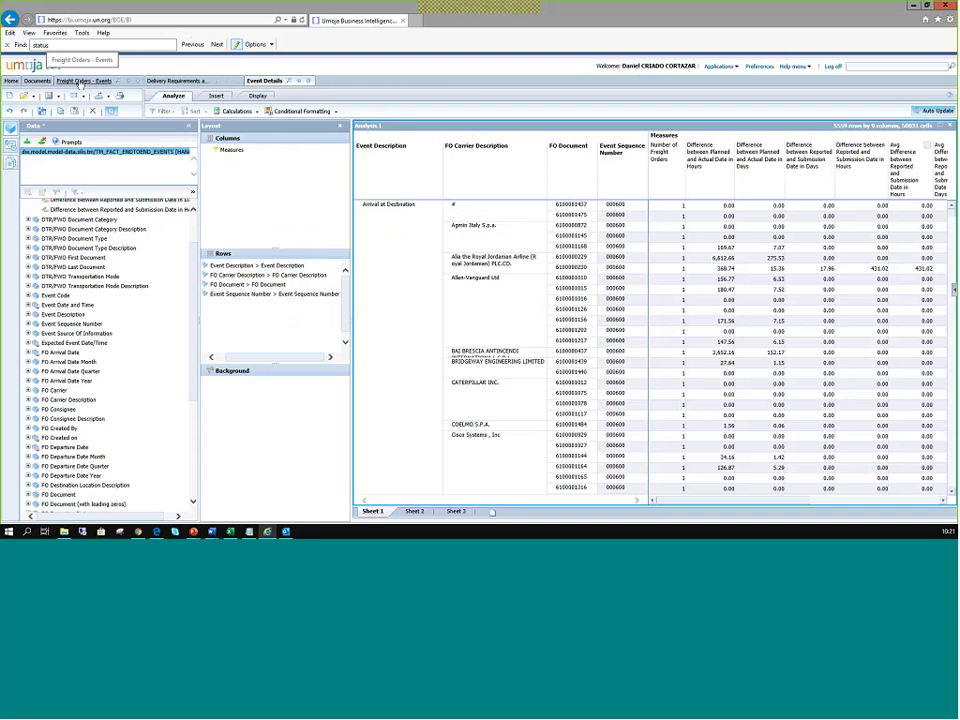
Reopen the Freight Orders - Events report from the documents list, review its prompts and run it with FO Event Type All
left_click(79, 81)
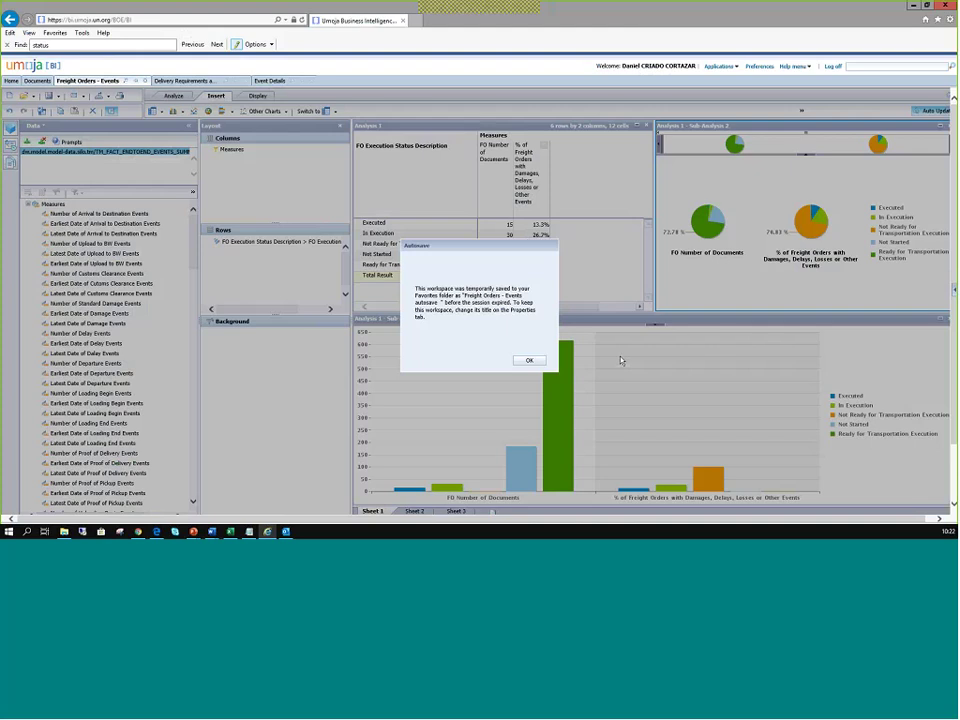
left_click(529, 360)
left_click(42, 82)
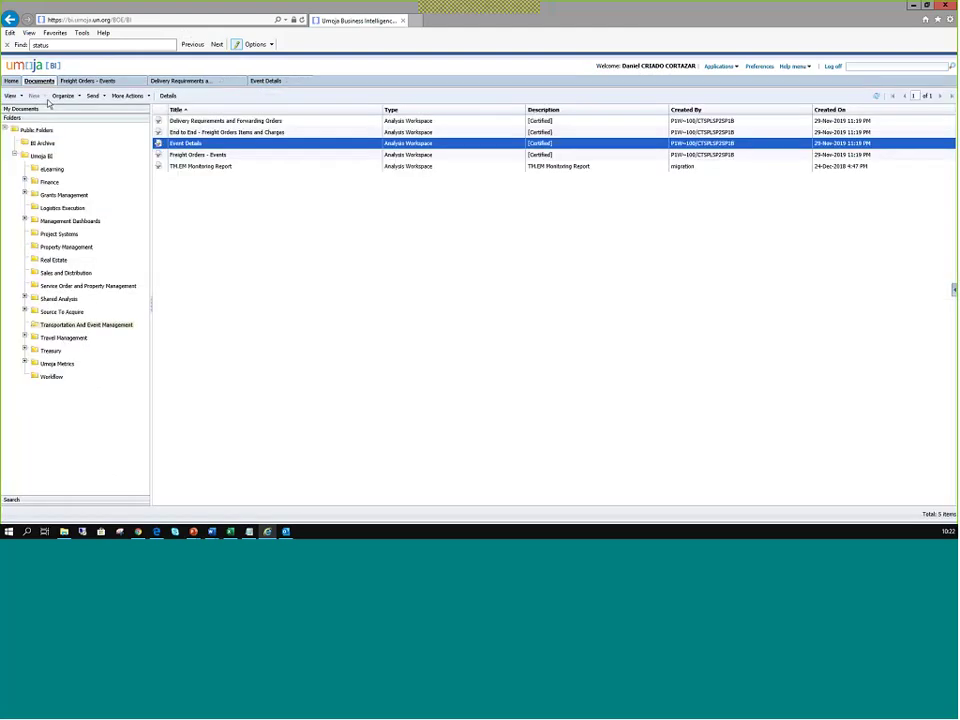
double_click(195, 155)
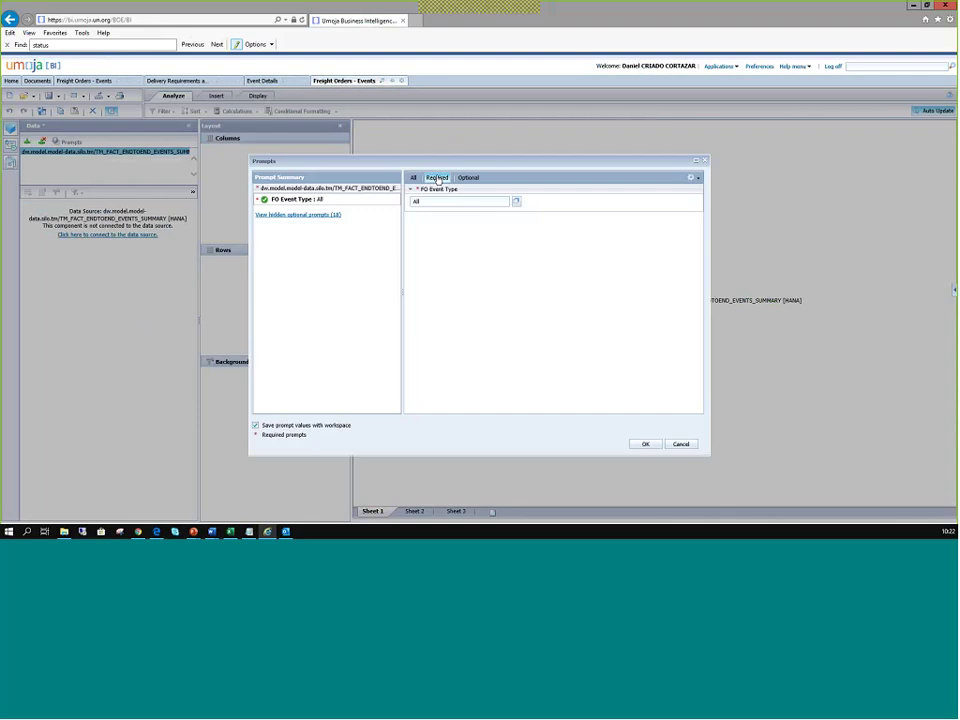
left_click(437, 178)
left_click(413, 180)
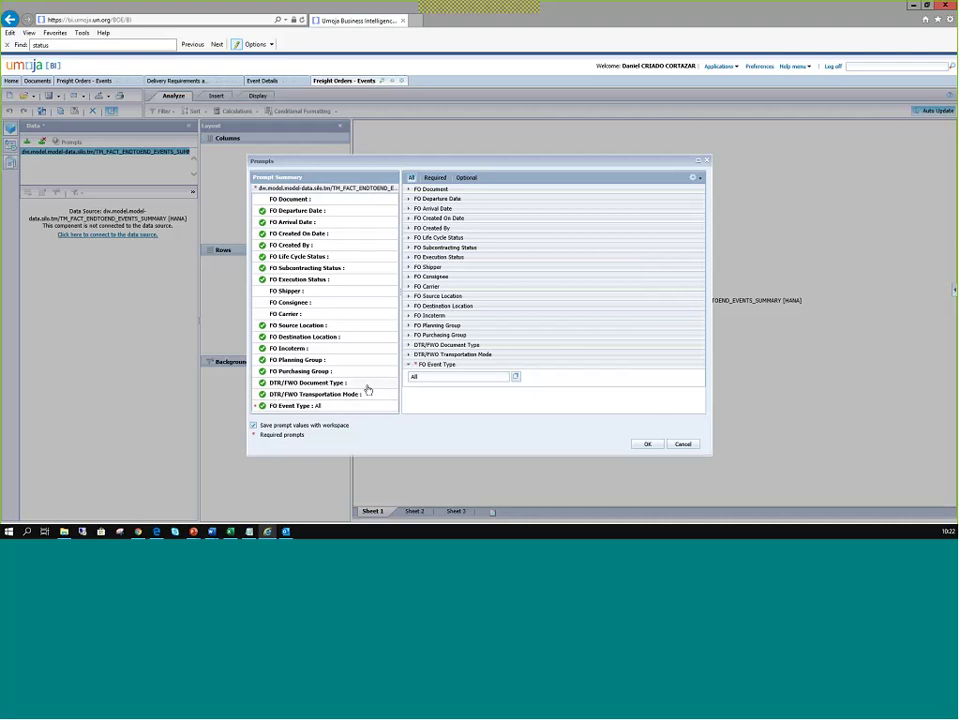
left_click(643, 433)
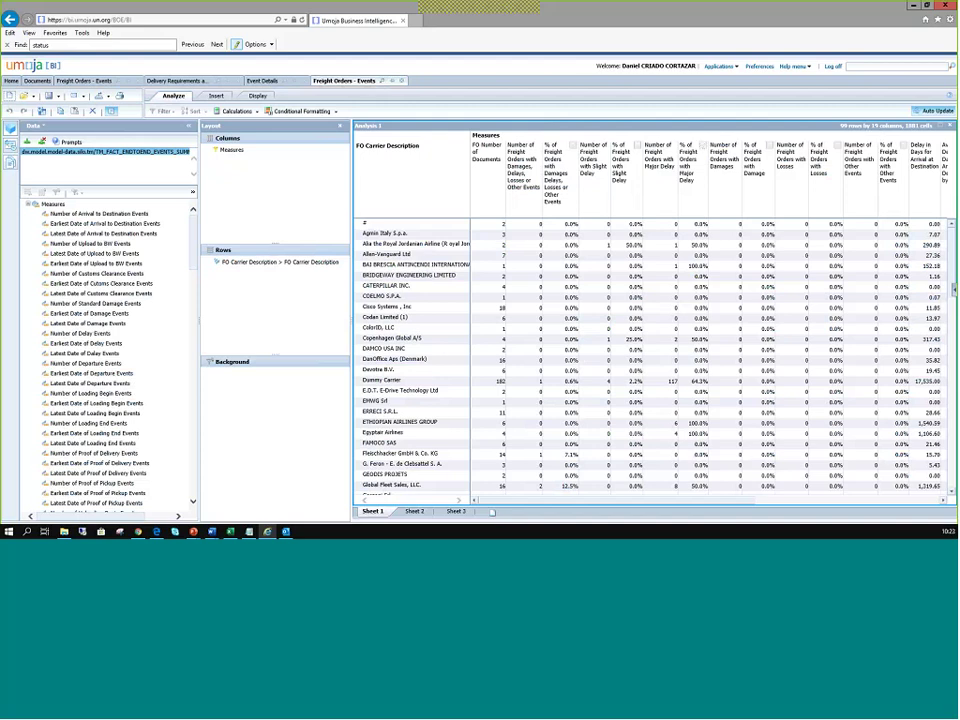
Look through the event measures available in the Freight Orders - Events data source
scroll(55, 318, "down", 5)
scroll(55, 318, "down", 10)
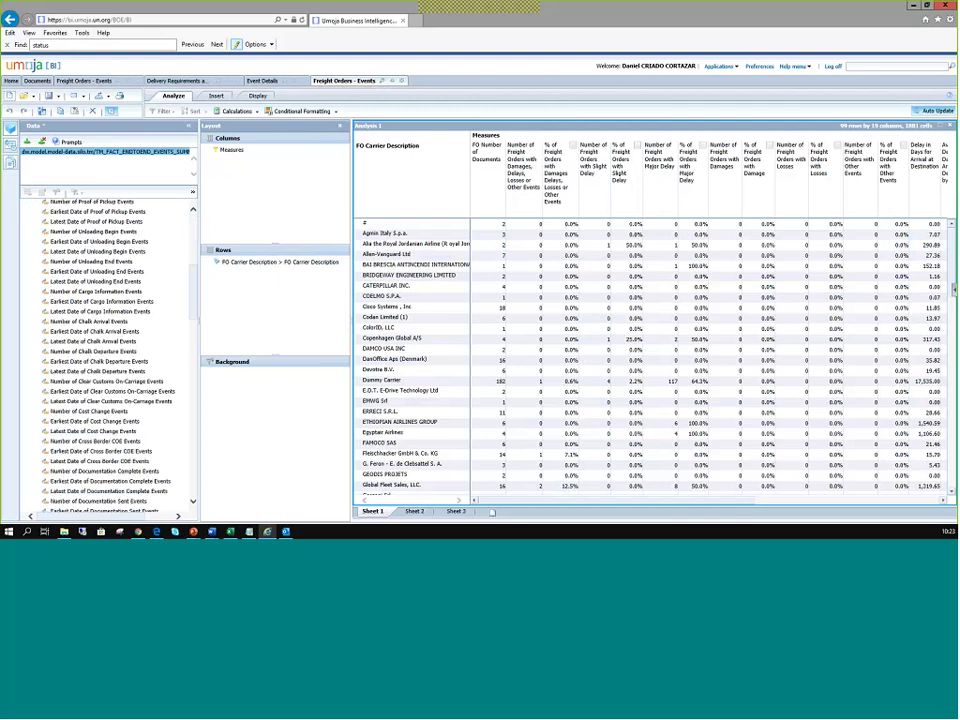
scroll(62, 258, "down", 10)
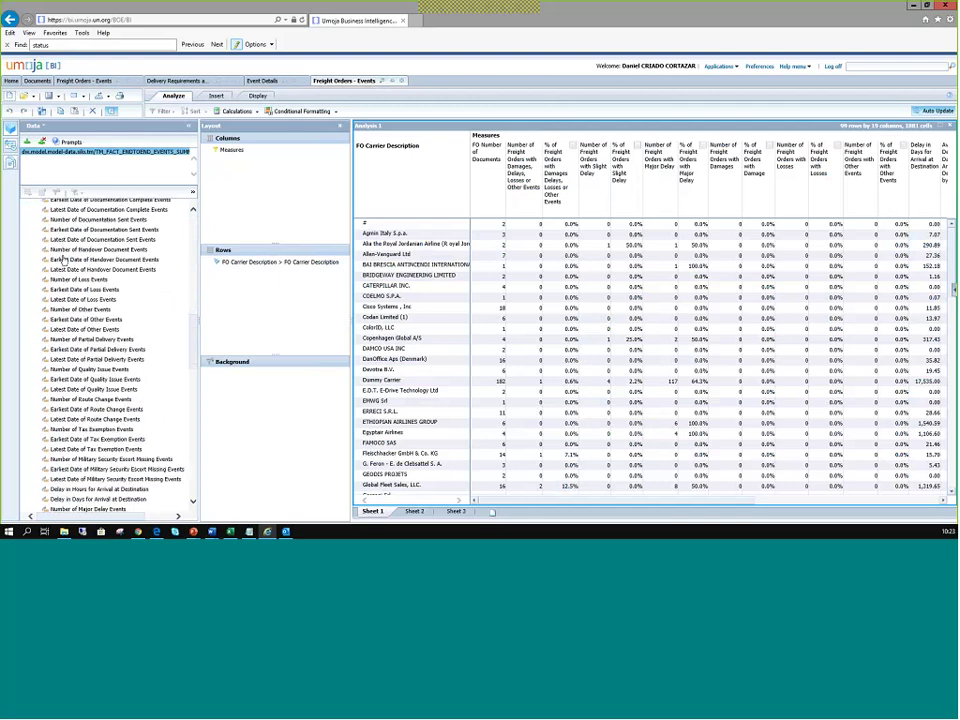
scroll(62, 258, "up", 10)
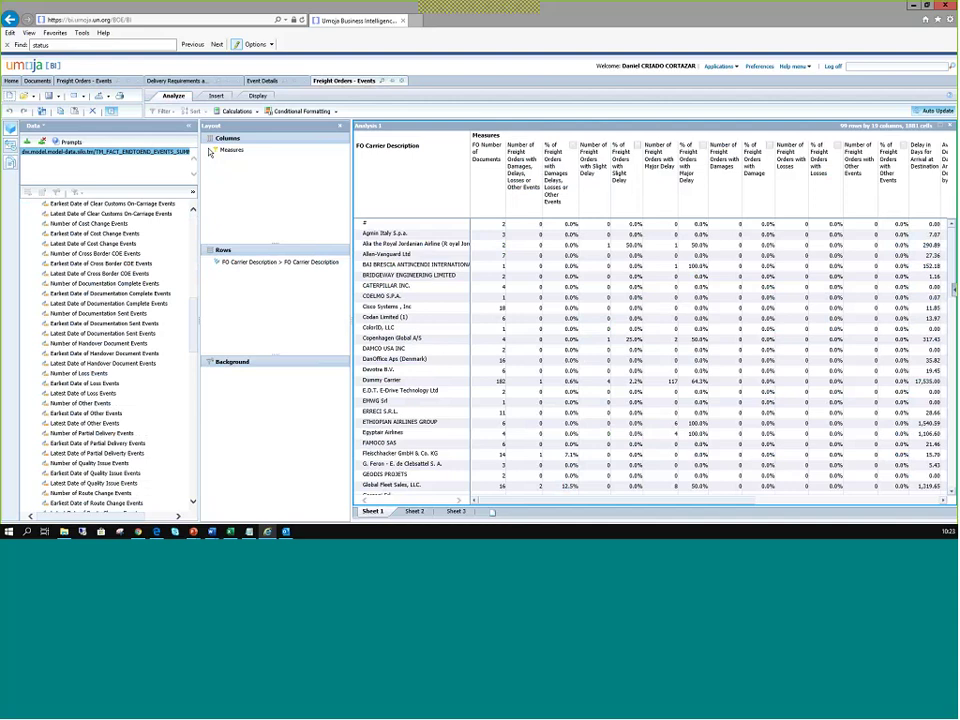
Examine which members are selected in the Measures filter, including delays, damages, losses and lead times, and close it without applying changes
left_click_drag(239, 157, 239, 157)
double_click(239, 157)
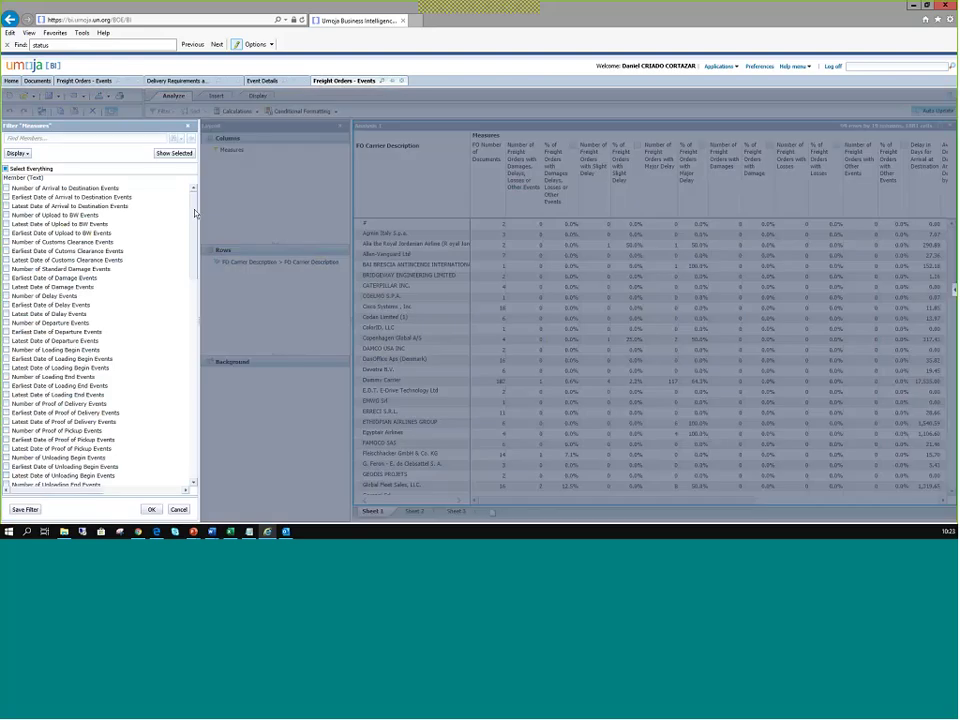
scroll(146, 157, "down", 5)
left_click_drag(195, 236, 196, 383)
scroll(70, 307, "down", 5)
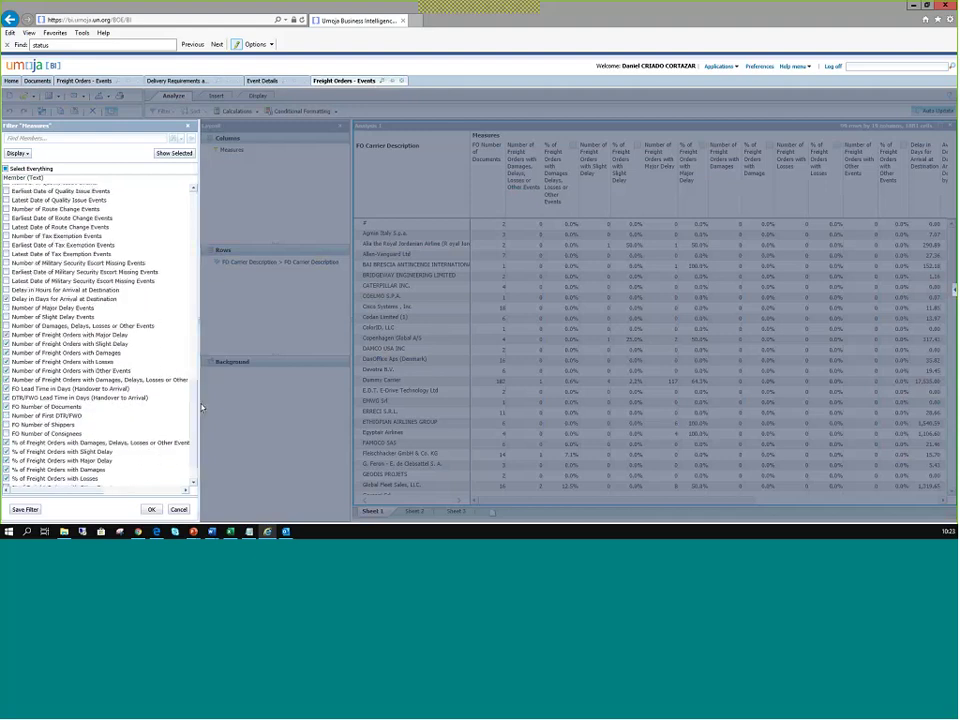
scroll(70, 307, "up", 1)
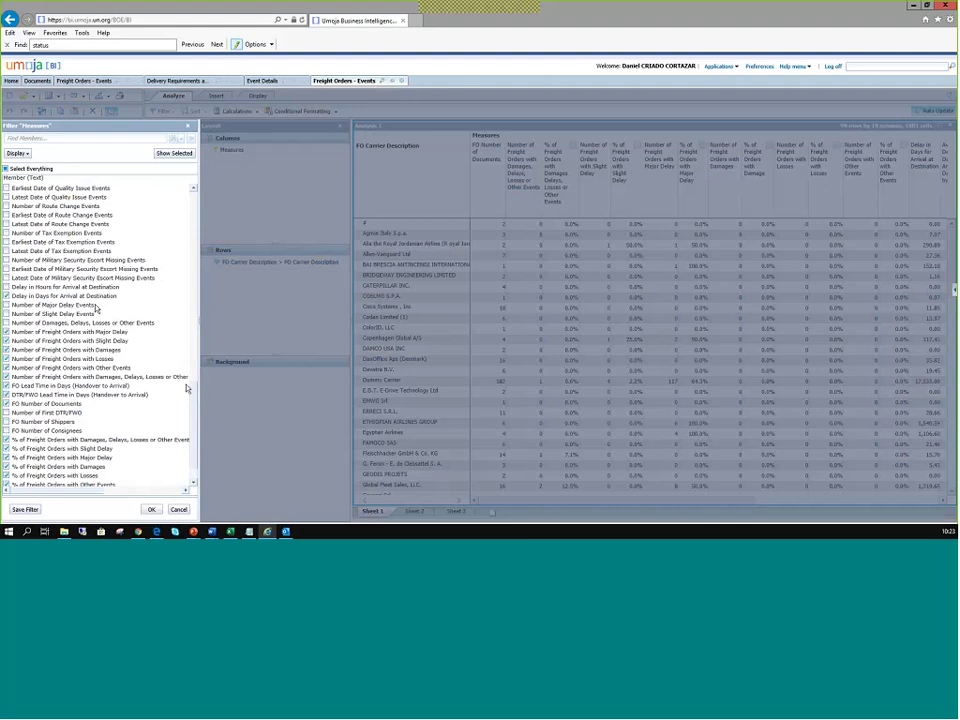
scroll(186, 388, "down", 1)
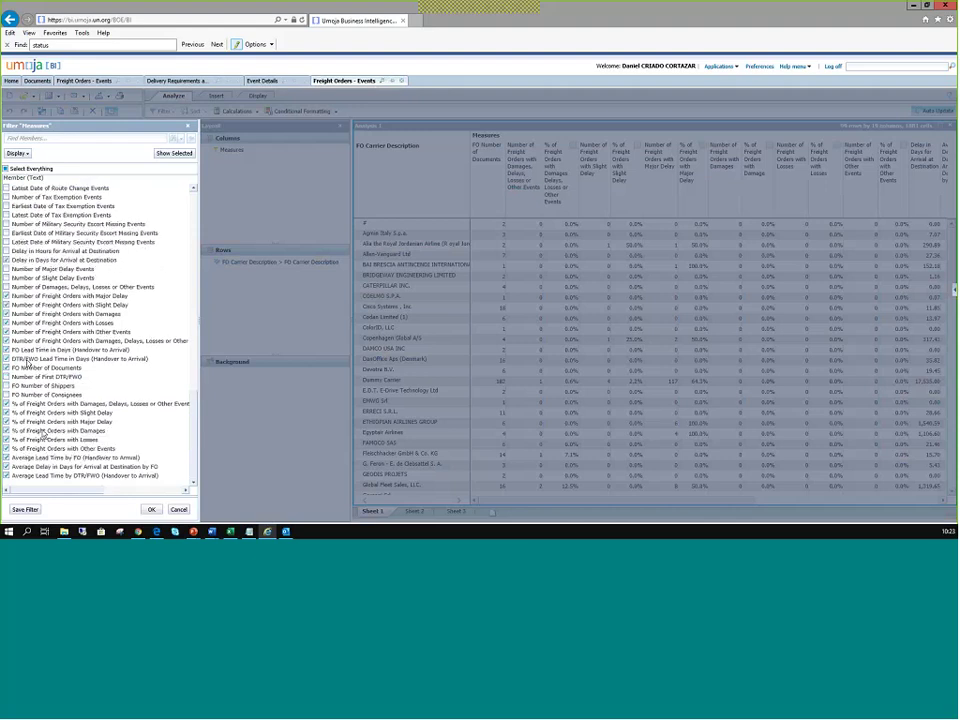
scroll(198, 402, "up", 2)
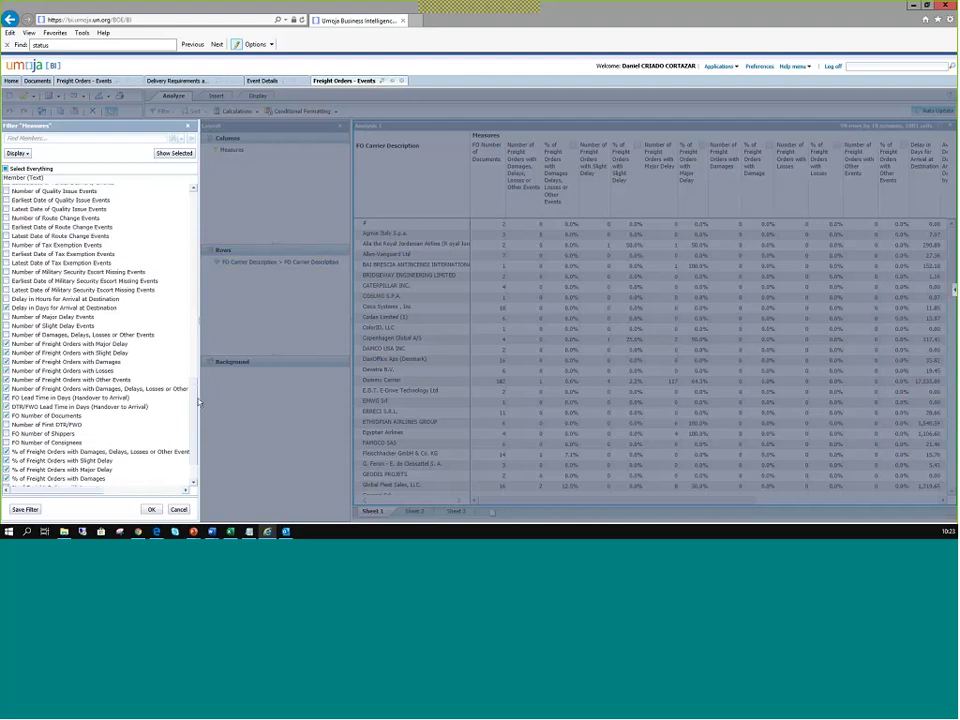
scroll(198, 402, "up", 4)
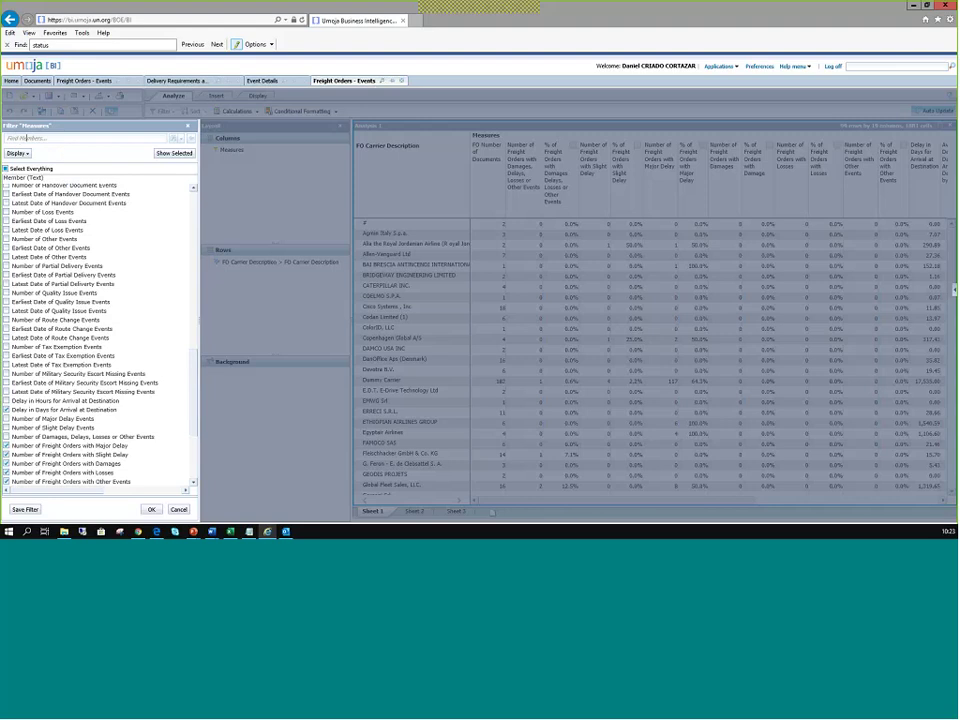
scroll(147, 283, "up", 2)
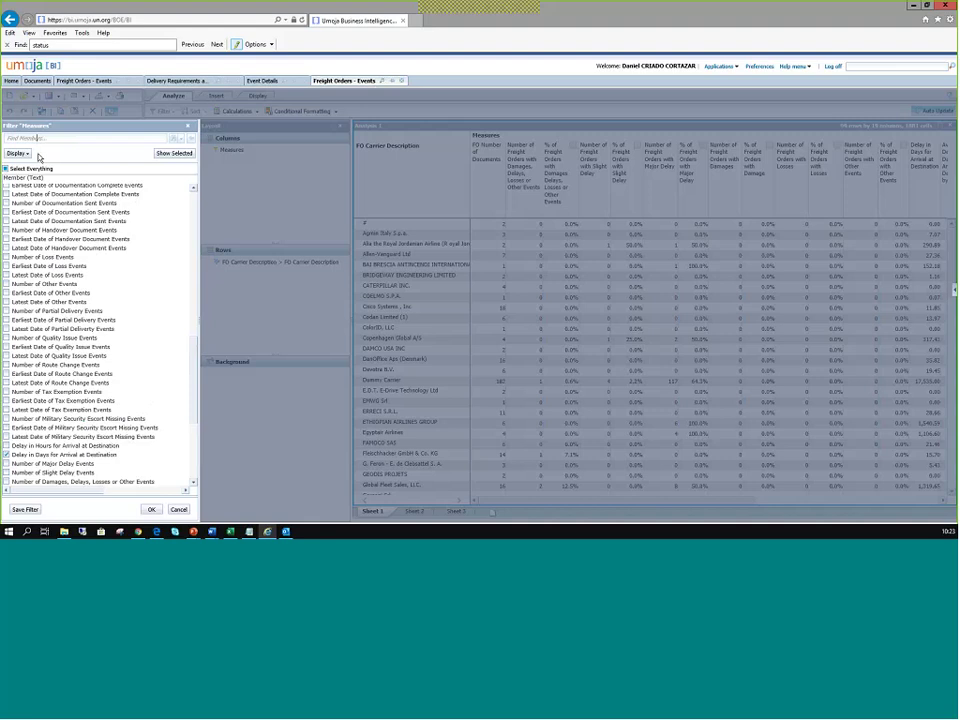
scroll(165, 266, "down", 3)
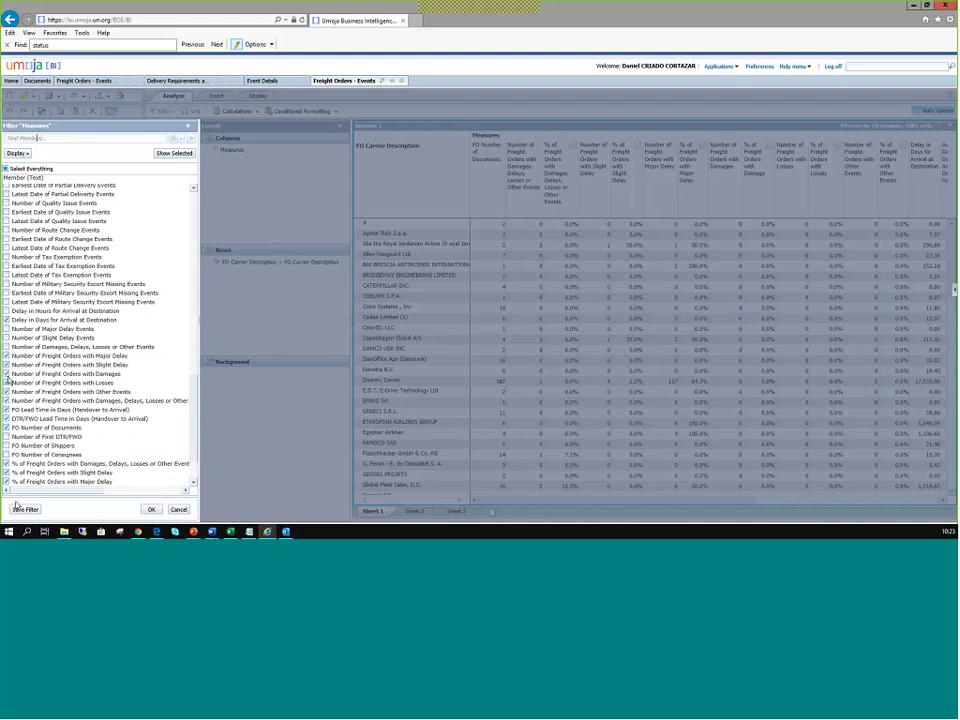
left_click(7, 418)
left_click(178, 509)
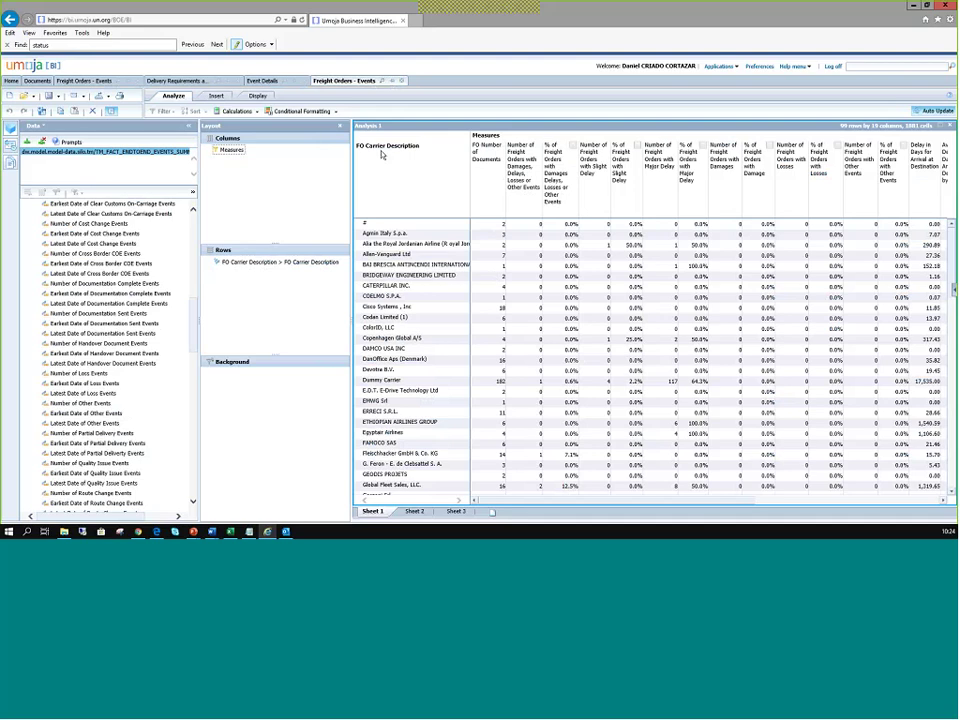
Review the results by FO Carrier Description across all measure columns, including the delay and lead time columns
scroll(381, 155, "down", 2)
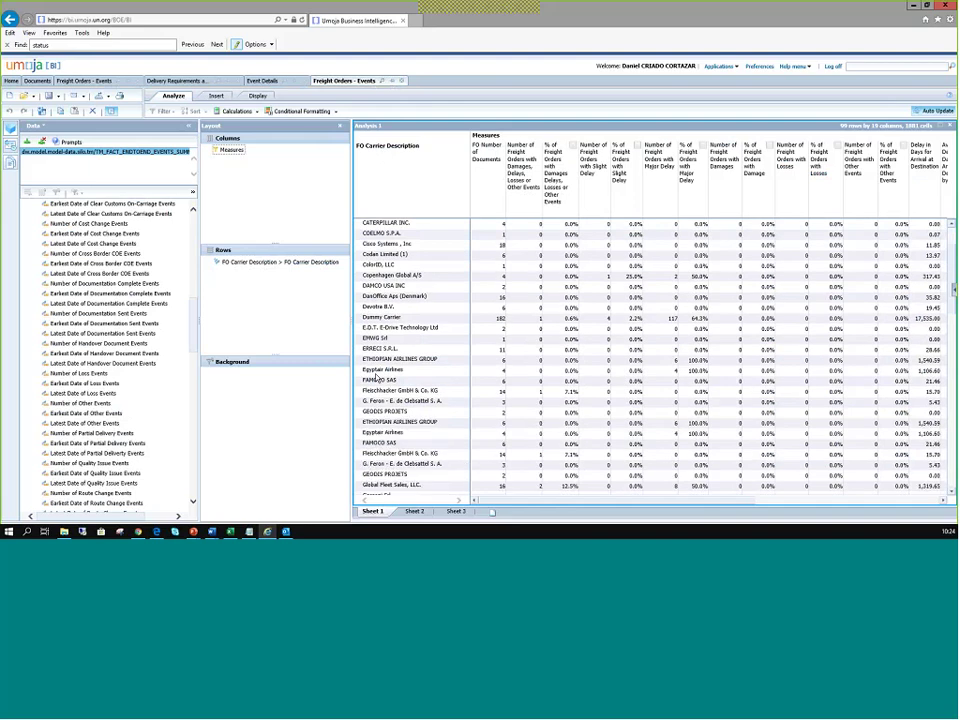
scroll(392, 233, "up", 2)
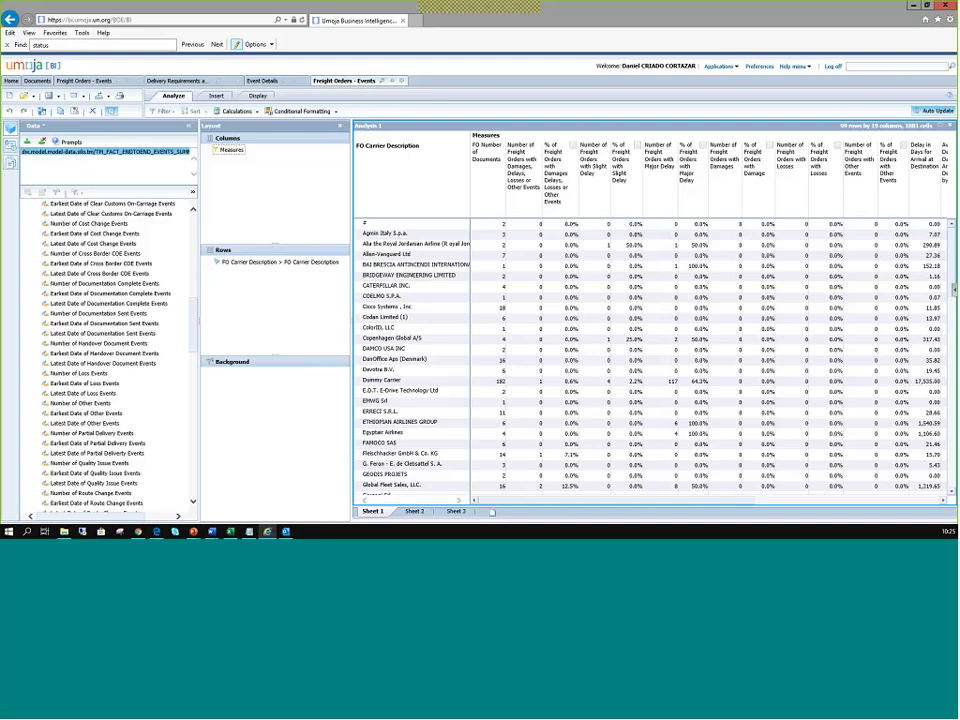
left_click_drag(480, 499, 840, 498)
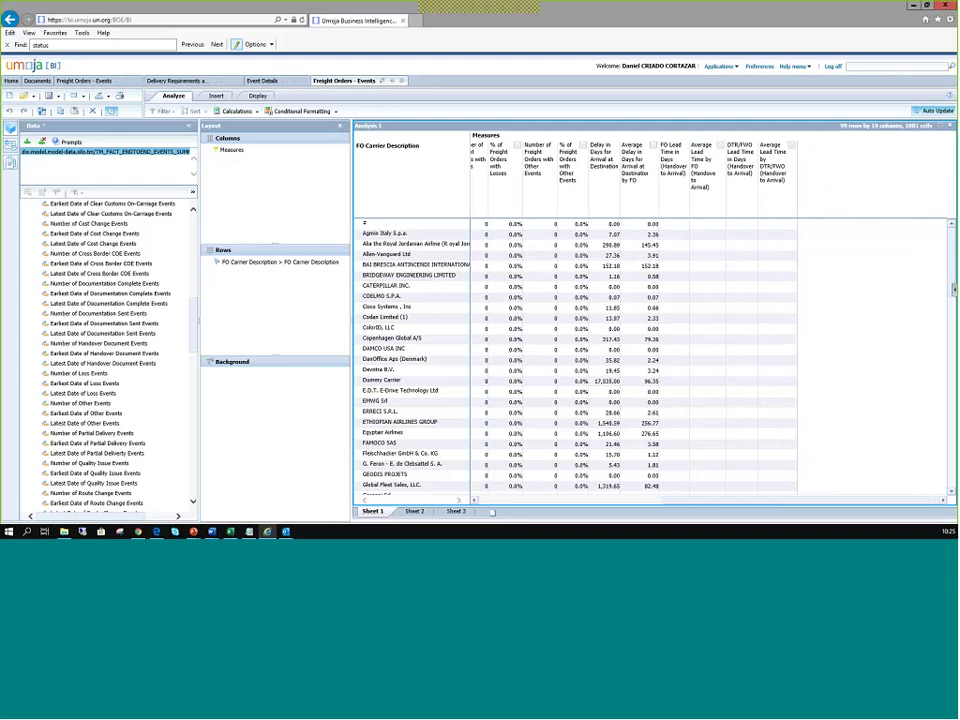
left_click_drag(700, 500, 501, 497)
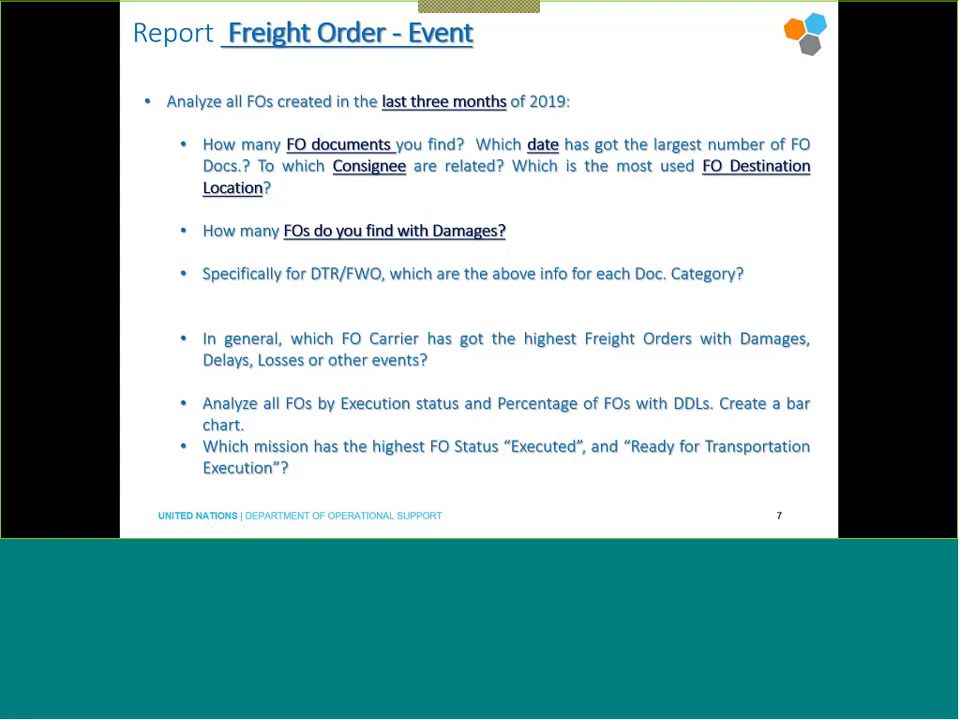
Return from the slides to the Umoja BI report, turn off Auto Update and remove FO Carrier Description from the rows
key("alt+Tab")
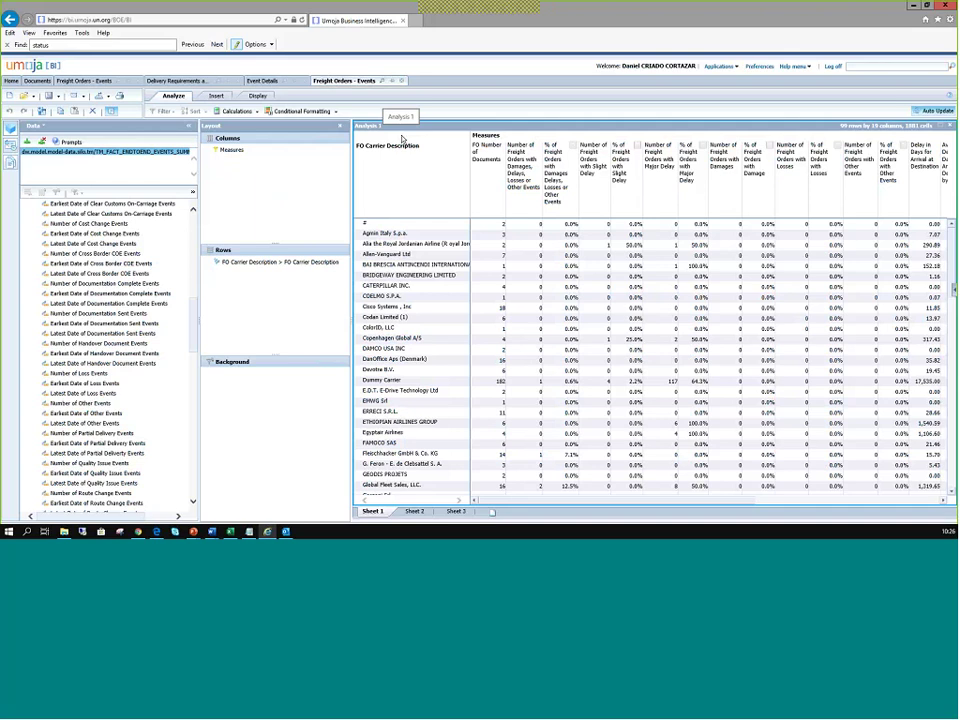
left_click(931, 113)
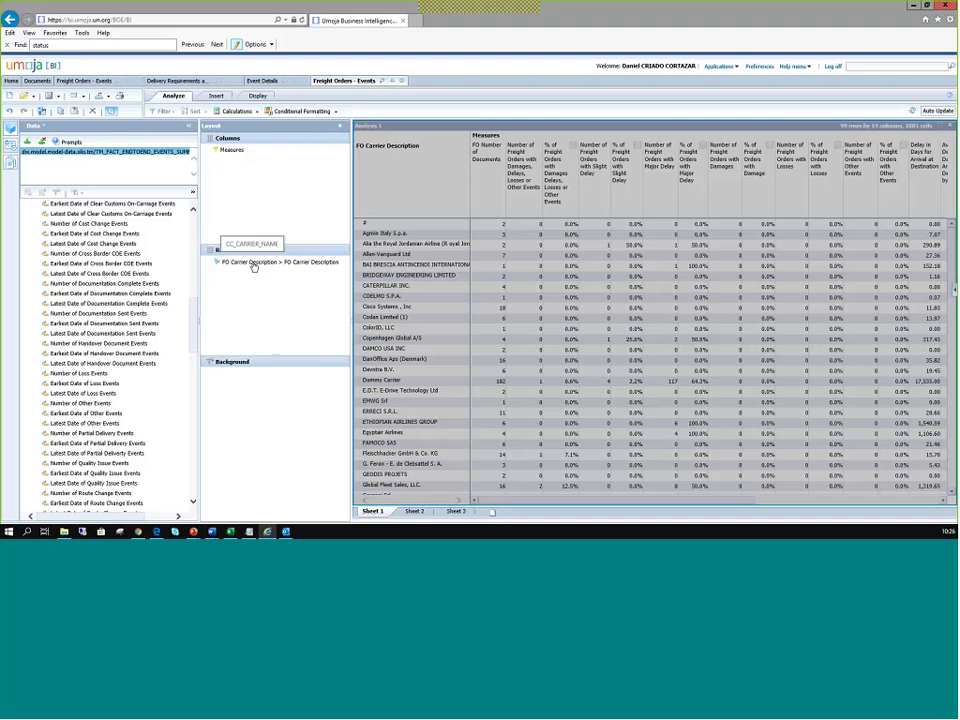
left_click_drag(229, 263, 118, 287)
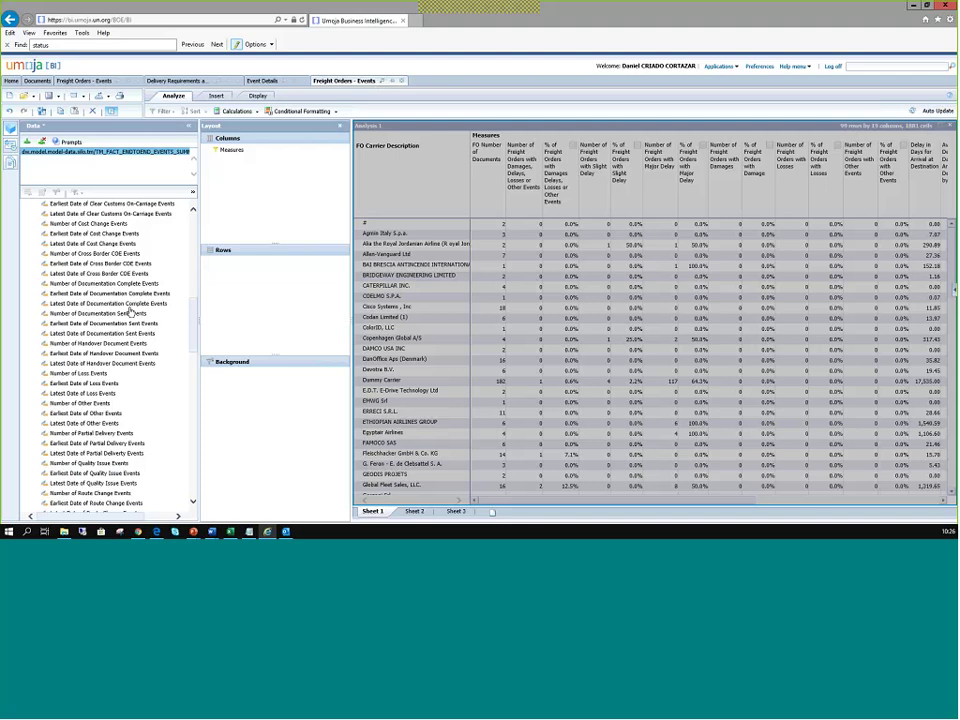
Add FO Arrival Date to the empty rows of the report
scroll(136, 268, "down", 9)
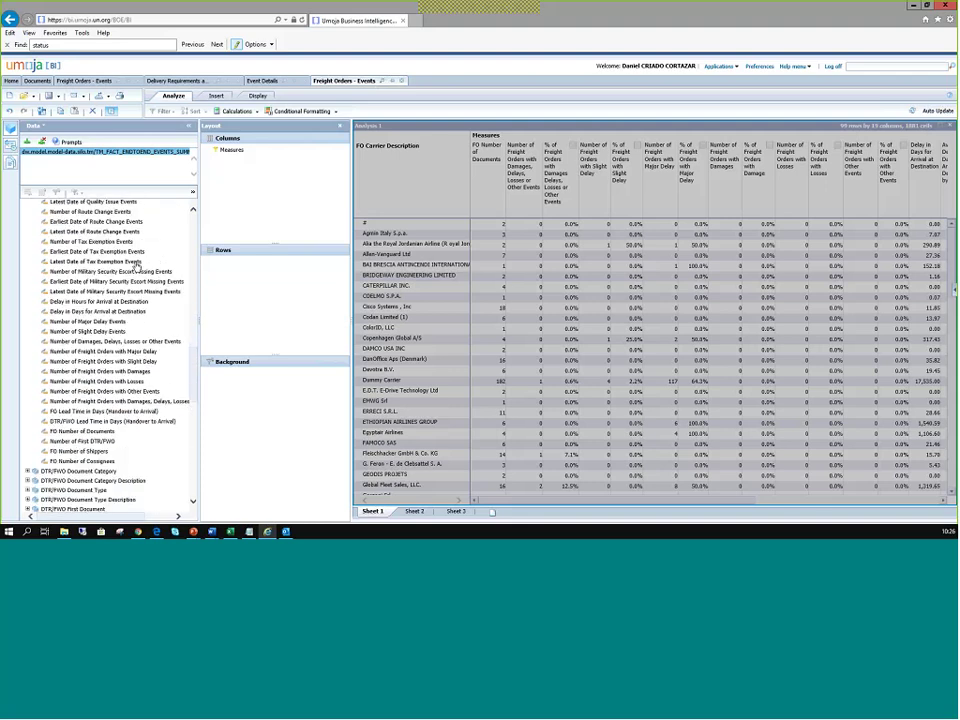
scroll(136, 268, "down", 6)
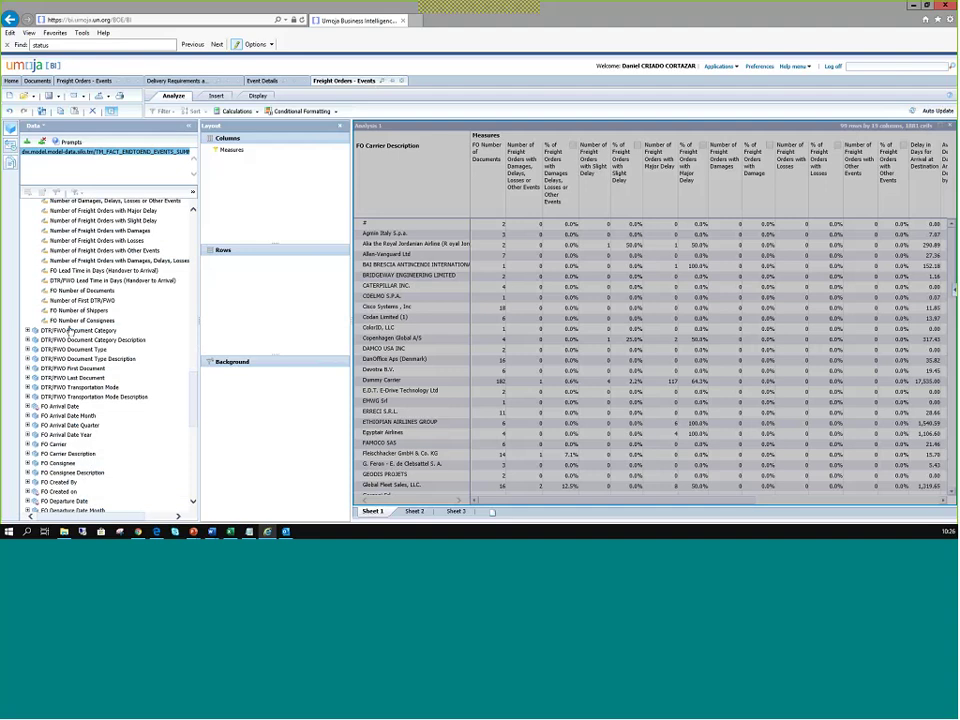
scroll(70, 333, "down", 2)
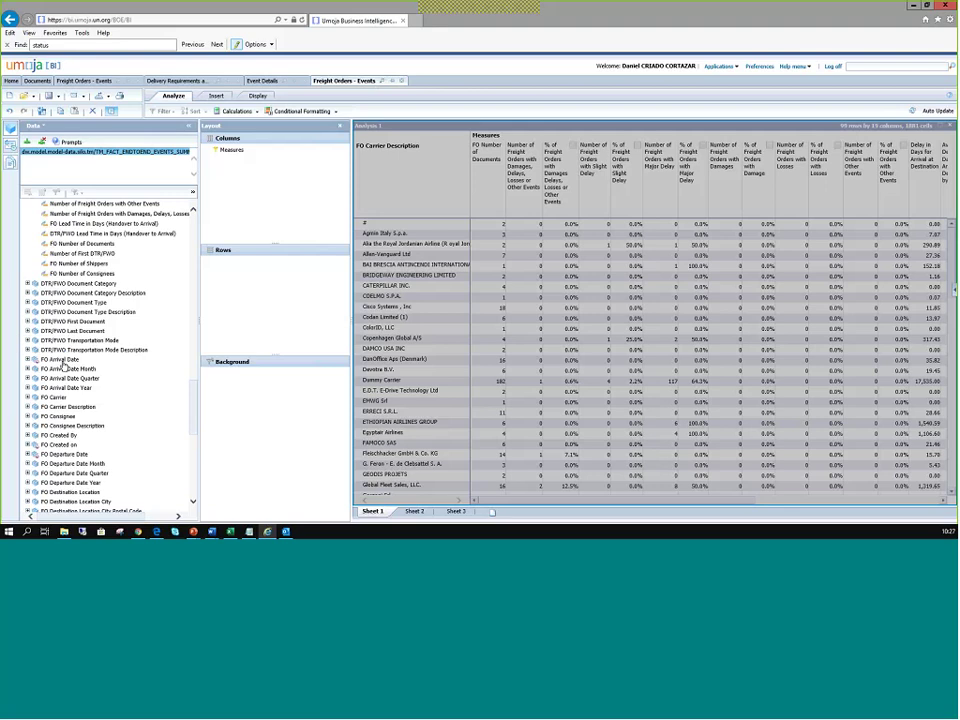
left_click_drag(60, 359, 250, 285)
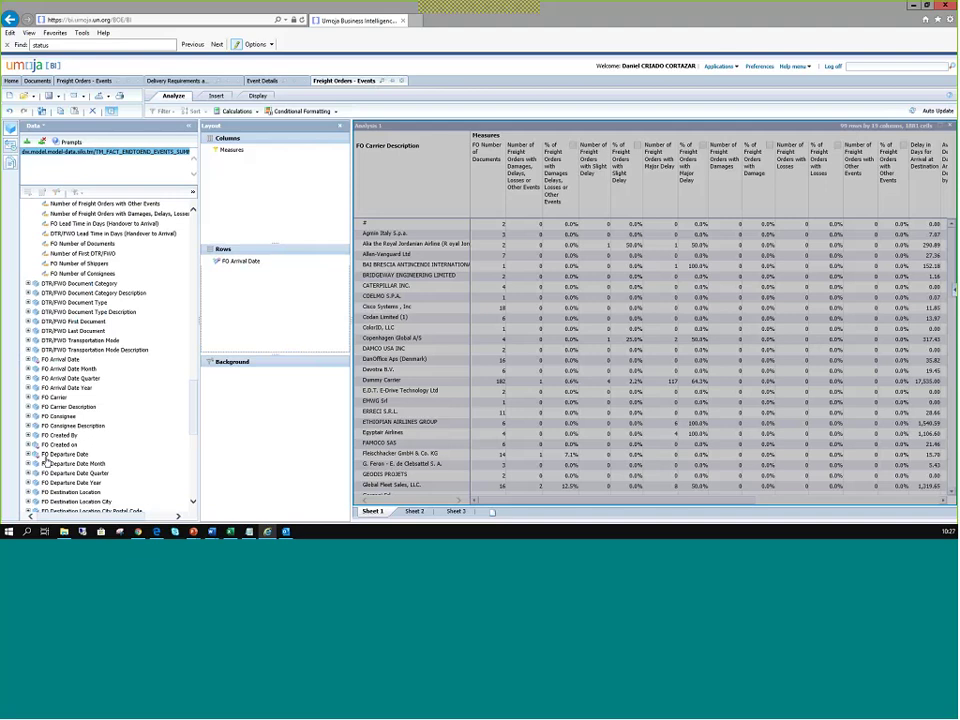
Replace FO Arrival Date with FO Created on in the rows
scroll(86, 458, "down", 10)
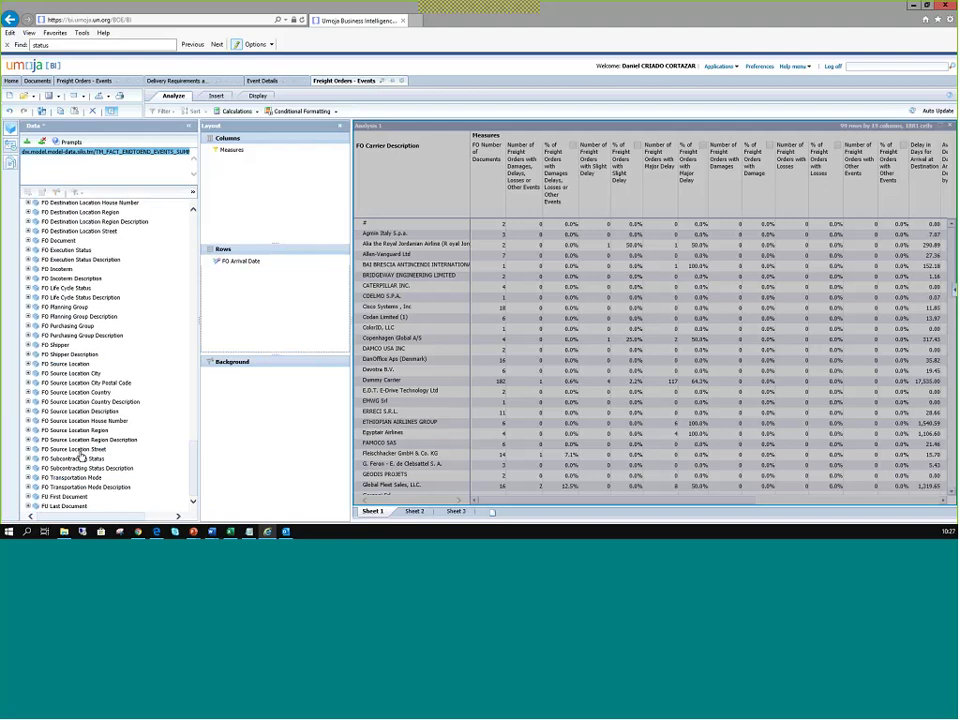
scroll(81, 456, "up", 7)
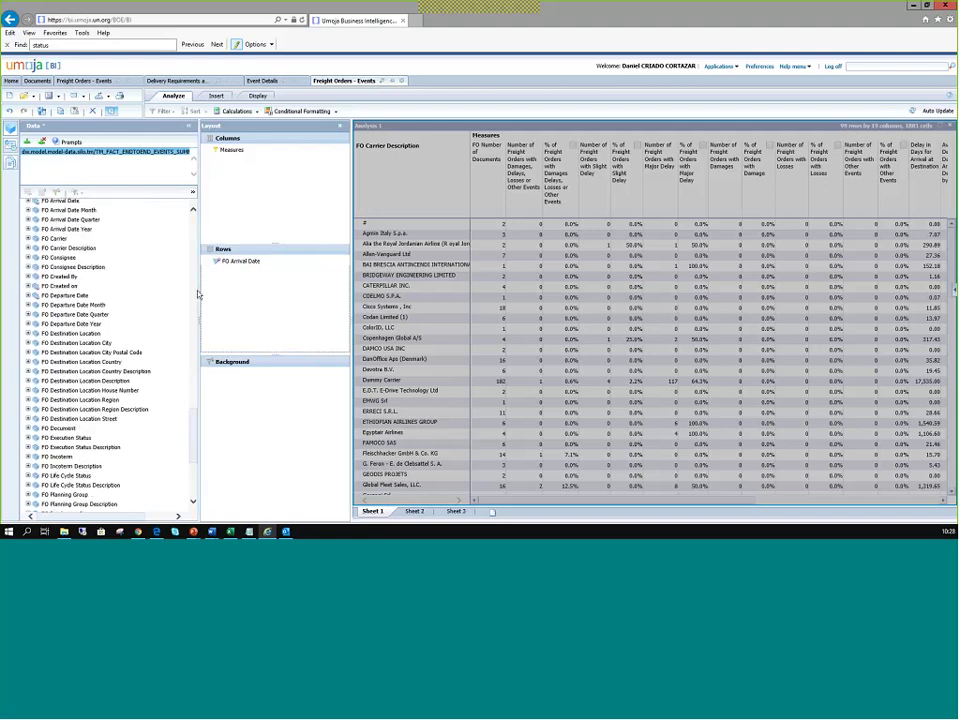
left_click_drag(237, 267, 81, 305)
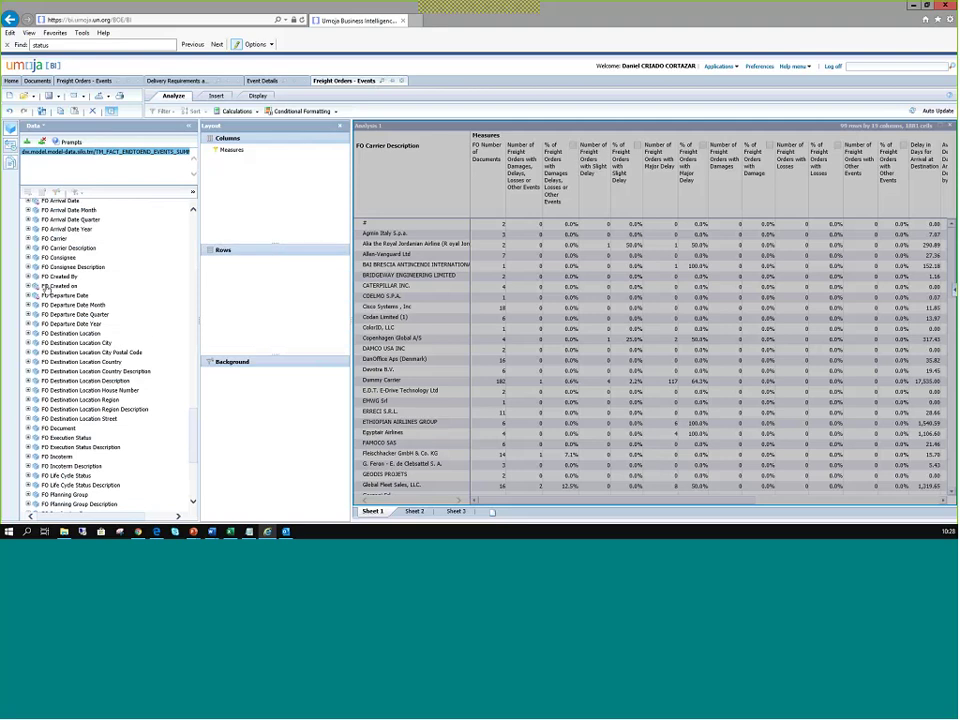
left_click_drag(58, 288, 249, 274)
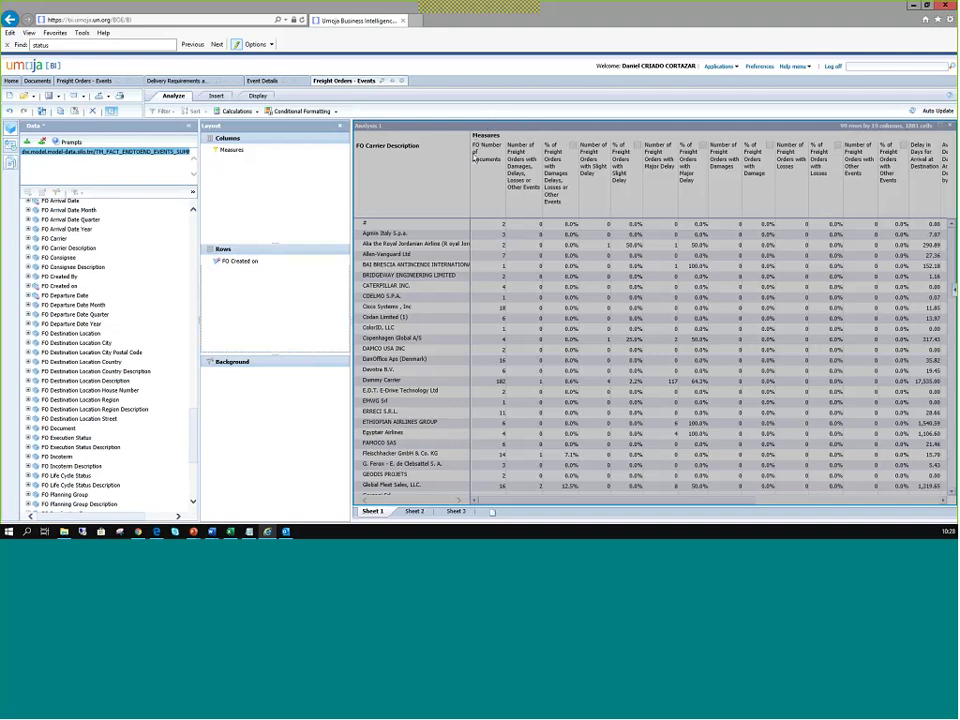
Filter the measures so that only FO Number of Documents is selected, and turn Auto Update back on
double_click(240, 151)
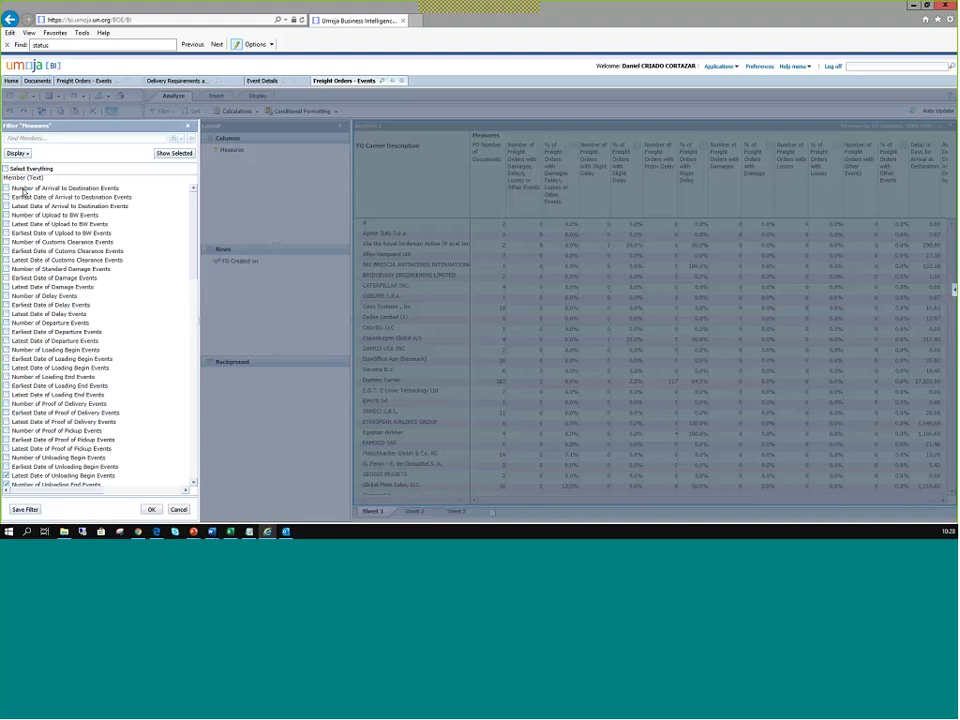
left_click(5, 169)
scroll(57, 235, "down", 3)
scroll(57, 235, "down", 15)
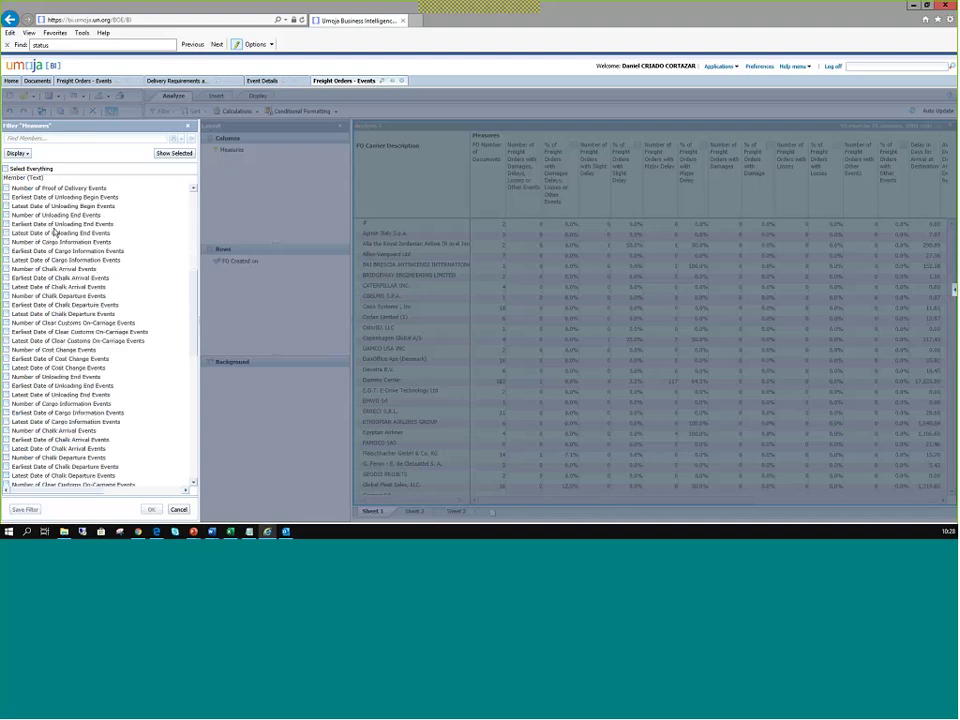
scroll(53, 226, "down", 3)
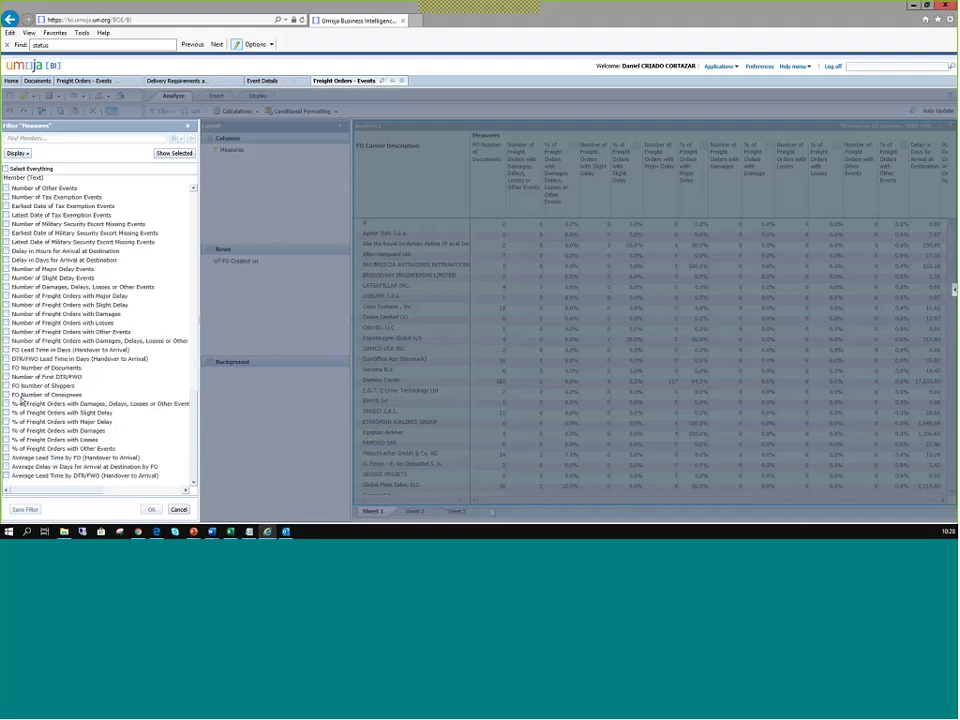
left_click(7, 368)
left_click(7, 368)
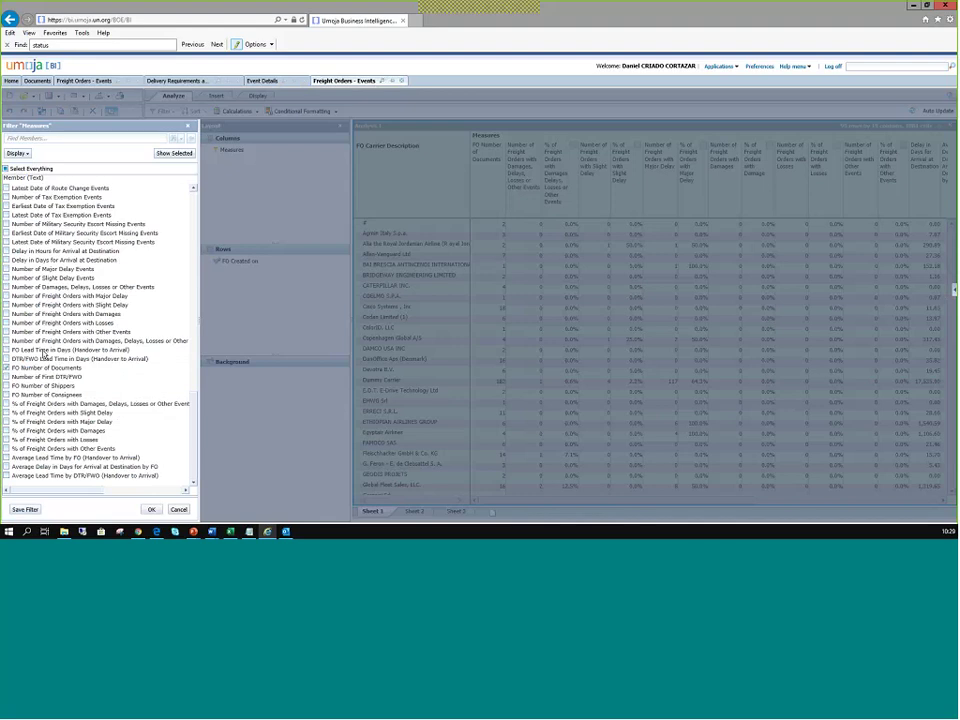
left_click(41, 139)
left_click(153, 510)
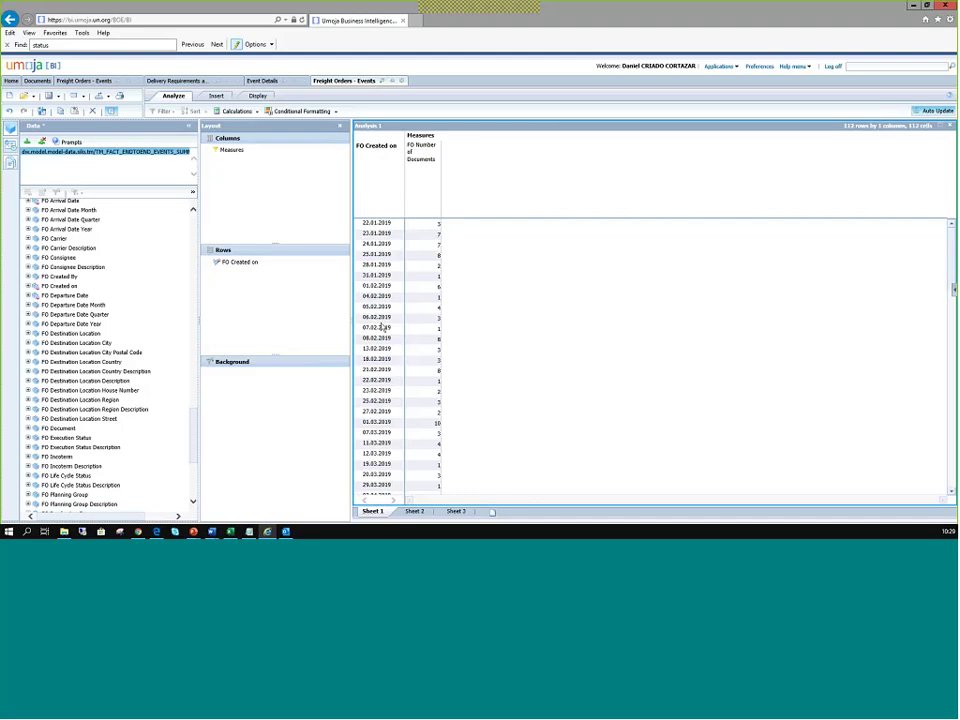
Filter FO Created on to the individual dates from 04.10.2019 through 12.12.2019
scroll(380, 327, "down", 3)
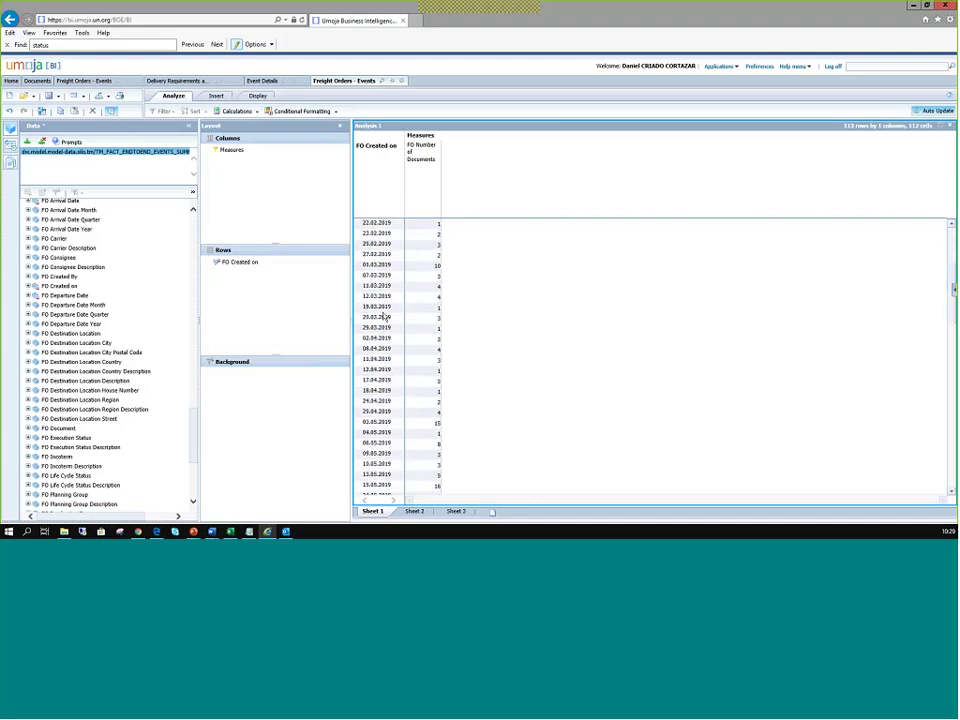
scroll(380, 327, "down", 1)
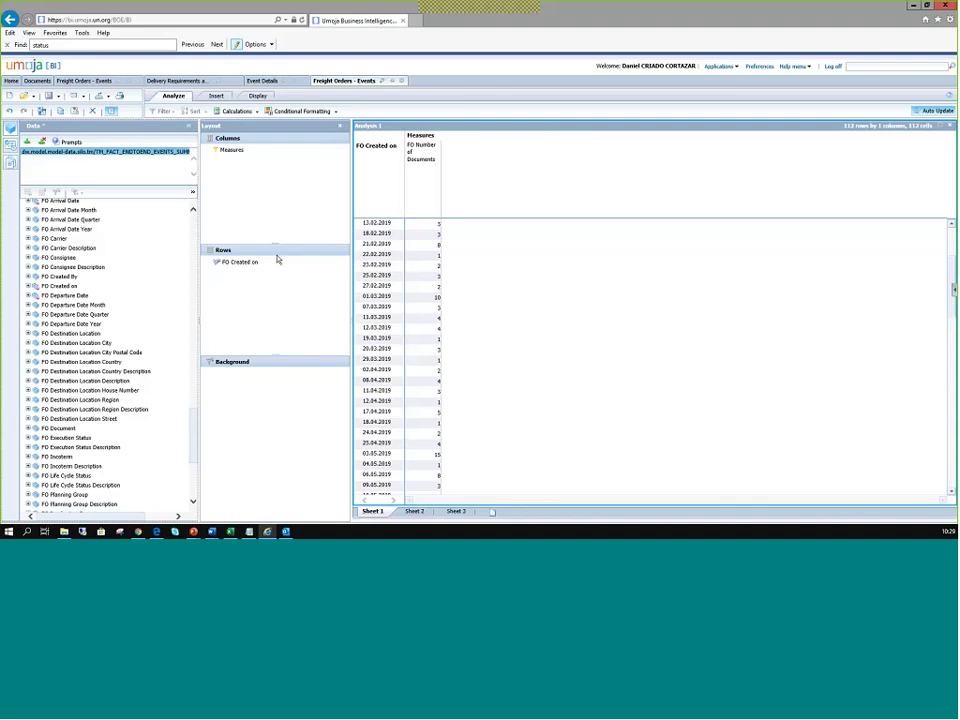
left_click(246, 267)
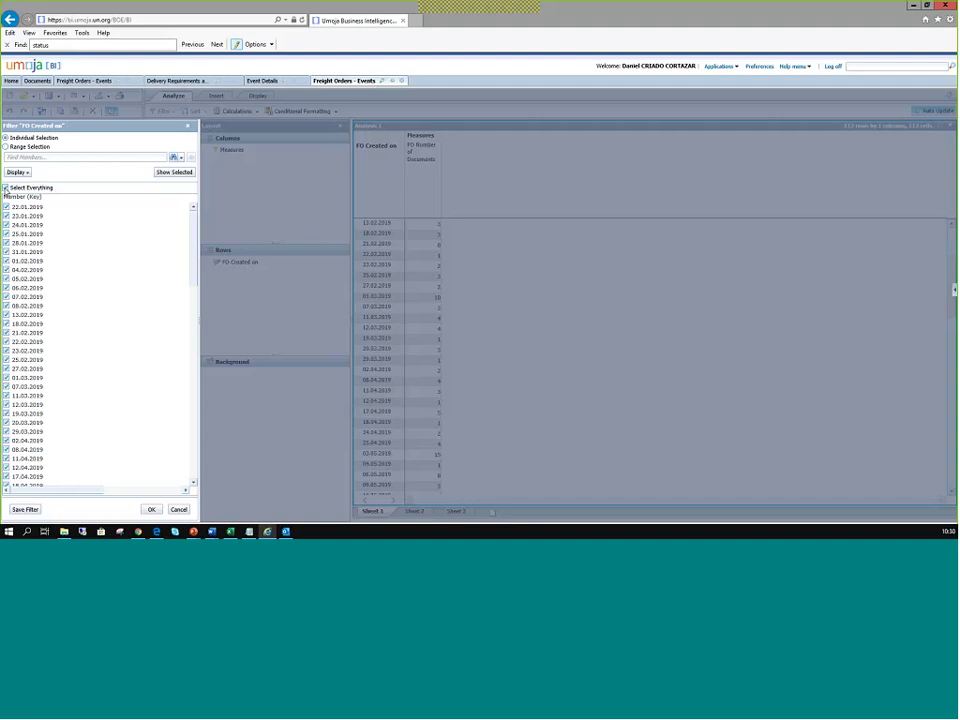
left_click(6, 188)
left_click_drag(189, 291, 165, 473)
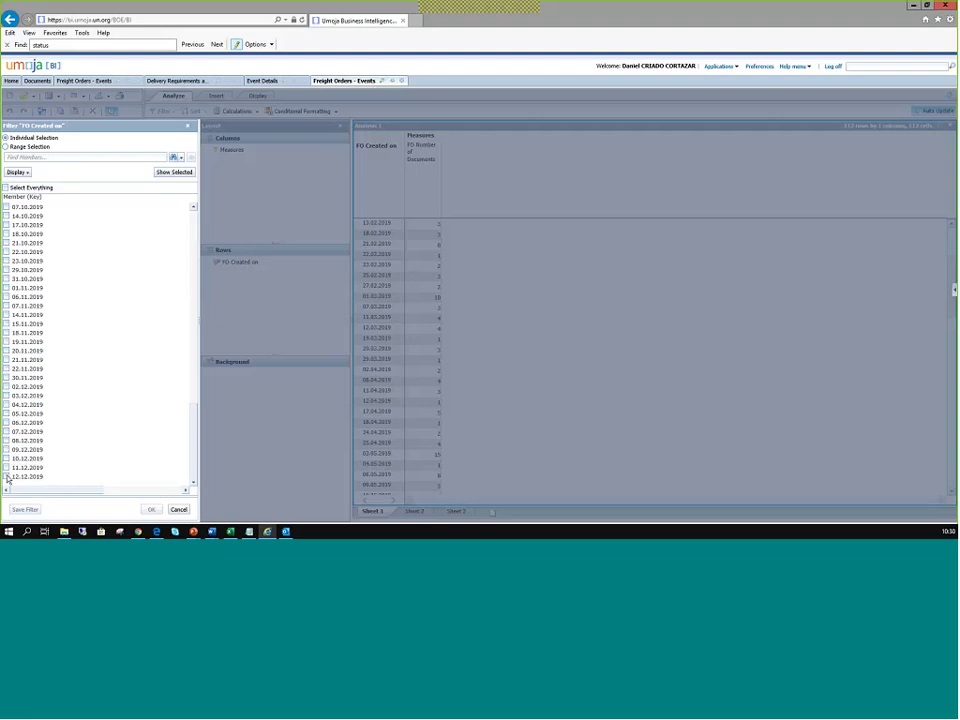
left_click(7, 477)
scroll(15, 396, "up", 2)
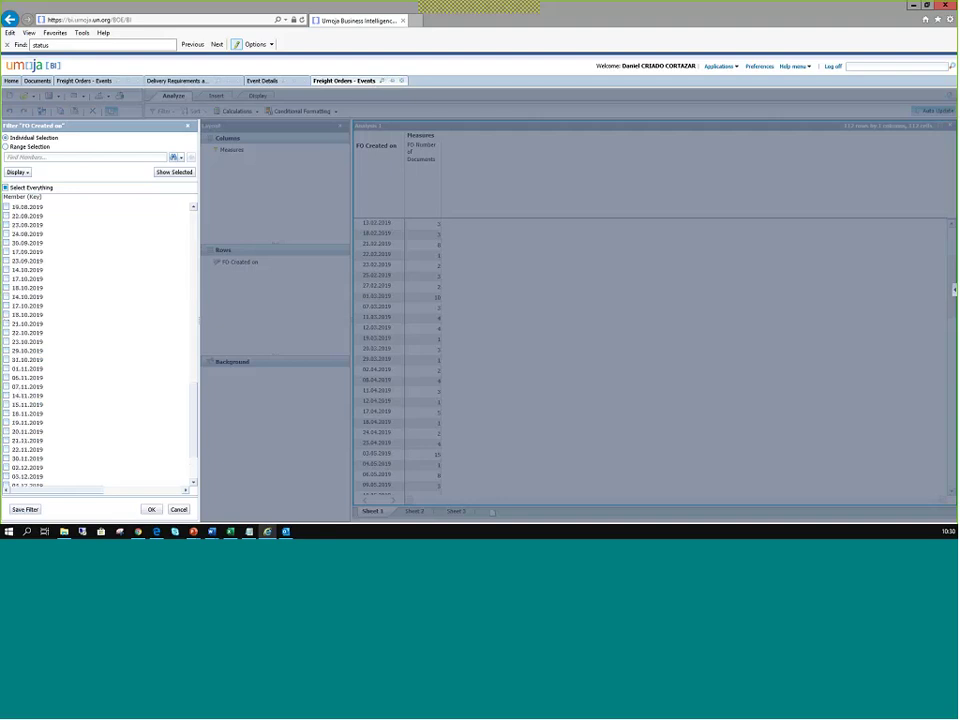
scroll(12, 287, "up", 1)
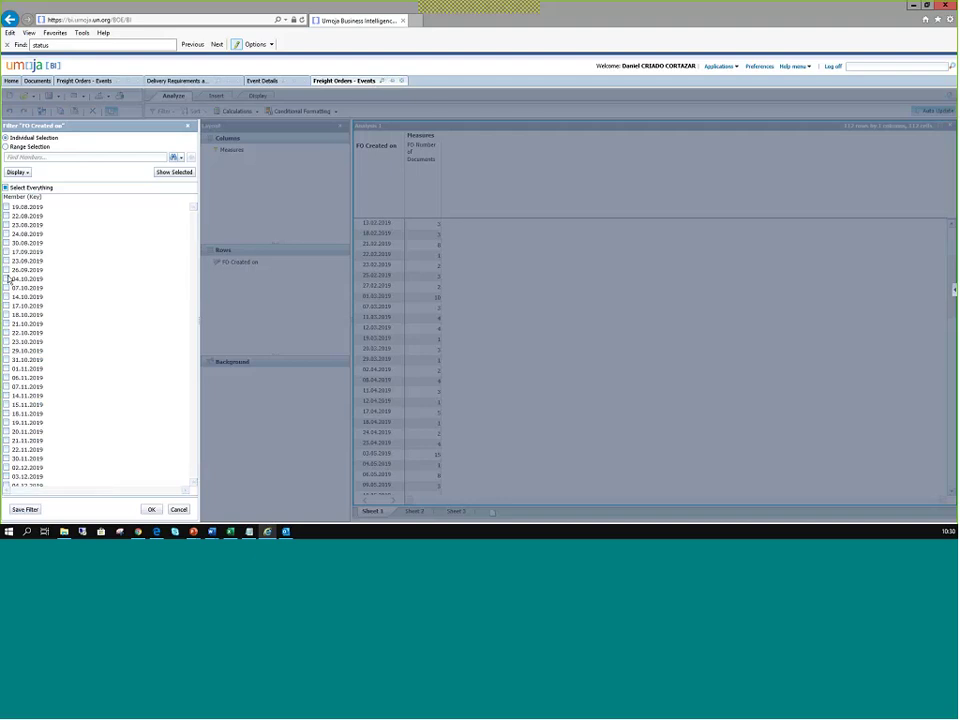
left_click(7, 279, "shift")
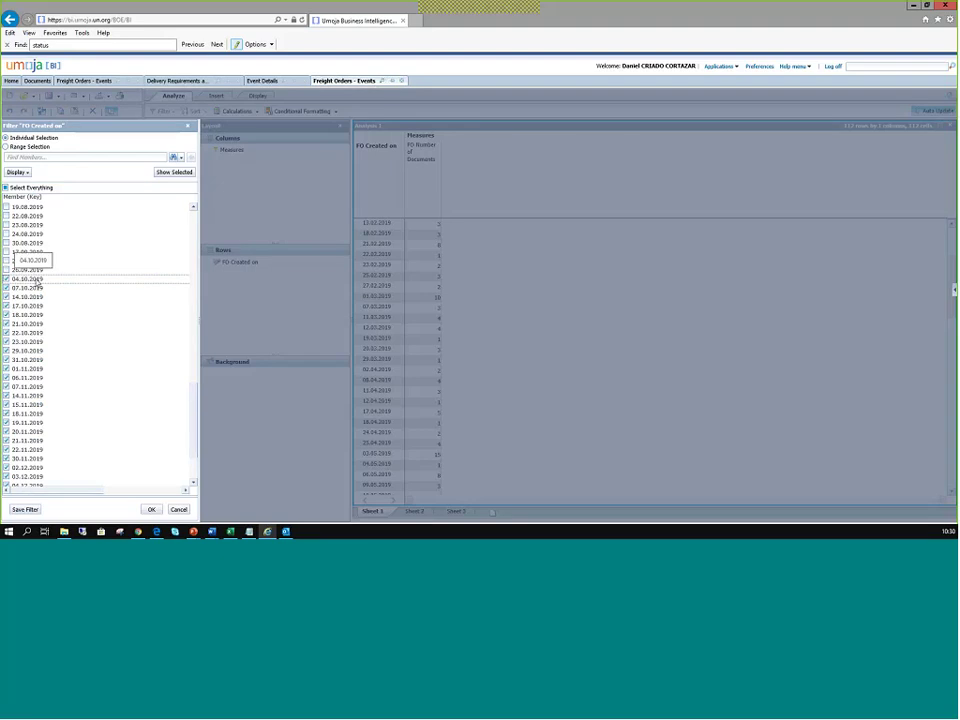
left_click(153, 512)
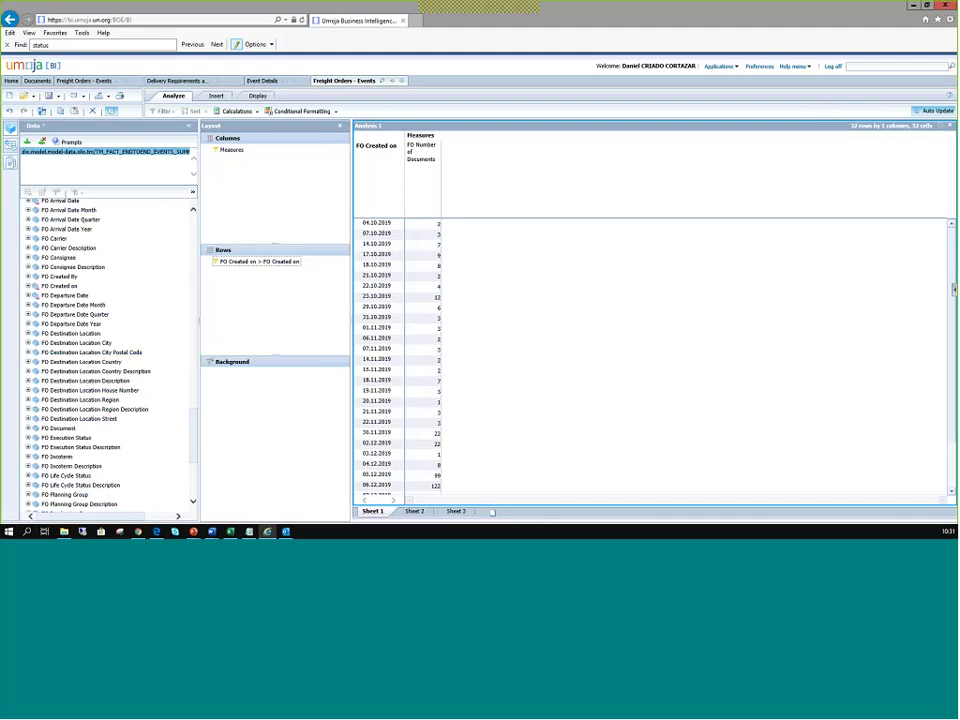
Show totals for FO Created on in the rows
right_click(273, 267)
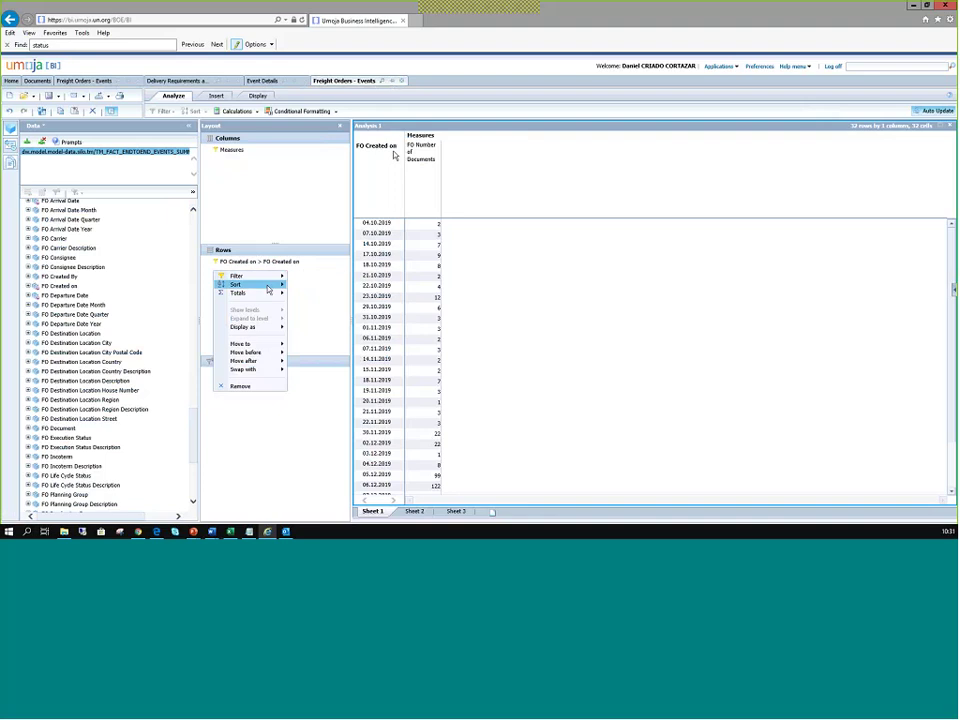
mouse_move(252, 295)
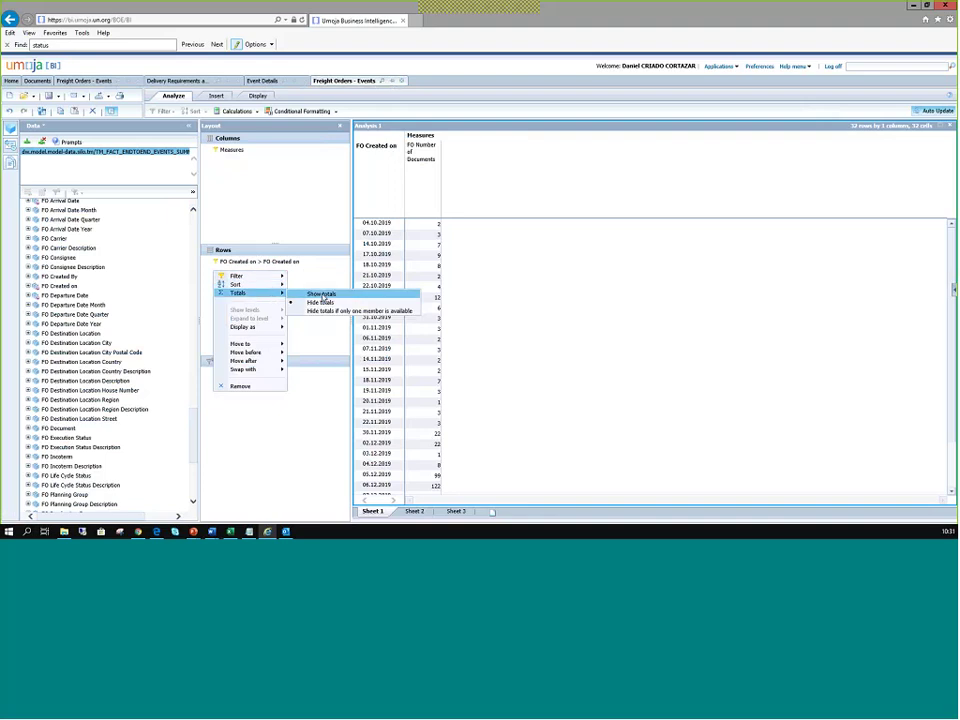
left_click(322, 295)
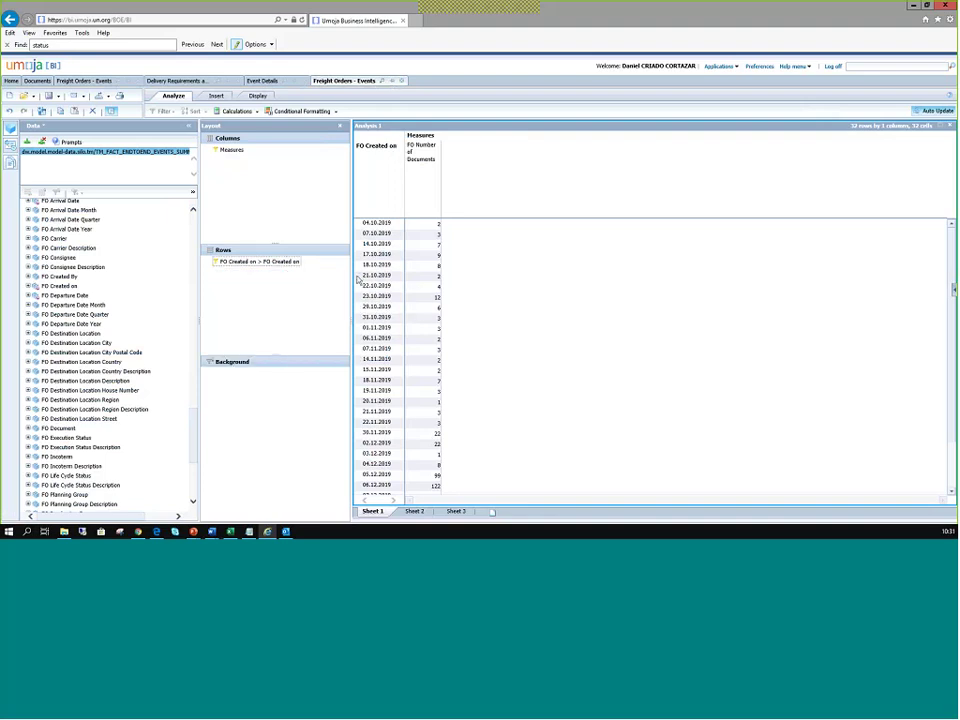
Examine the total number of FO documents and the date with the largest number, checking against the questions on the Freight Order - Event slide
scroll(602, 326, "down", 3)
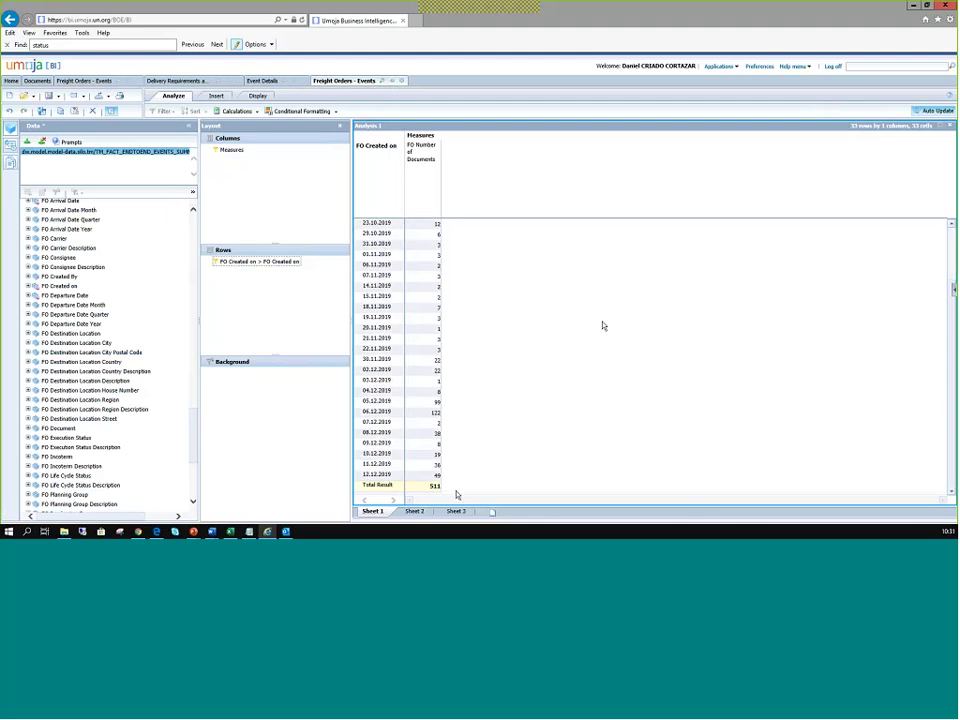
scroll(437, 328, "up", 1)
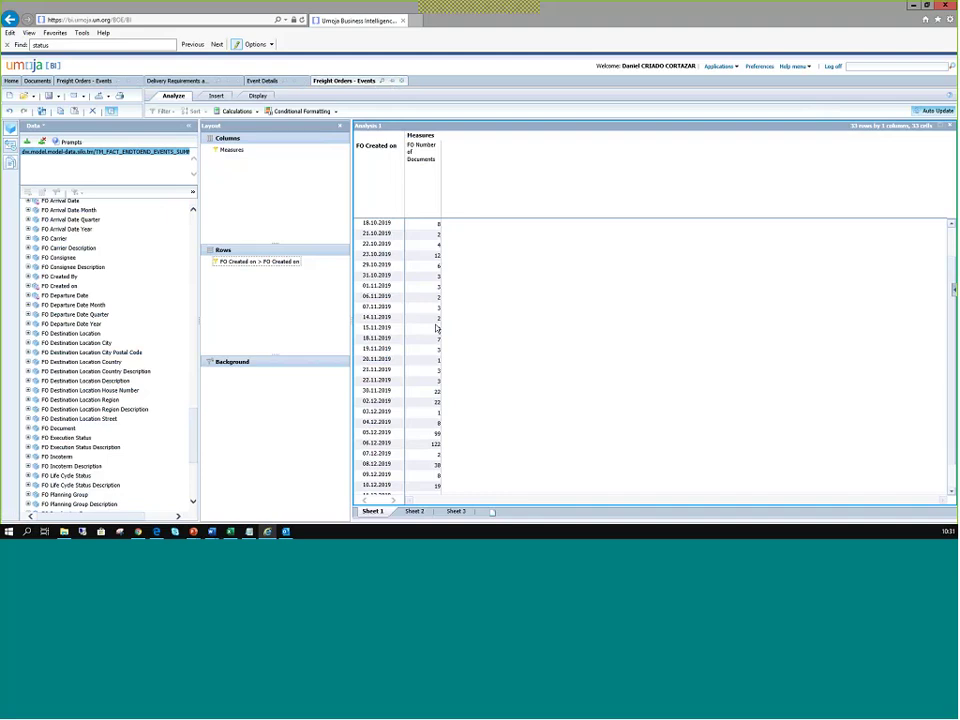
scroll(437, 328, "up", 2)
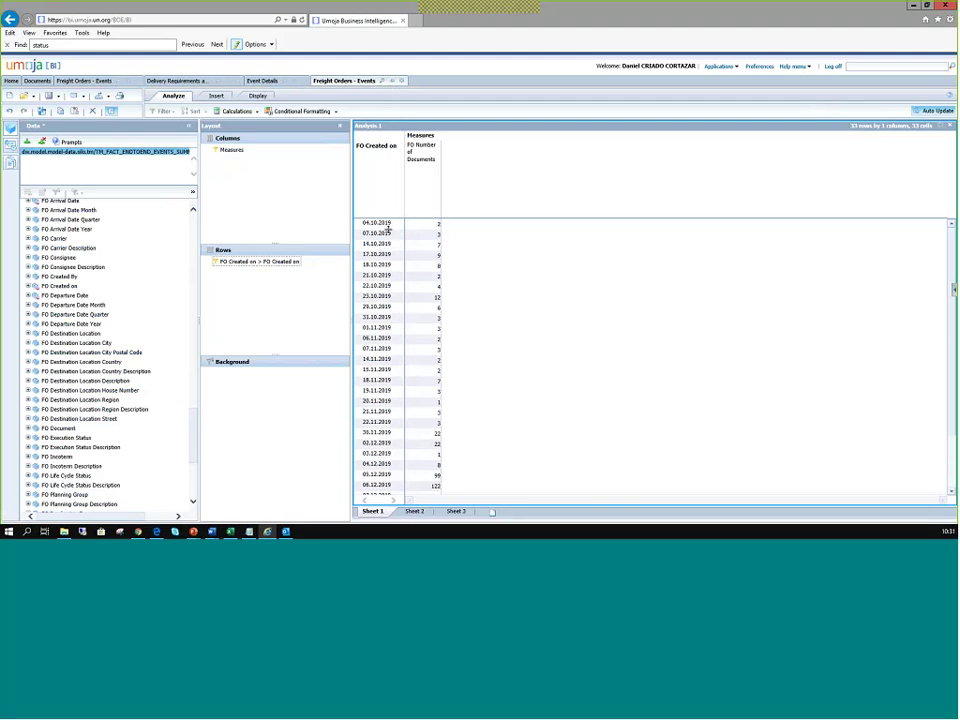
mouse_move(387, 229)
left_mouse_down()
mouse_move(367, 227)
mouse_move(383, 237)
left_mouse_up()
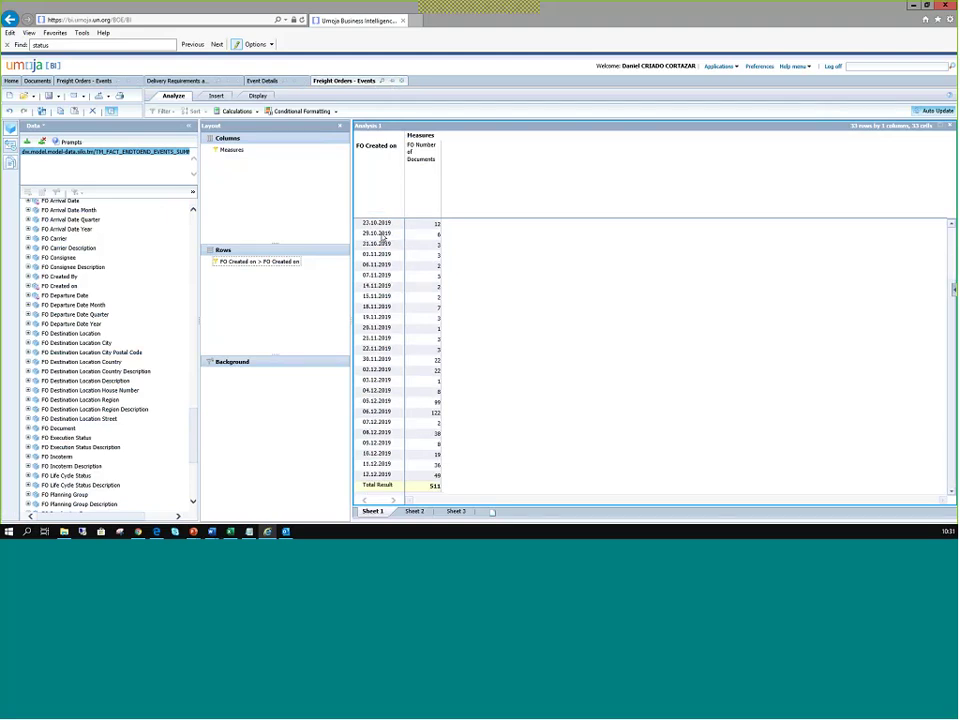
left_click_drag(376, 474, 368, 482)
left_click(388, 413)
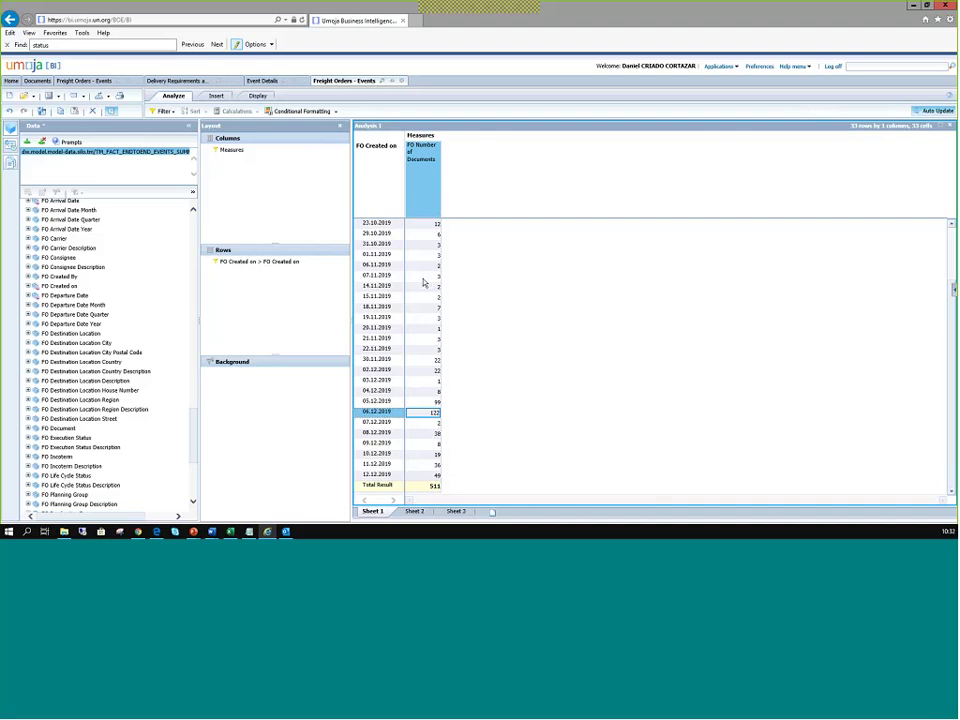
key("alt+Tab")
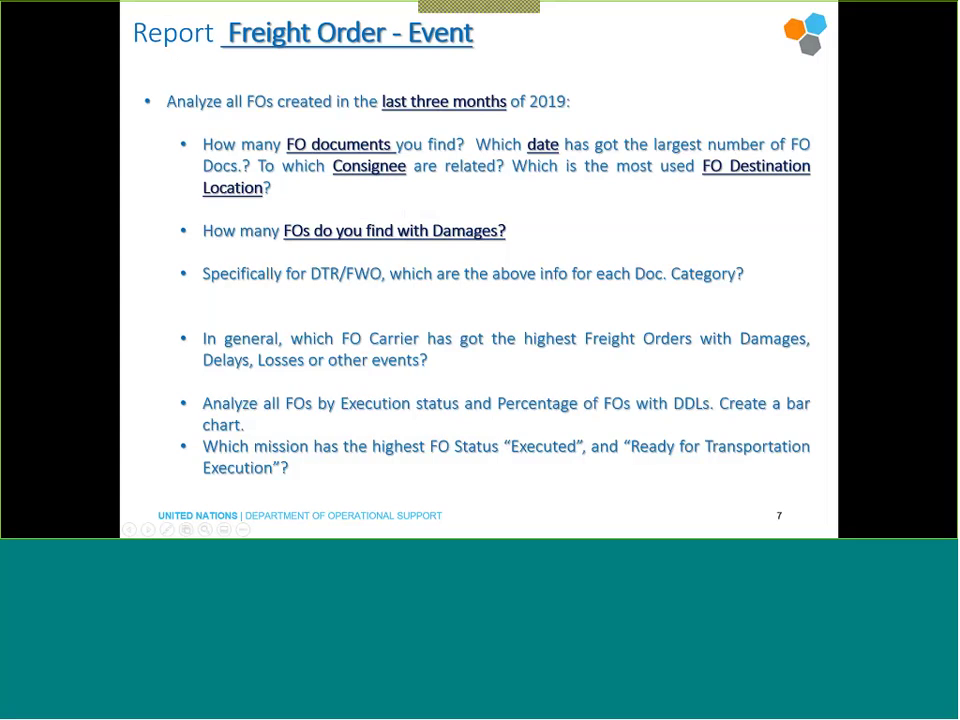
key("alt+Tab")
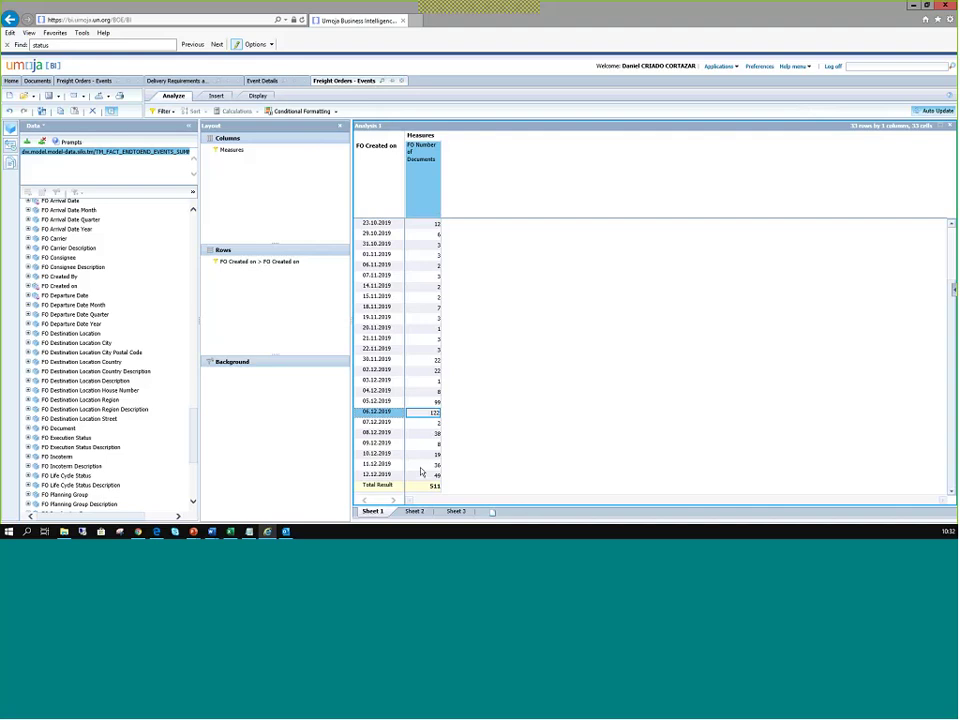
key("alt+Tab")
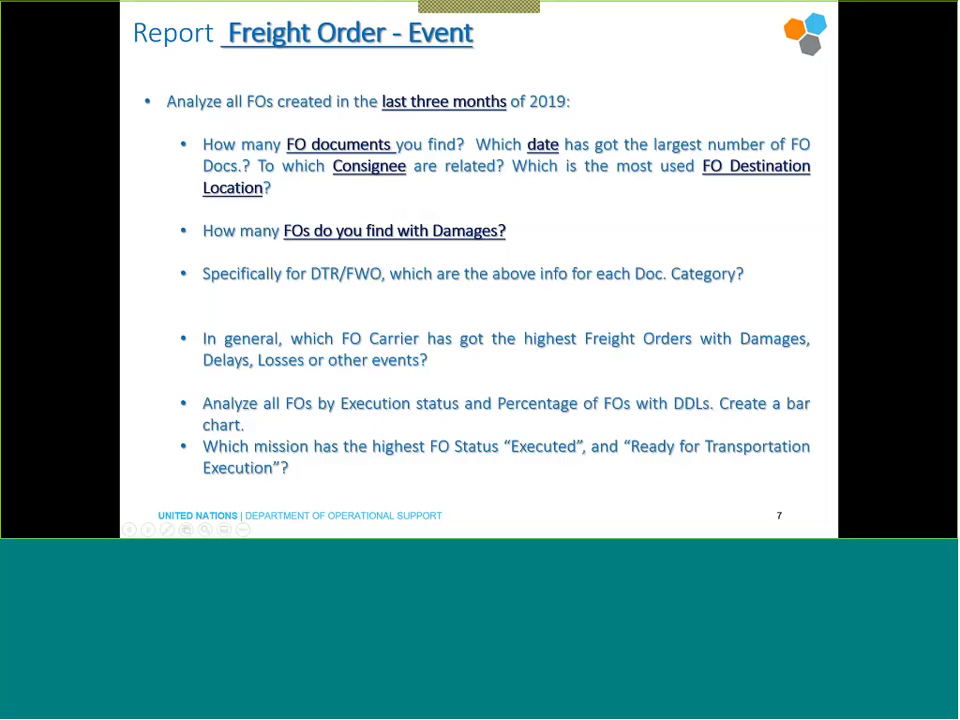
key("alt+Tab")
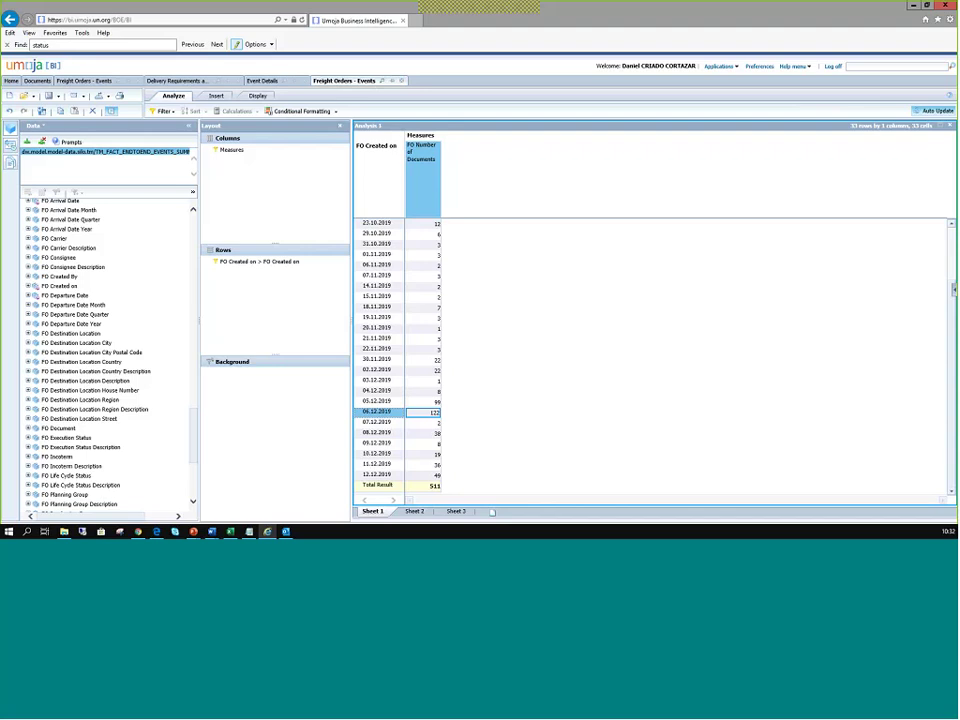
Sort the FO Number of Documents column in descending order
left_click(429, 182)
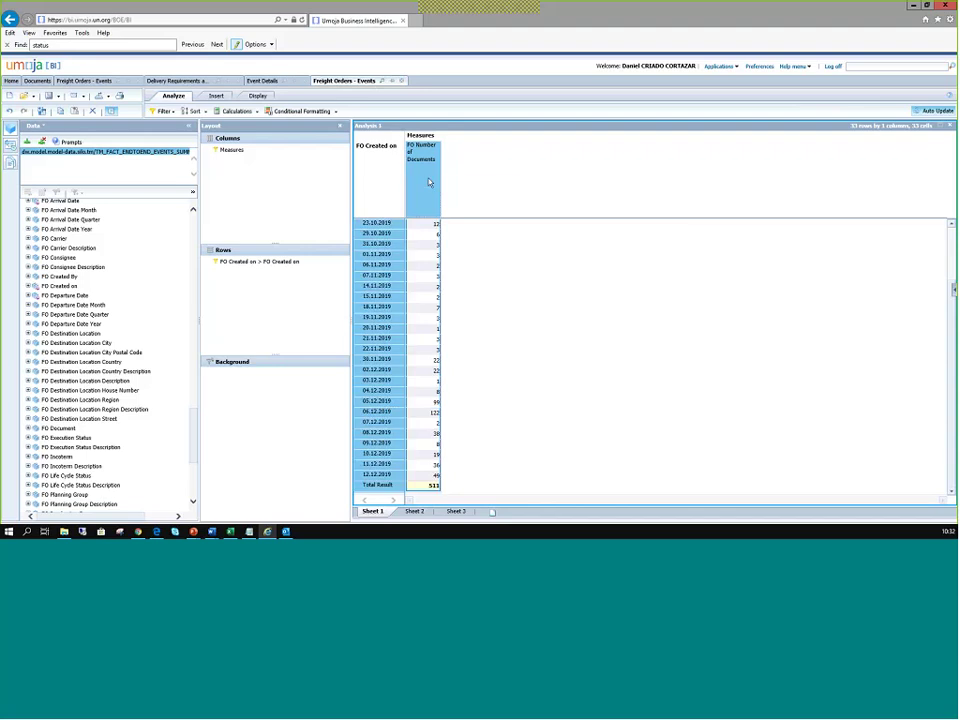
right_click(429, 182)
mouse_move(451, 196)
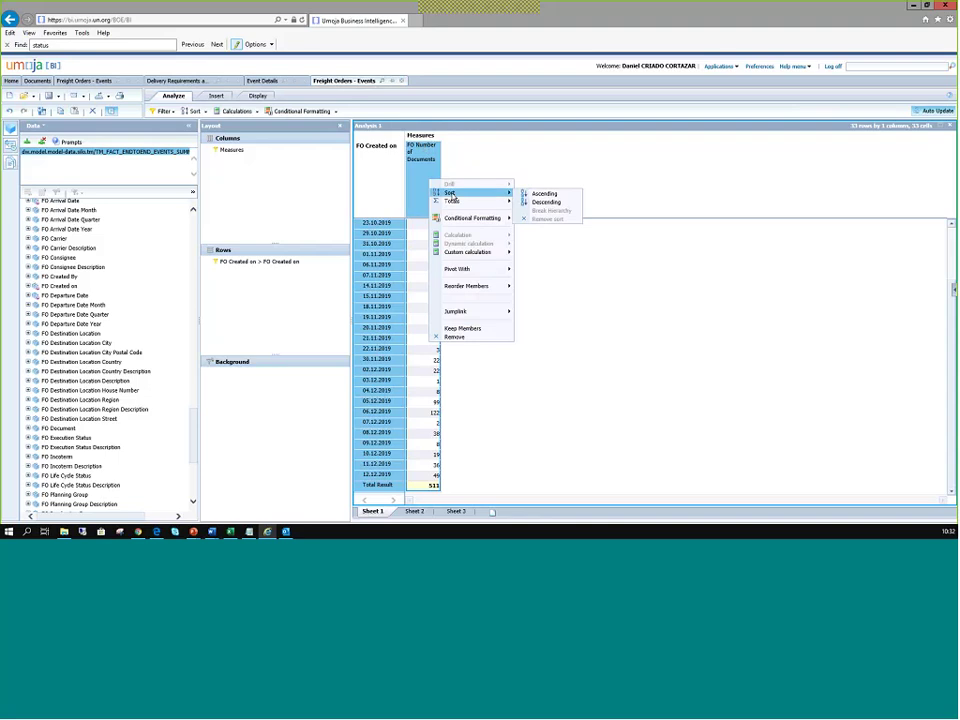
left_click(541, 203)
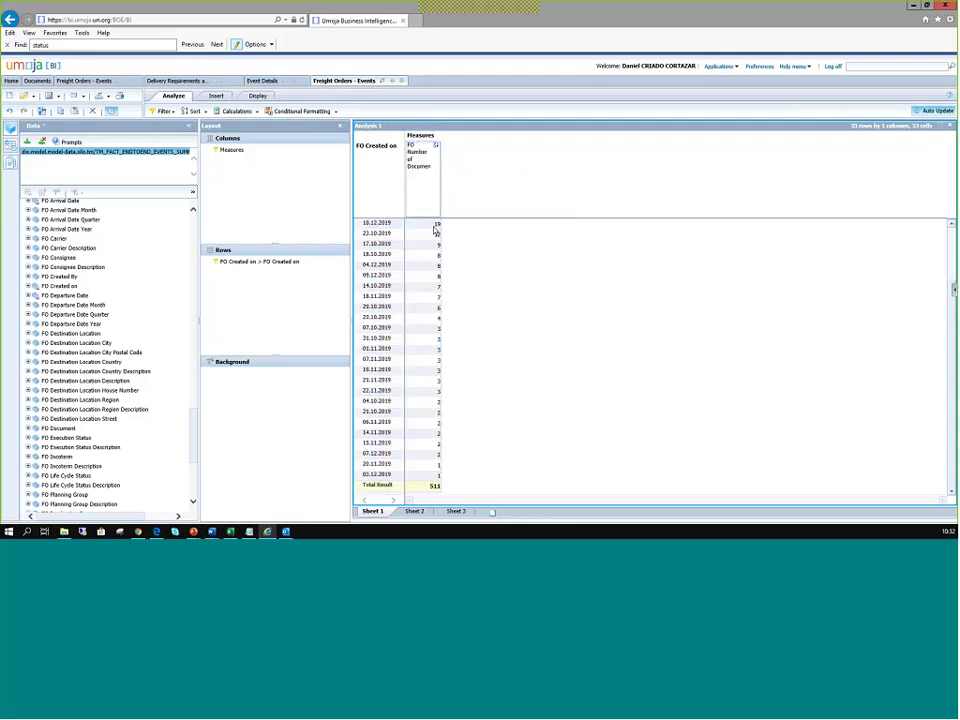
scroll(431, 300, "up", 3)
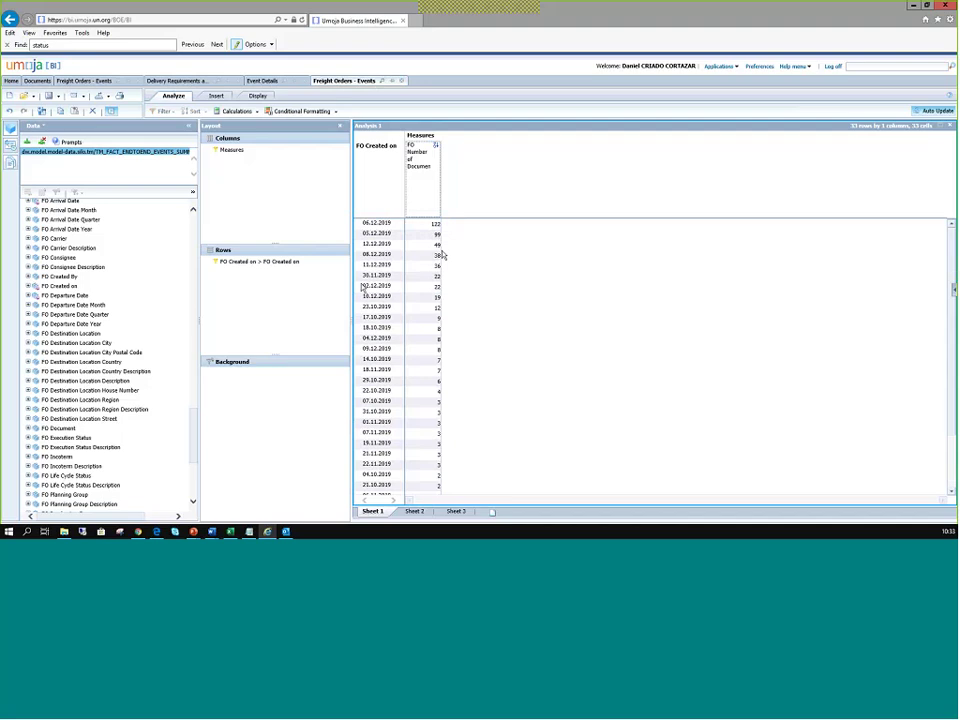
Check the slide's next question, return to the report and keep only the 06.12.2019 member of FO Created on
key("alt+Tab")
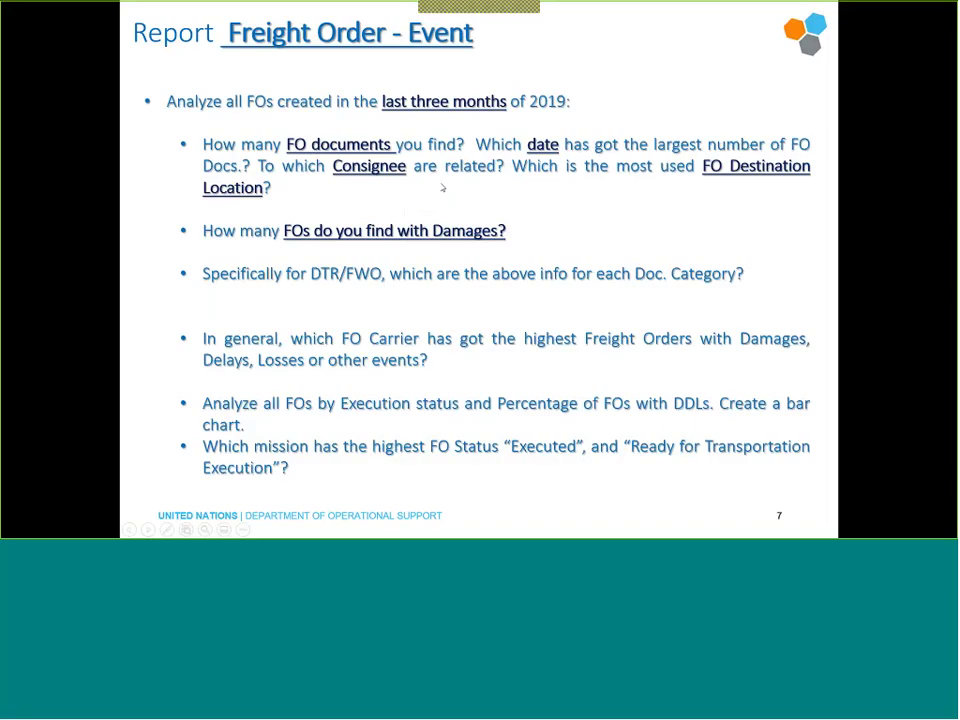
key("alt+Tab")
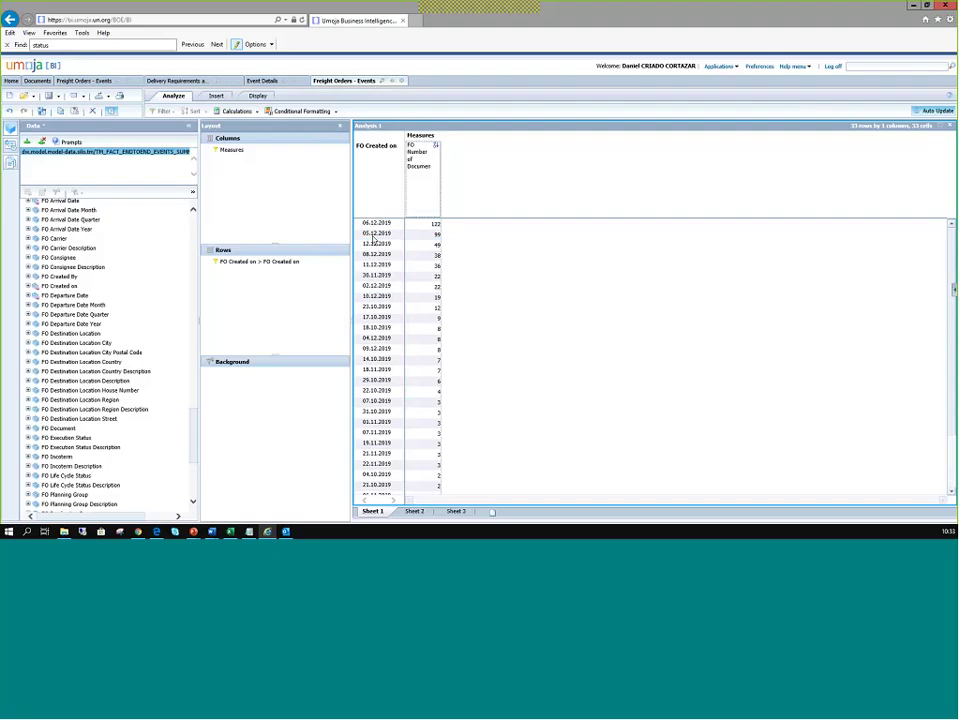
left_click(407, 226)
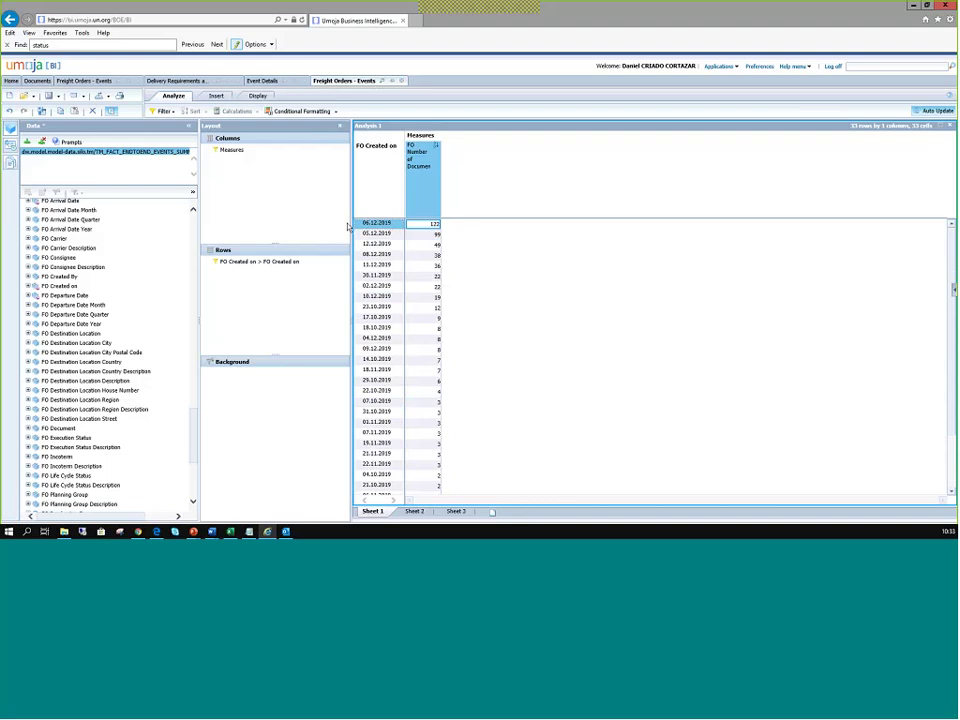
right_click(381, 227)
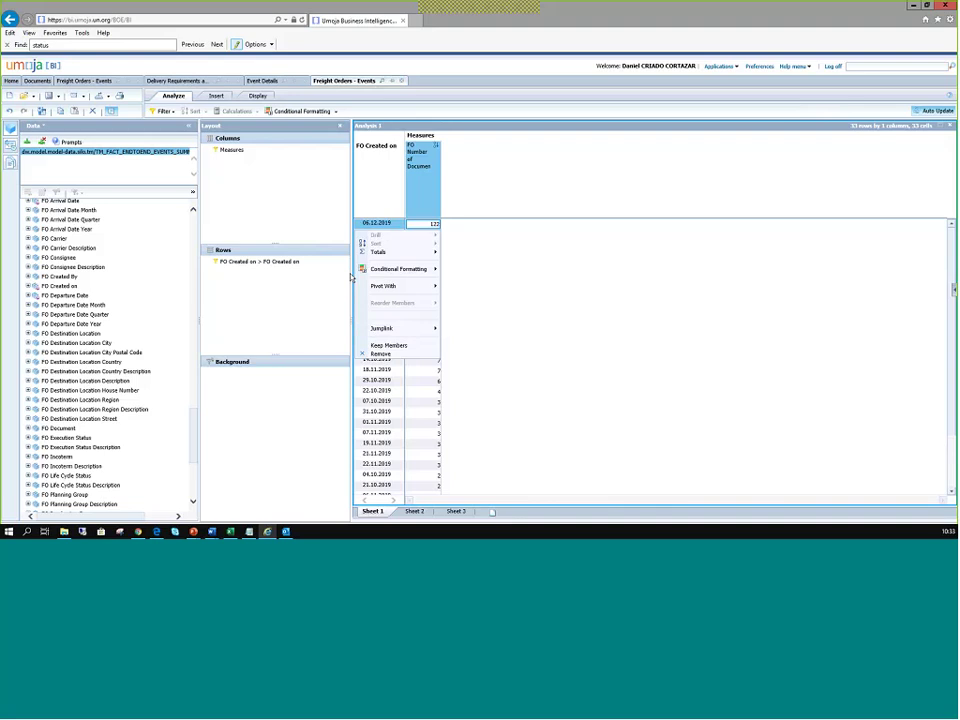
left_click(351, 276)
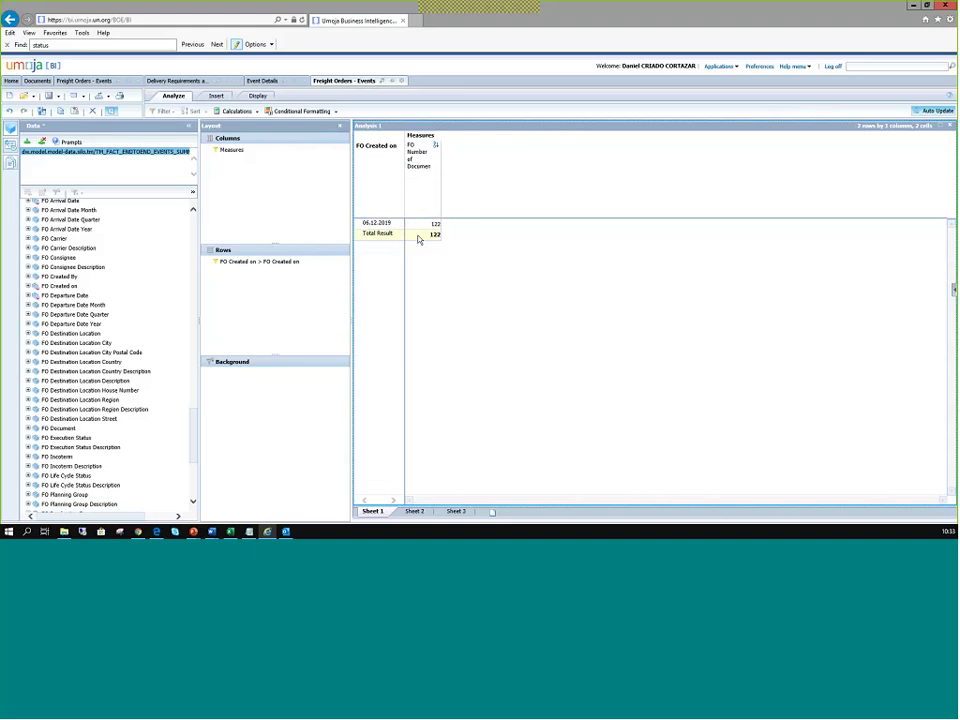
Hide the totals for FO Created on in the rows
right_click(275, 262)
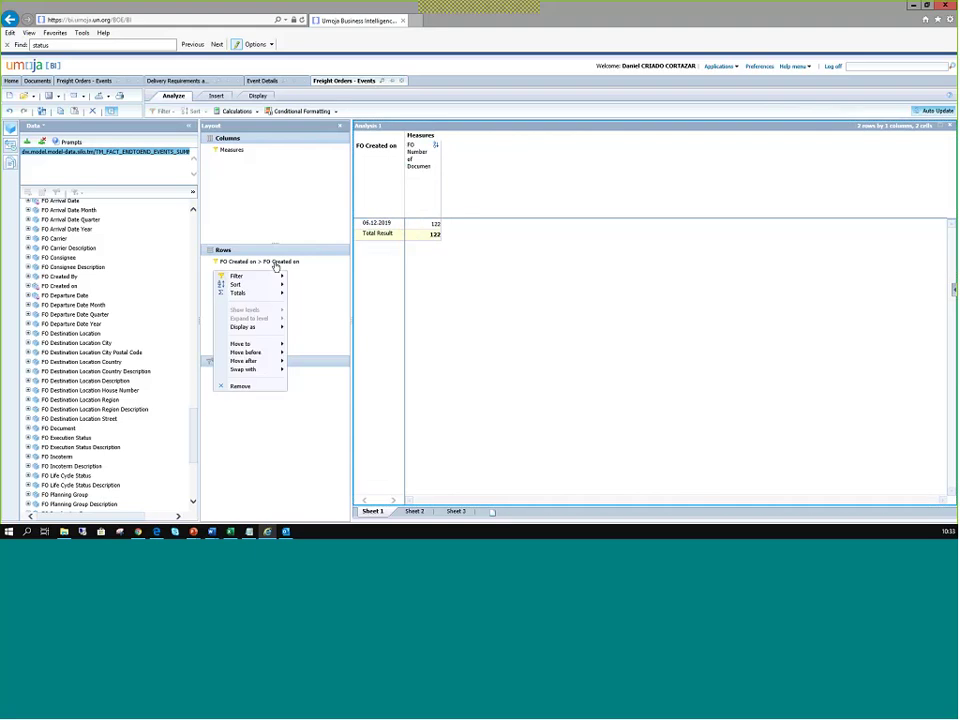
mouse_move(281, 294)
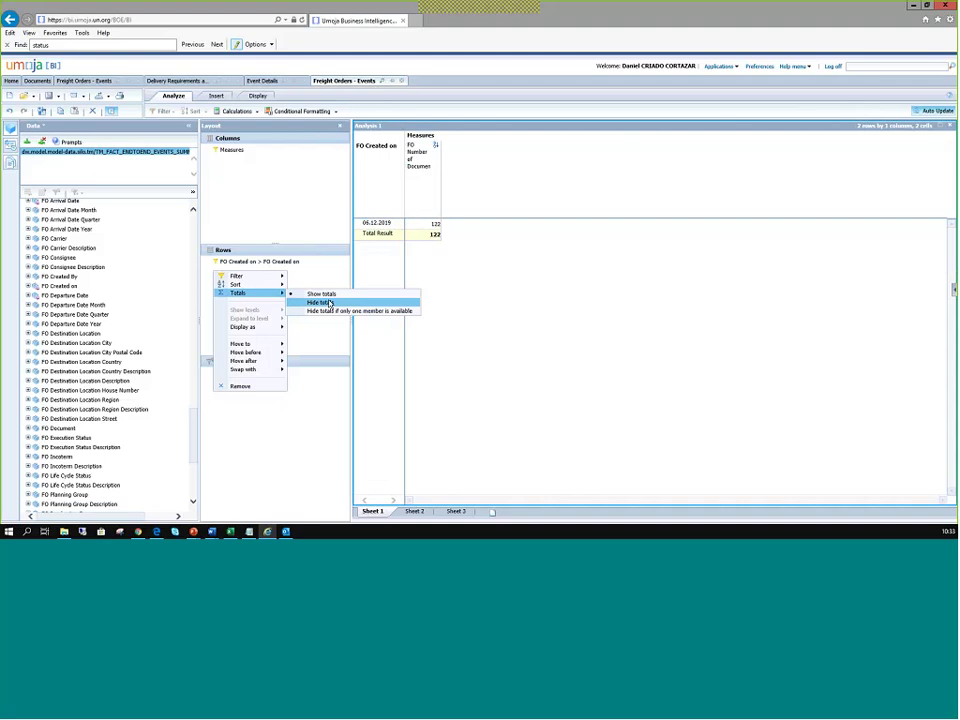
left_click(330, 303)
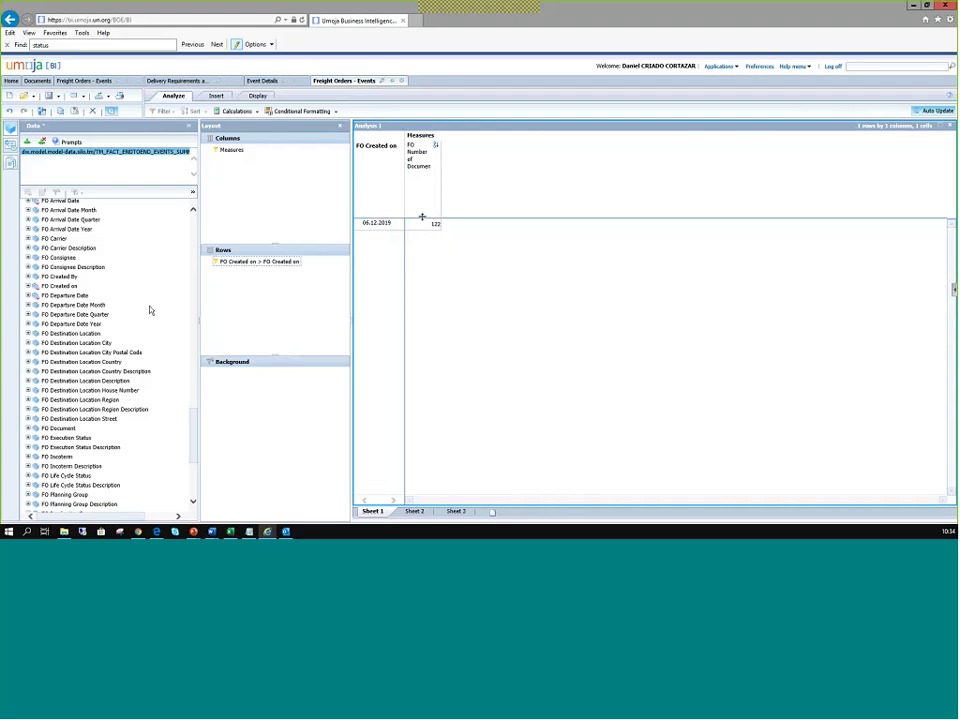
Add FO Consignee to the rows, replacing it with FO Consignee Description in a column wide enough for the full names
left_click(66, 258)
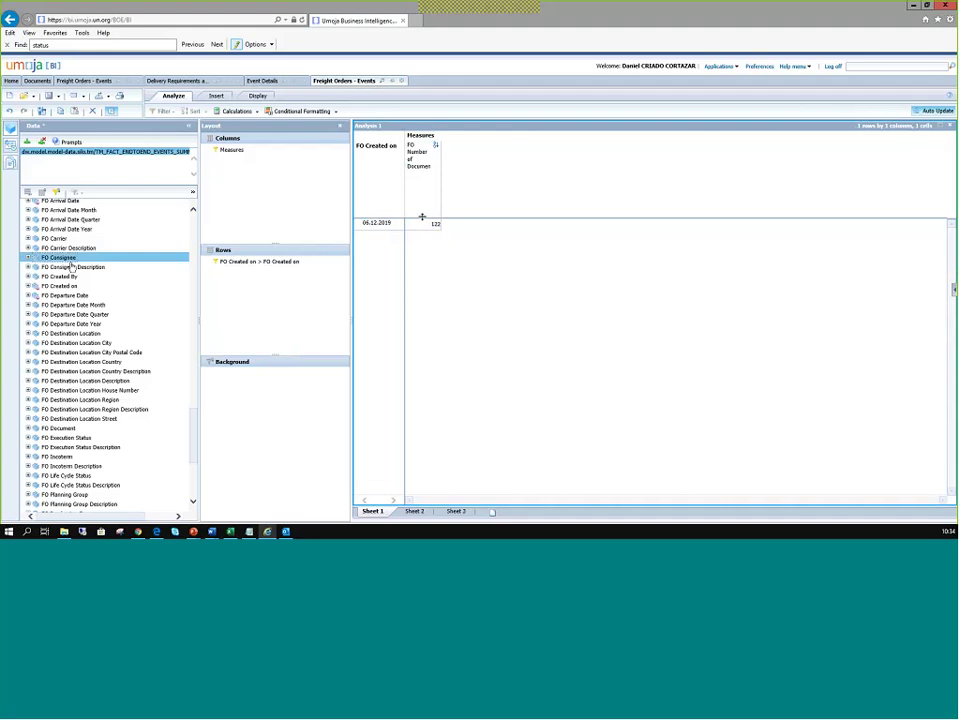
left_click_drag(66, 258, 238, 278)
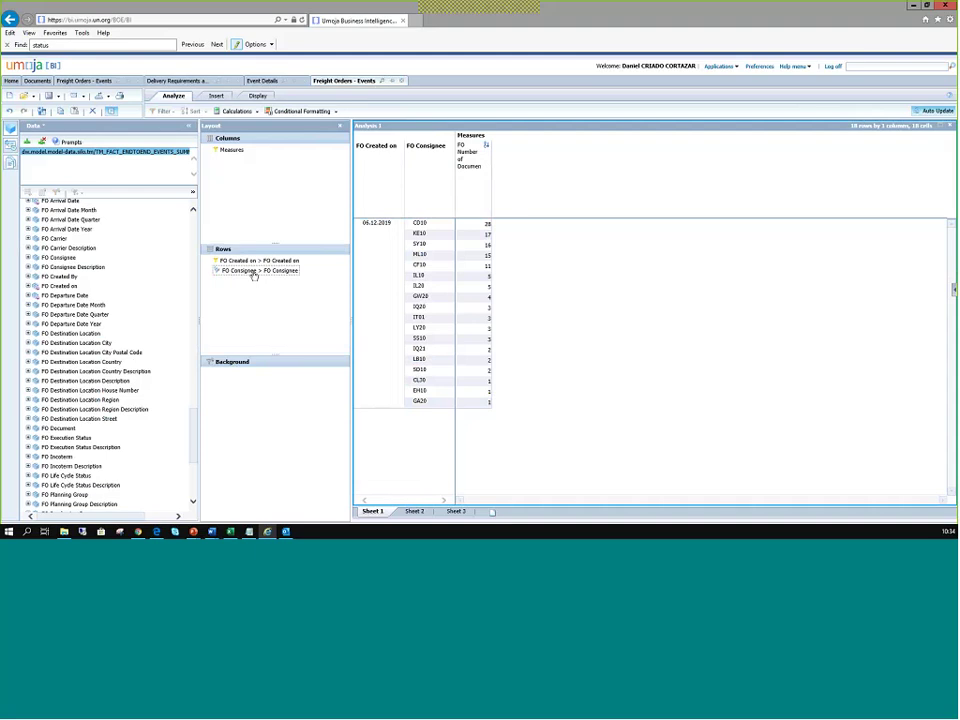
left_click_drag(135, 262, 277, 292)
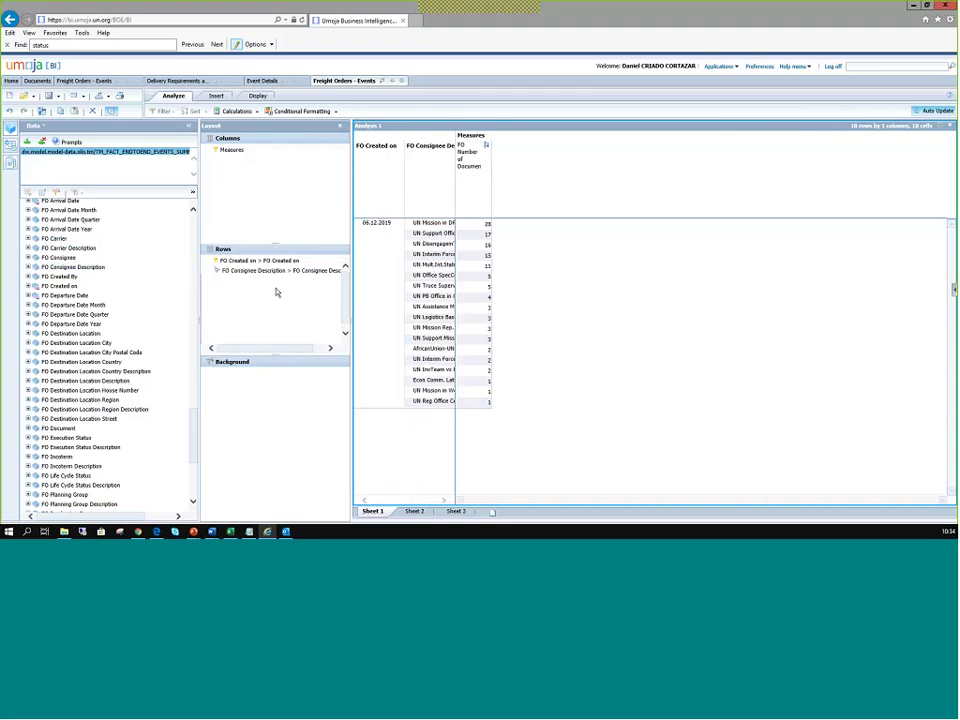
left_click_drag(455, 200, 507, 200)
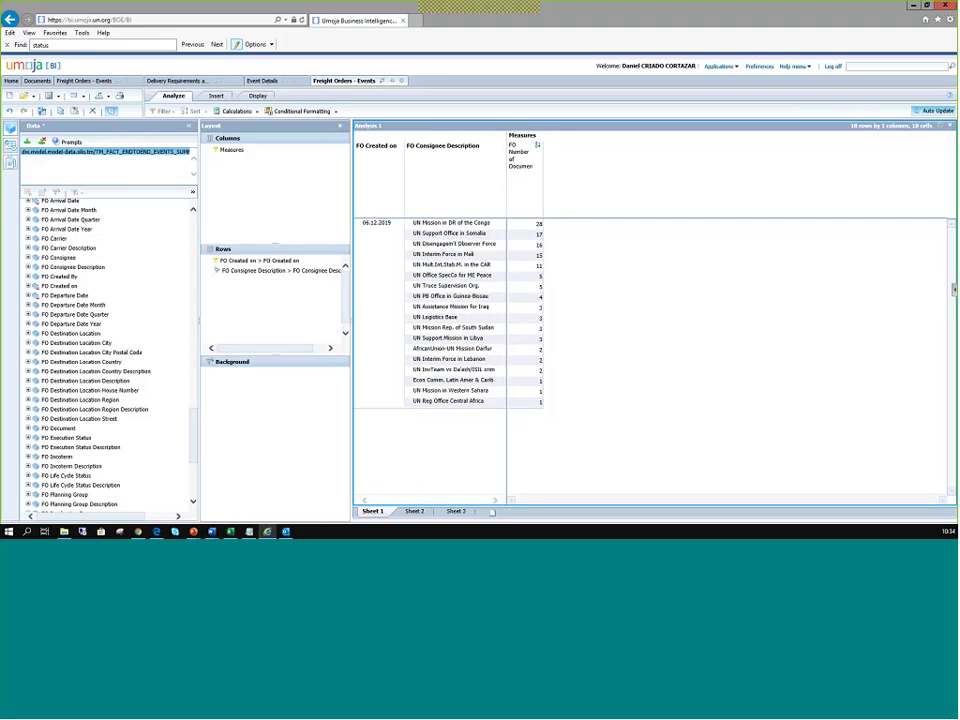
Examine the number of FO documents per consignee for 06.12.2019, going through the consignees with the highest counts
left_click(488, 223)
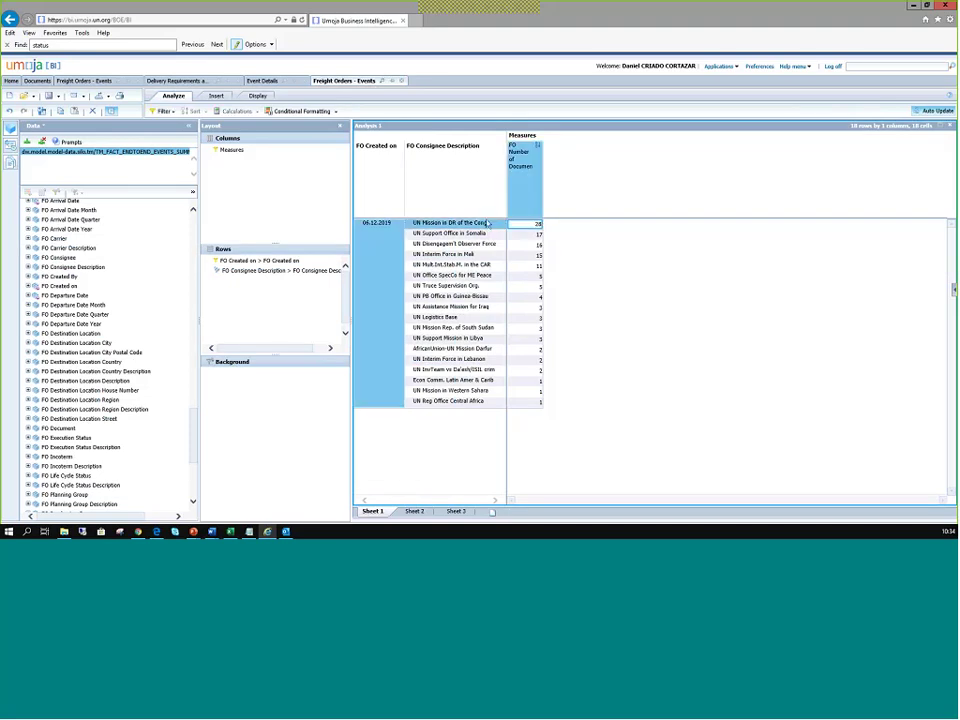
key("Down")
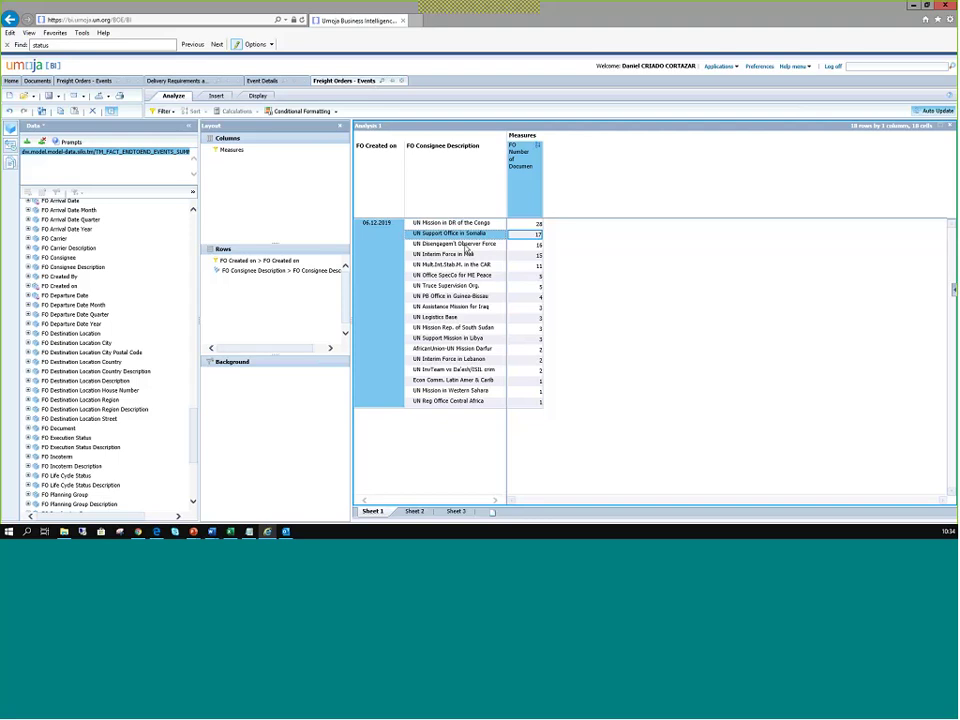
key("Down")
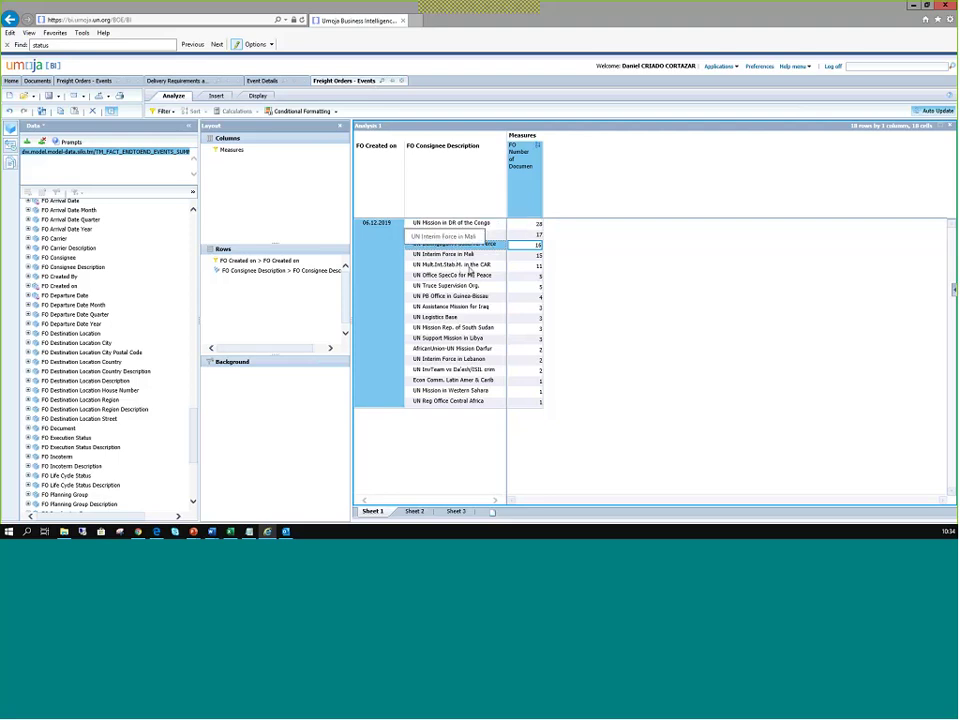
left_click(458, 256)
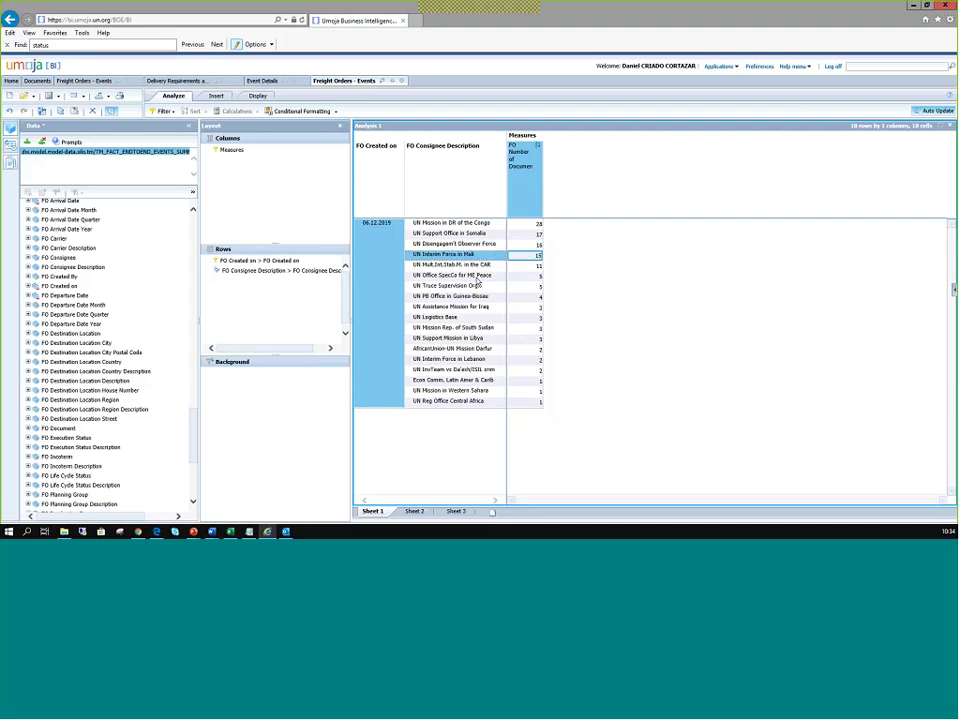
key("Down")
key("Down")
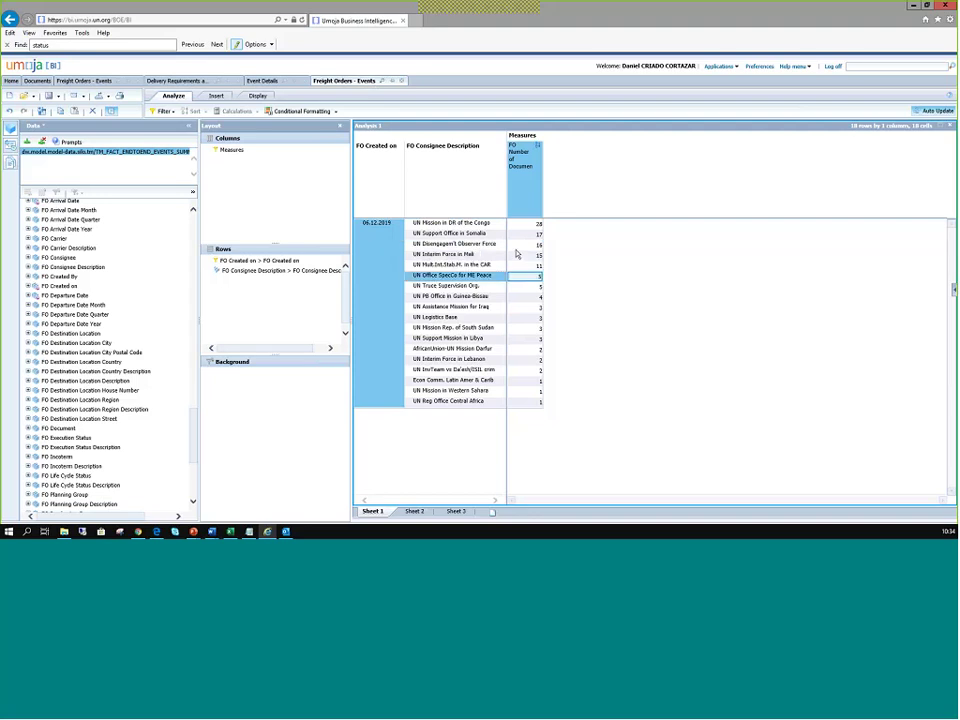
left_click(468, 223)
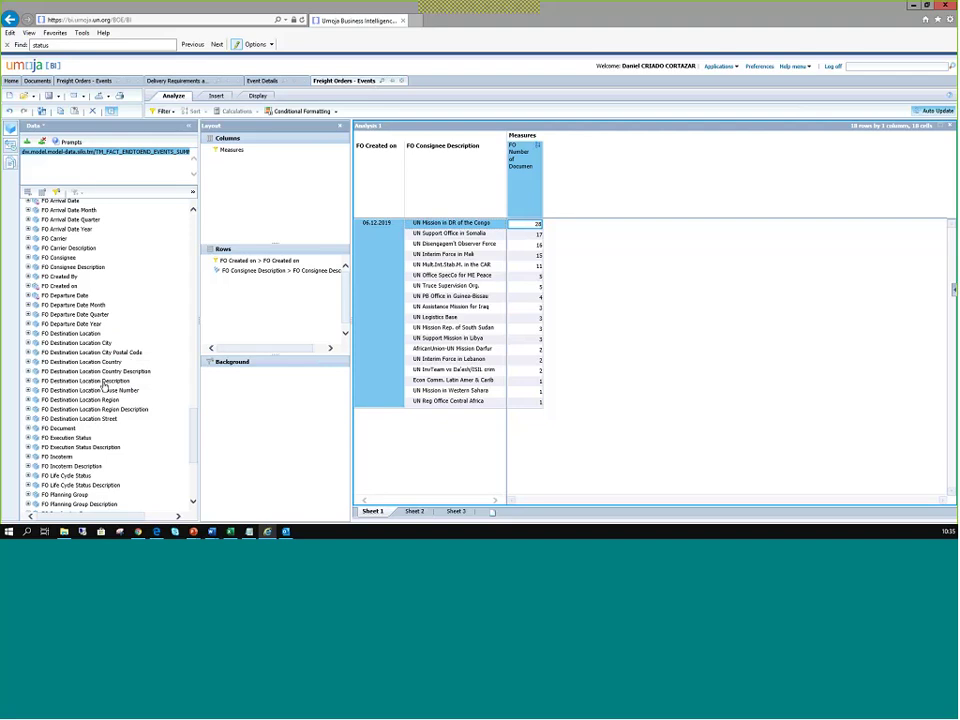
Add FO Destination Location Description to the rows after the consignee and look through the resulting breakdown
left_click(77, 382)
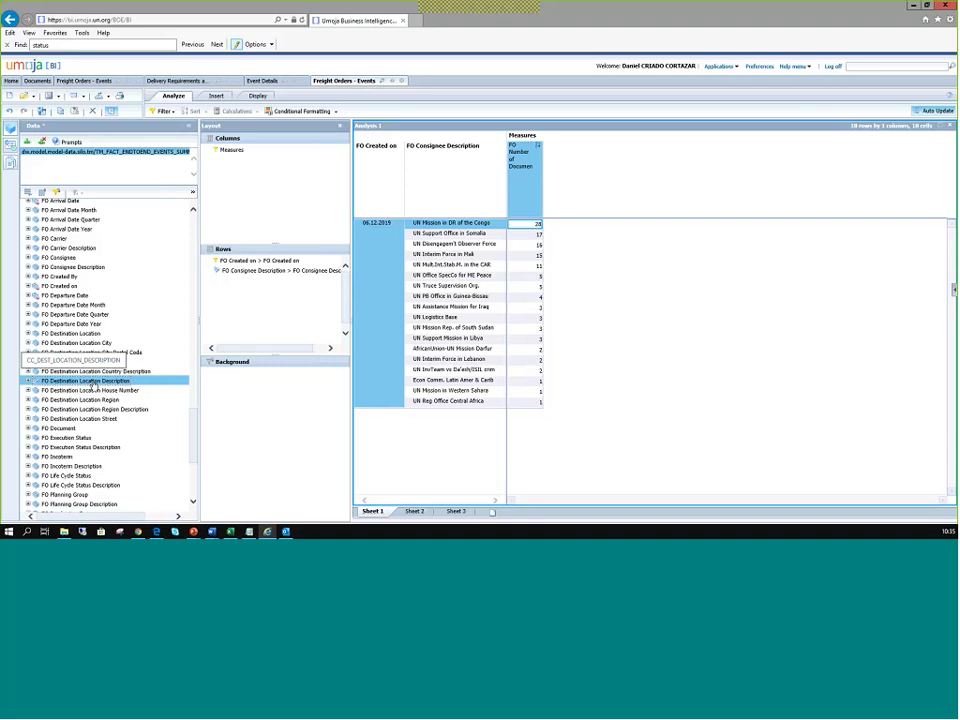
left_click_drag(97, 383, 278, 297)
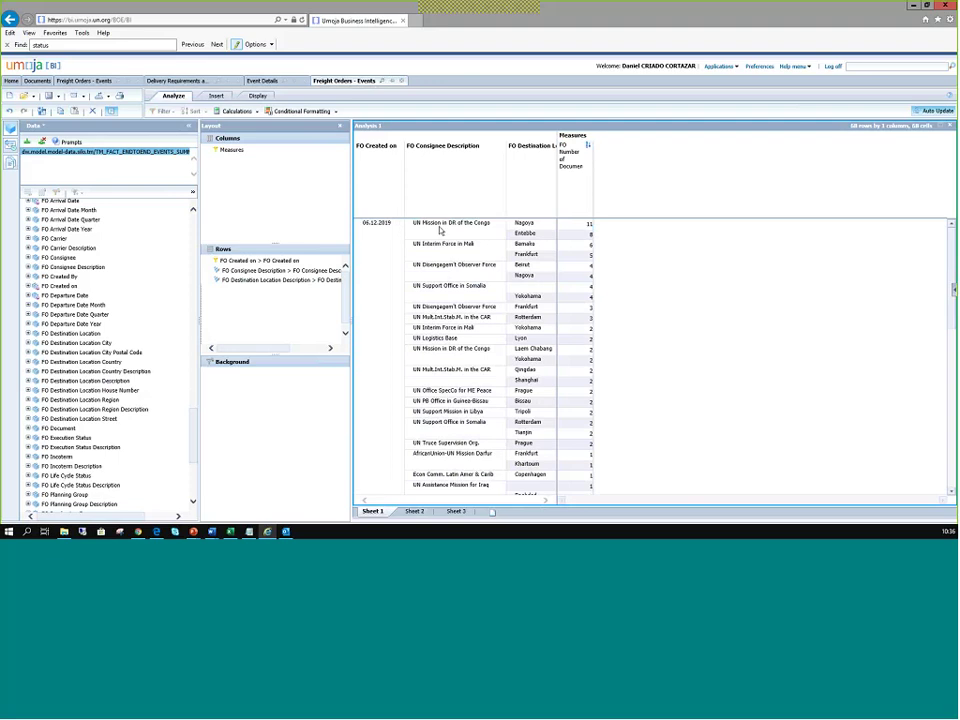
scroll(438, 364, "down", 6)
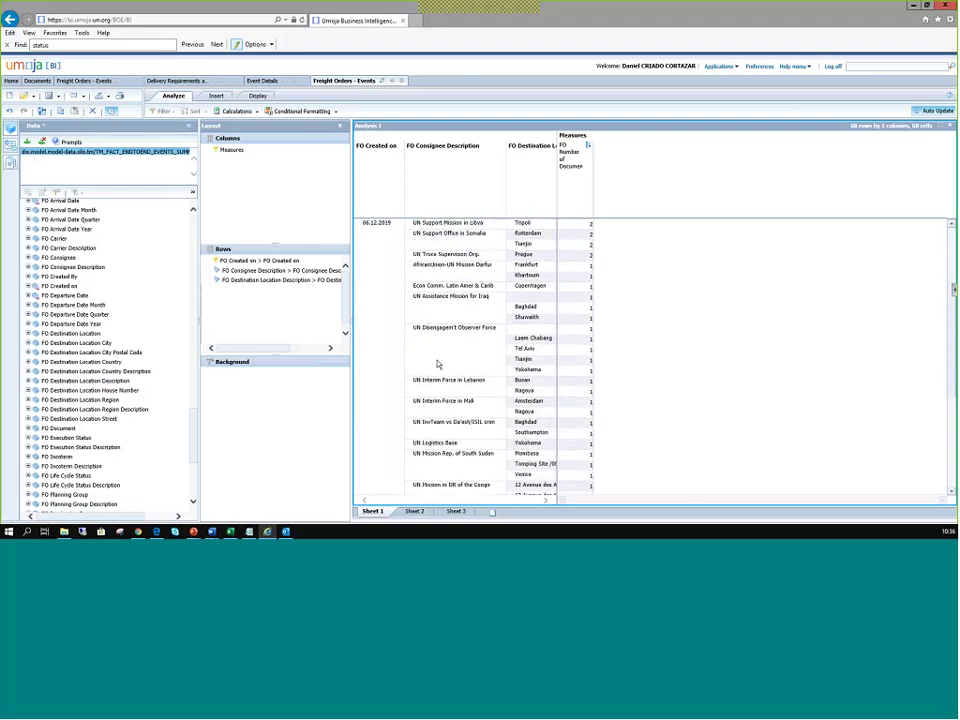
scroll(438, 364, "up", 6)
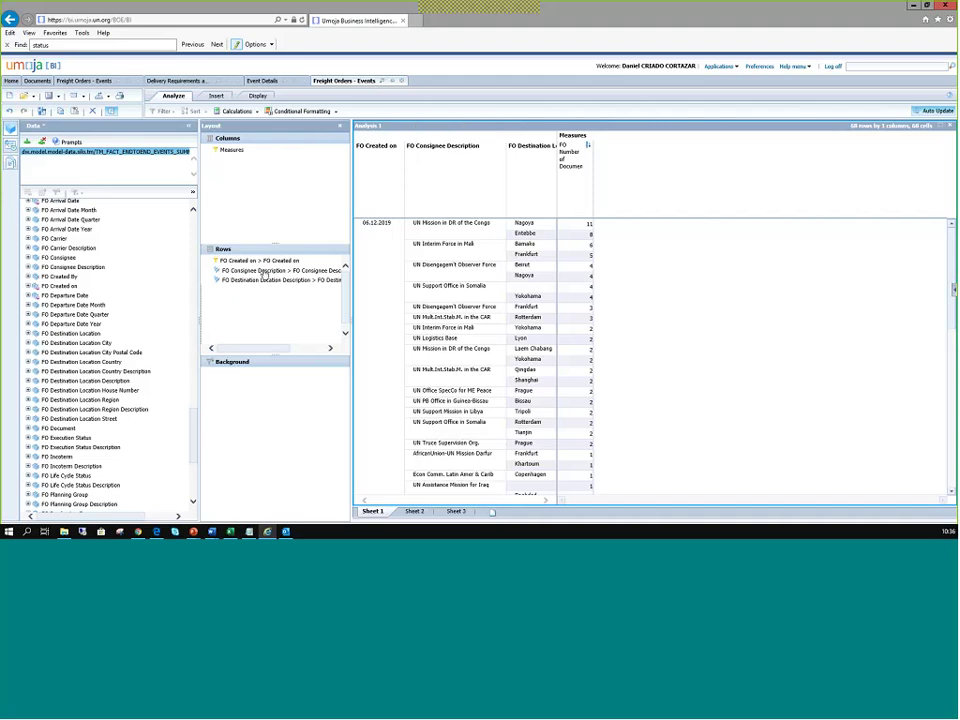
Move FO Consignee Description and FO Created on from the rows to the background, leaving only FO Destination Location Description
mouse_move(262, 274)
left_mouse_down()
mouse_move(228, 255)
mouse_move(247, 275)
left_mouse_up()
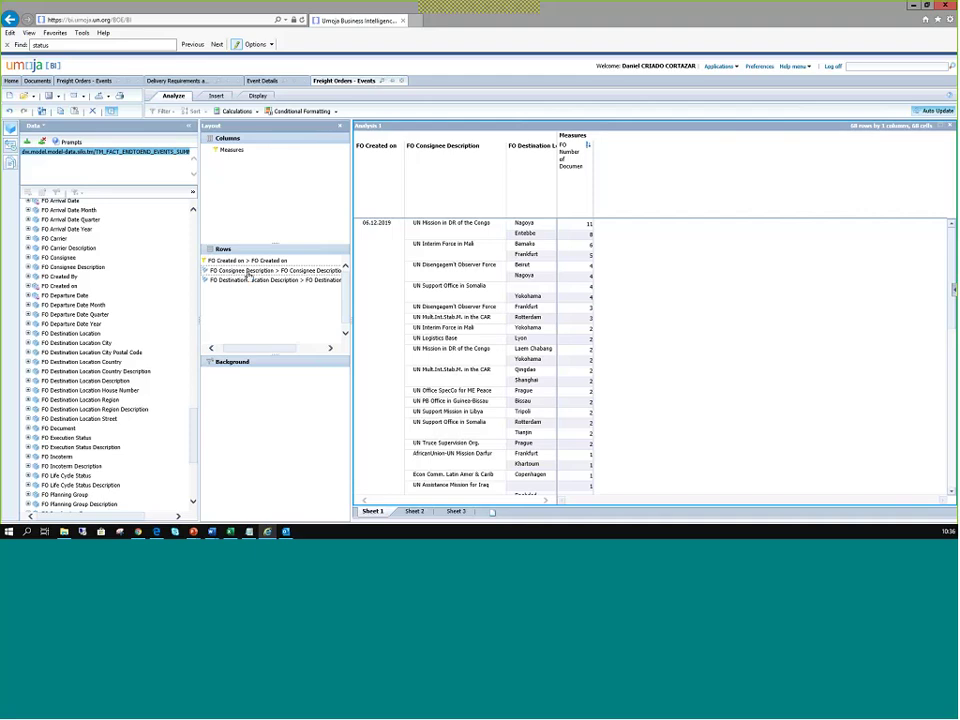
left_click(248, 272)
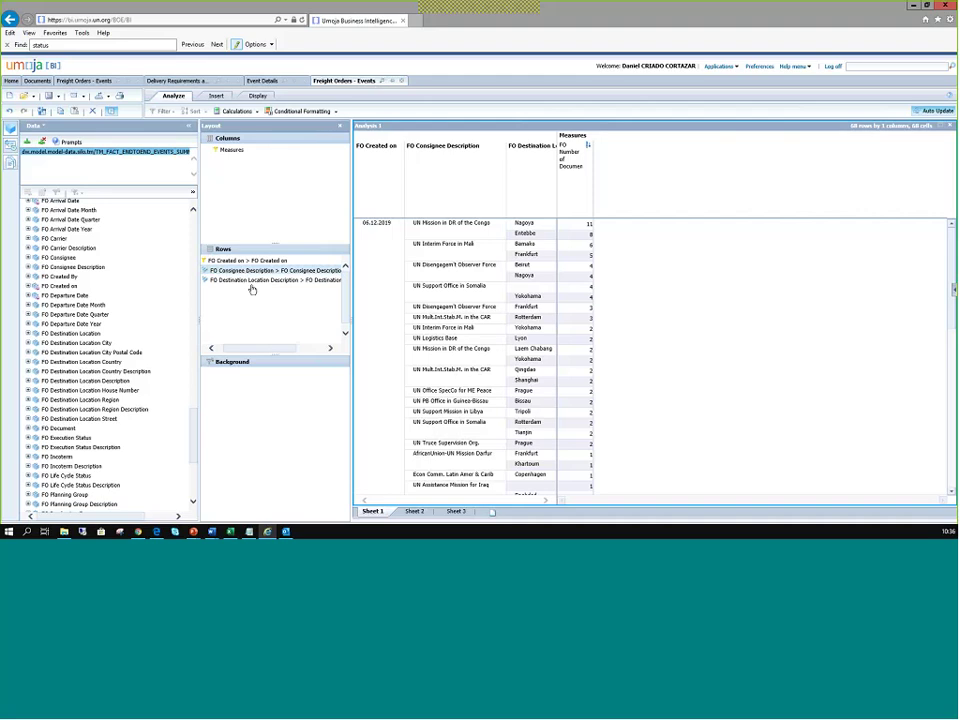
left_click_drag(250, 271, 259, 398)
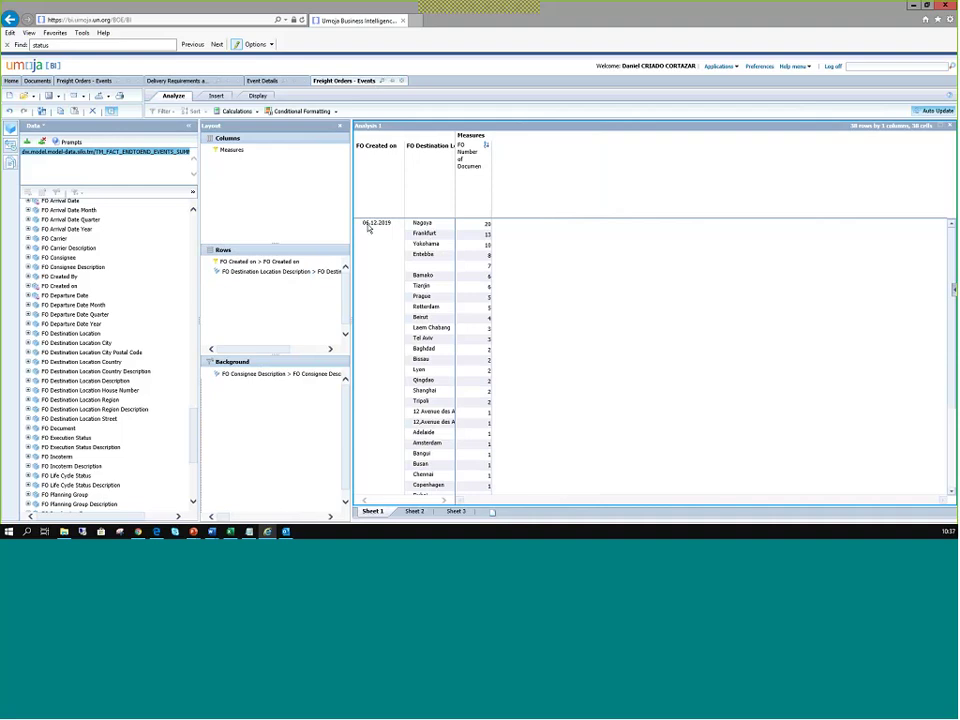
left_click_drag(368, 228, 271, 403)
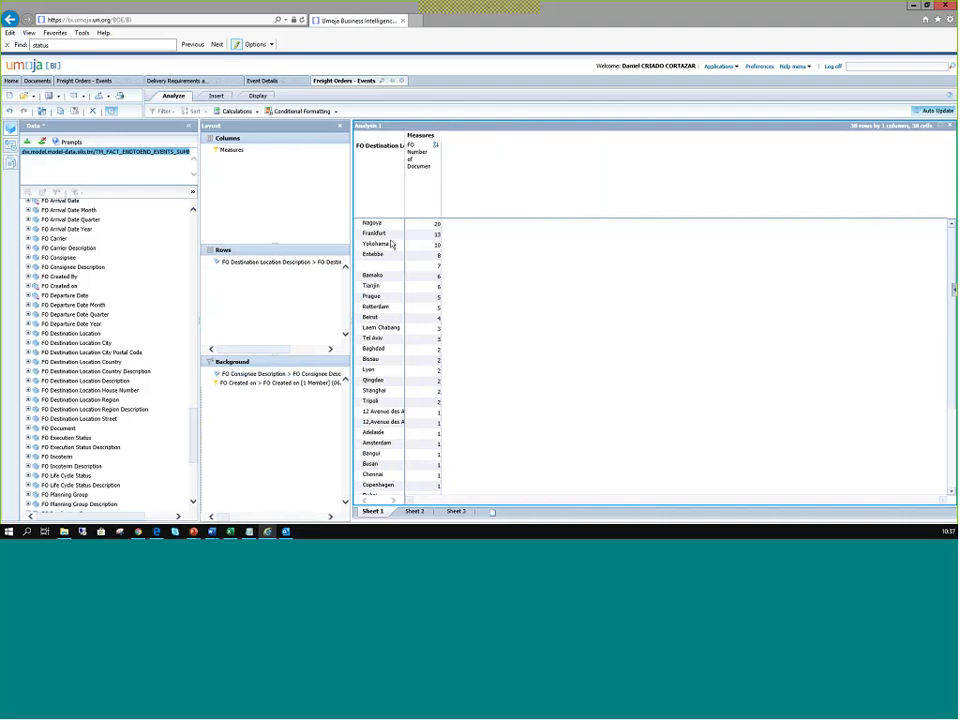
left_click(430, 223)
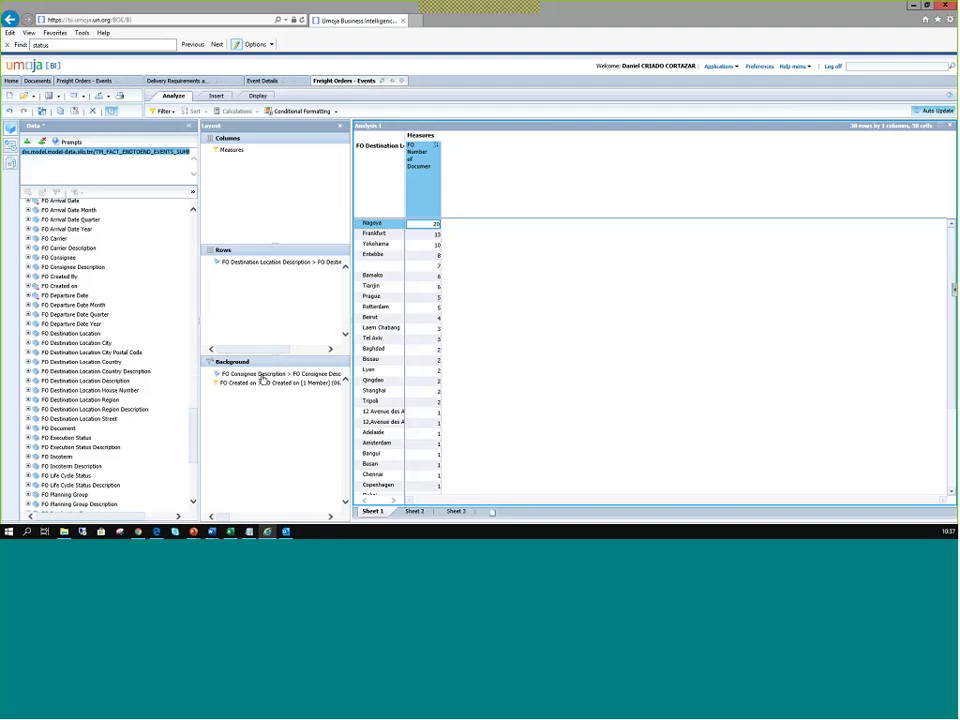
Extend the background filter on FO Created on from the single date to all members
scroll(248, 383, "right", 1)
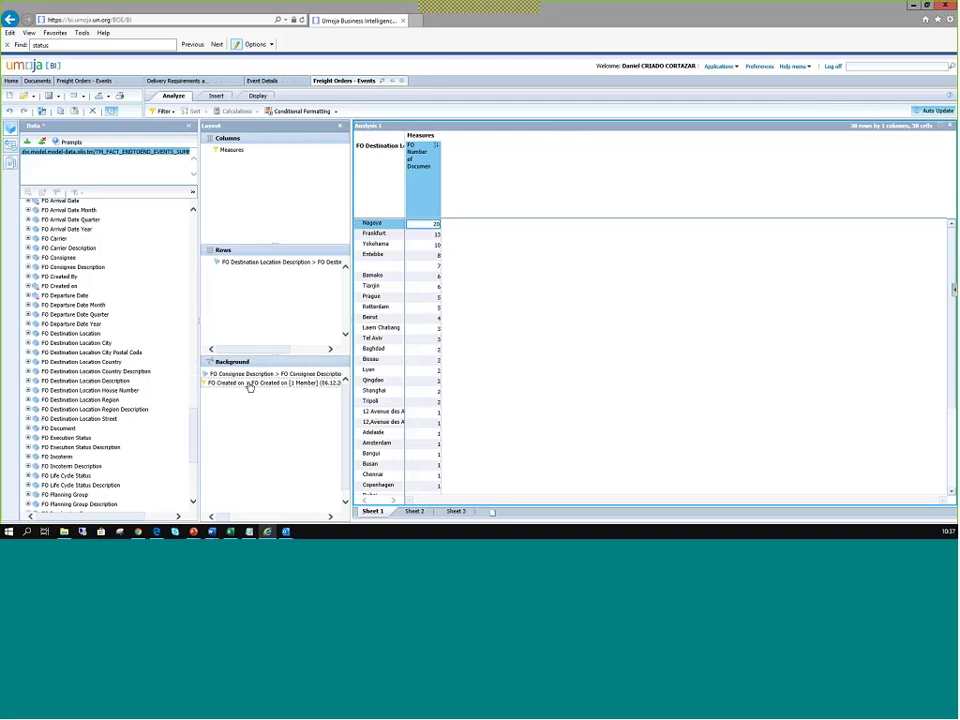
double_click(228, 384)
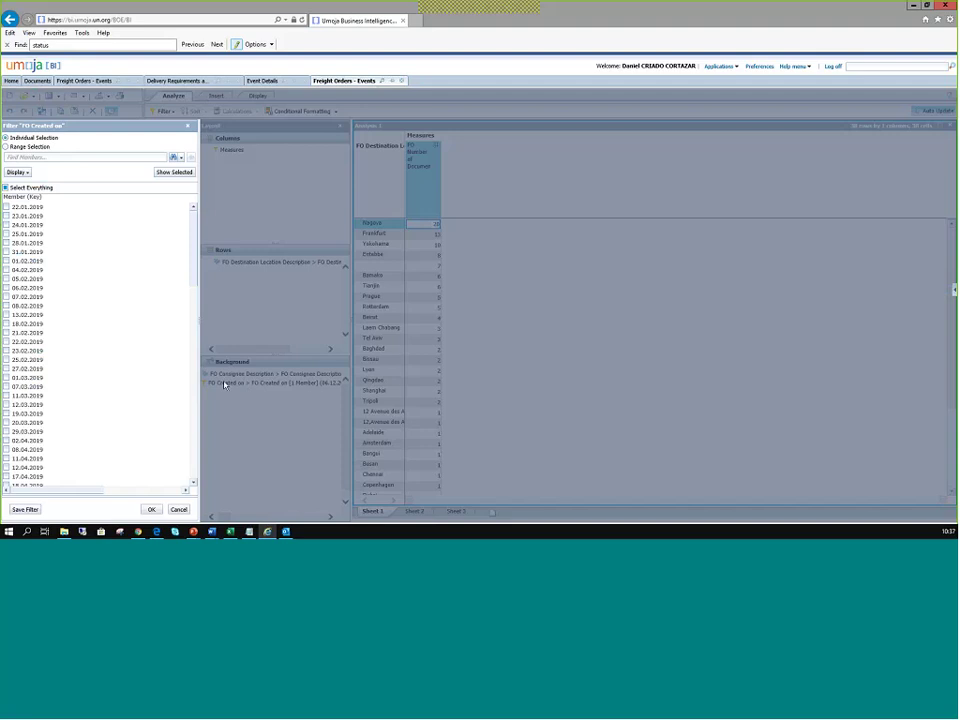
left_click_drag(194, 280, 201, 218)
left_click(152, 510)
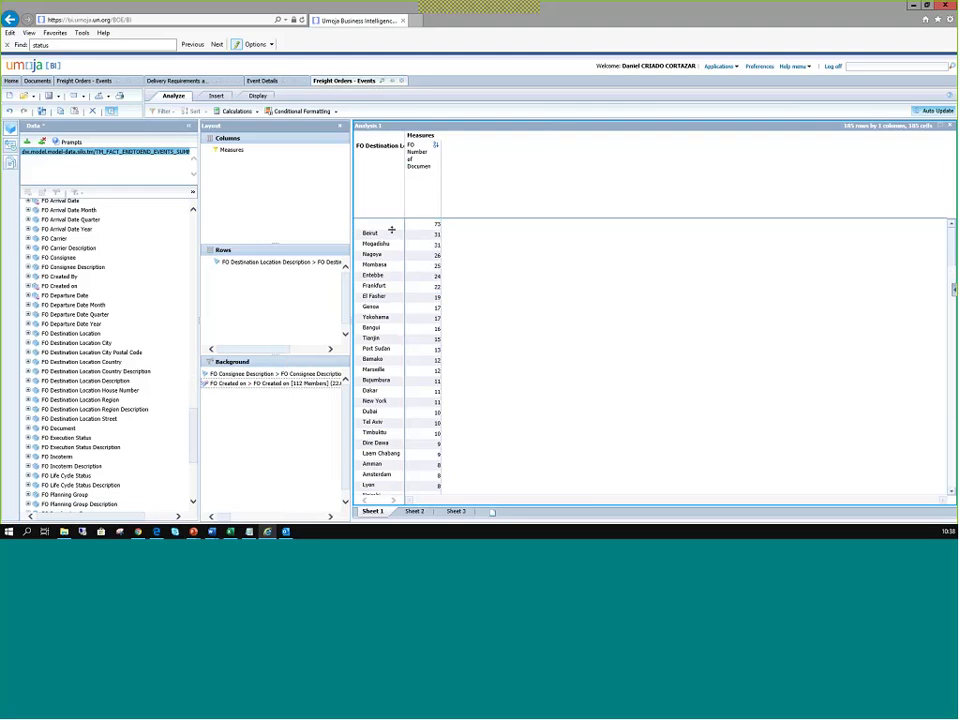
Keep only the blank member of FO Destination Location Description in the rows
left_click(386, 225)
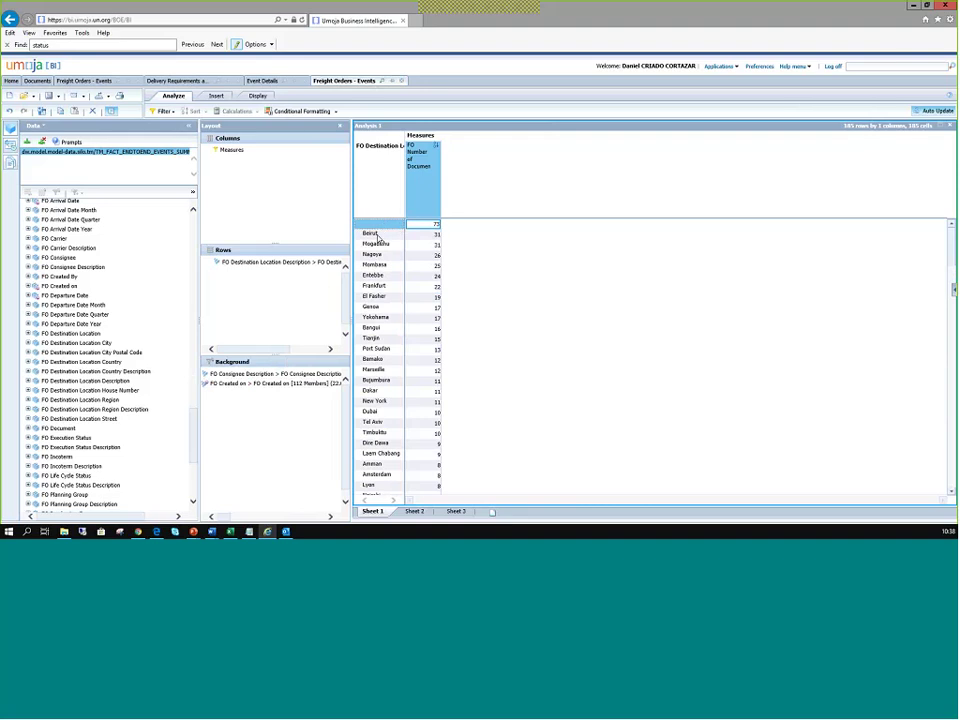
left_click(382, 236)
right_click(375, 227)
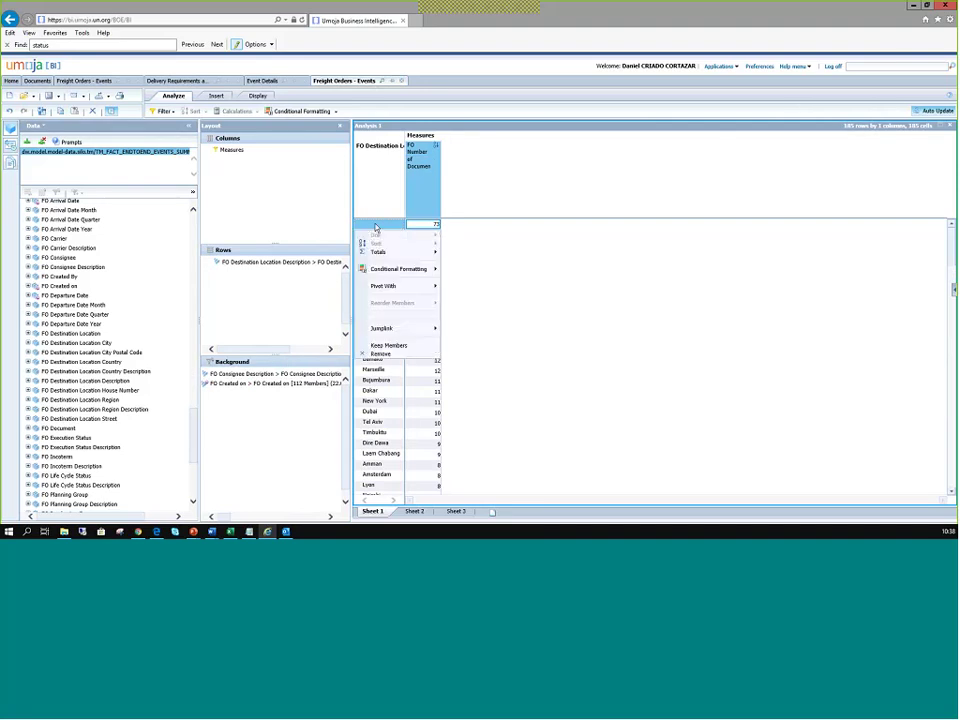
key("Escape")
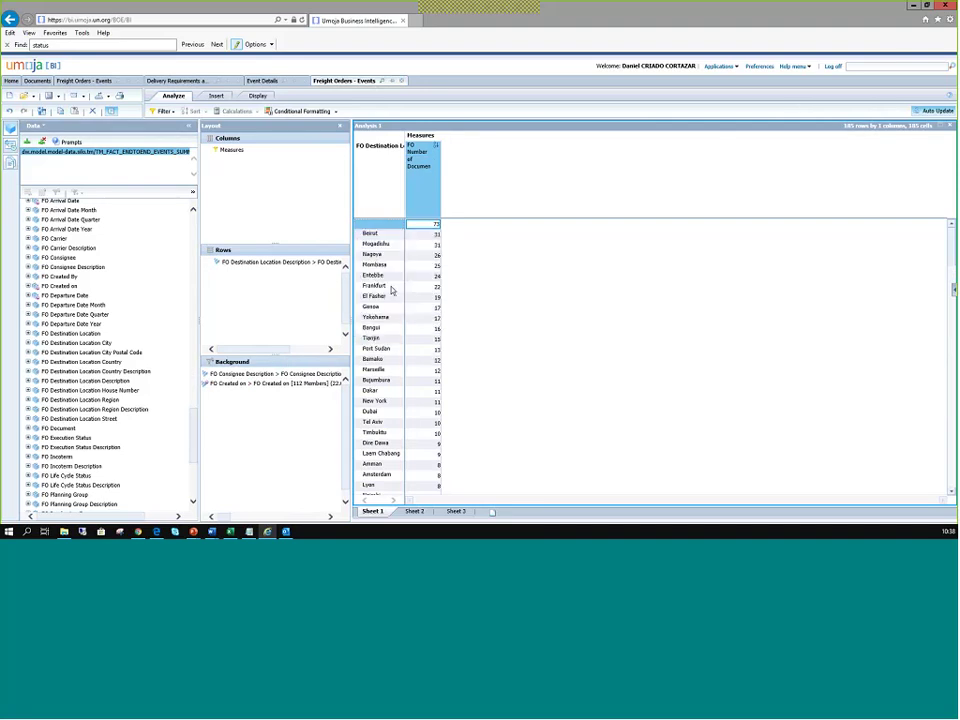
right_click(371, 226)
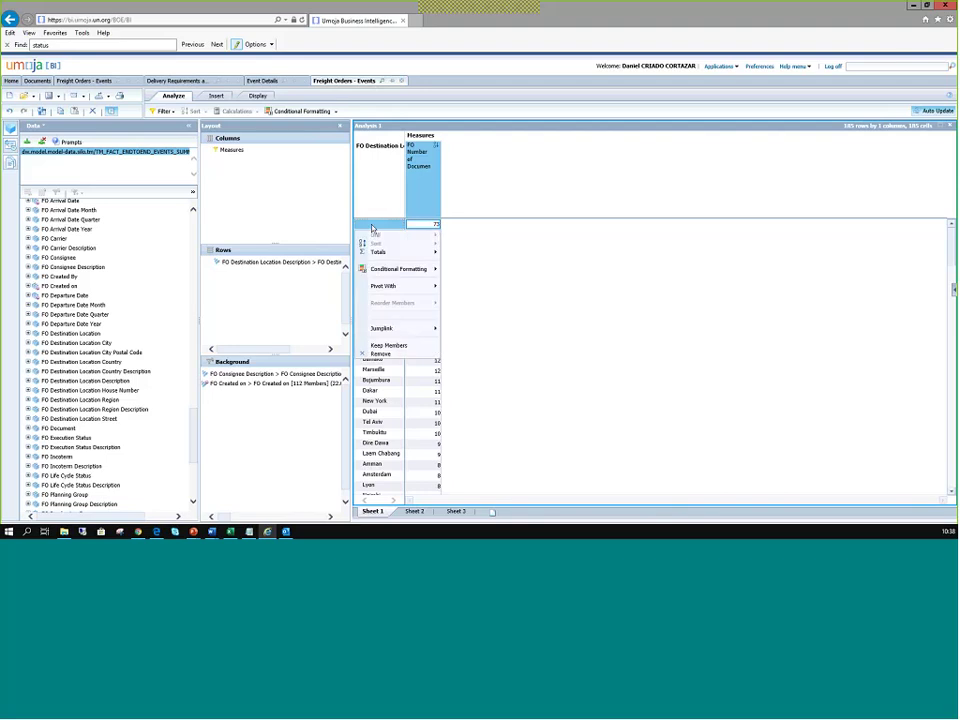
key("Escape")
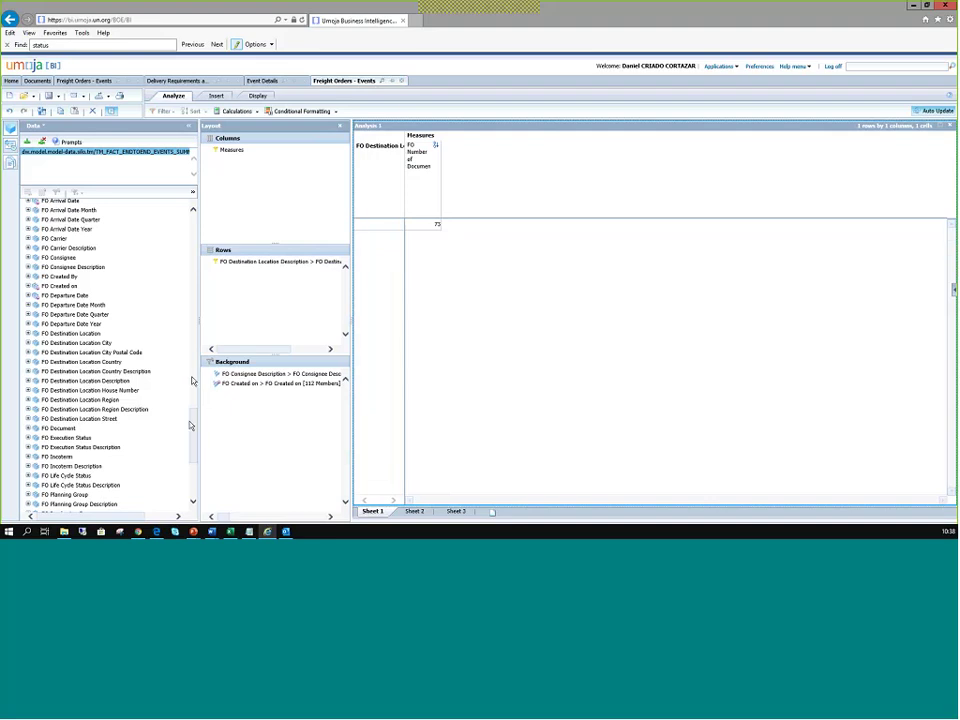
Add FO Document to the rows and move FO Destination Location Description to the background
left_click_drag(193, 420, 199, 404)
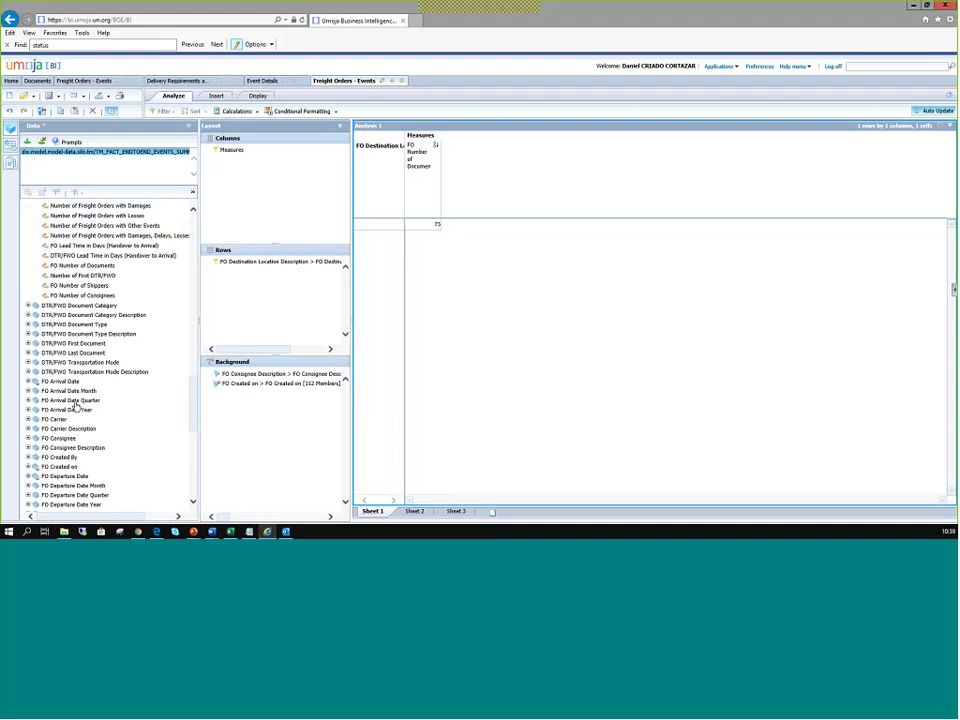
scroll(74, 405, "down", 2)
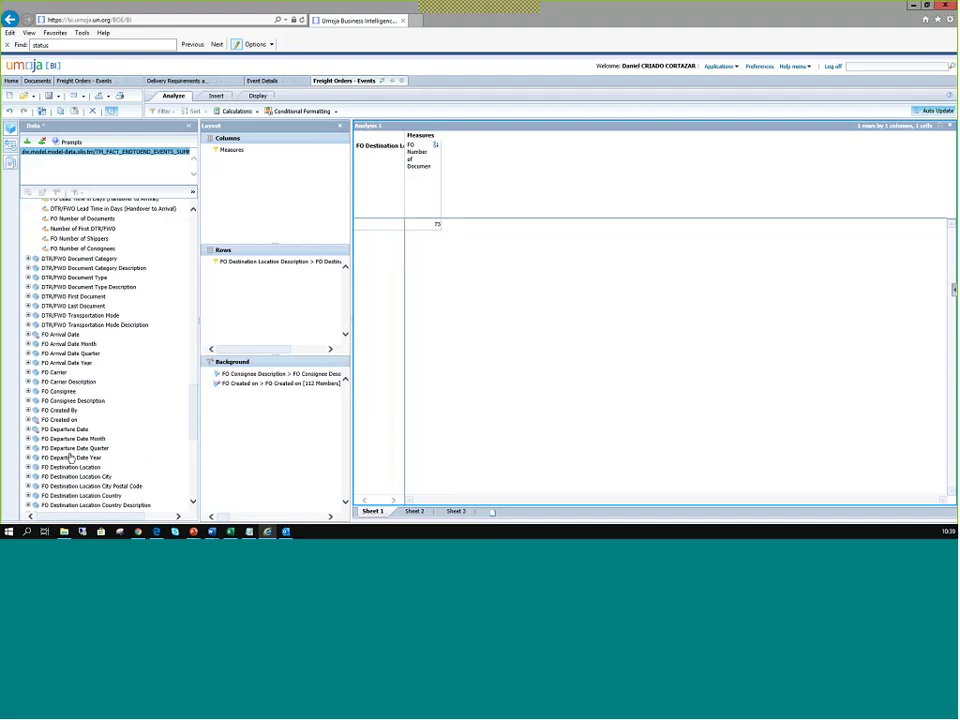
scroll(71, 457, "down", 2)
scroll(60, 443, "down", 4)
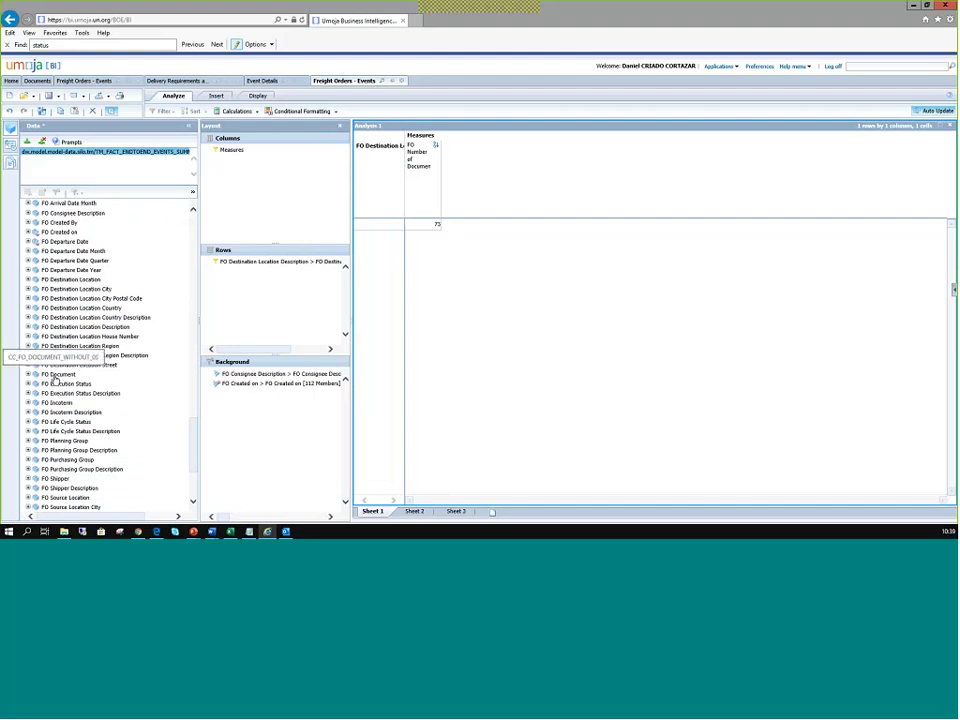
left_click_drag(57, 376, 256, 291)
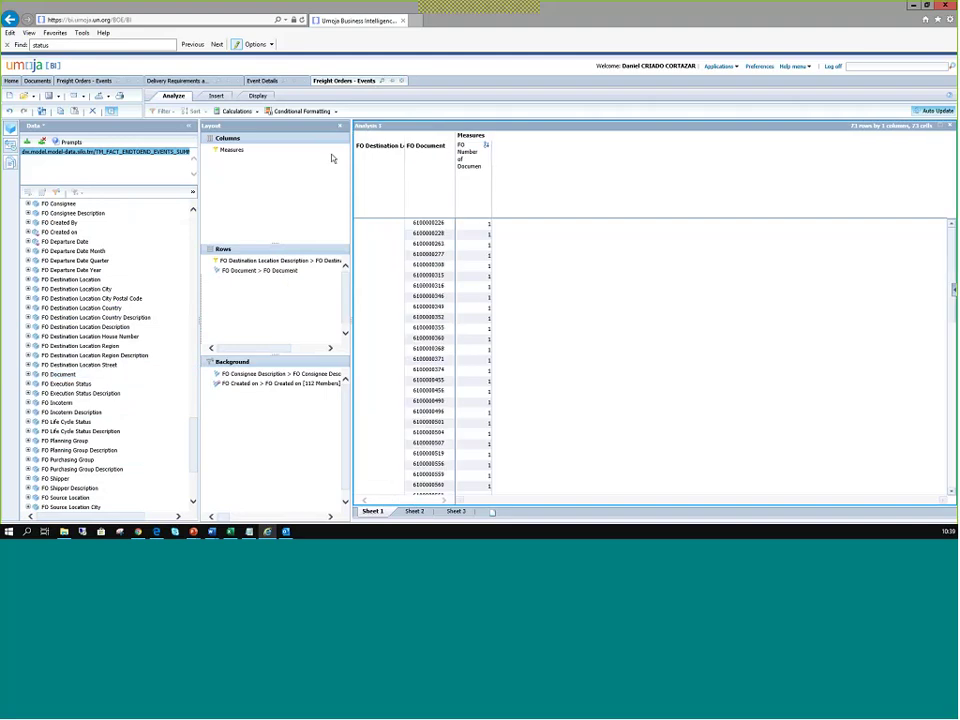
left_click(253, 276)
left_click_drag(262, 262, 295, 402)
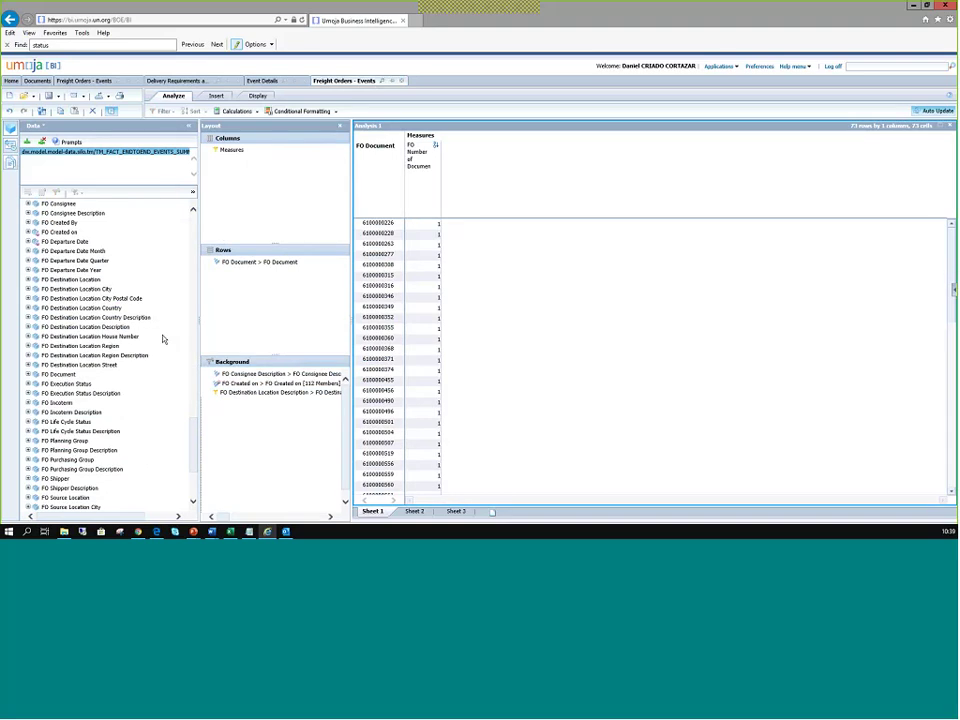
Add FO Created By to the rows ahead of FO Document and review the creators of the listed freight orders
scroll(392, 263, "down", 3)
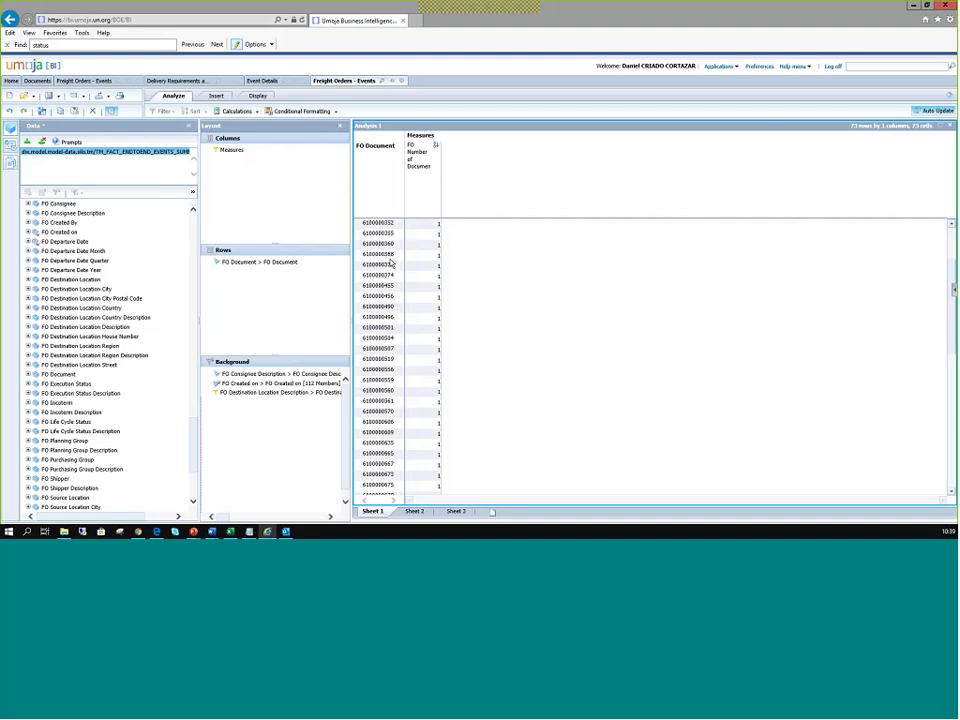
scroll(392, 263, "down", 5)
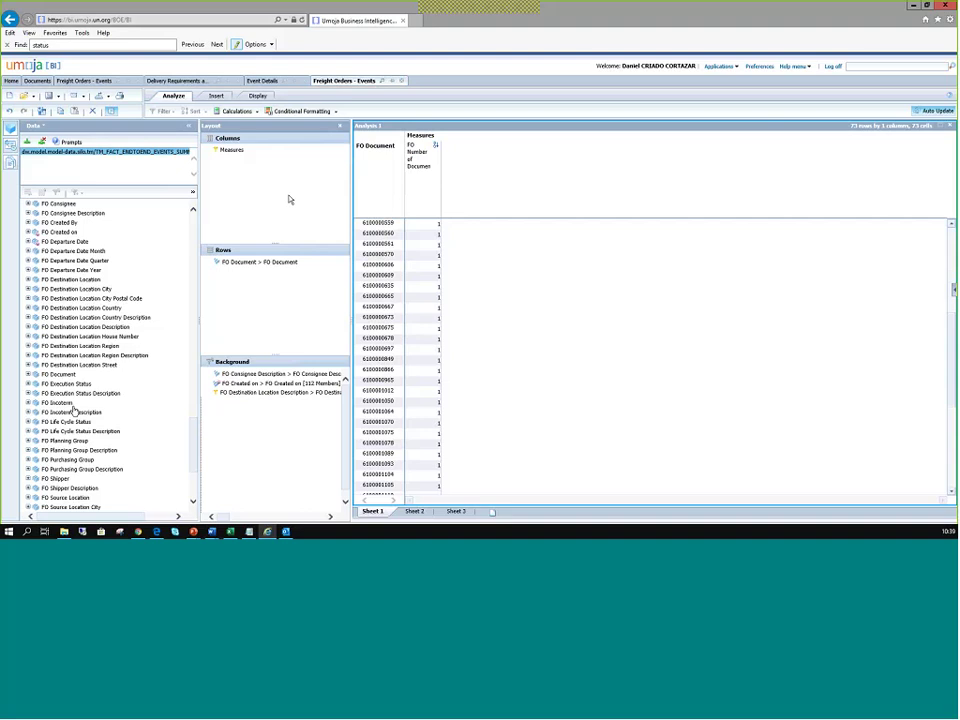
scroll(72, 409, "up", 2)
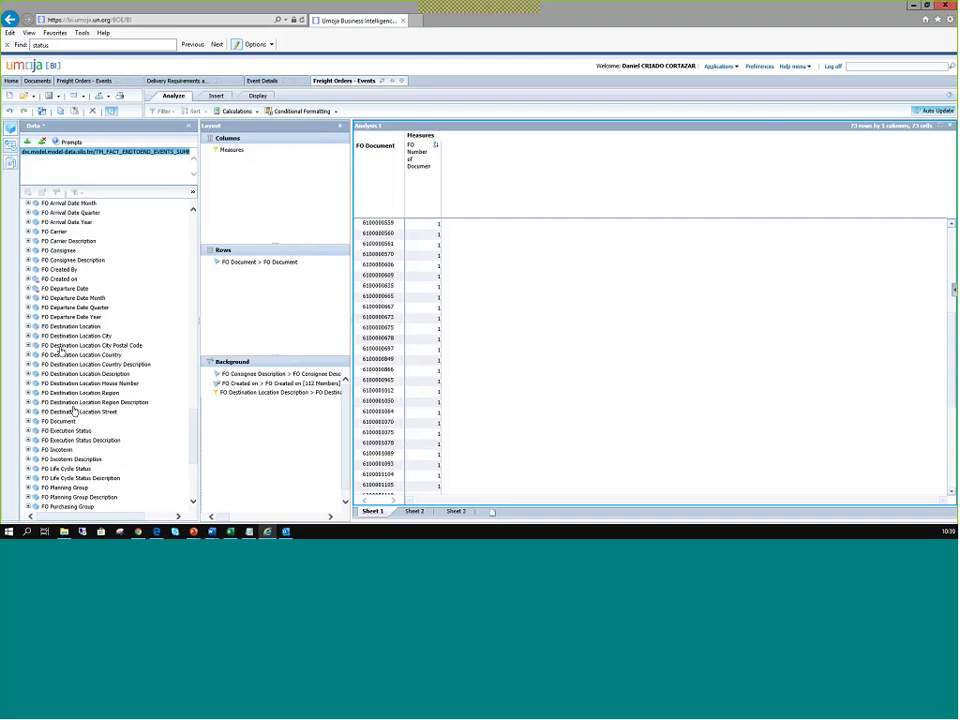
left_click_drag(59, 269, 258, 267)
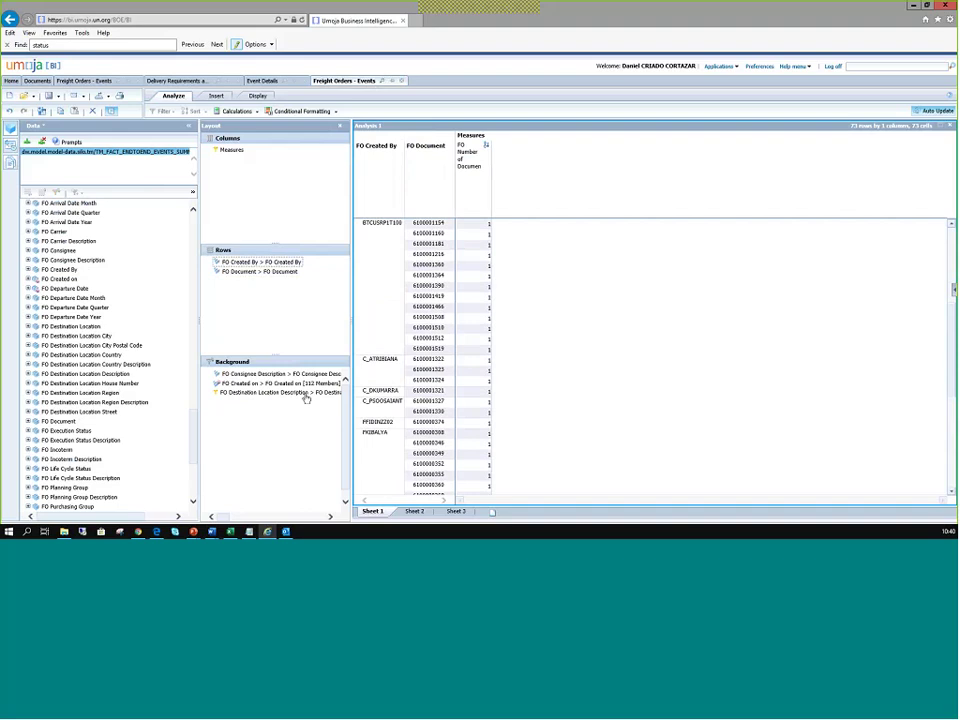
scroll(368, 256, "down", 5)
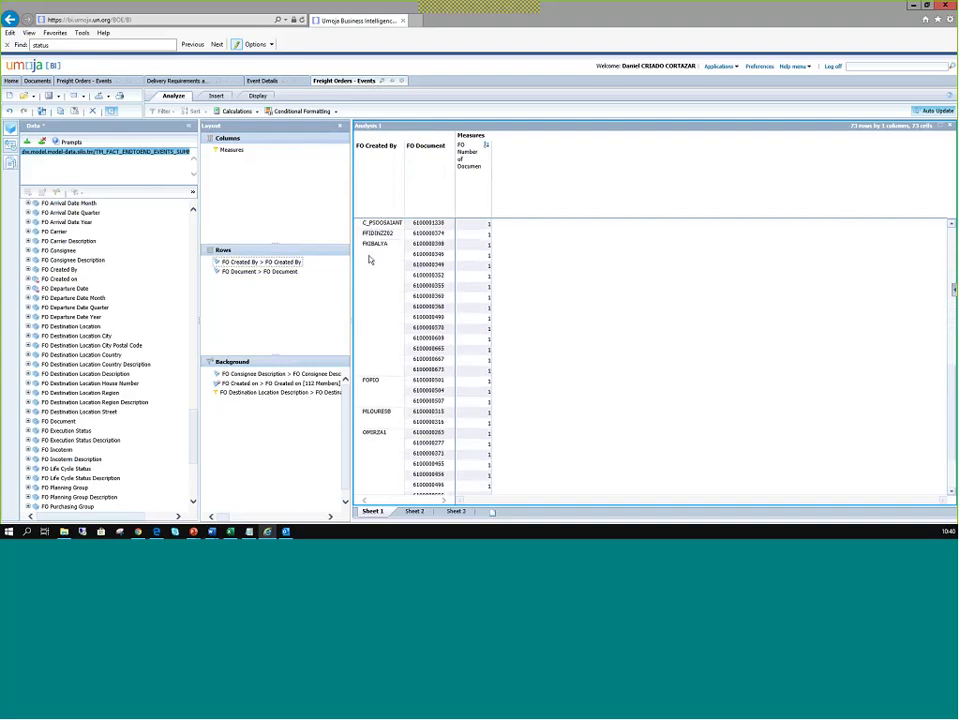
scroll(374, 266, "up", 5)
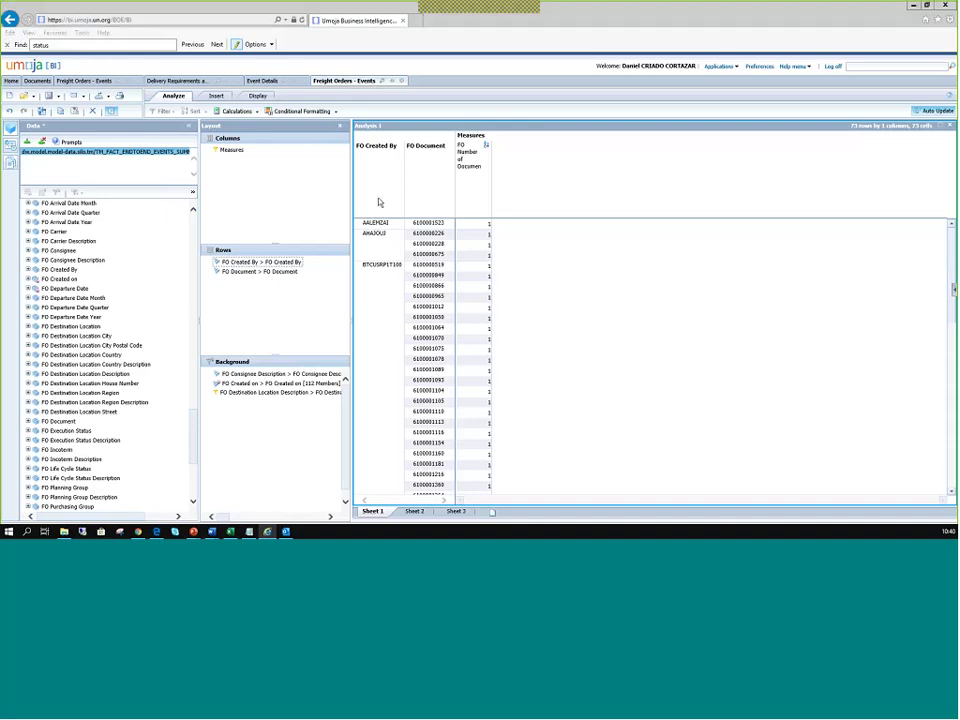
Check the Freight Order - Event questions on the slide and the measures in the Freight Orders job aid, and return to the BI report
key("alt+Tab")
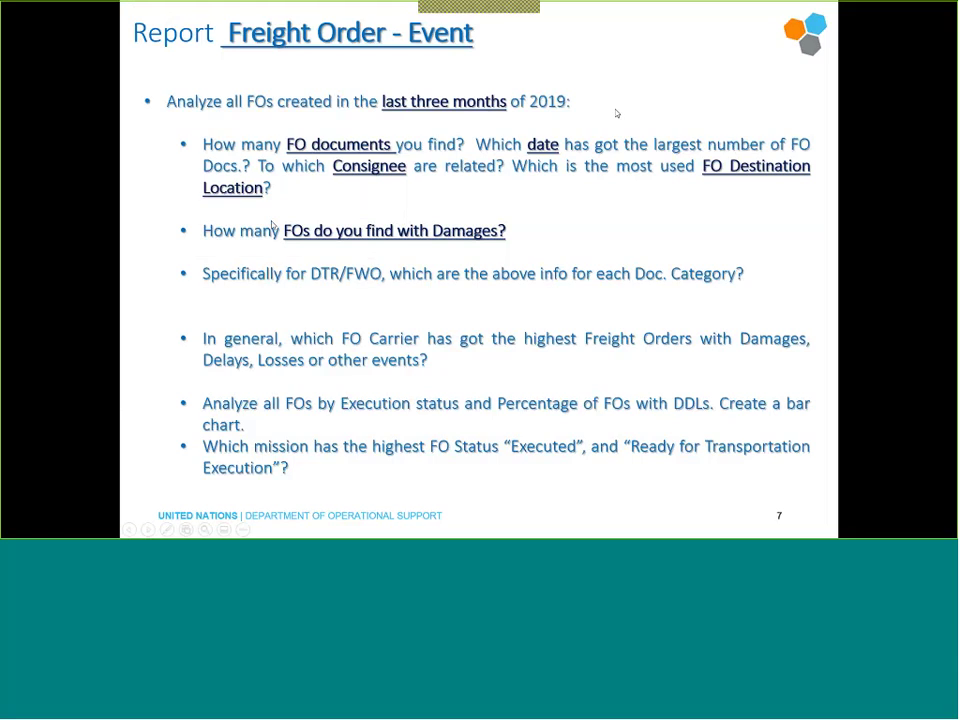
key("alt+Tab")
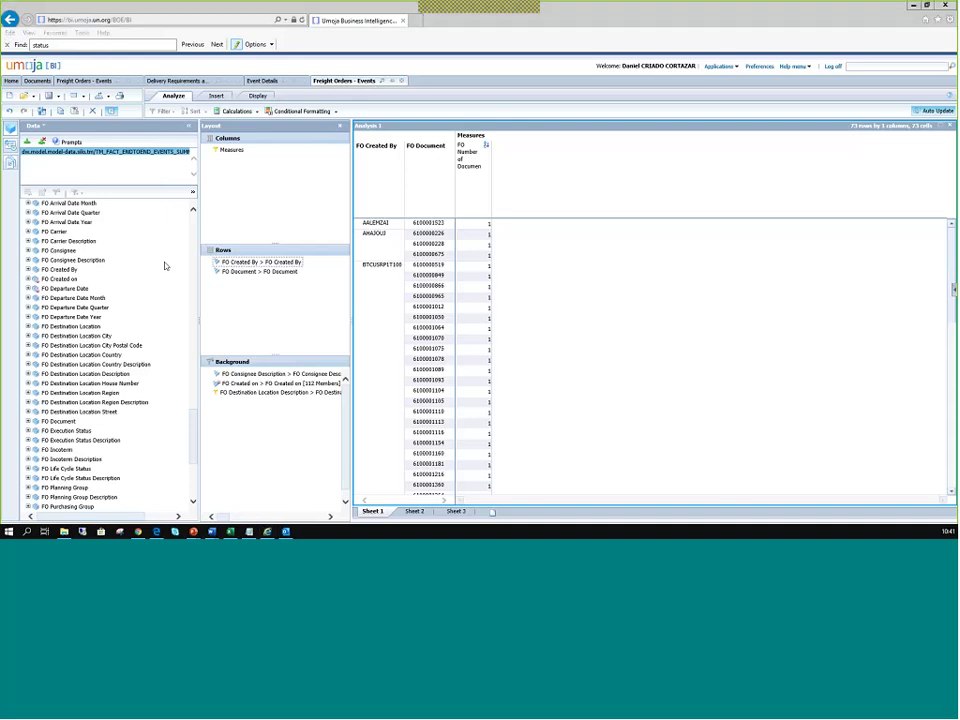
key("alt+Tab")
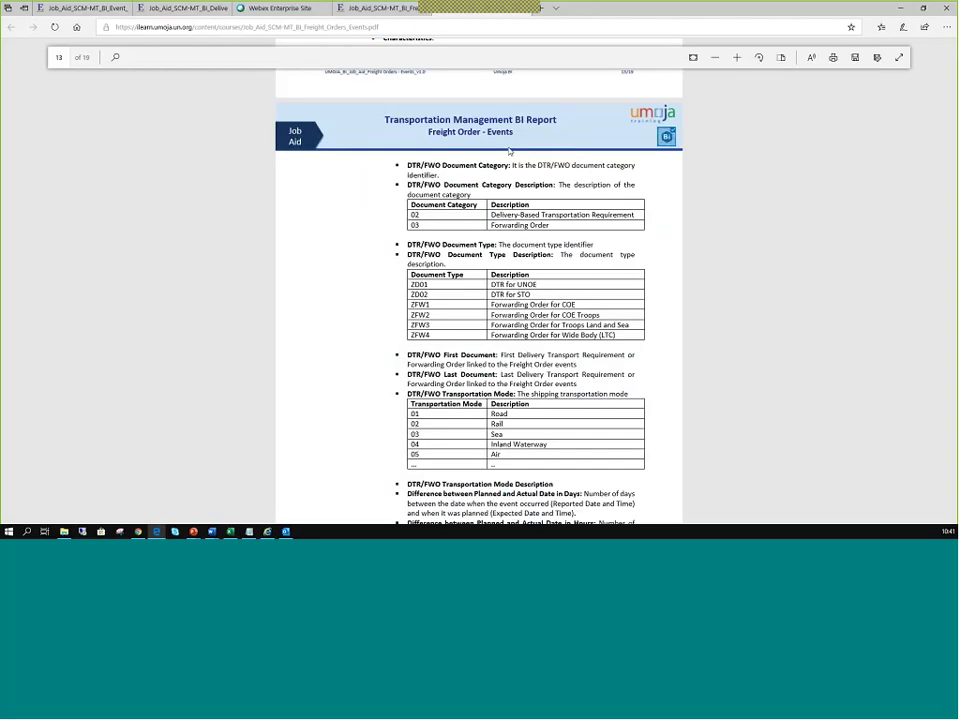
scroll(509, 150, "up", 10)
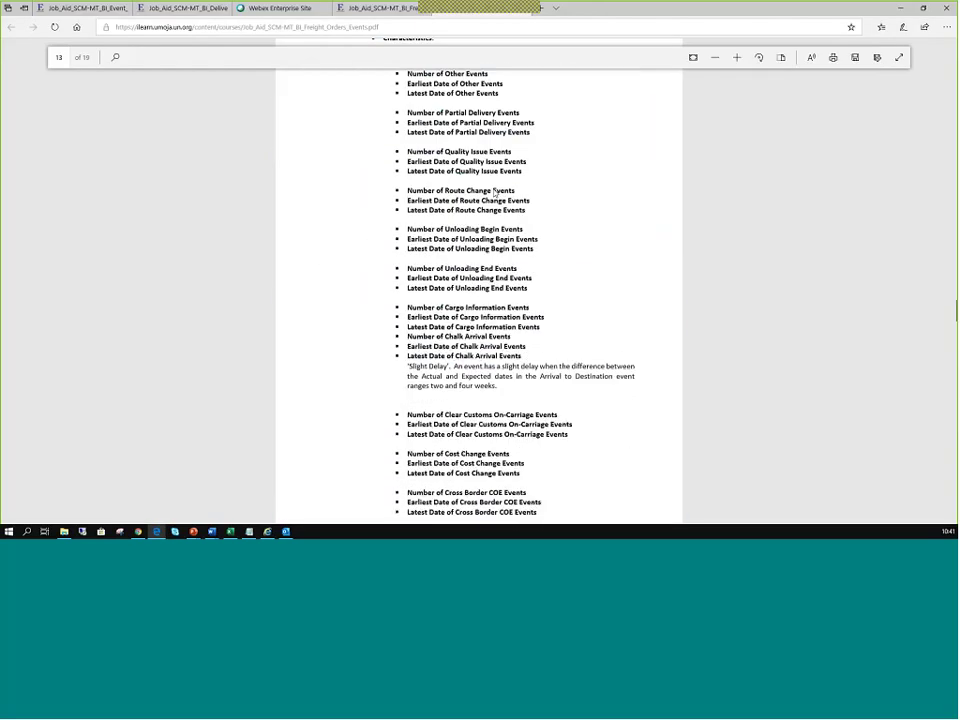
scroll(494, 193, "up", 15)
scroll(494, 189, "up", 2)
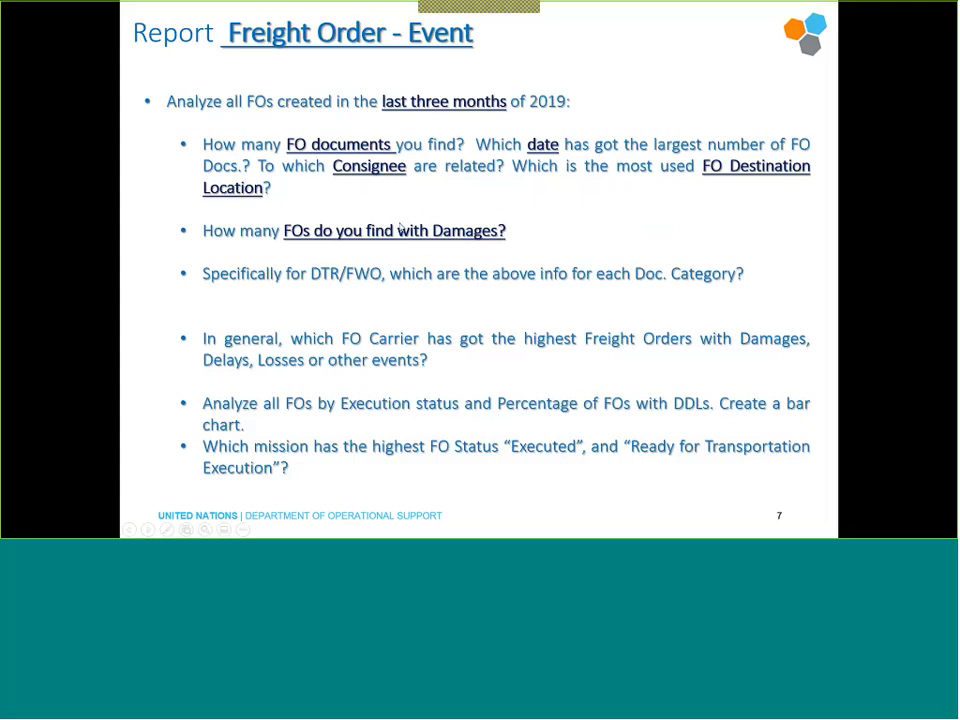
left_click(399, 227)
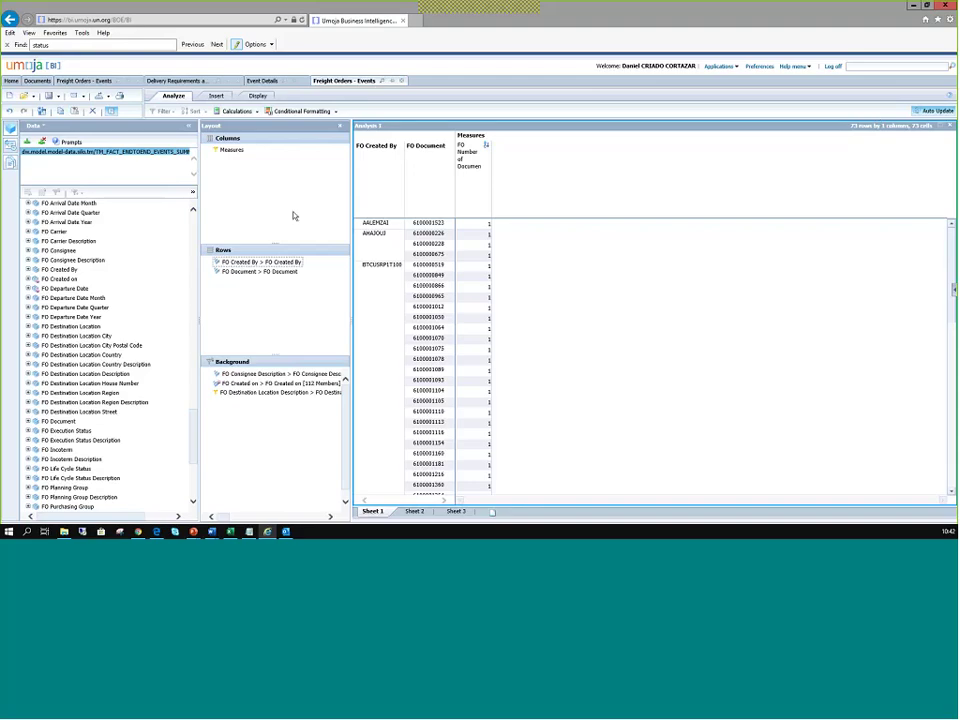
Search the page for "damages" and examine the damage-related measures in the data source list
scroll(137, 358, "up", 3)
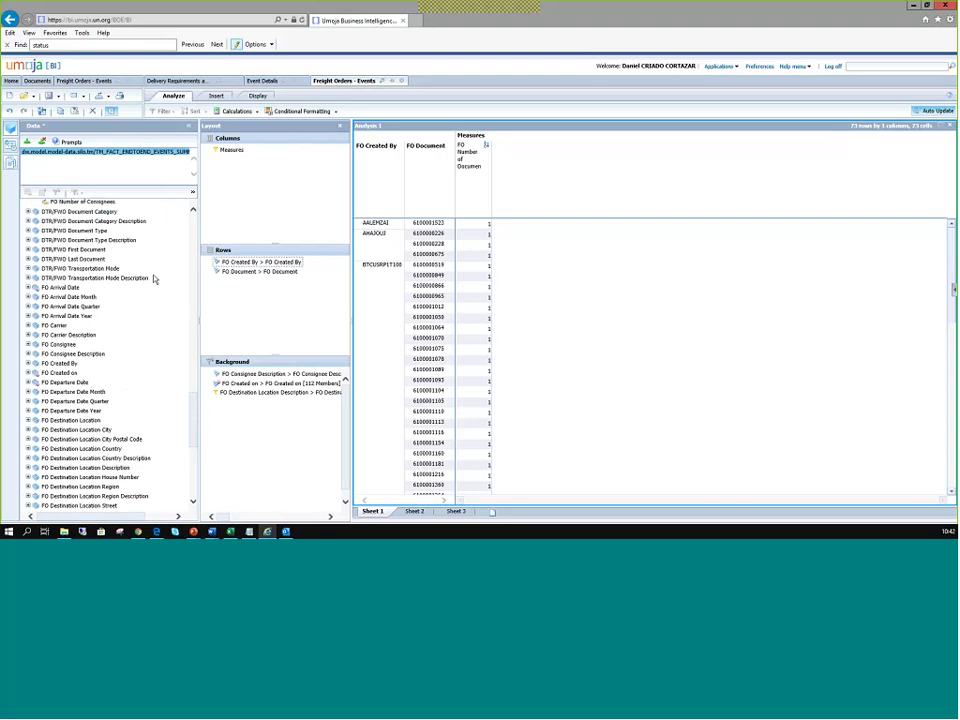
scroll(153, 279, "up", 8)
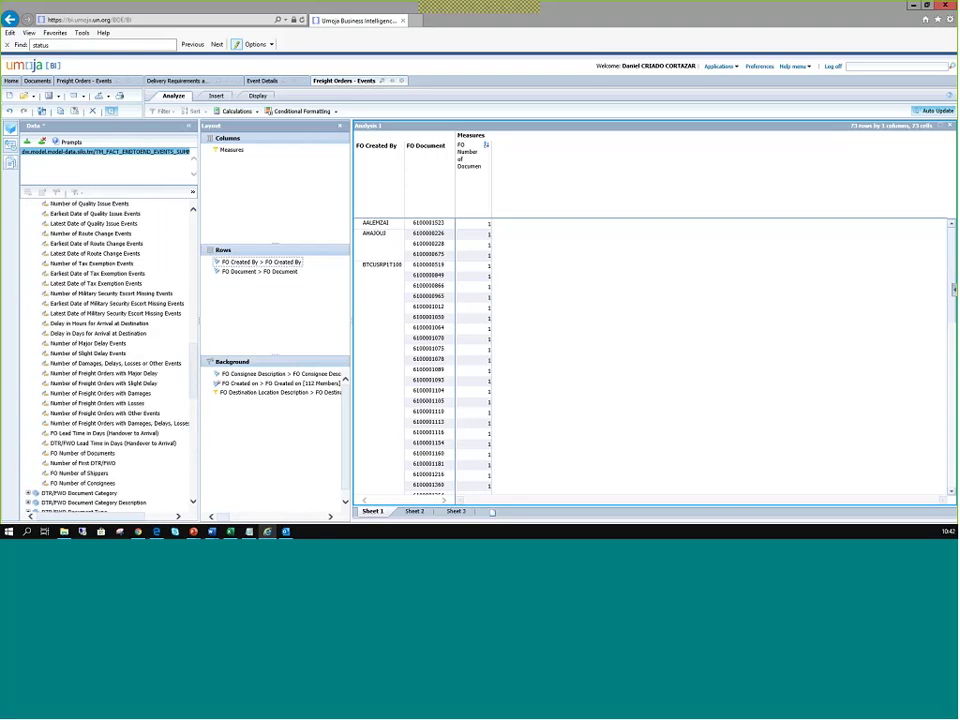
double_click(60, 46)
type("damag")
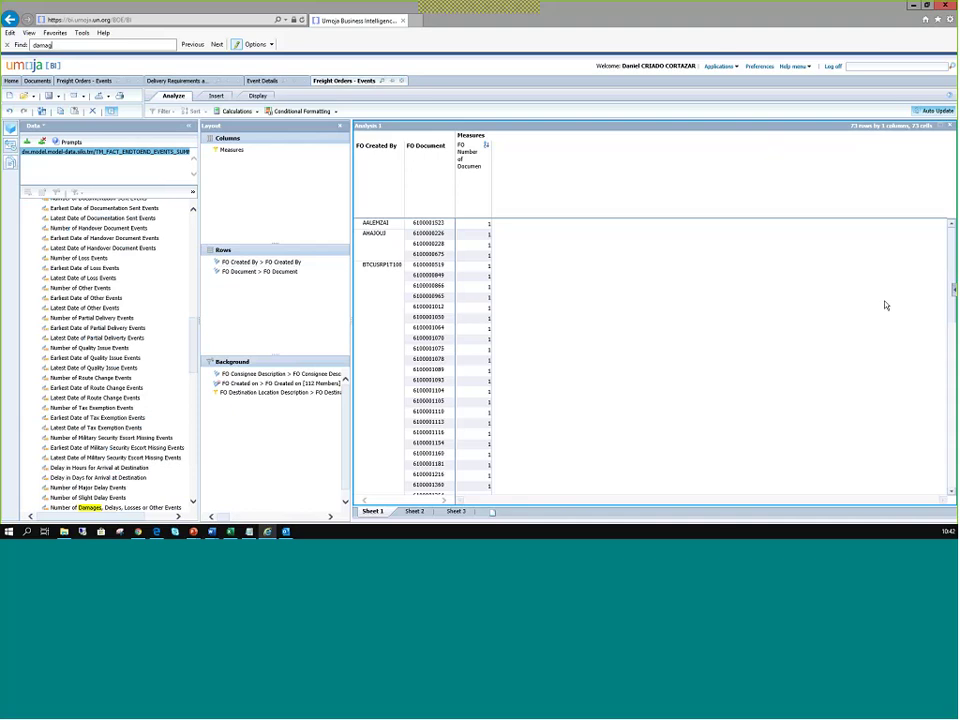
type("es")
scroll(197, 216, "up", 10)
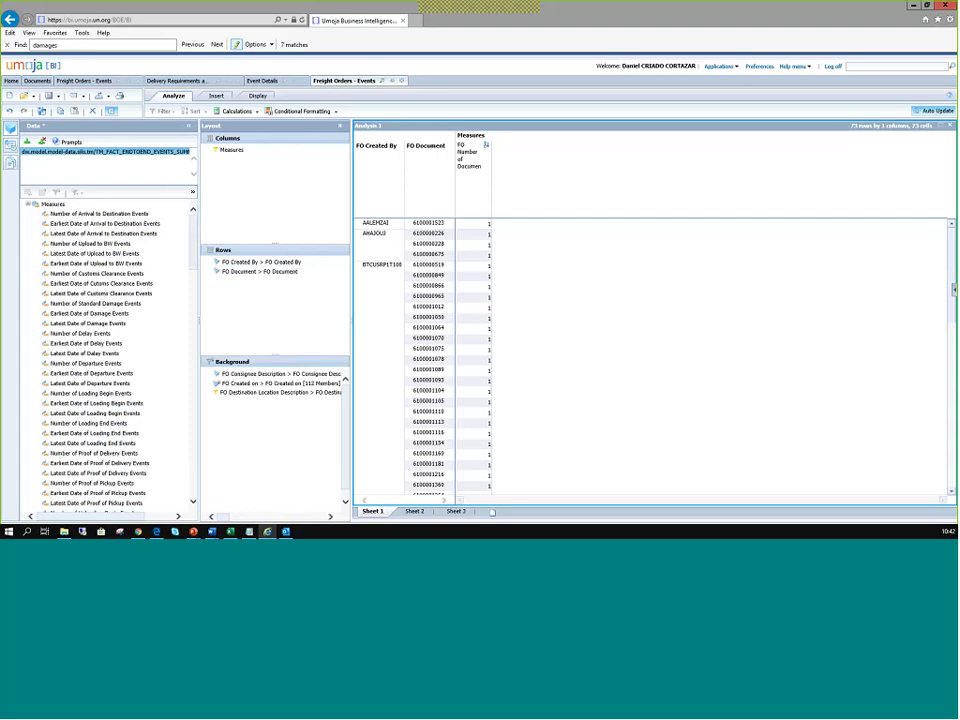
scroll(150, 242, "down", 8)
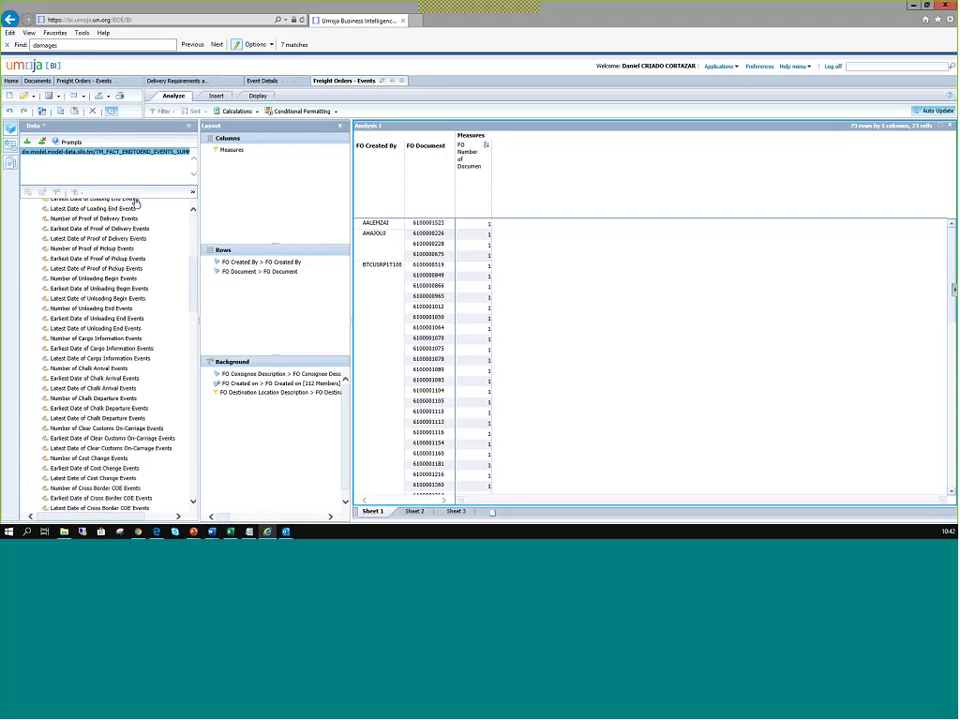
scroll(136, 203, "down", 10)
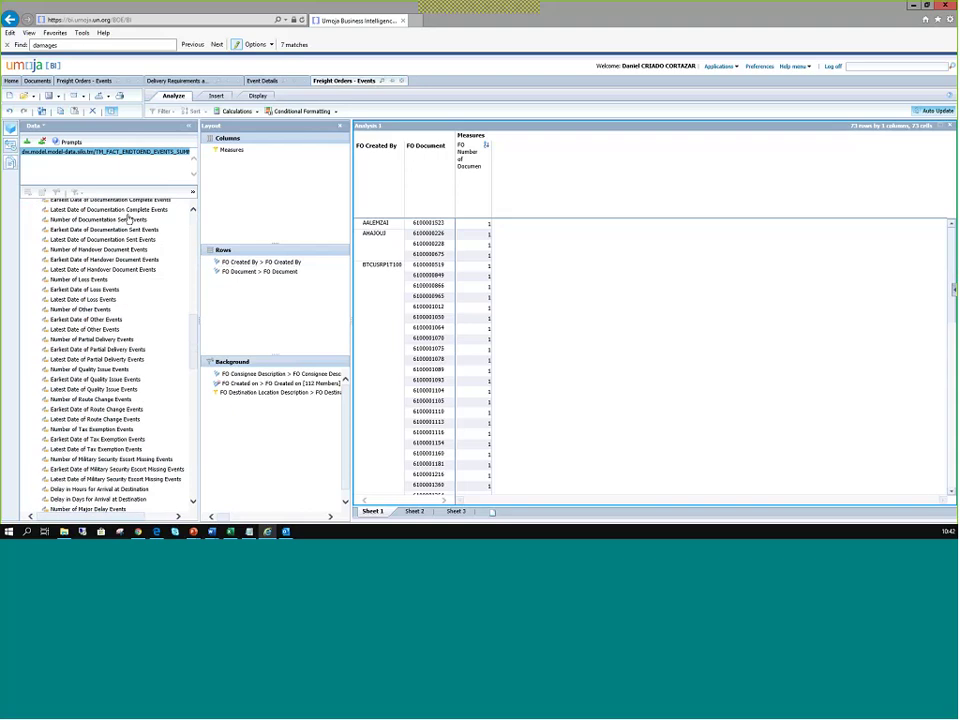
scroll(128, 219, "down", 3)
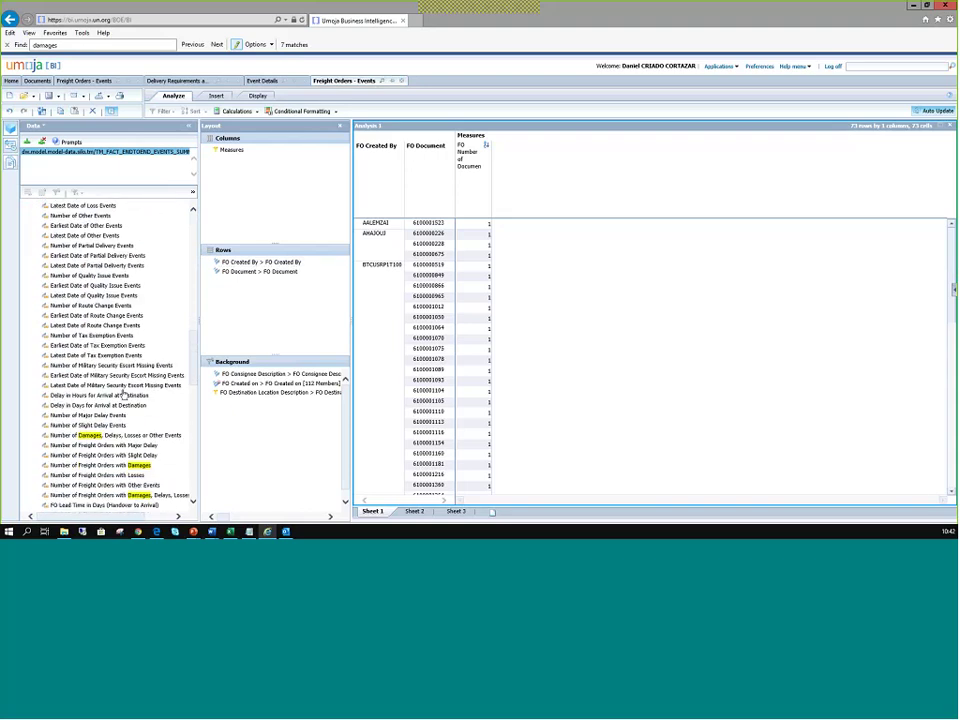
scroll(123, 395, "down", 2)
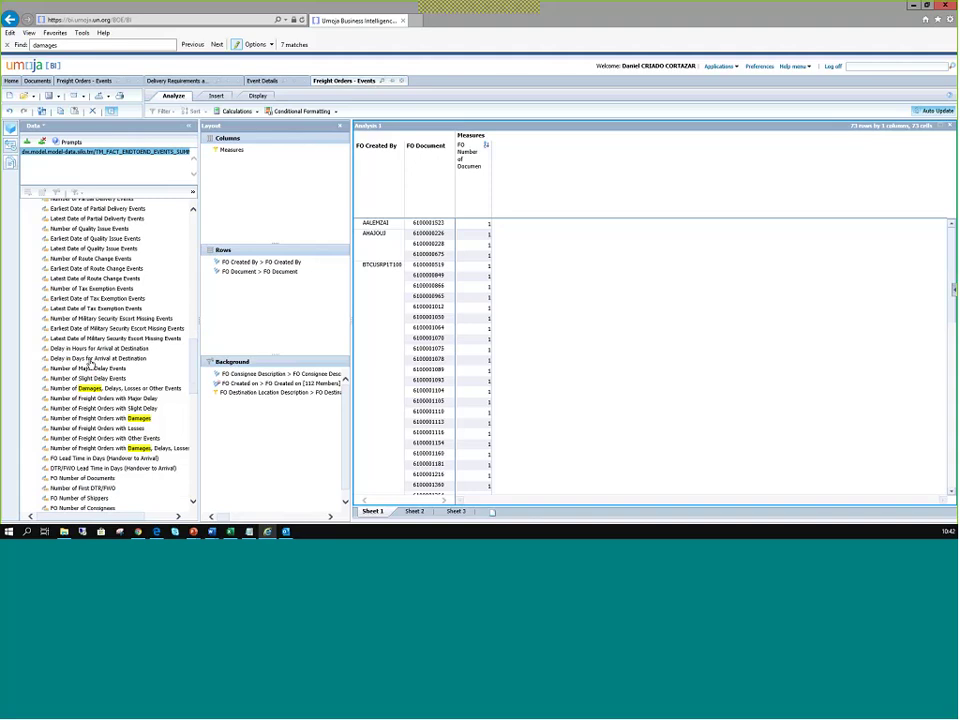
scroll(90, 366, "down", 3)
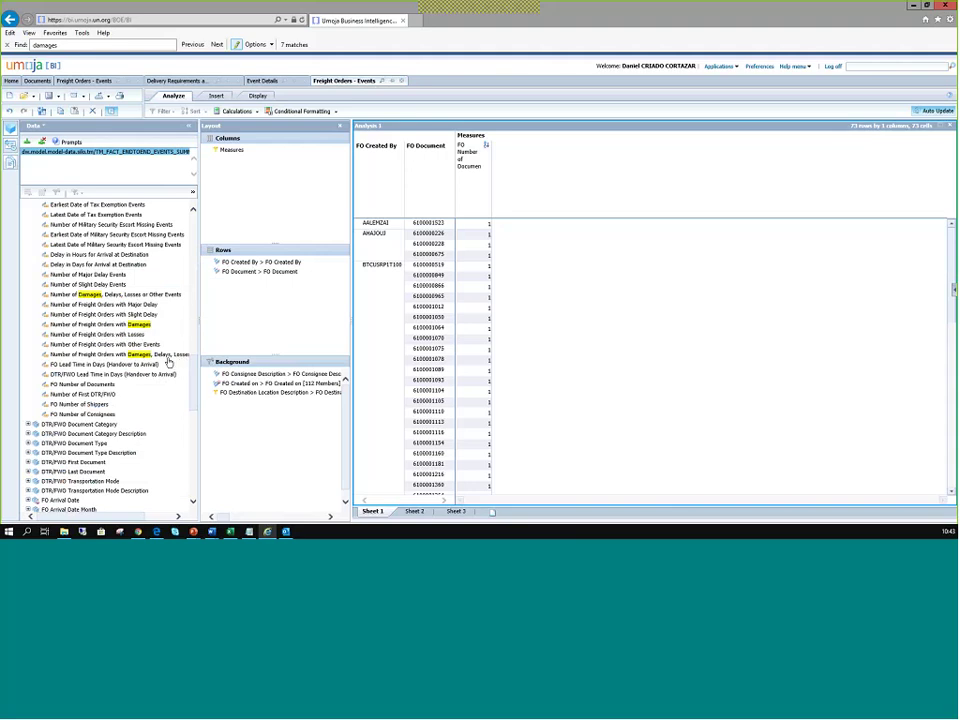
scroll(131, 311, "down", 12)
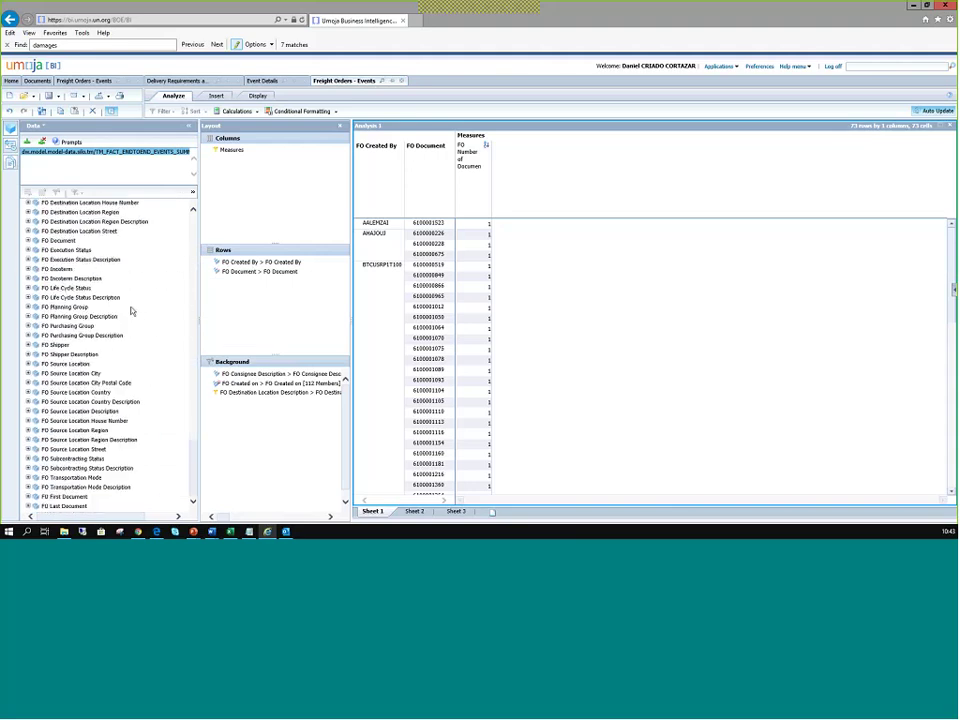
scroll(131, 311, "up", 10)
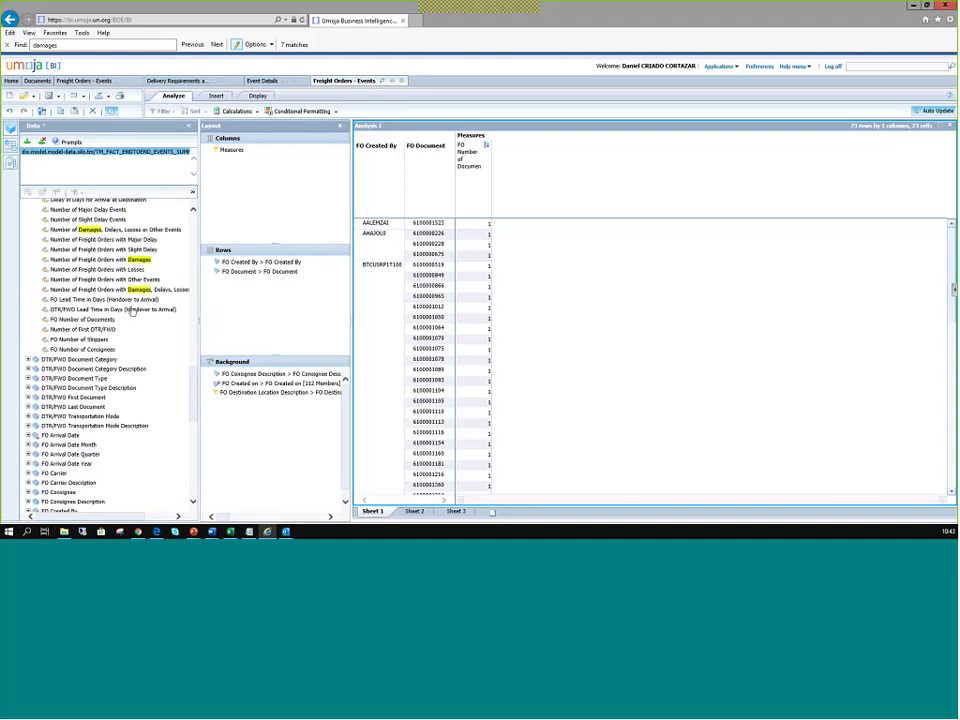
scroll(128, 279, "up", 2)
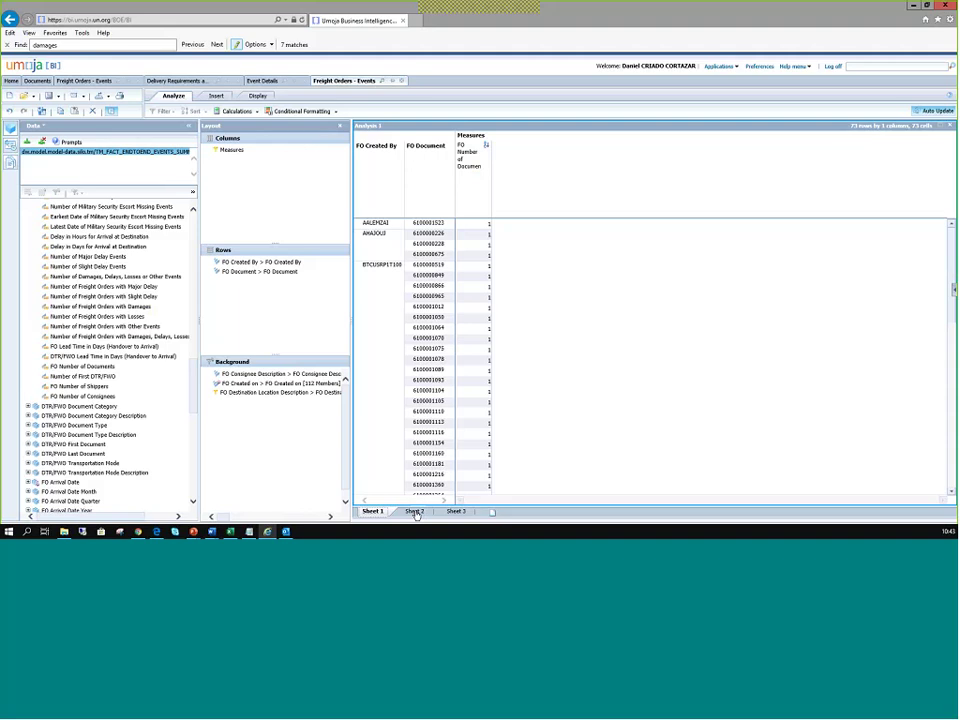
Insert a new analysis on Sheet 2 and add the measure Number of Damages, Delays, Losses or Other Events to its columns
left_click(415, 513)
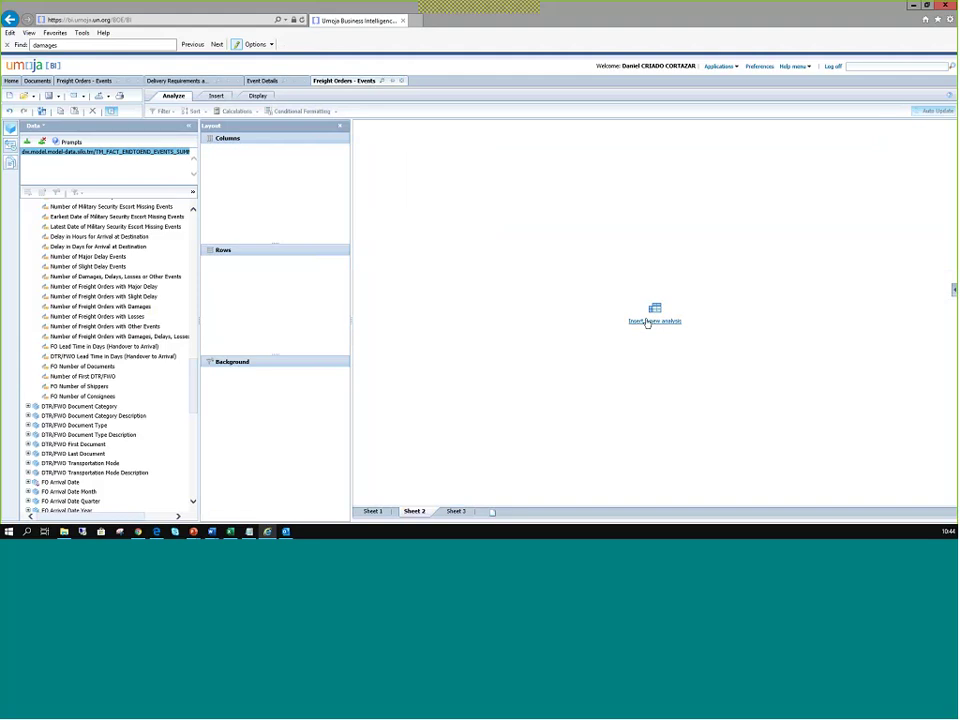
left_click(647, 322)
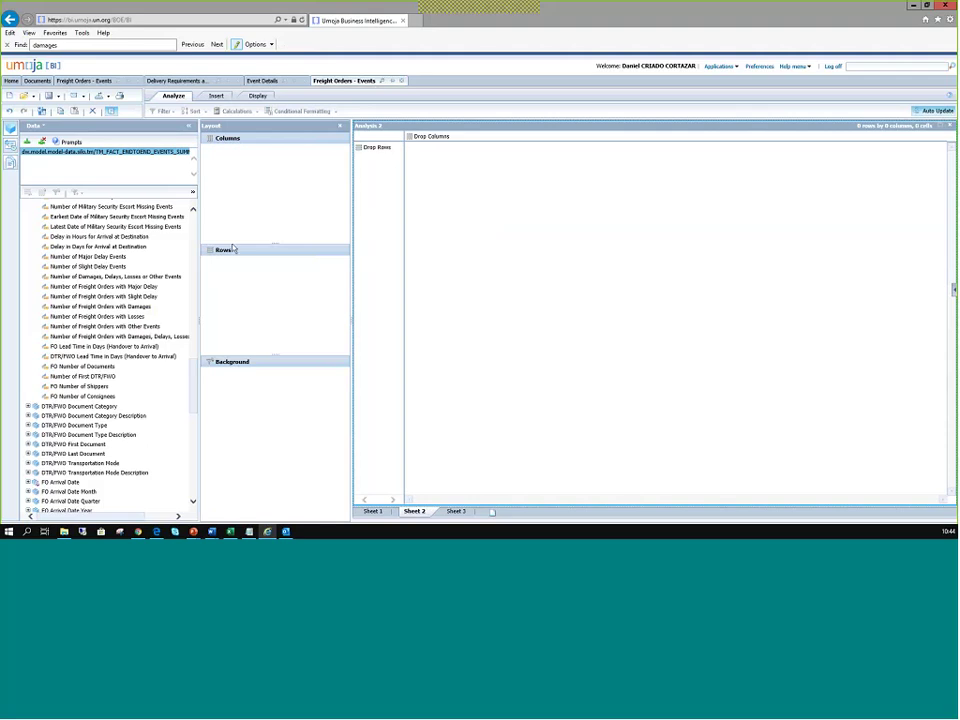
scroll(161, 229, "up", 2)
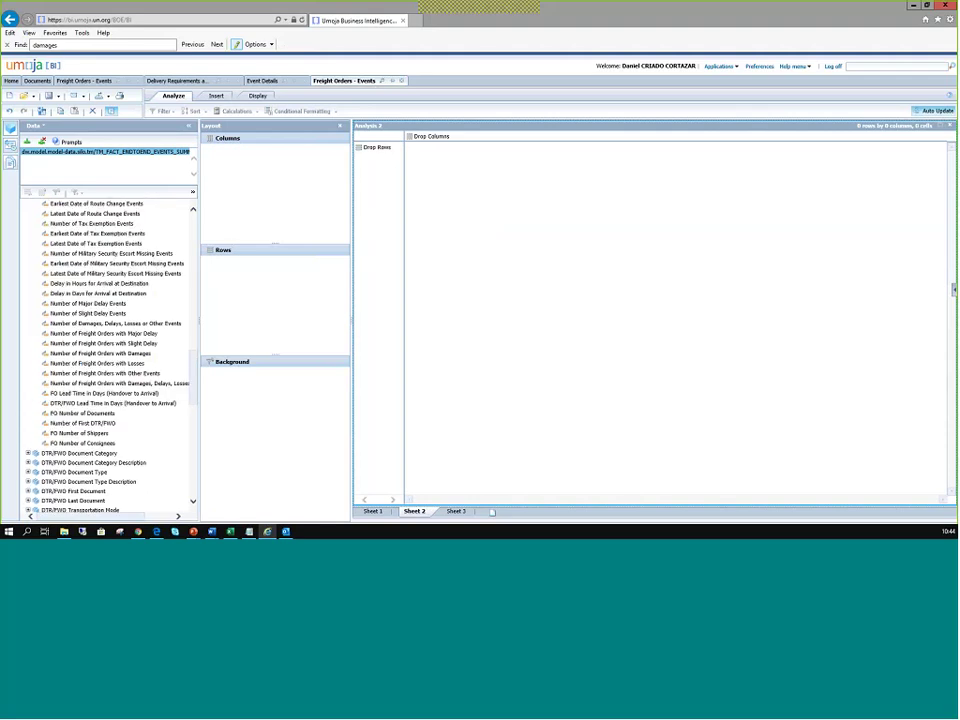
double_click(65, 46)
left_click_drag(197, 343, 195, 374)
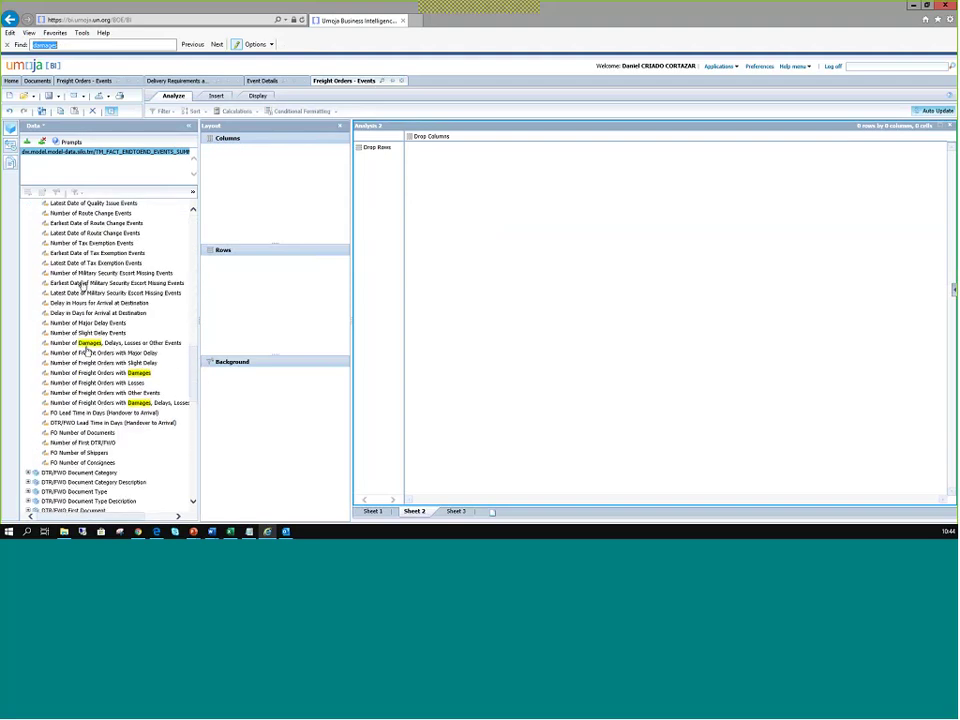
left_click(40, 44)
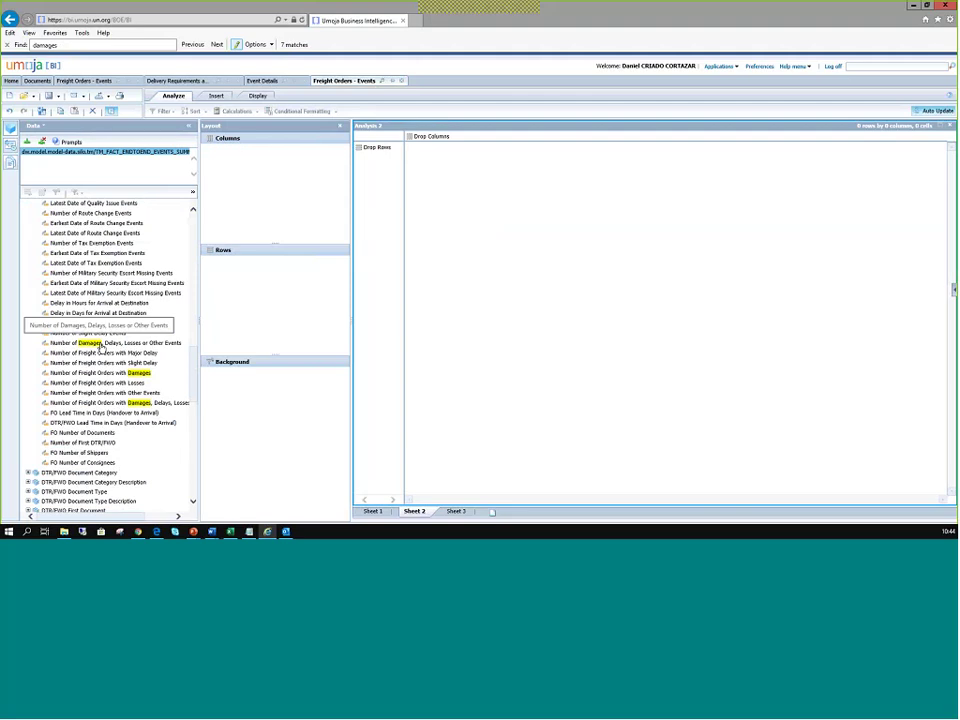
left_click_drag(100, 348, 258, 223)
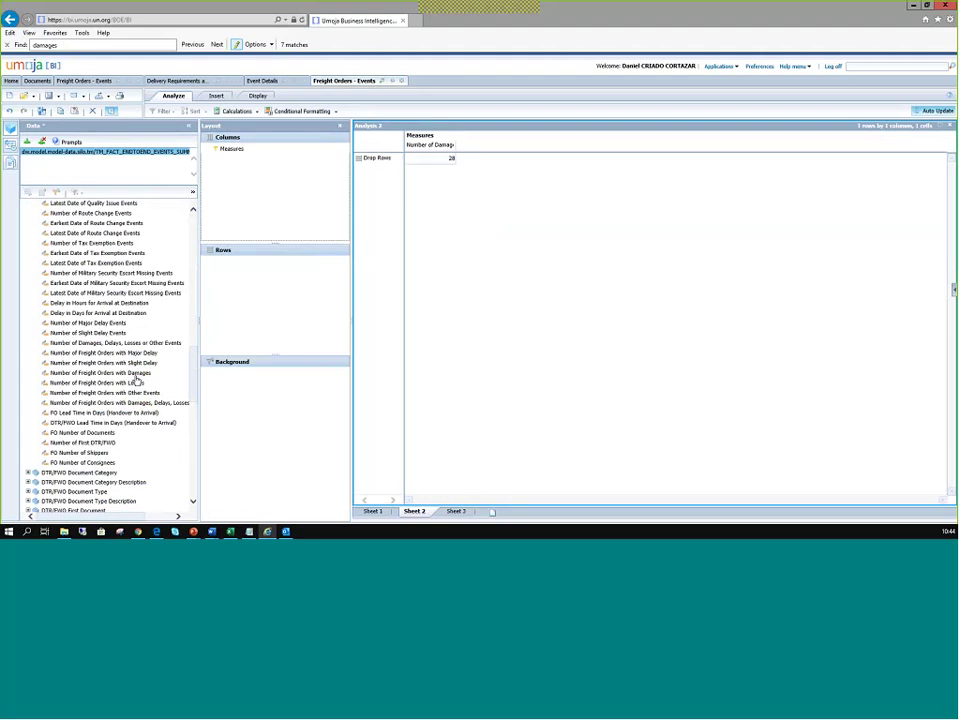
Find the measure Number of Freight Orders with Damages and add it to the columns of the Sheet 2 analysis
left_click(82, 47)
double_click(82, 47)
key("Return")
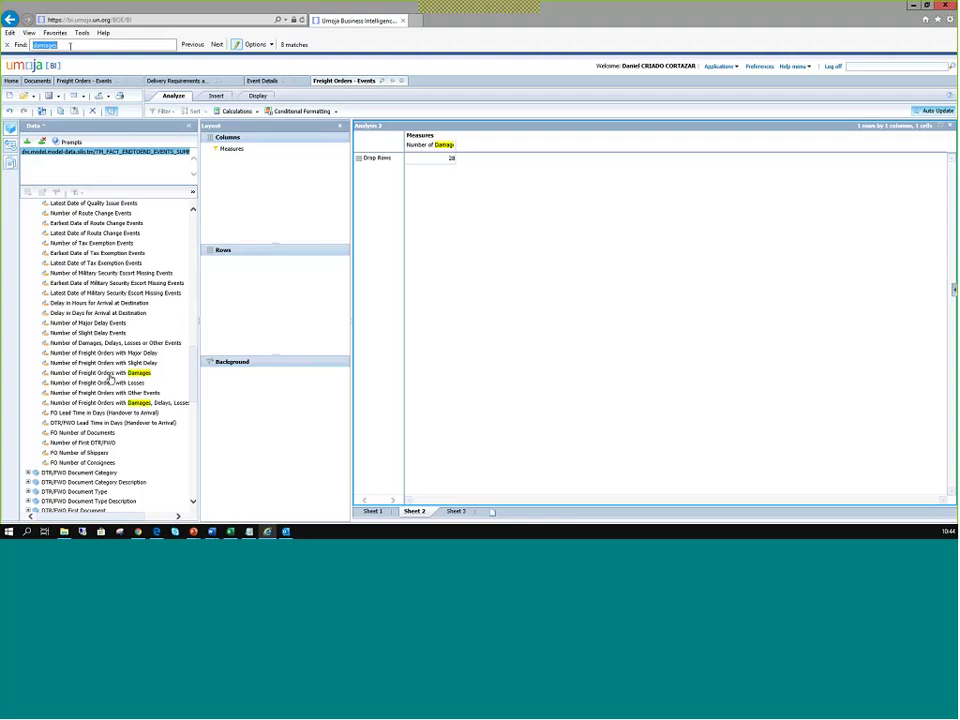
left_click_drag(110, 379, 267, 212)
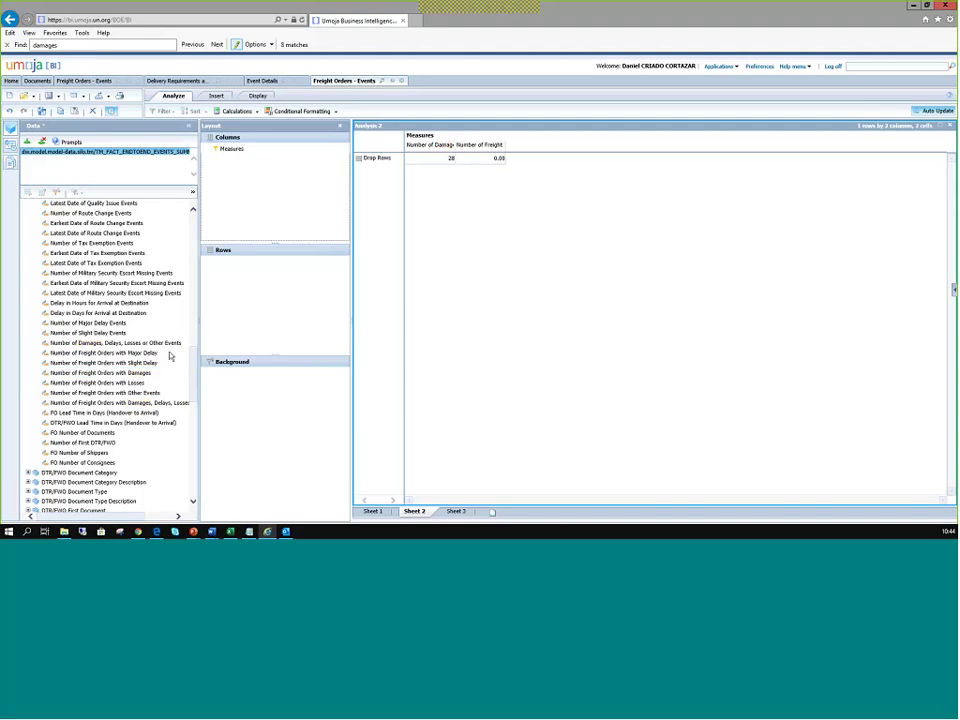
Find the combined measure Number of Freight Orders with Damages, Delays, Losses and add it to the columns
left_click(100, 45)
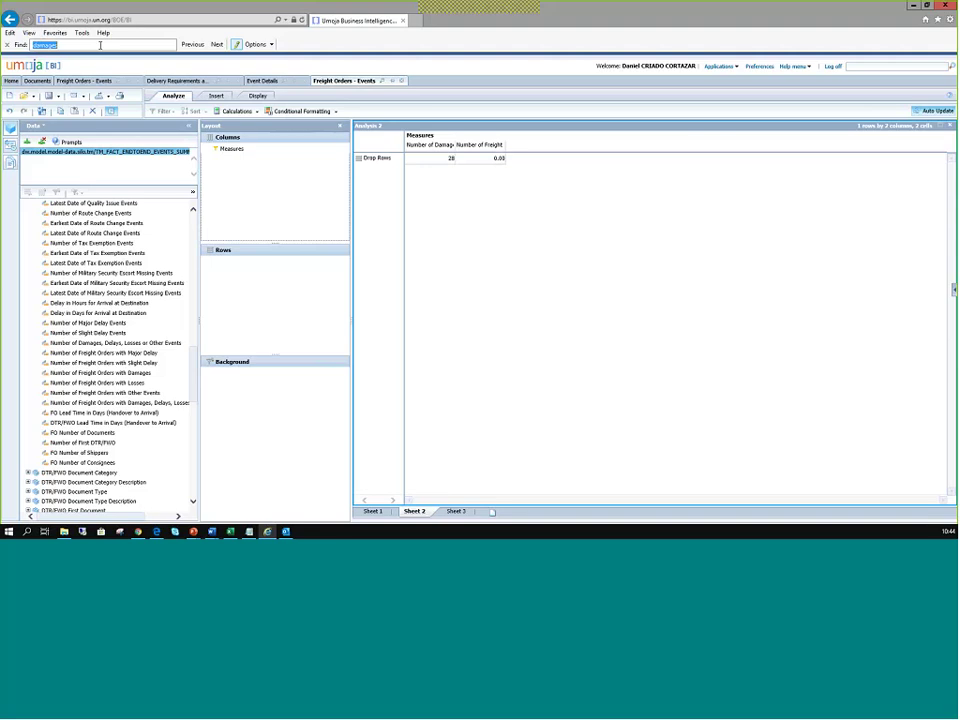
key("Return")
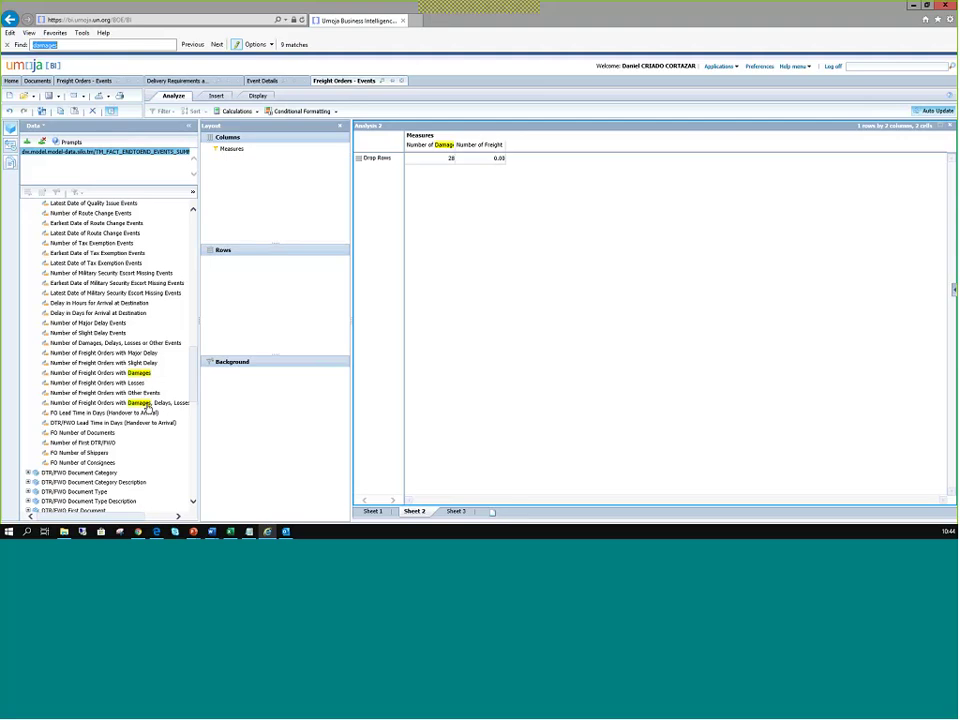
left_click_drag(148, 408, 318, 196)
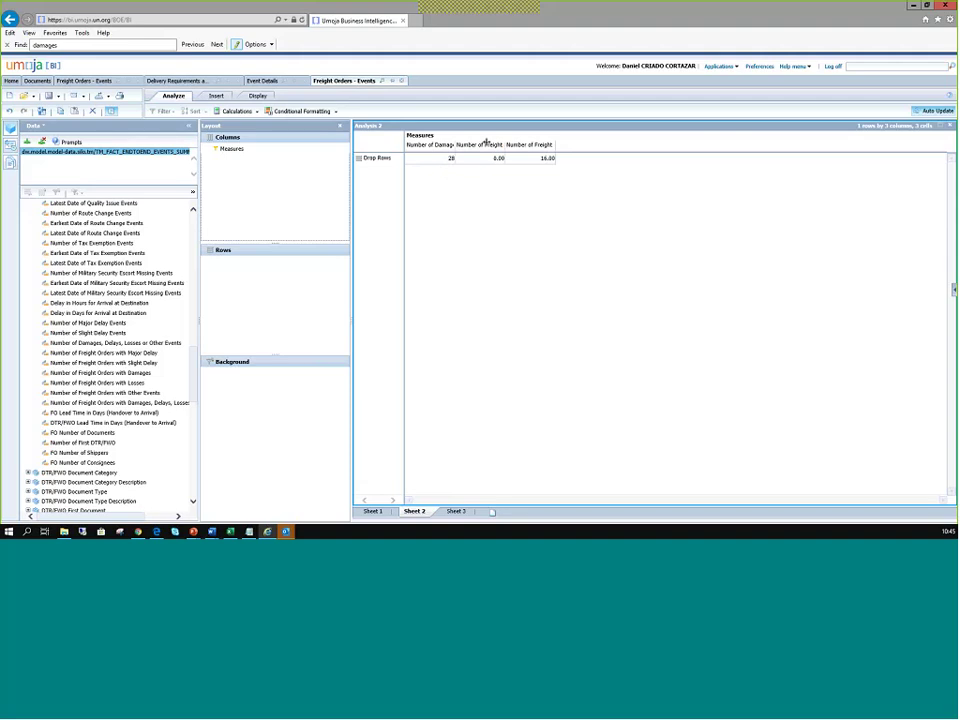
Add FO Document to the rows of the Sheet 2 analysis and widen the first measure and FO Document columns
left_click_drag(455, 142, 485, 150)
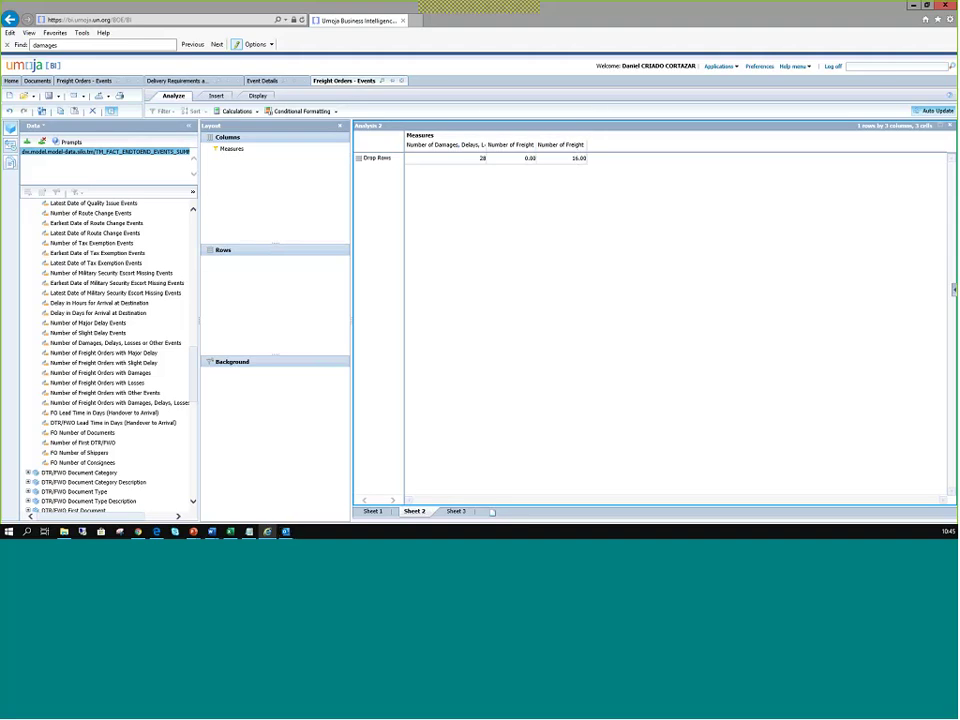
scroll(196, 386, "down", 5)
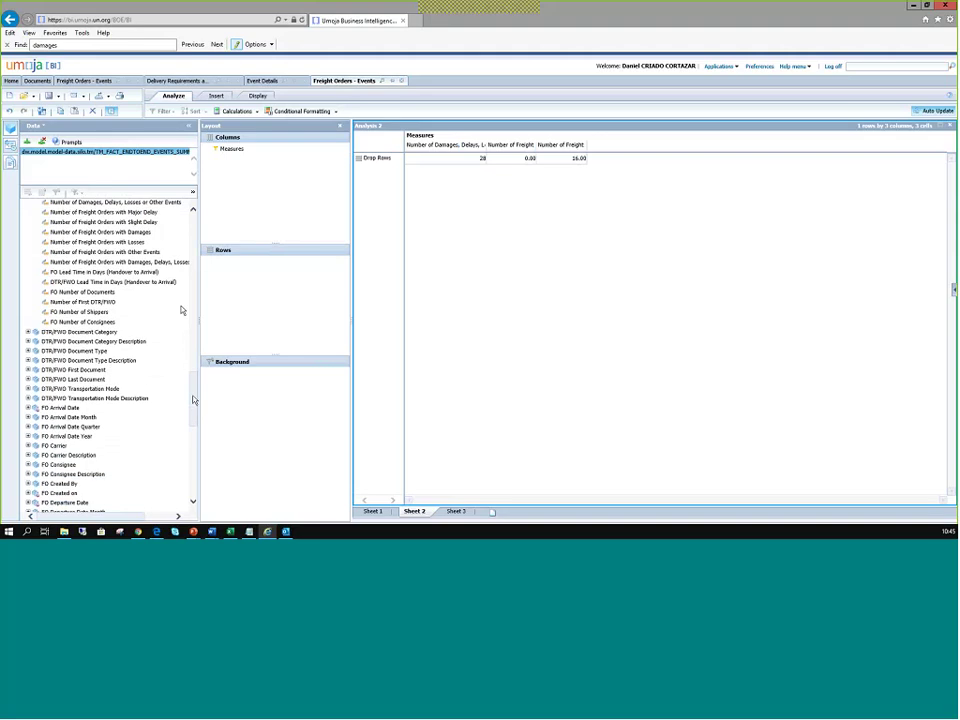
scroll(78, 427, "down", 2)
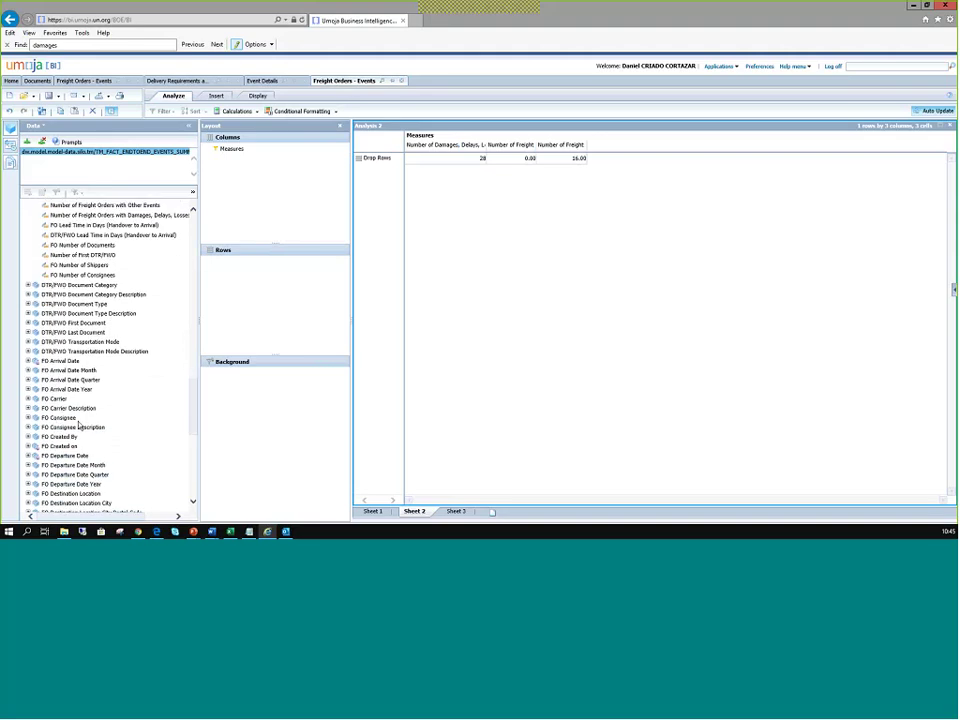
scroll(56, 410, "down", 4)
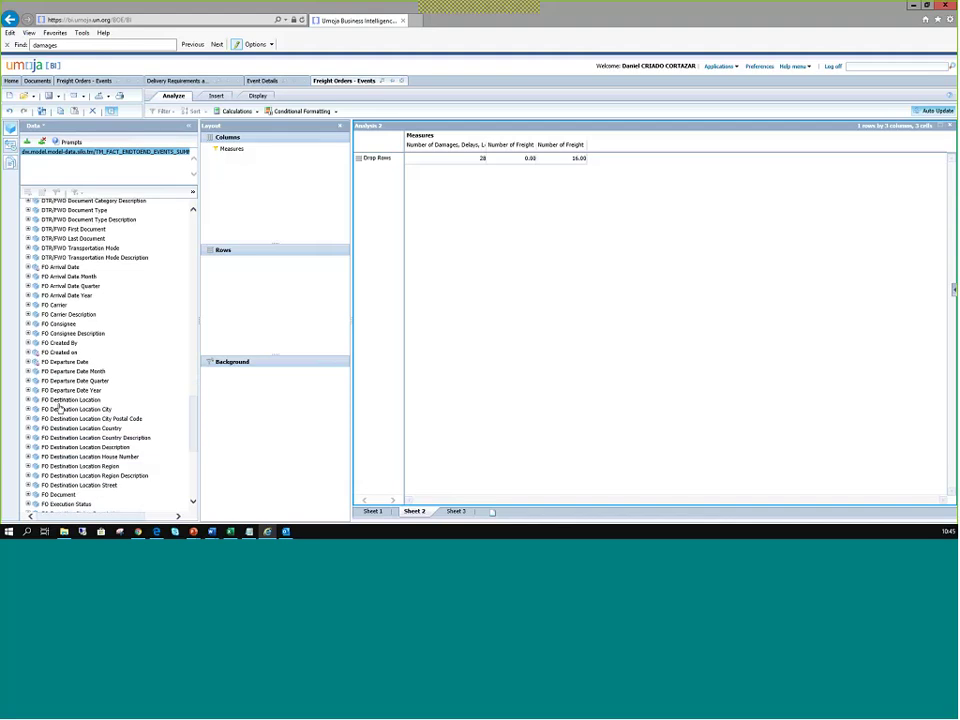
scroll(58, 378, "down", 2)
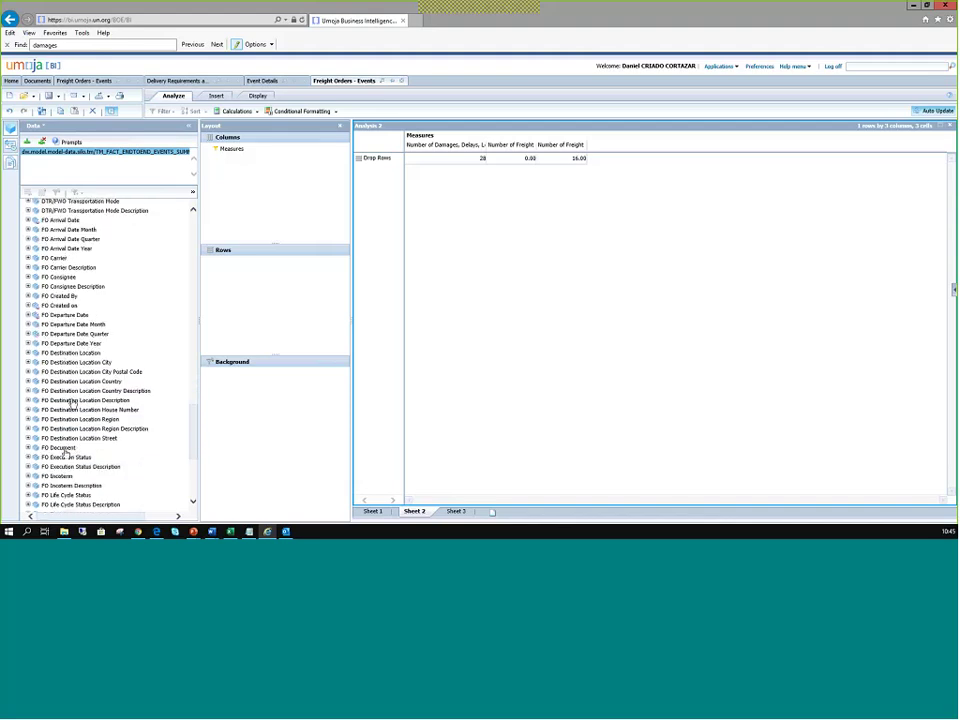
left_click_drag(60, 447, 279, 301)
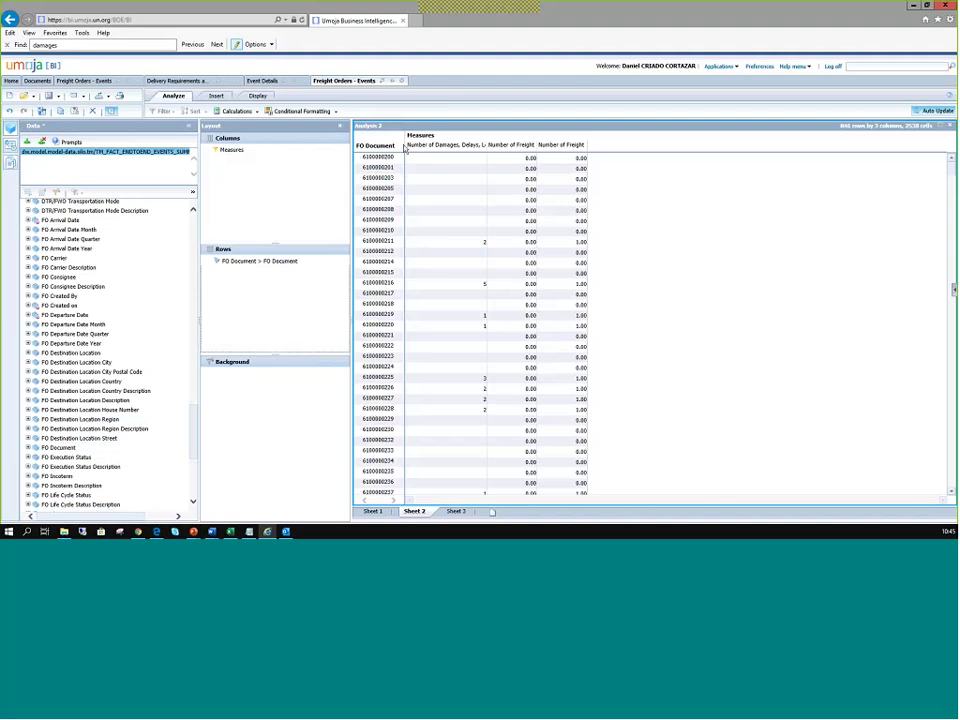
left_click_drag(404, 148, 440, 148)
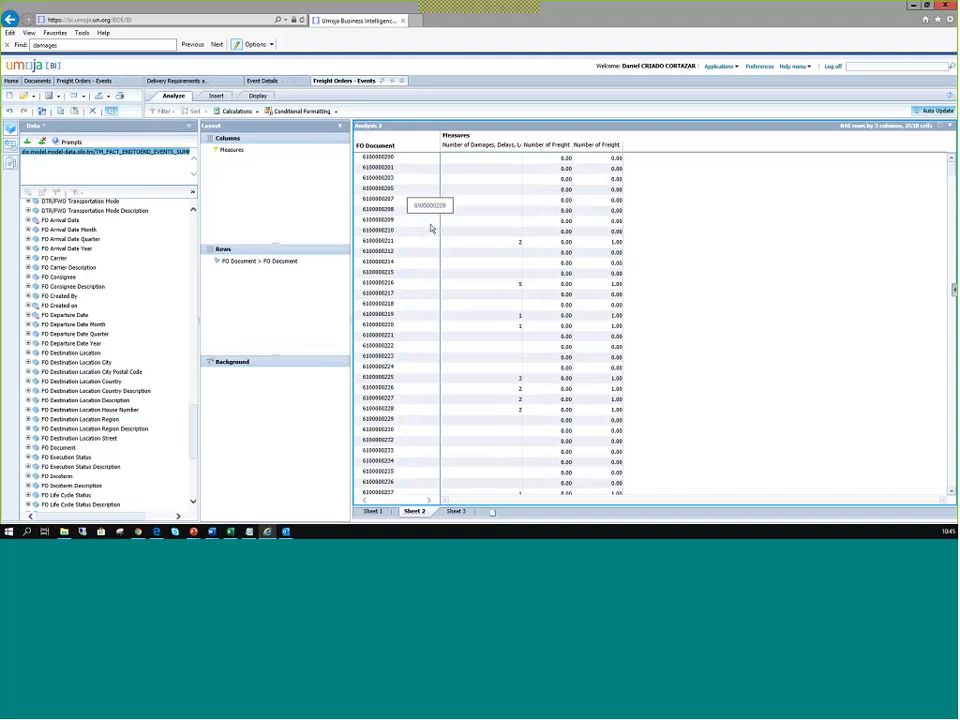
Sort the analysis in descending order by Number of Damages, Delays, Losses or Other Events
left_click(481, 146)
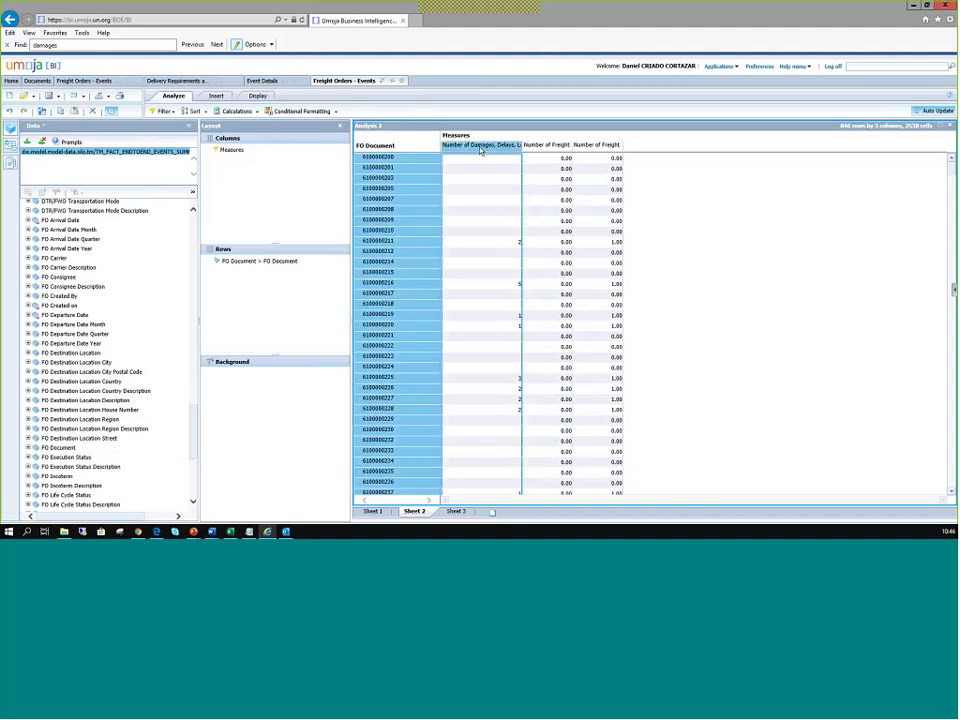
right_click(490, 149)
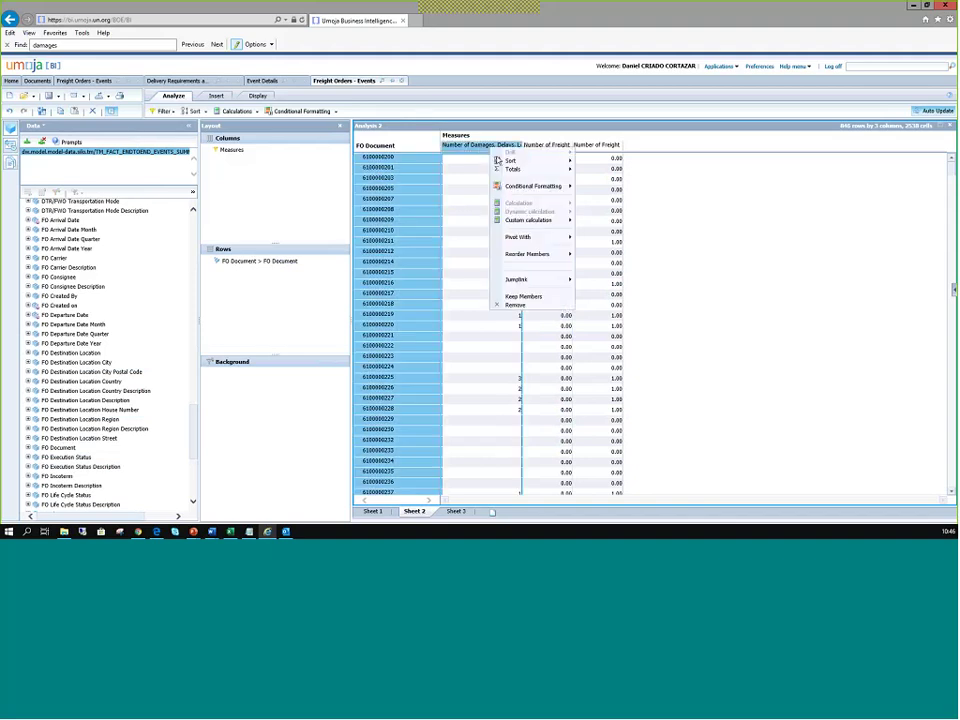
mouse_move(560, 161)
left_click(599, 171)
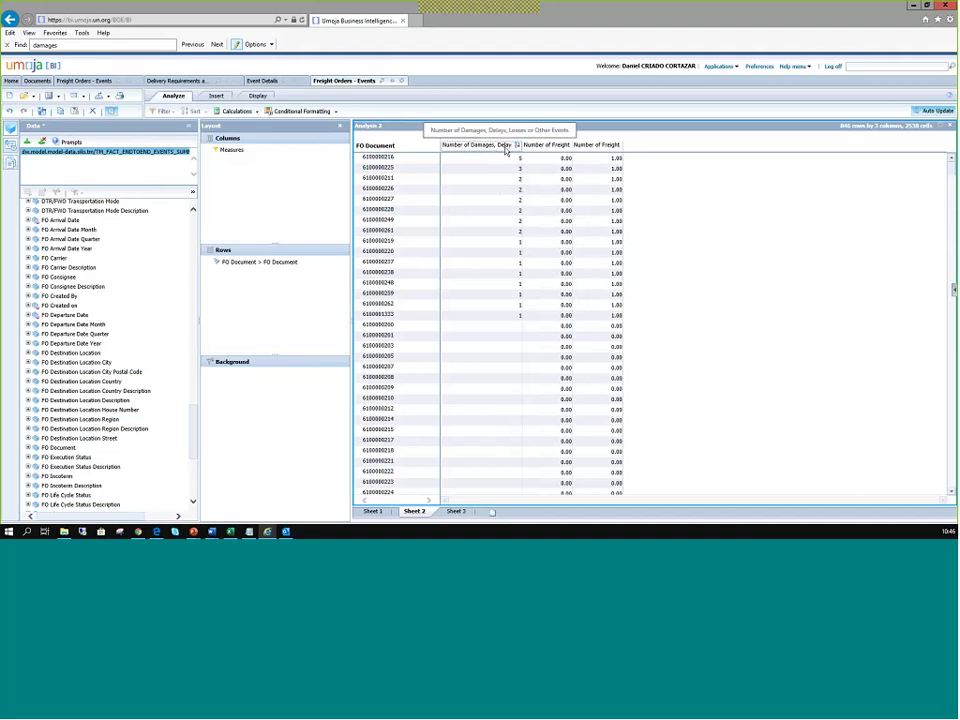
Keep only the FO Documents that have at least one damage, delay, loss or other event
scroll(505, 176, "down", 10)
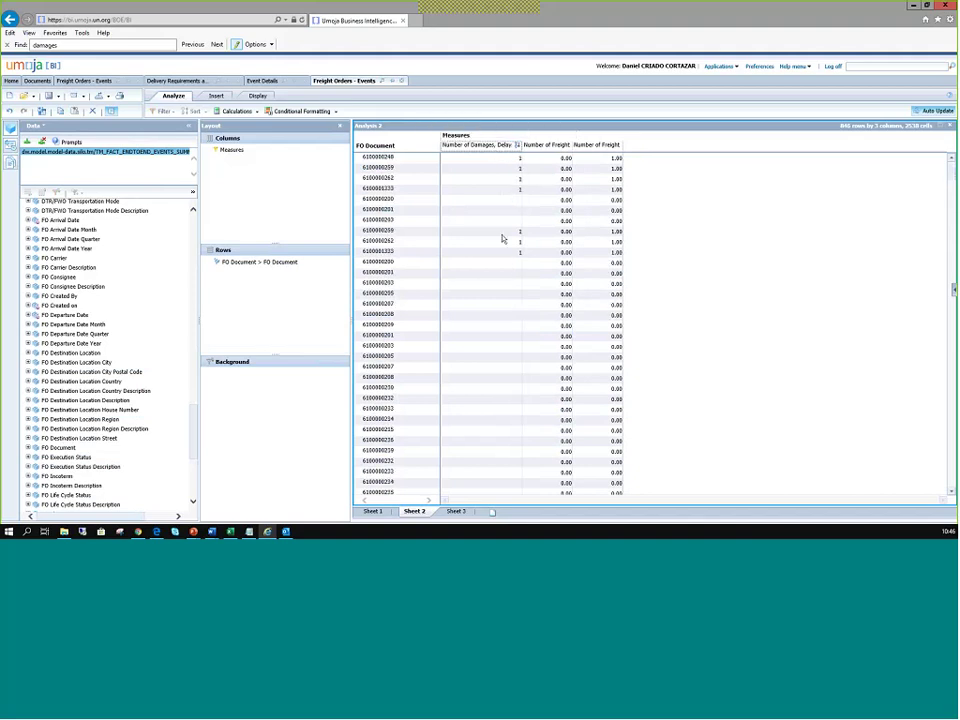
scroll(510, 288, "down", 4)
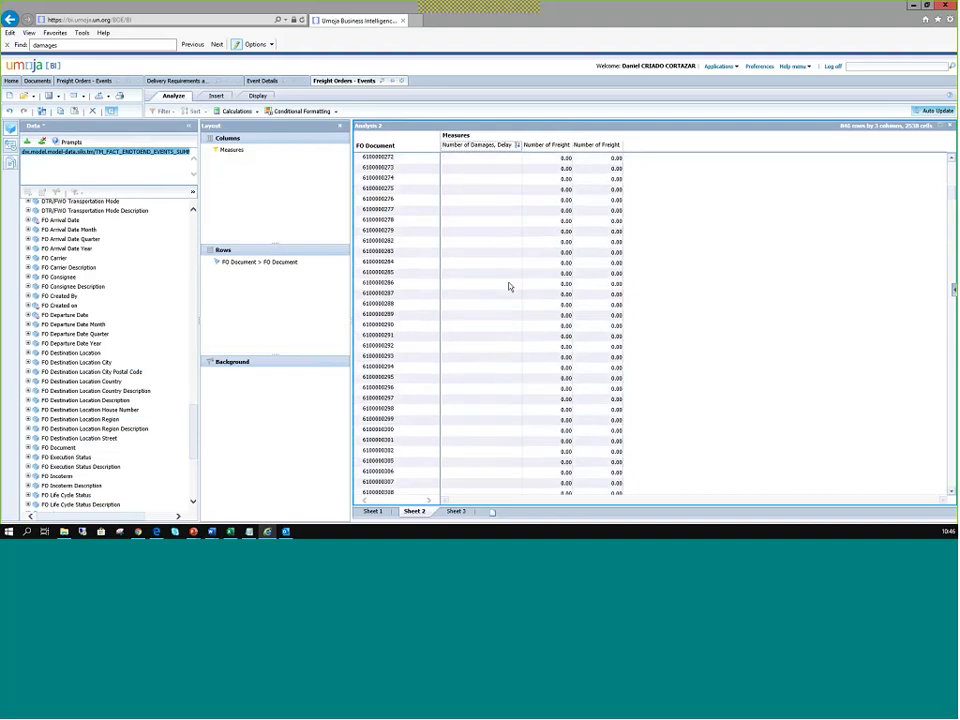
scroll(508, 283, "up", 10)
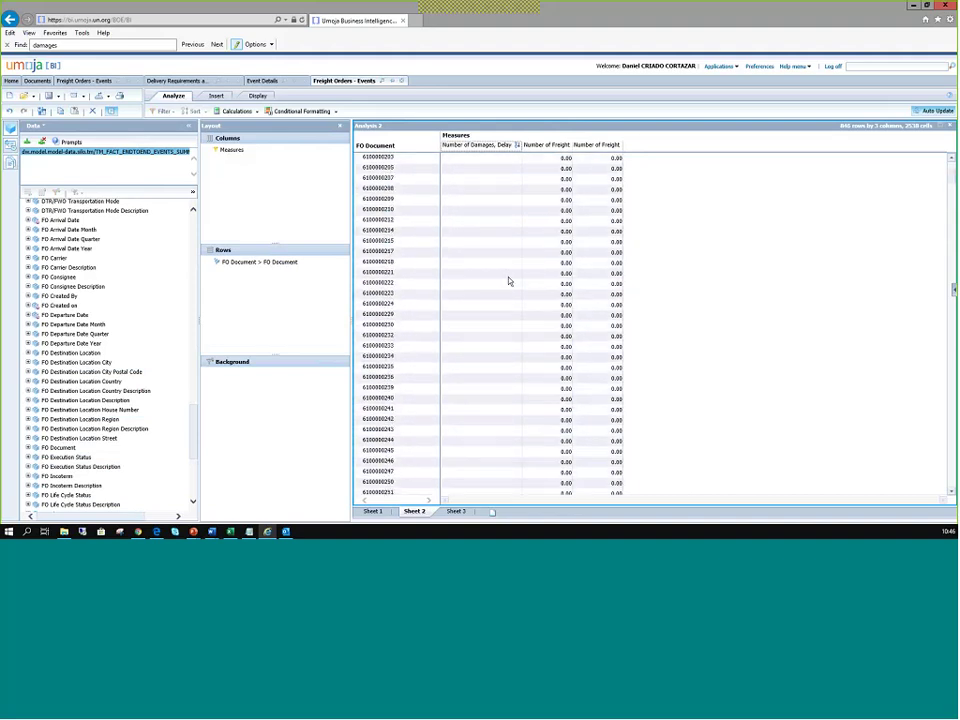
scroll(508, 280, "up", 6)
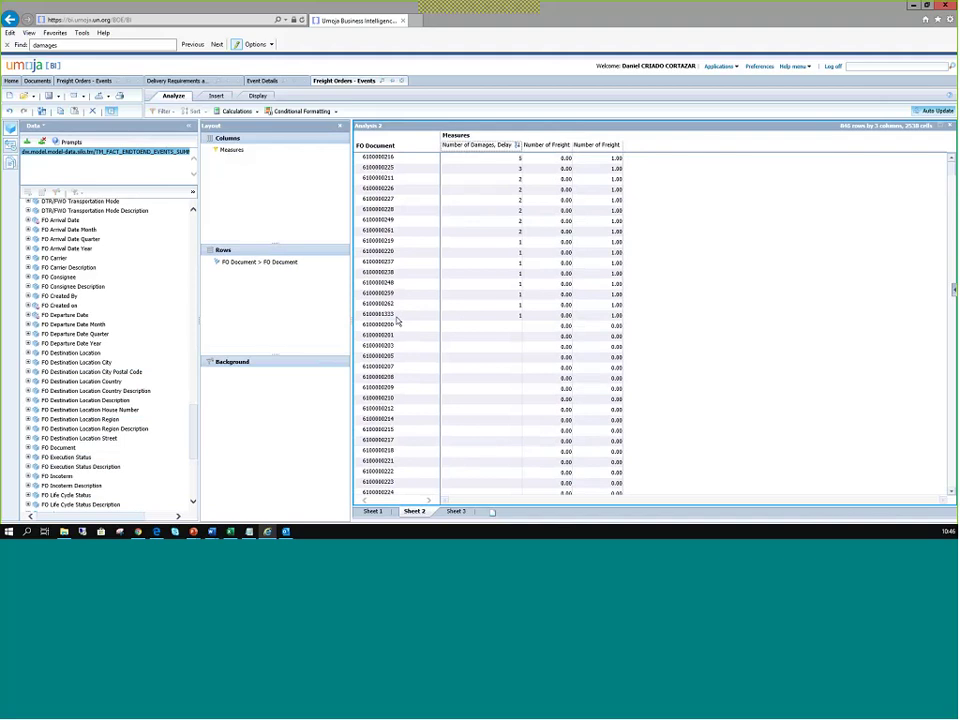
left_click(396, 316)
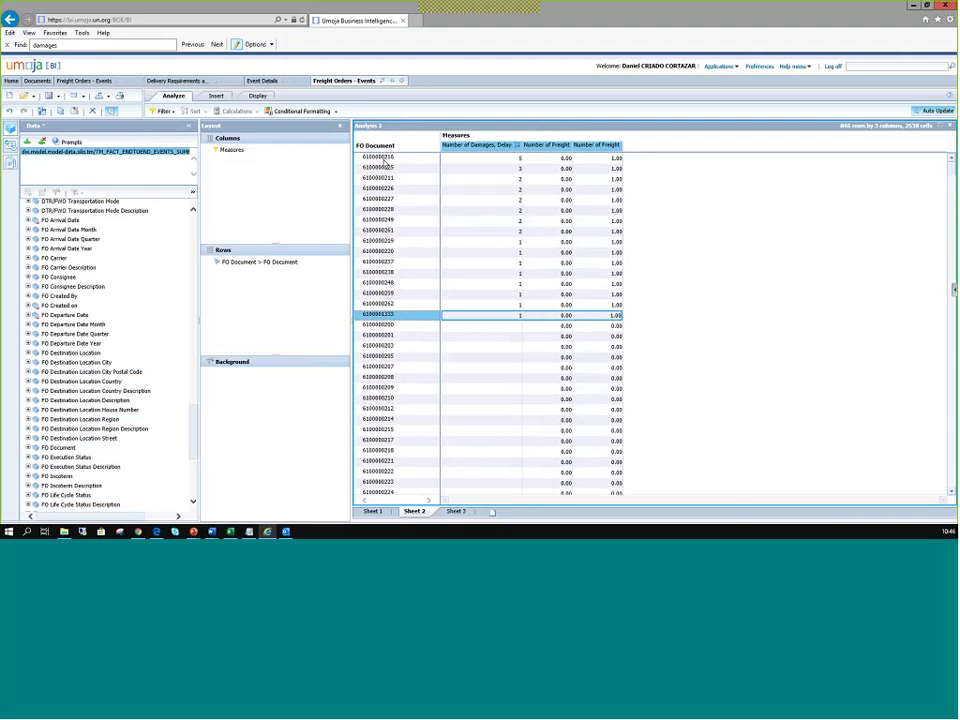
left_click(383, 158, "shift")
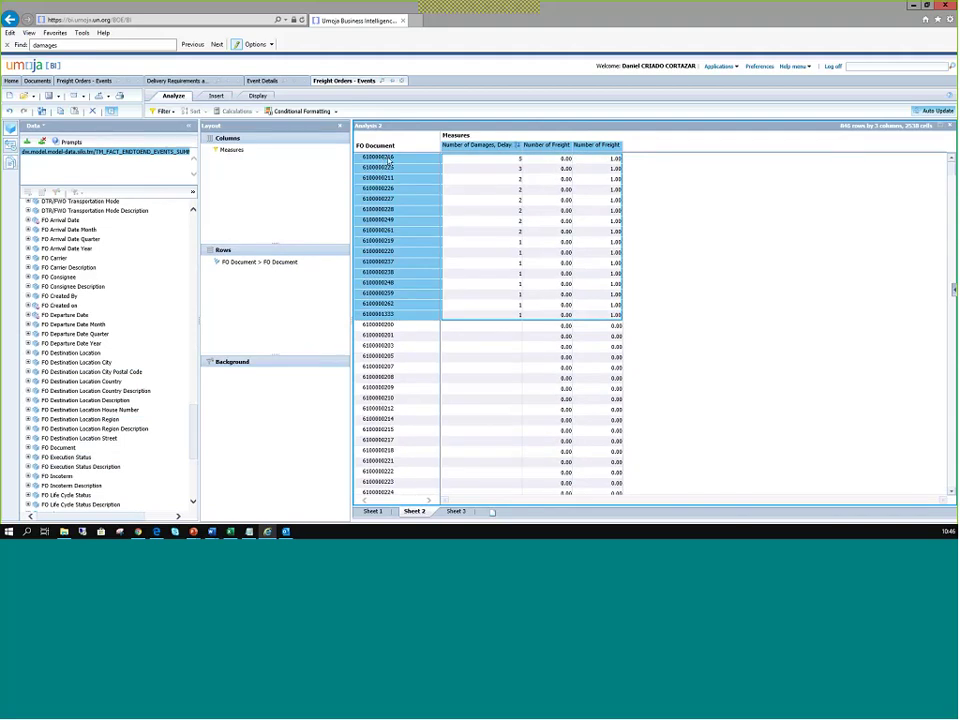
right_click(389, 163)
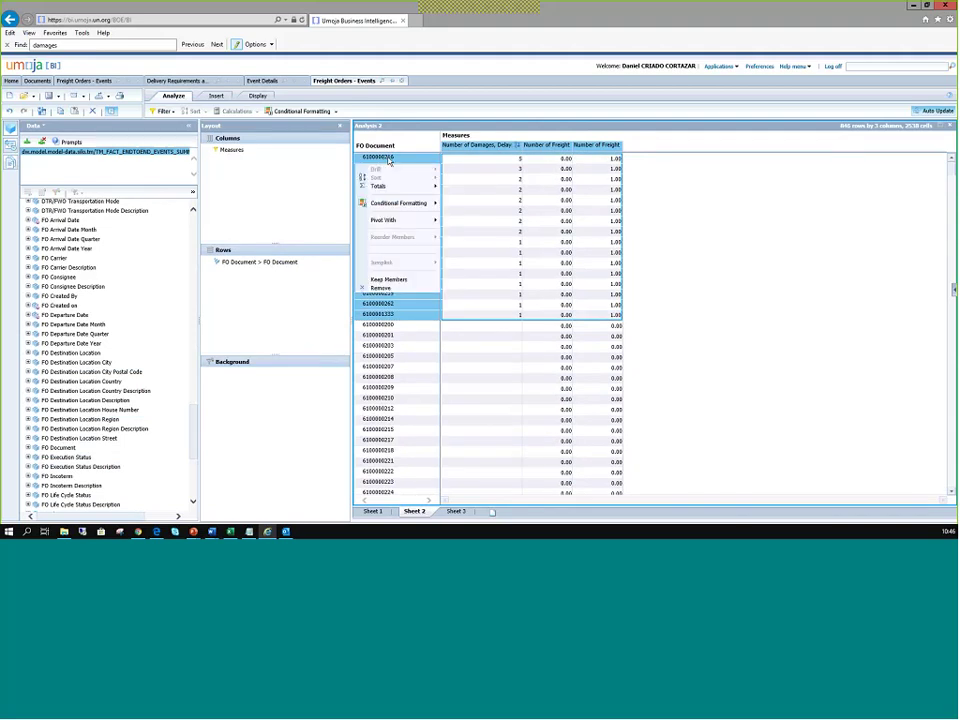
left_click(395, 279)
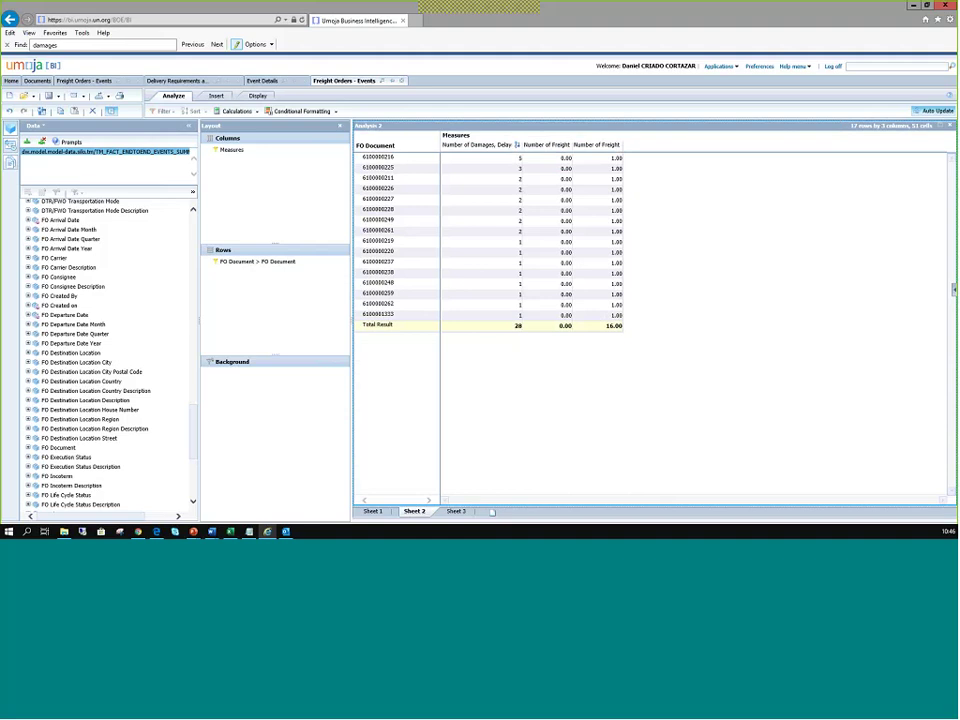
Try grouping the FO Documents by DTR/FWO Document Type in the rows
left_click(612, 146)
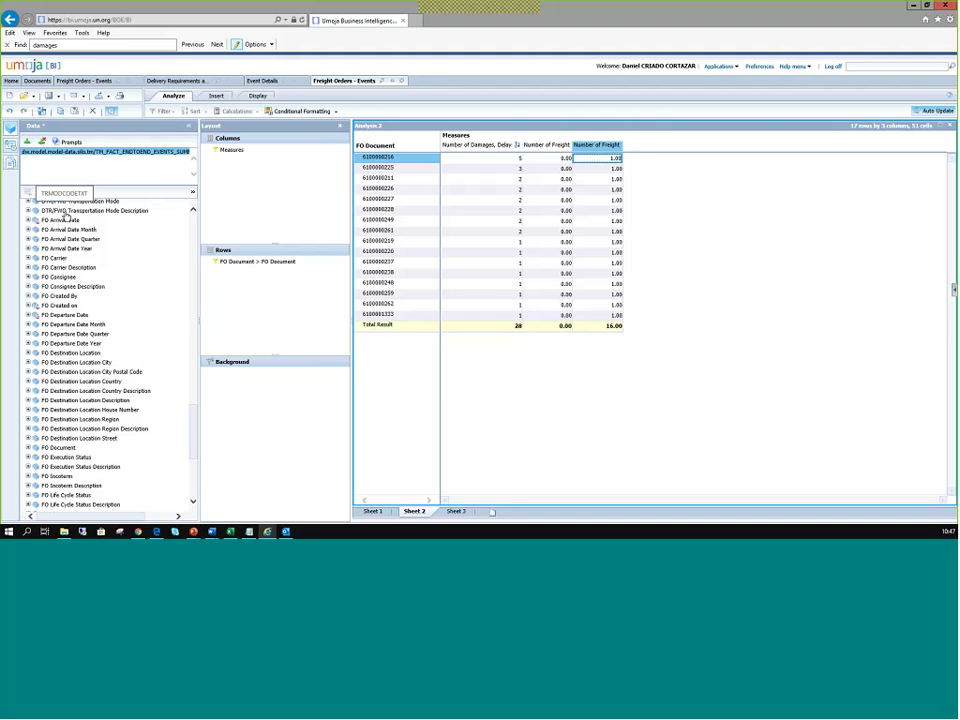
scroll(95, 201, "up", 3)
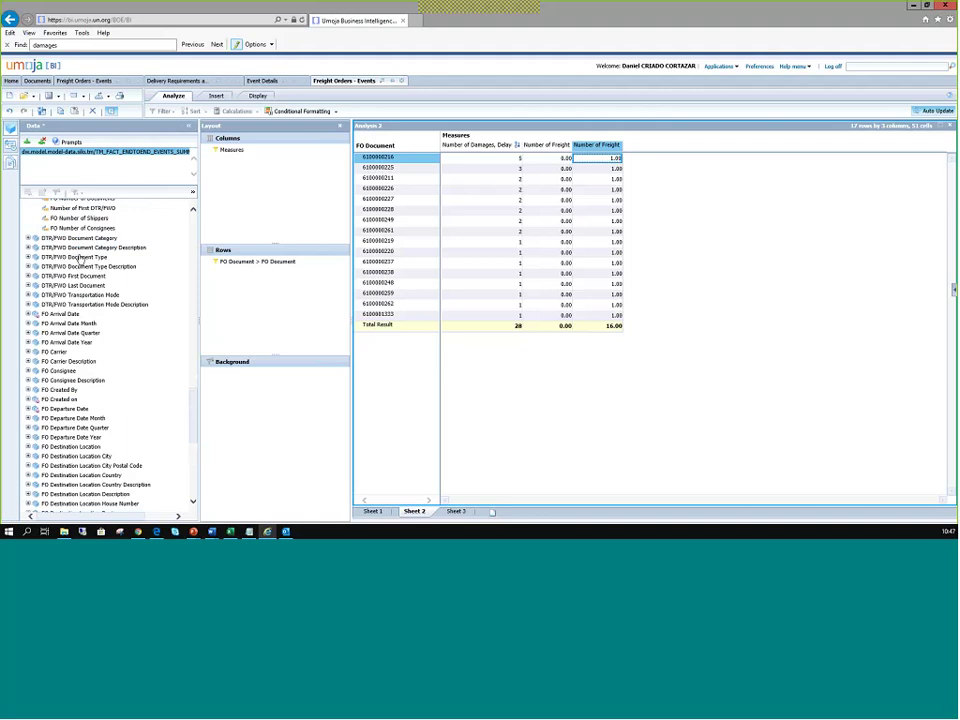
left_click(73, 259)
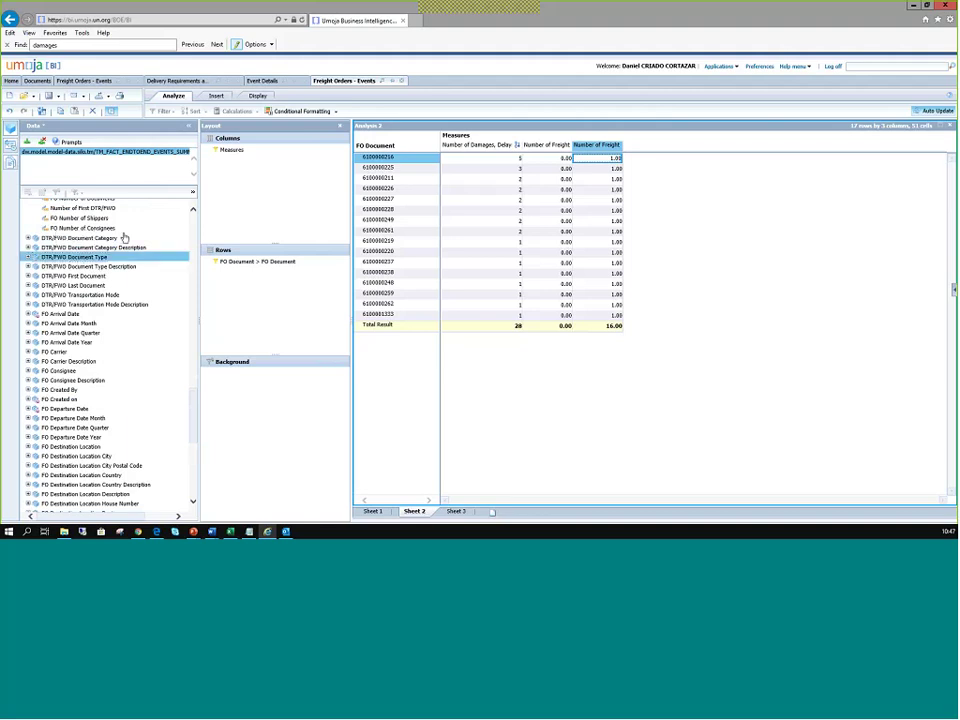
left_click_drag(124, 238, 260, 260)
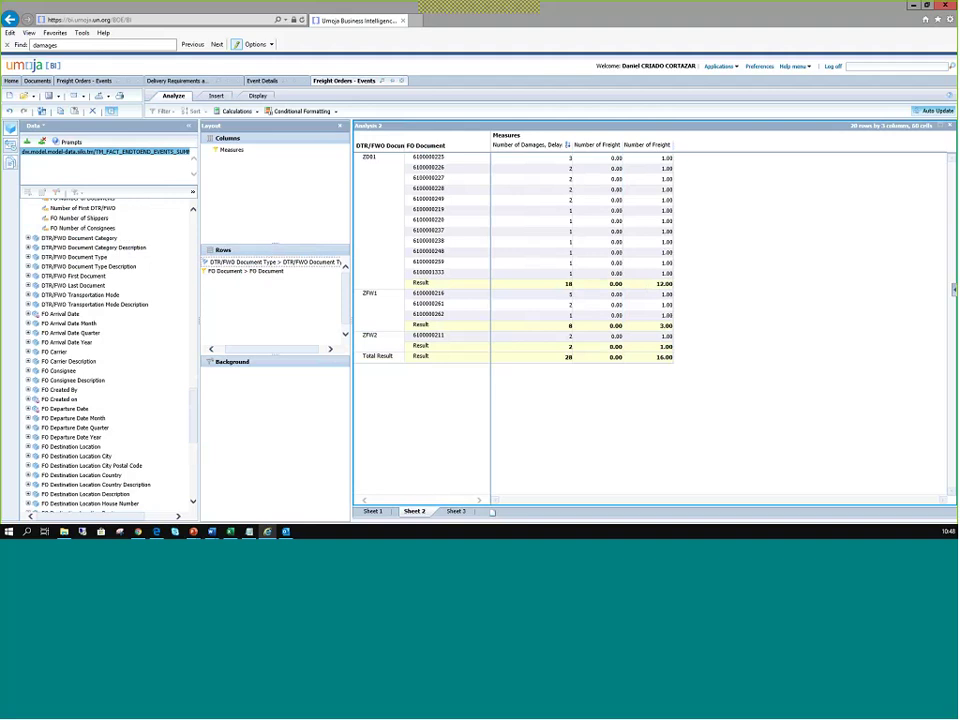
left_click(258, 262)
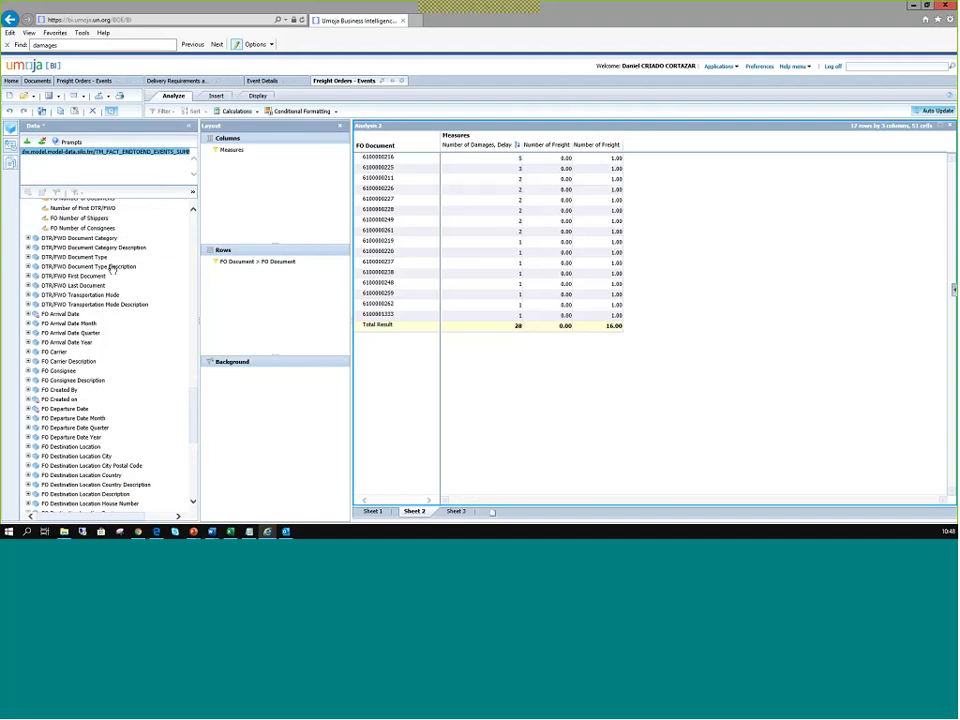
Add DTR/FWO Document Type Description to the rows ahead of FO Document and widen its column
left_click_drag(112, 268, 250, 276)
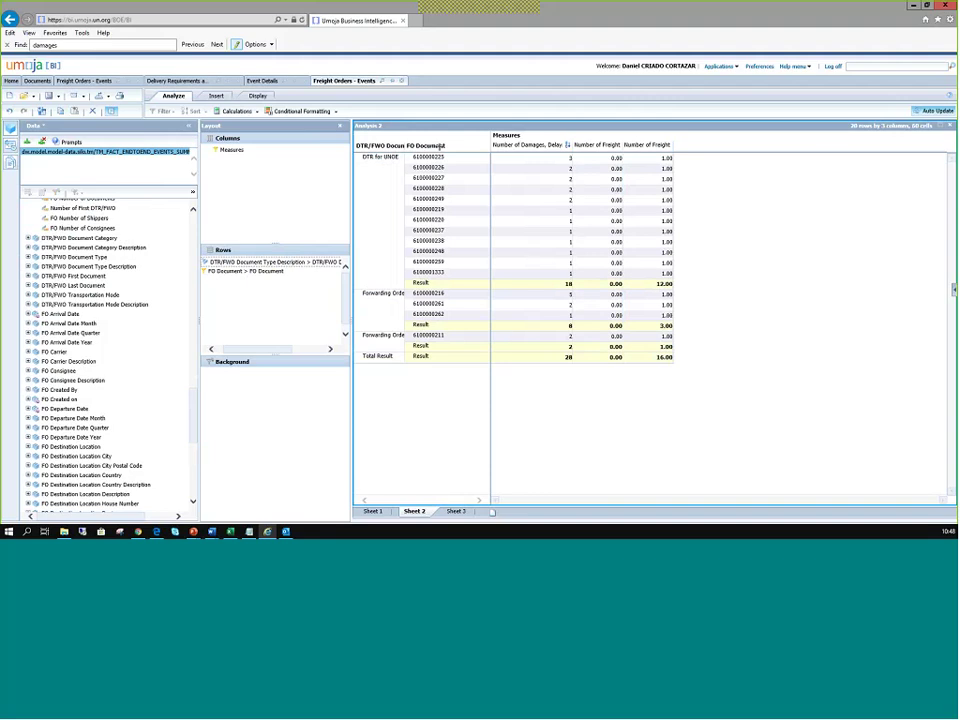
left_click_drag(441, 146, 455, 148)
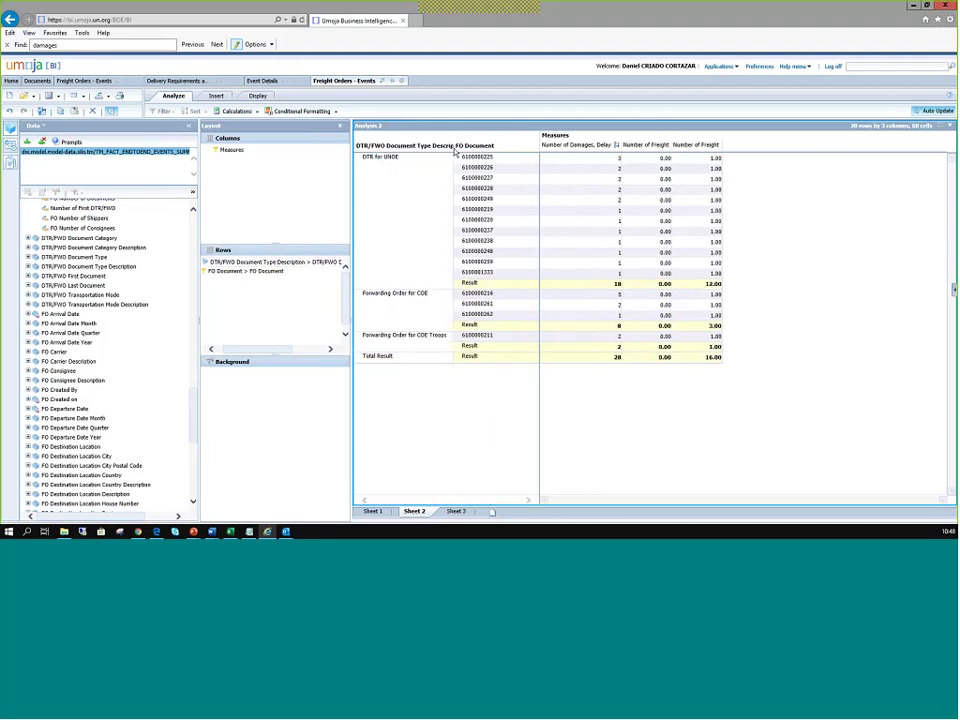
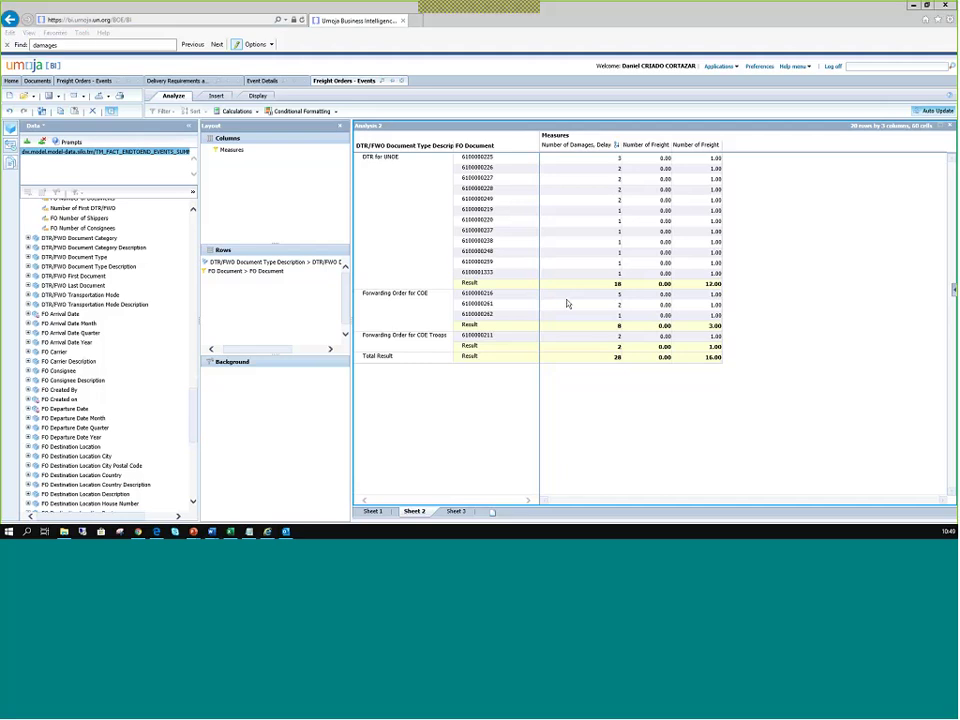
Switch to the Freight Order - Event presentation slide to read the next analysis questions, and return to the analysis
key("alt+Tab")
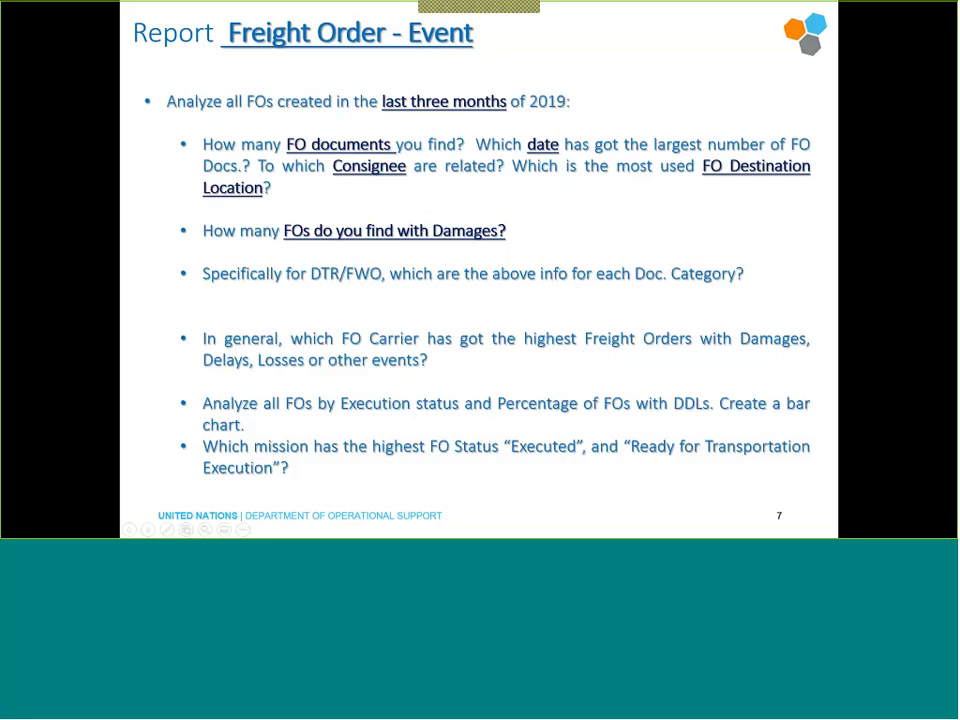
key("alt+Tab")
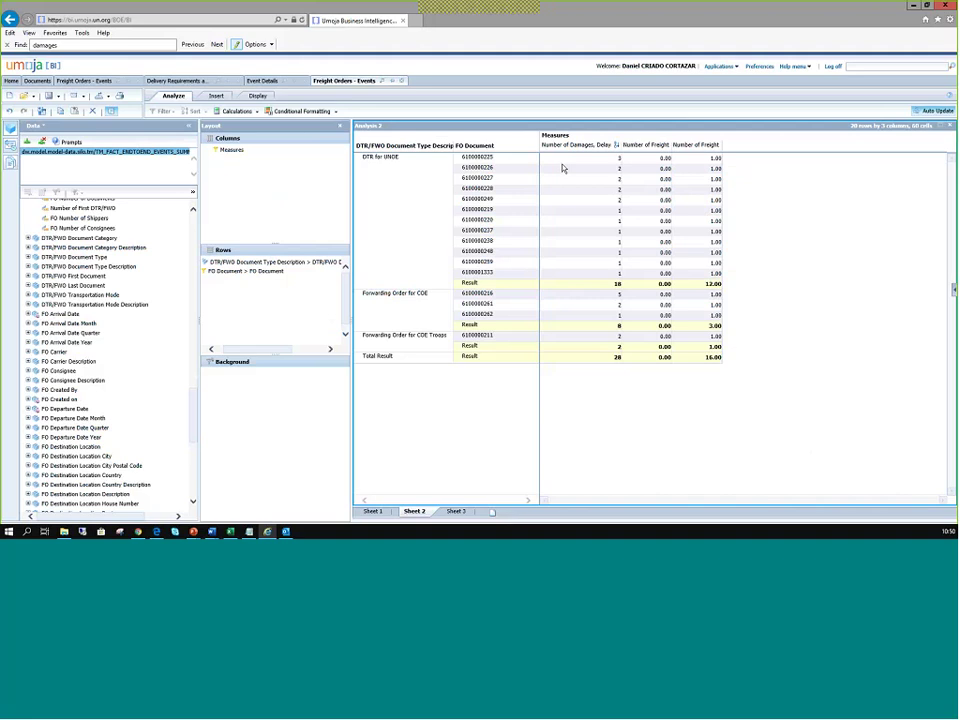
key("alt+Tab")
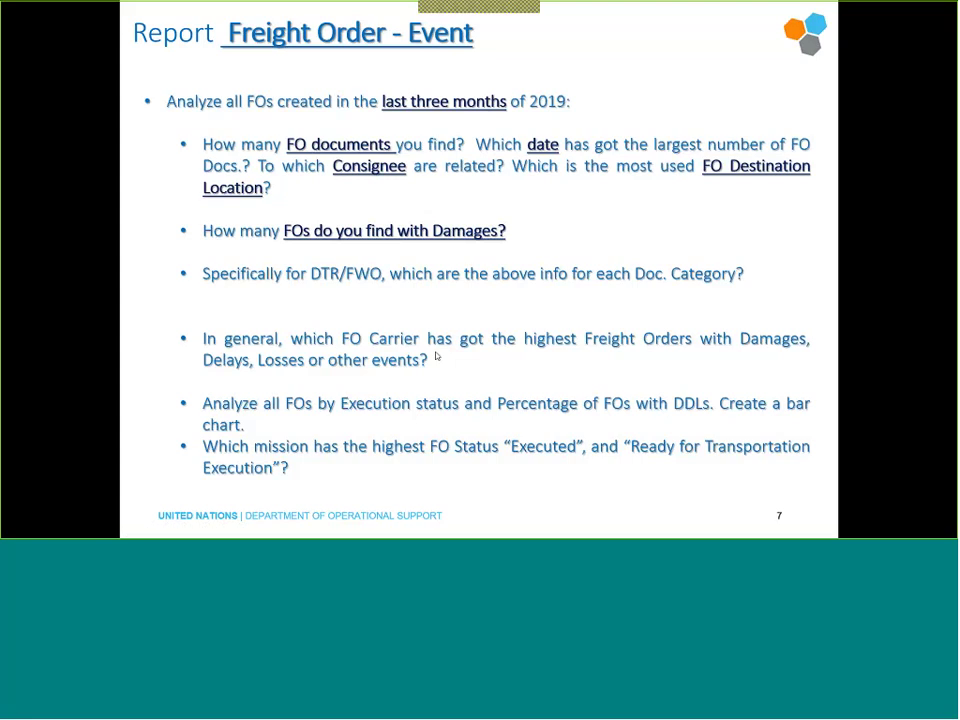
key("alt+Tab")
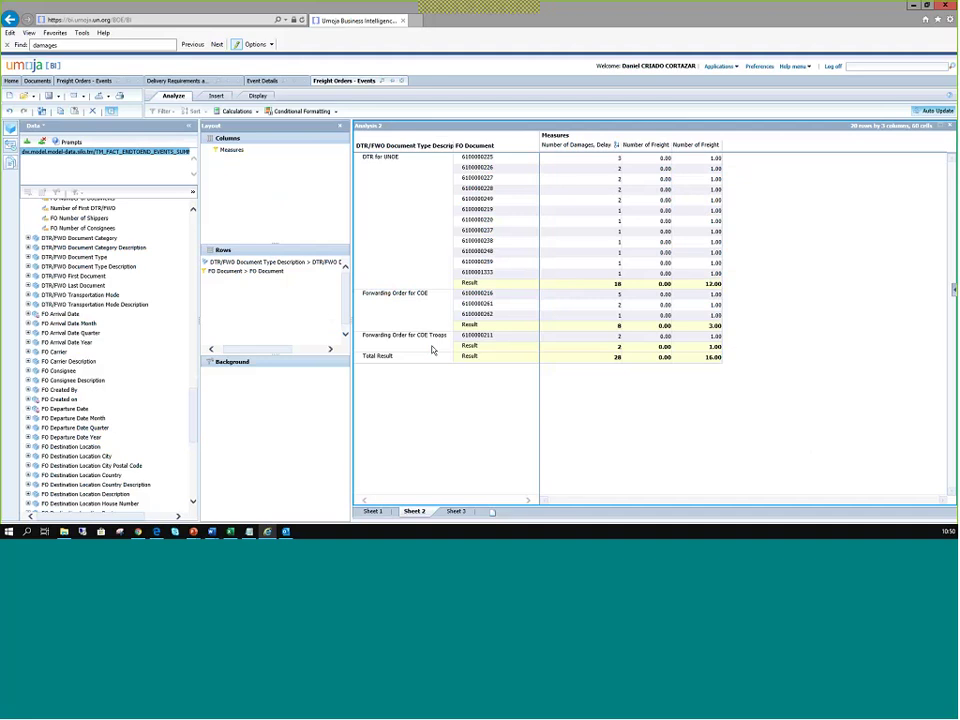
Keep only the measure Number of Damages, Delays, Losses or Other Events in the columns
right_click(577, 146)
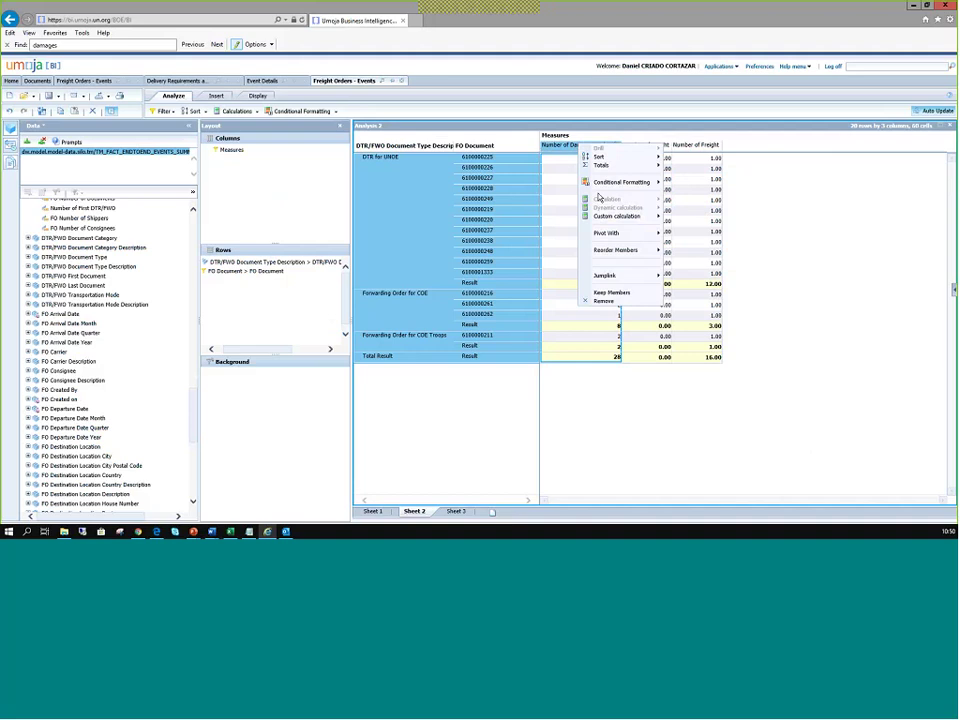
left_click(624, 292)
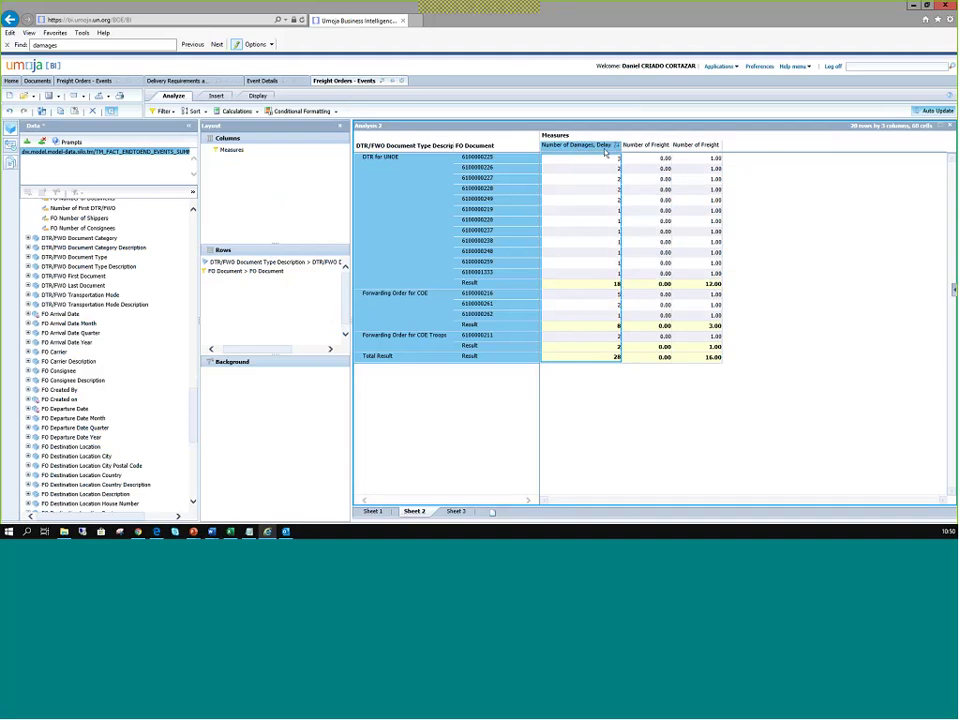
left_click(605, 149)
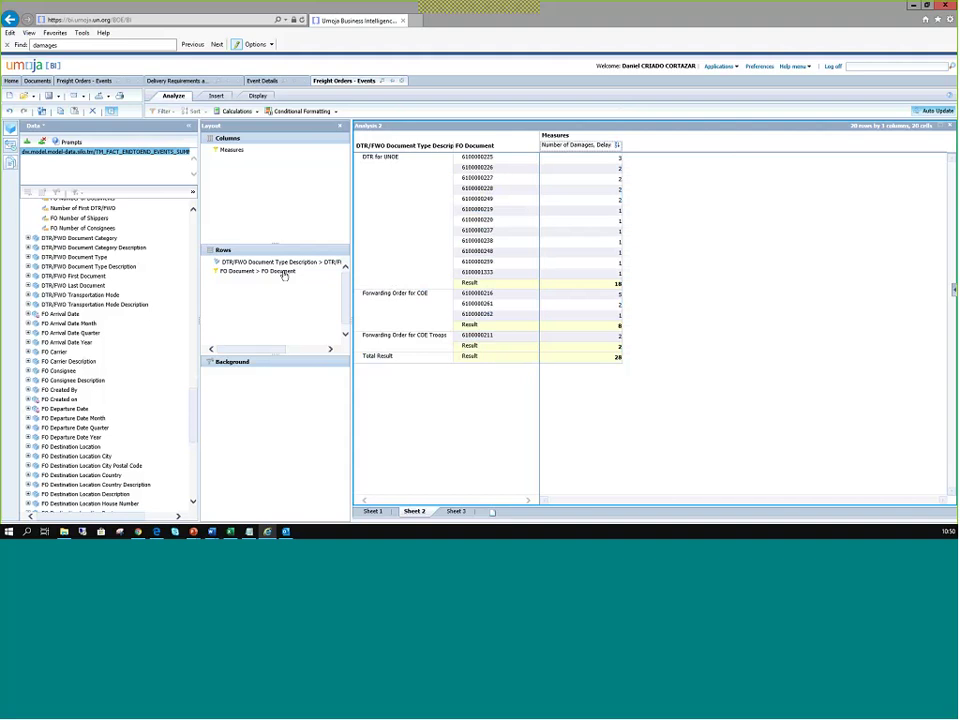
Move FO Document from the rows to the background filter and remove DTR/FWO Document Type Description from the rows
left_click_drag(269, 276, 283, 397)
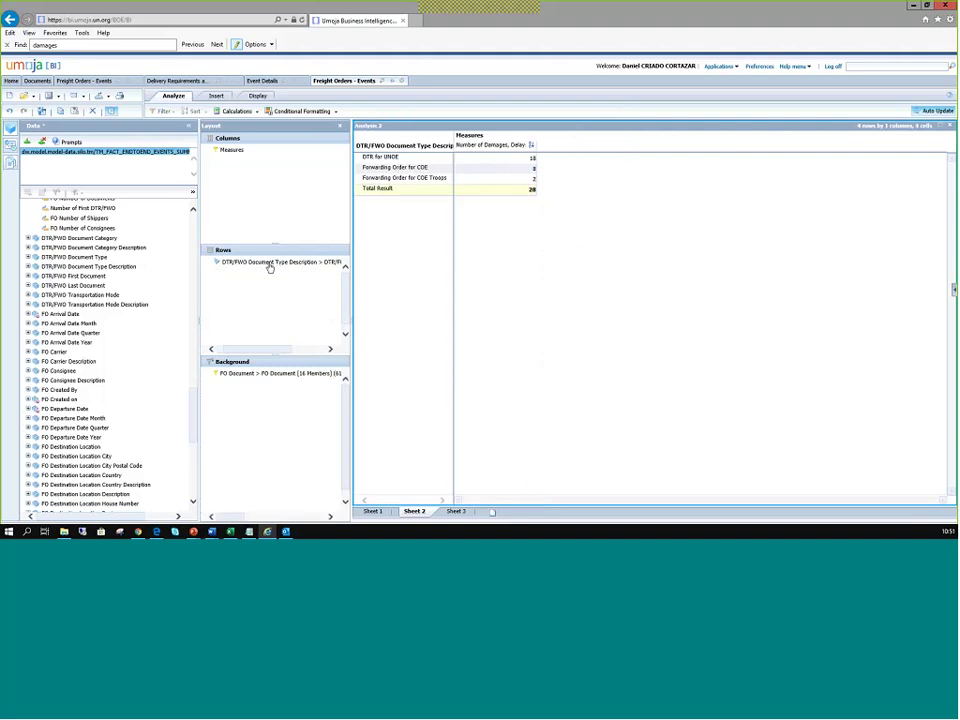
left_click_drag(268, 267, 125, 308)
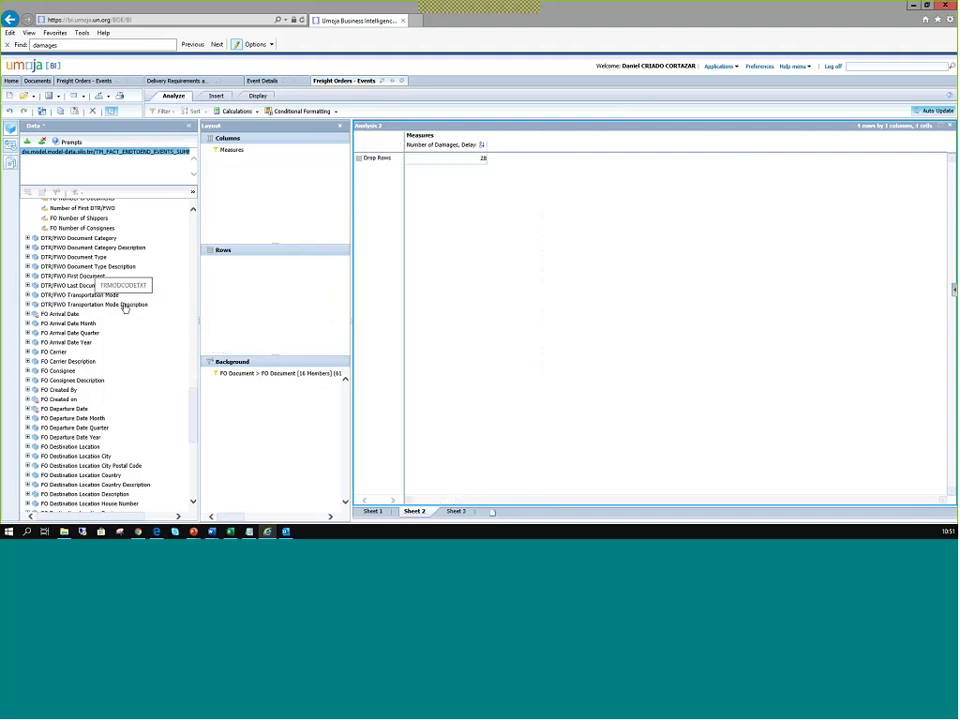
Recheck the carrier question on the Freight Order - Event presentation slide, and add FO Carrier Description to the analysis rows with a wider column
scroll(90, 340, "down", 3)
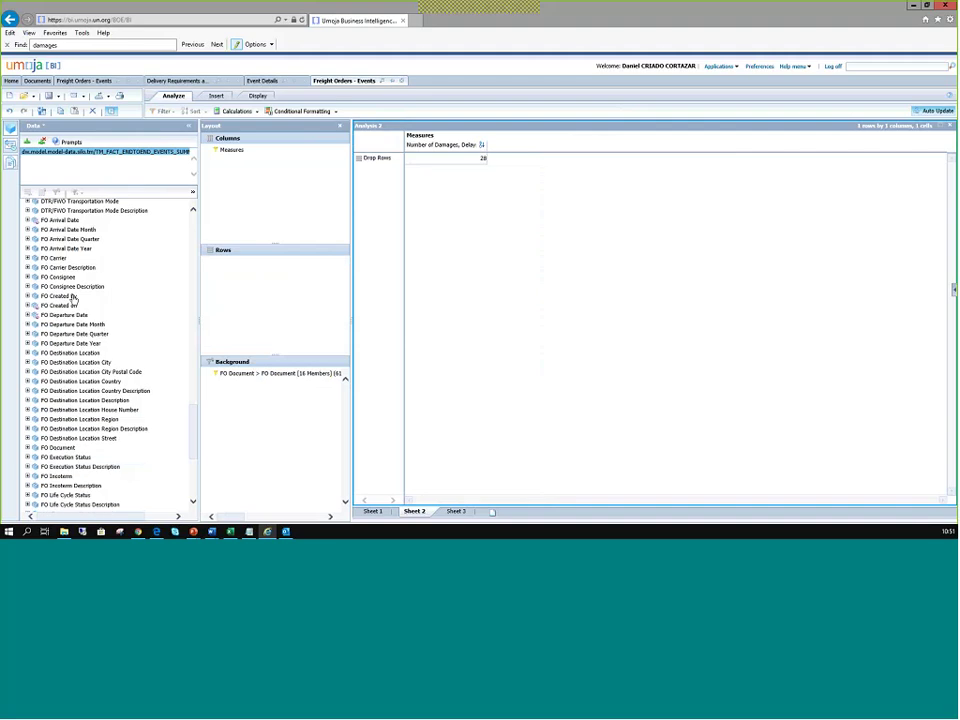
key("alt+Tab")
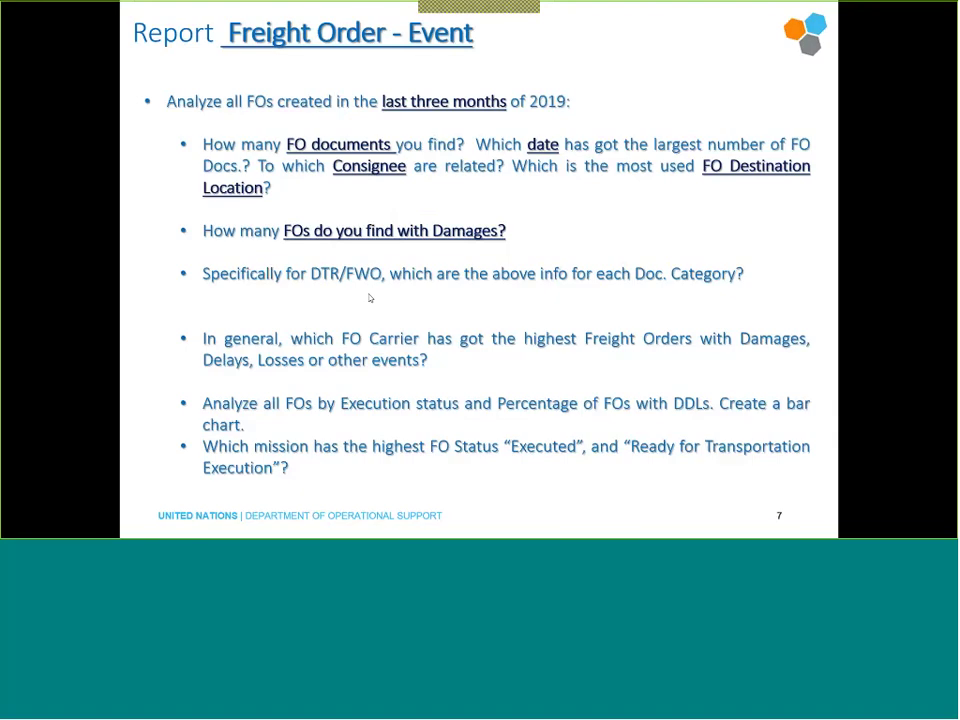
key("alt+Tab")
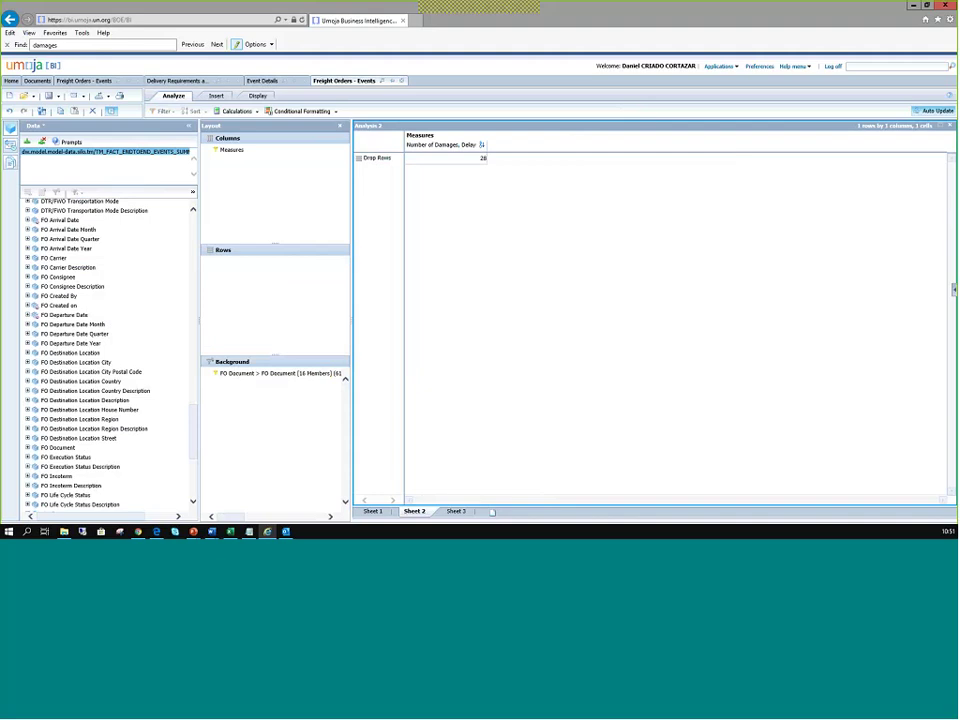
left_click_drag(74, 274, 287, 272)
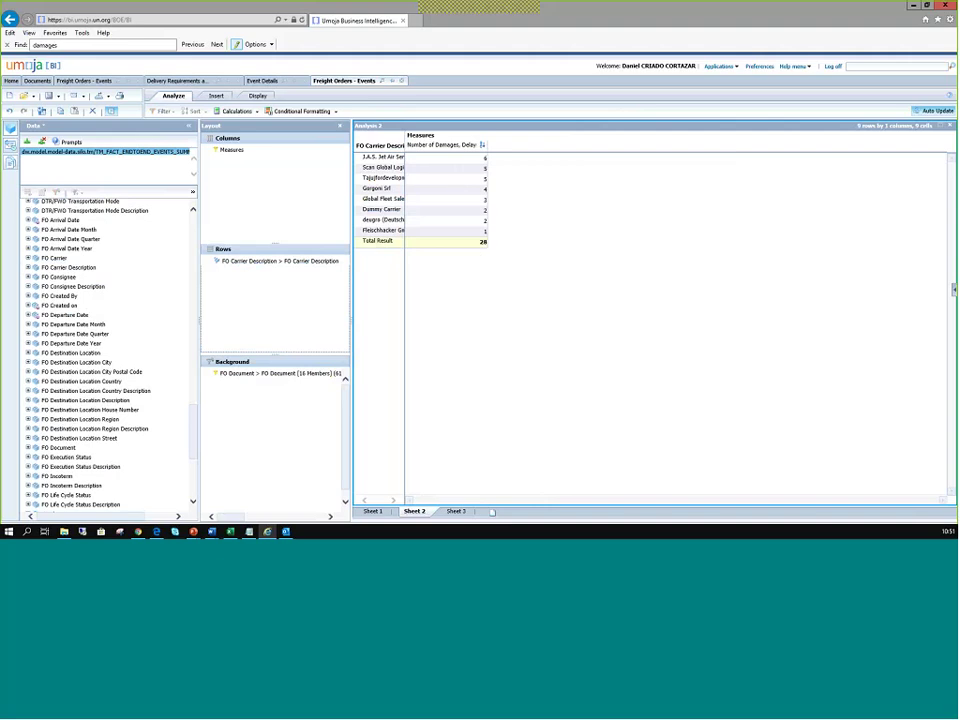
left_click_drag(405, 145, 470, 145)
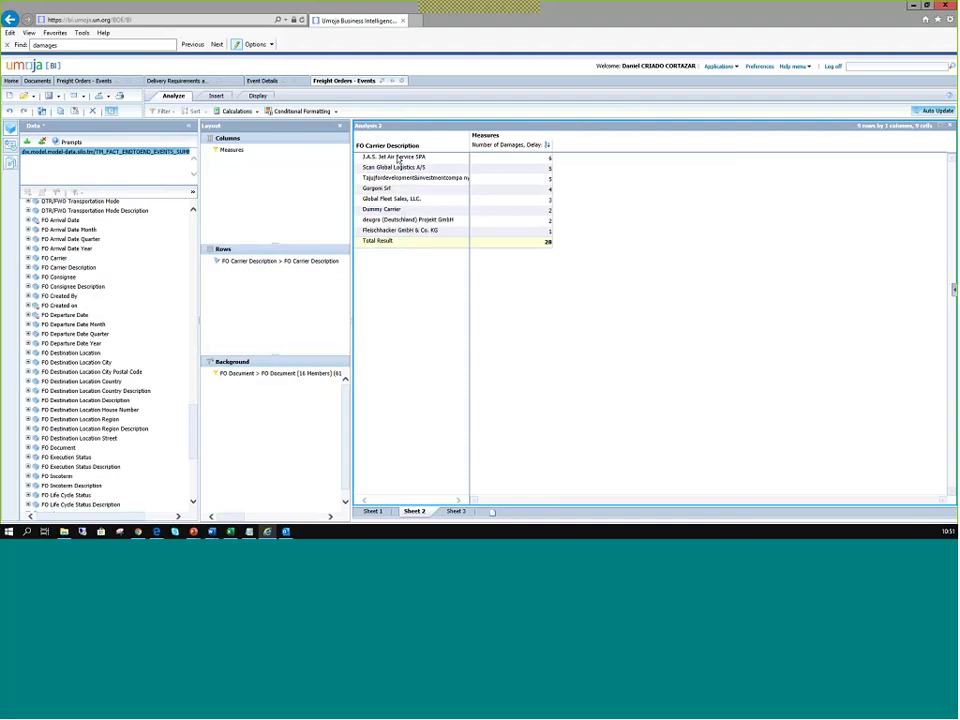
left_click(398, 160)
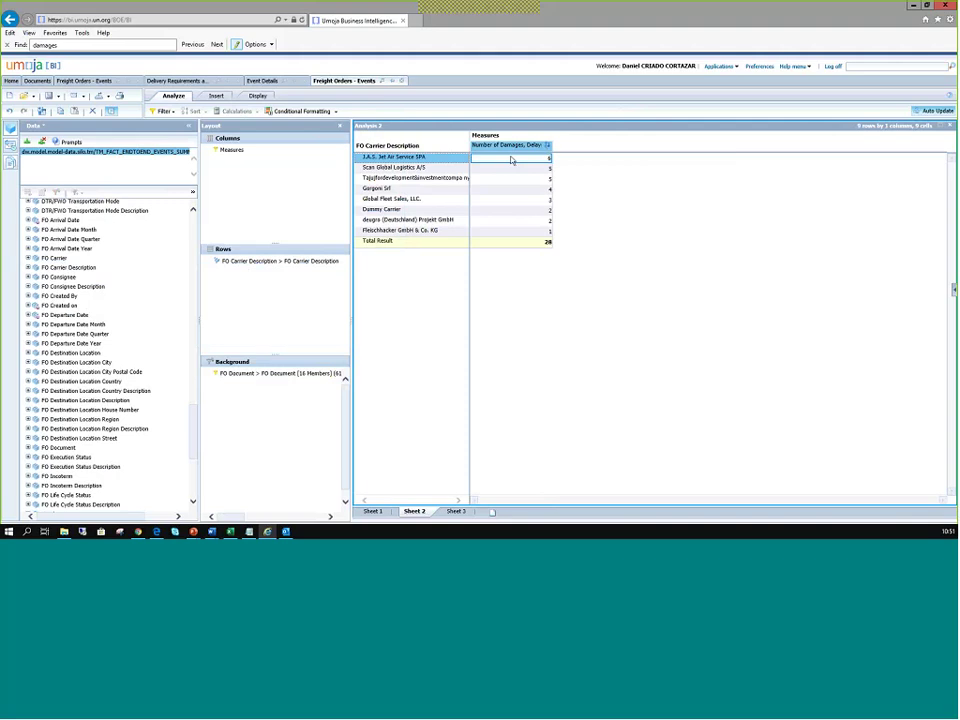
left_click(405, 168)
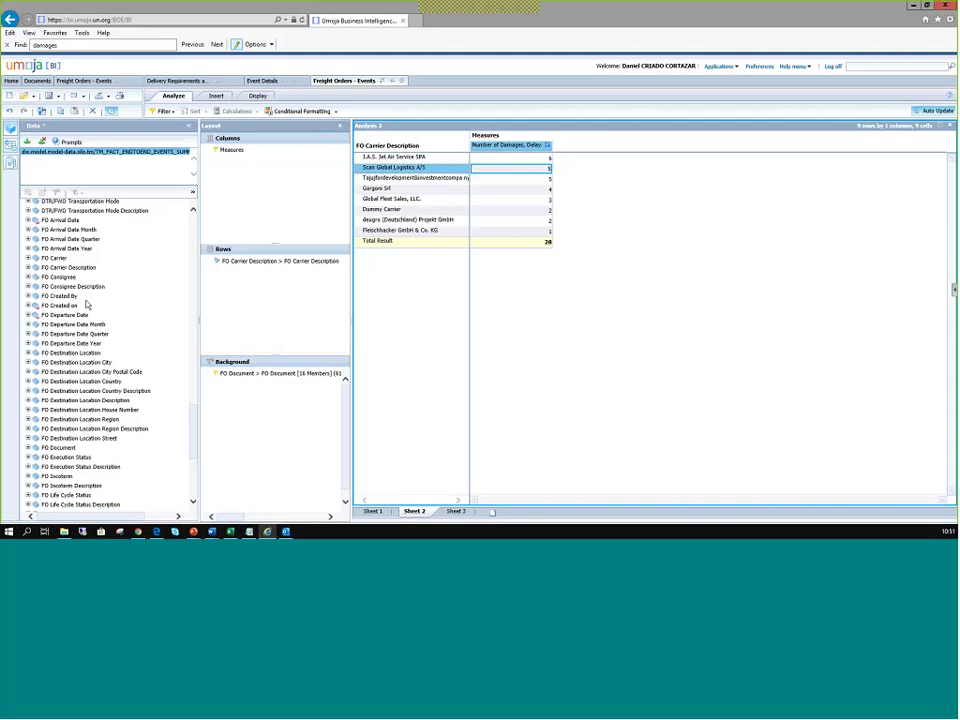
Move FO Document from the background filter into the rows after FO Carrier Description
scroll(58, 279, "up", 2)
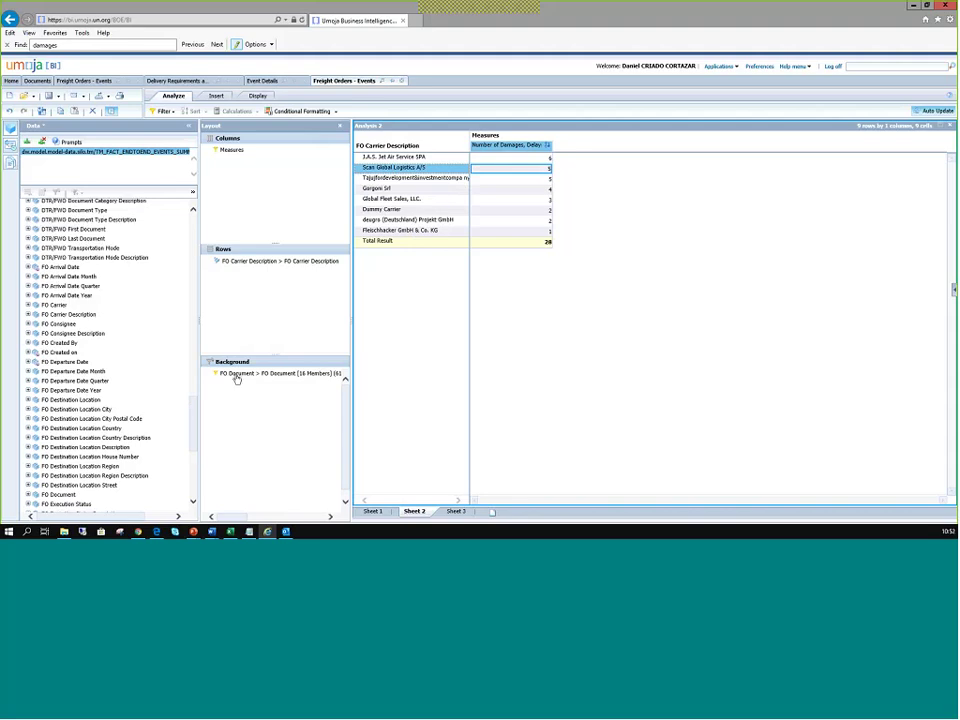
left_click_drag(236, 378, 251, 296)
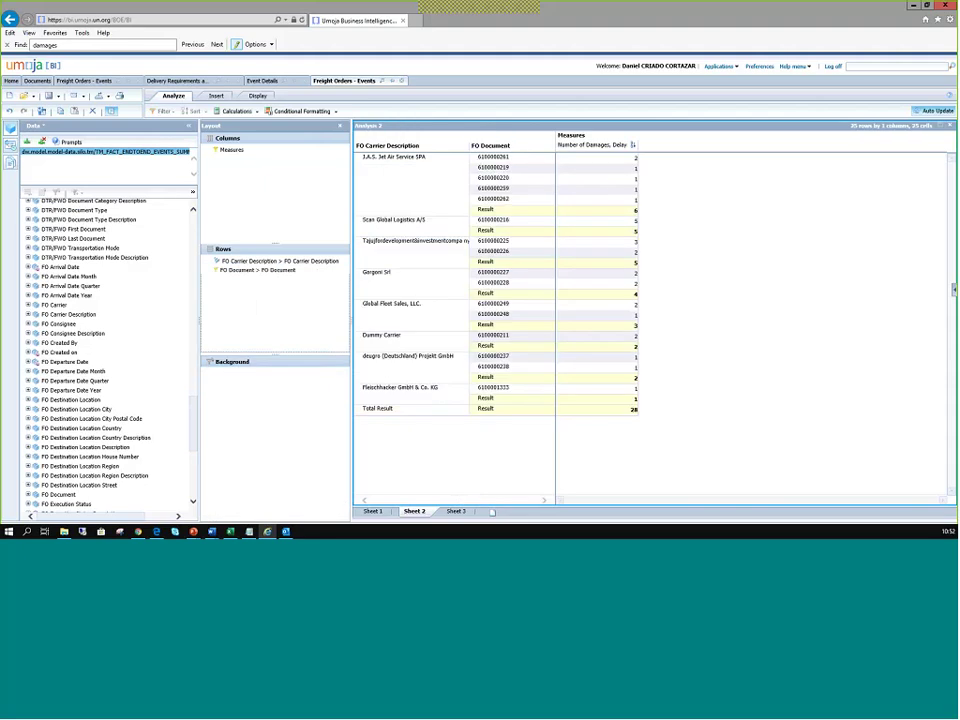
left_click(513, 160)
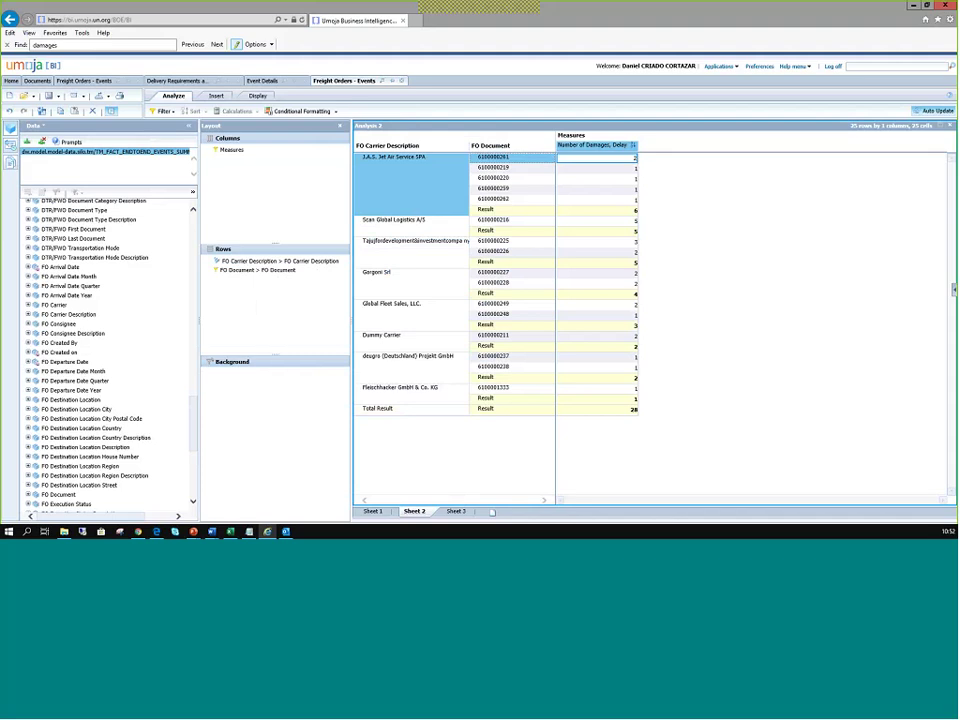
Keep only the carrier Scan Global Logistics A/S in the analysis
left_click(360, 227)
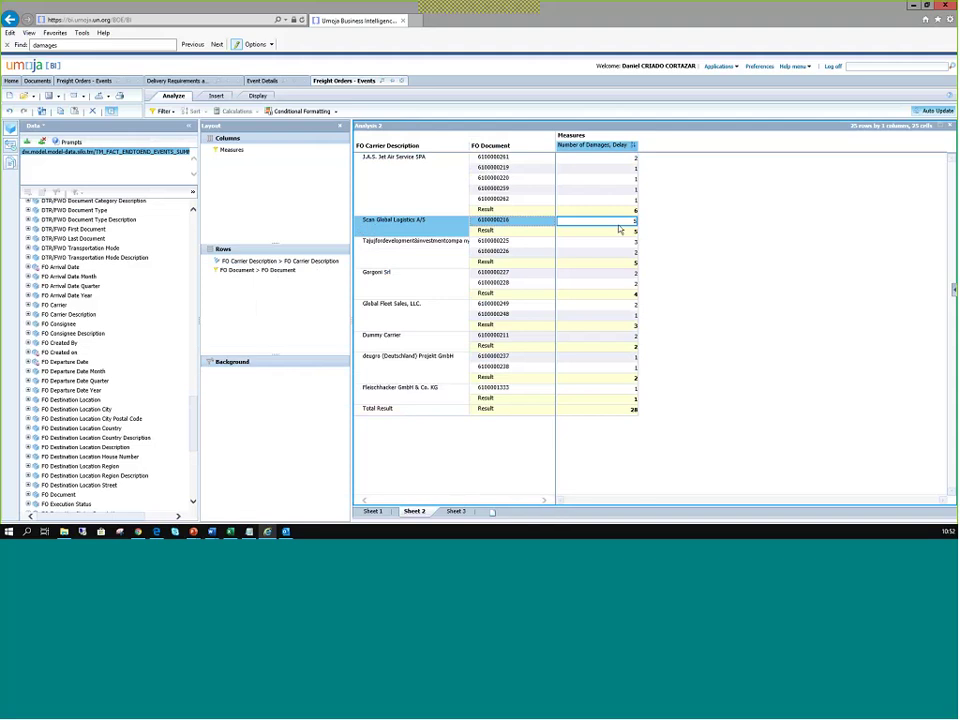
right_click(413, 228)
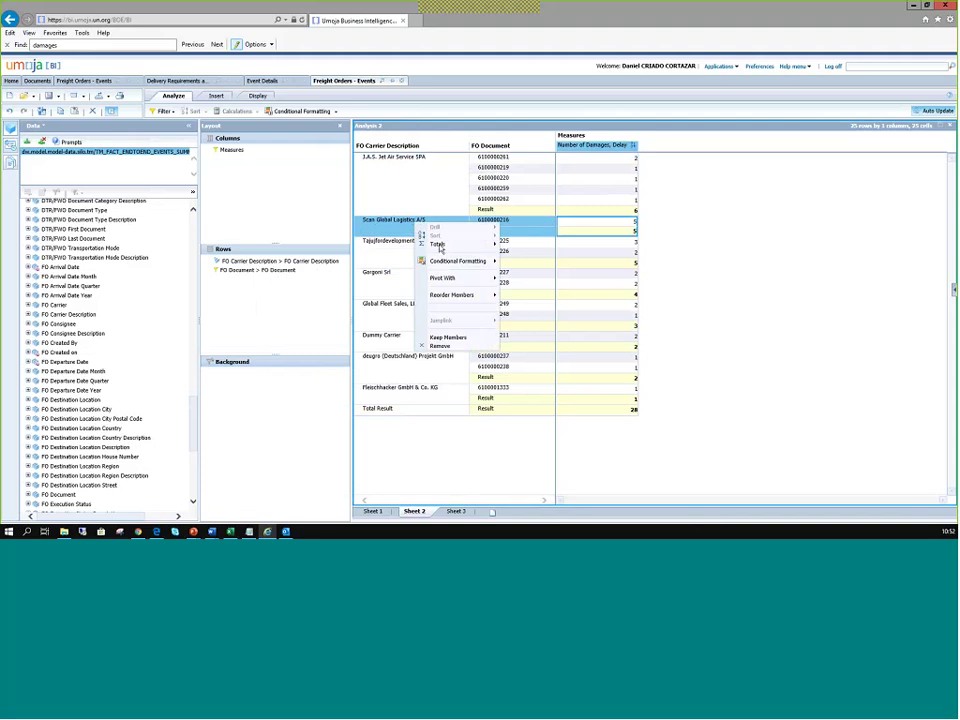
left_click(454, 338)
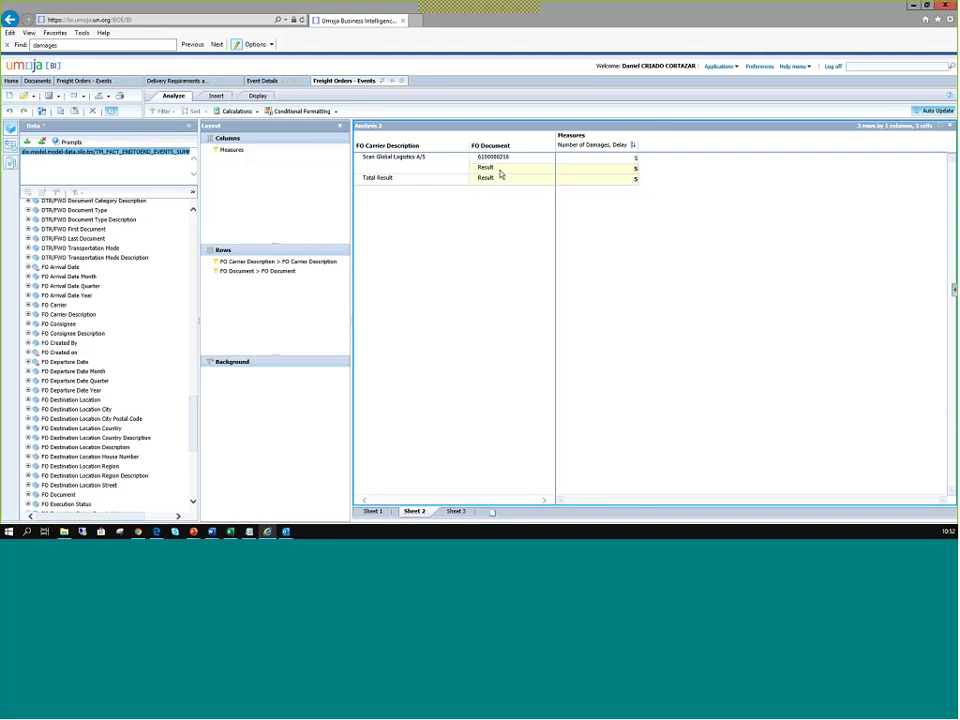
Hide the totals for both FO Document and FO Carrier Description
left_click(256, 278)
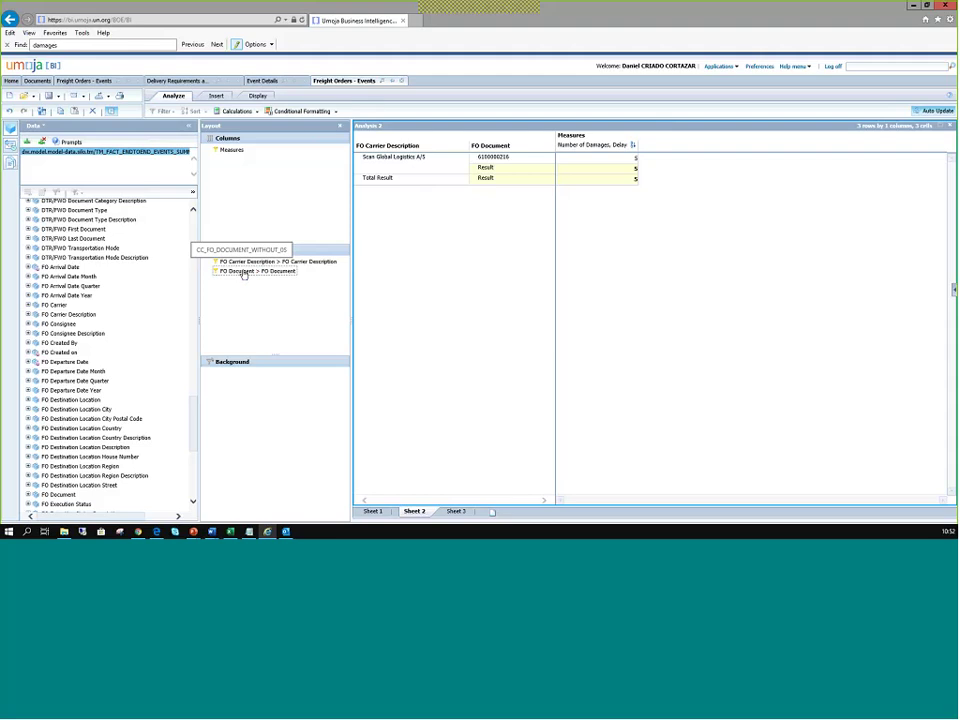
right_click(243, 273)
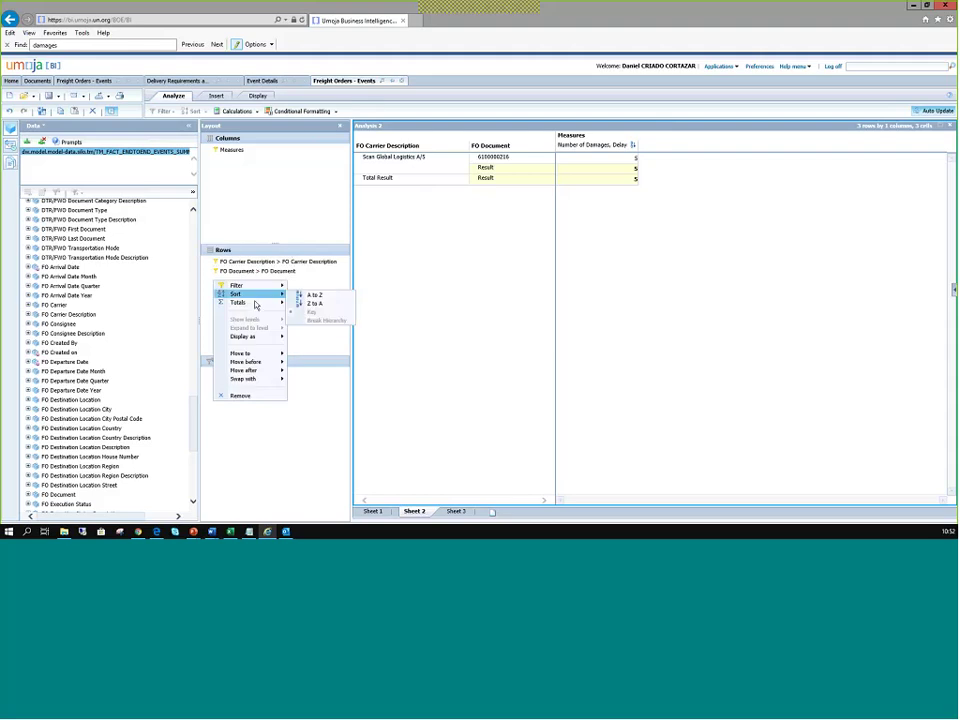
mouse_move(264, 305)
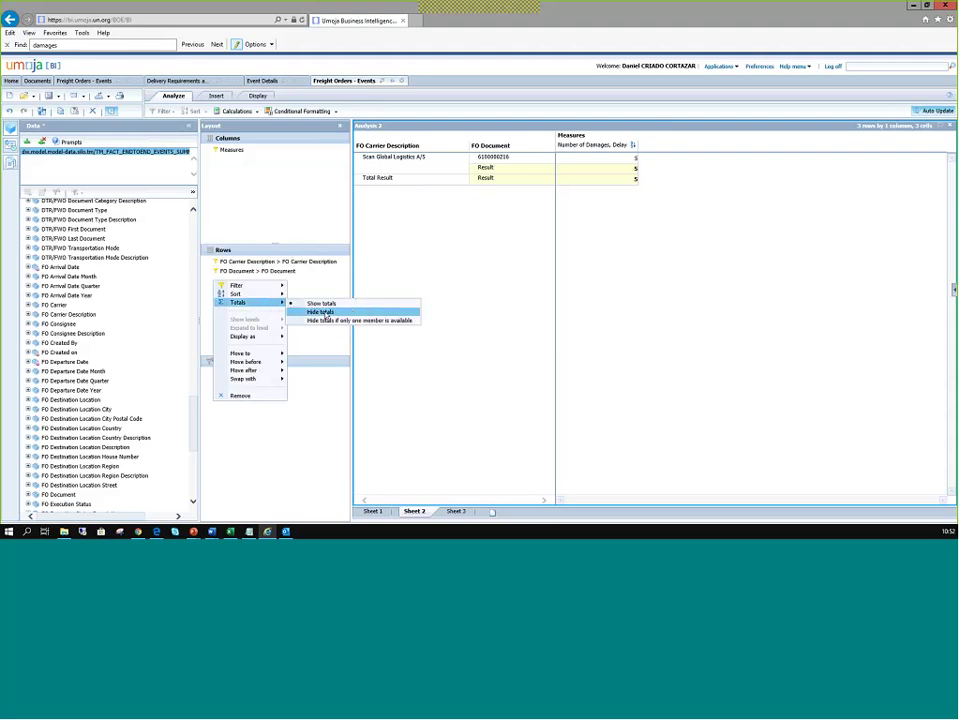
left_click(321, 312)
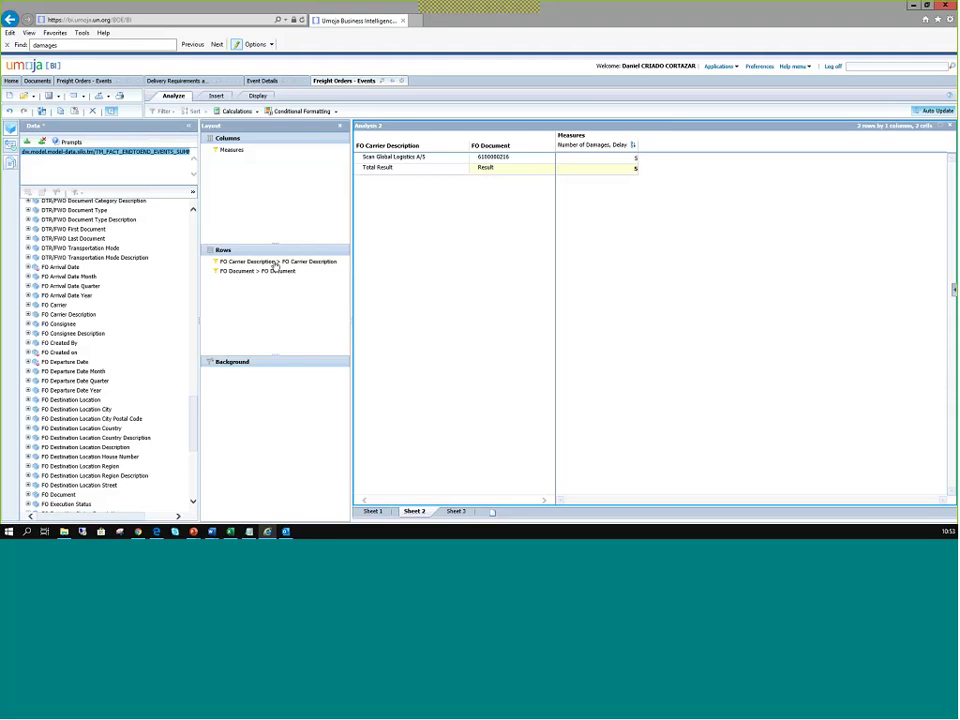
right_click(243, 264)
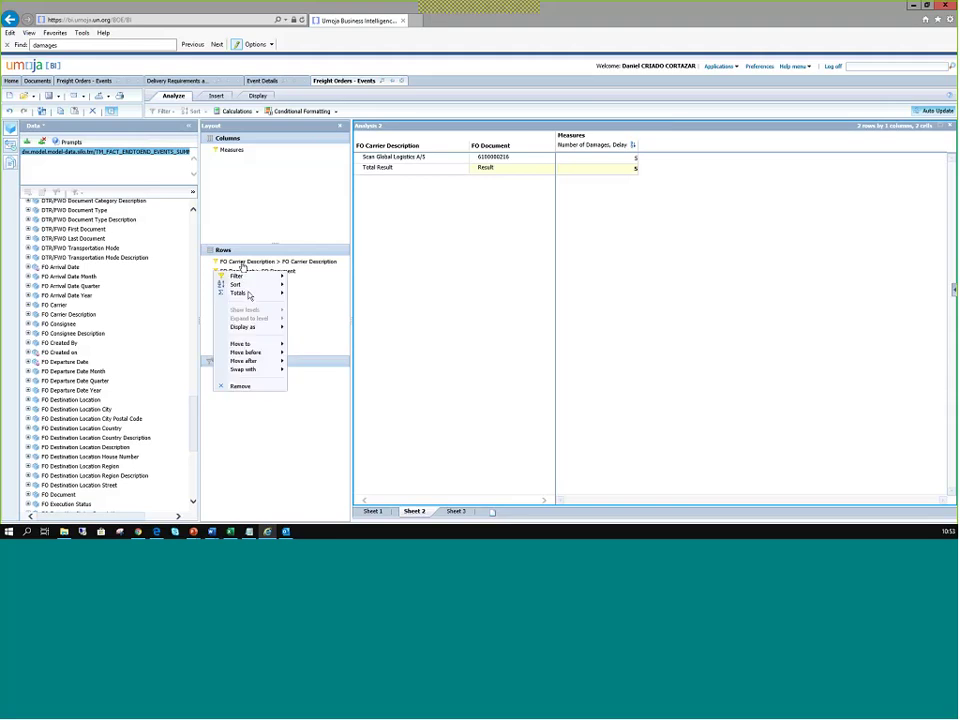
mouse_move(249, 293)
left_click(319, 302)
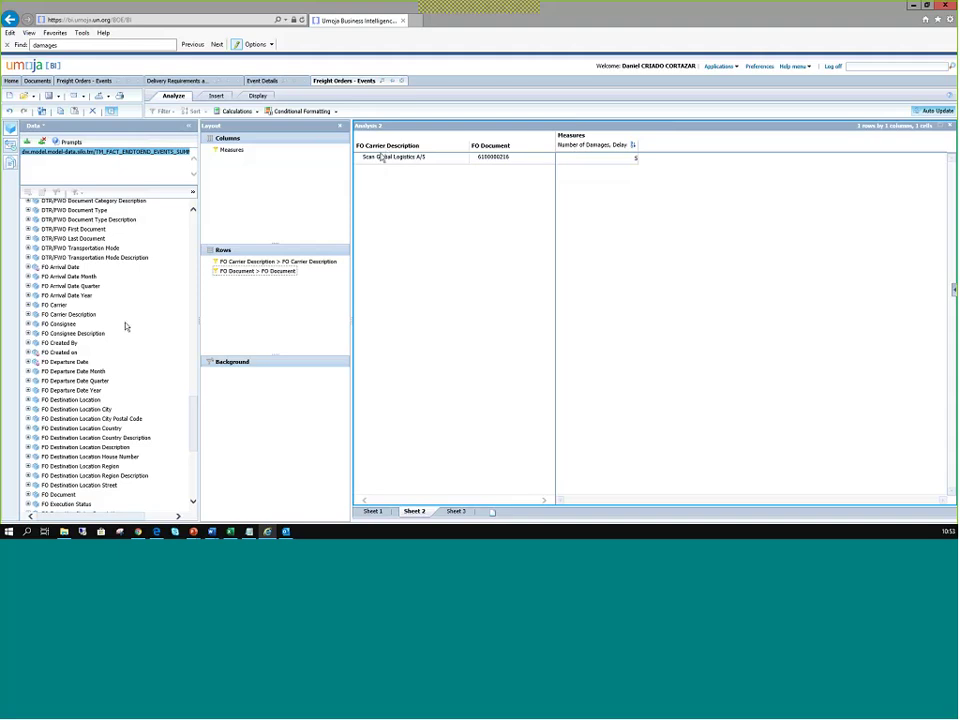
Add FO Consignee Description to the rows ahead of FO Carrier Description and widen its column to show the full consignee
left_click_drag(68, 333, 235, 275)
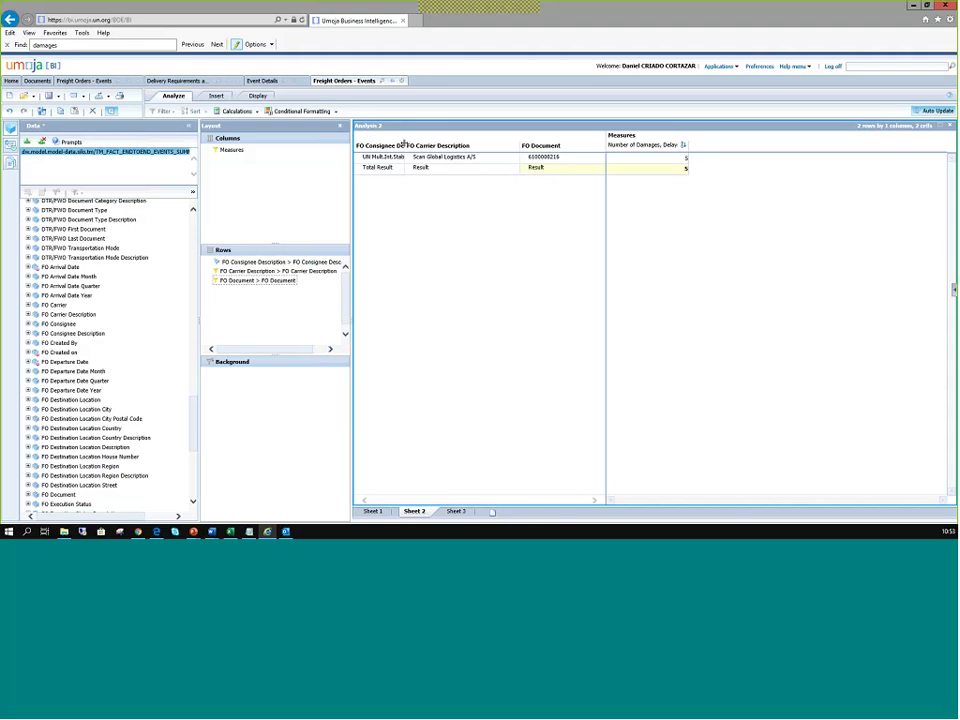
left_click_drag(404, 143, 480, 146)
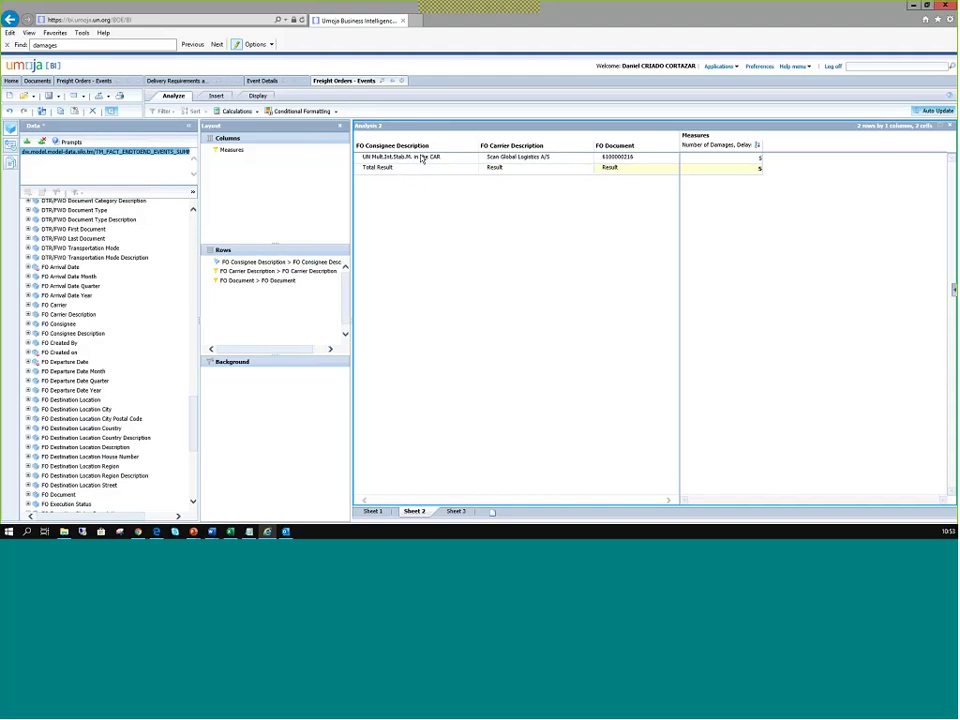
left_click(419, 158)
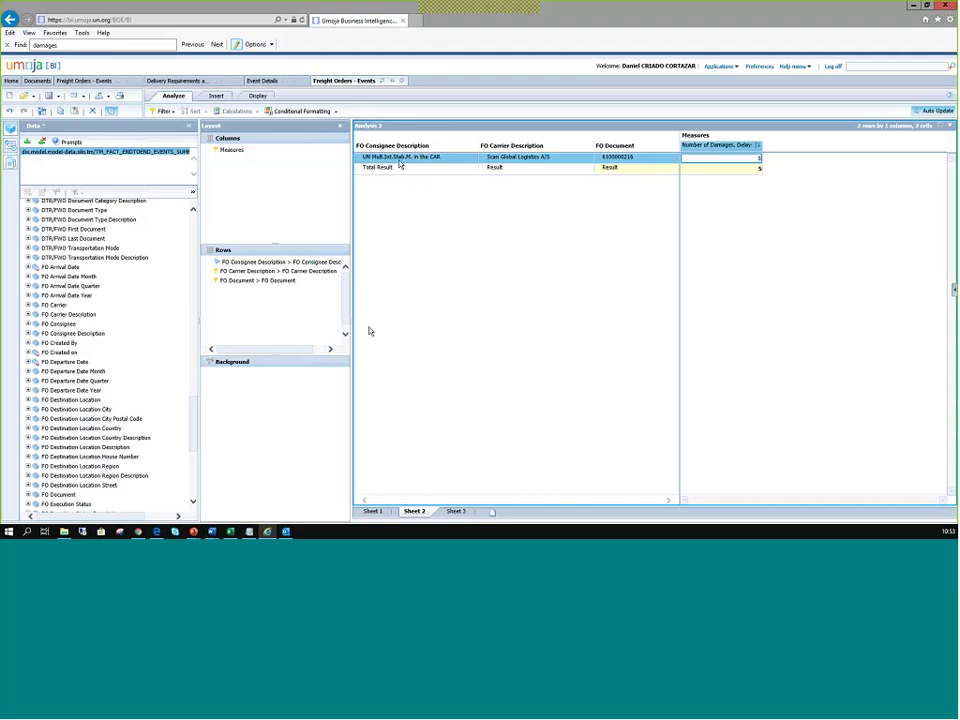
Add FO Shipper Description to the rows between FO Consignee Description and FO Carrier Description, and widen its column
scroll(127, 361, "down", 8)
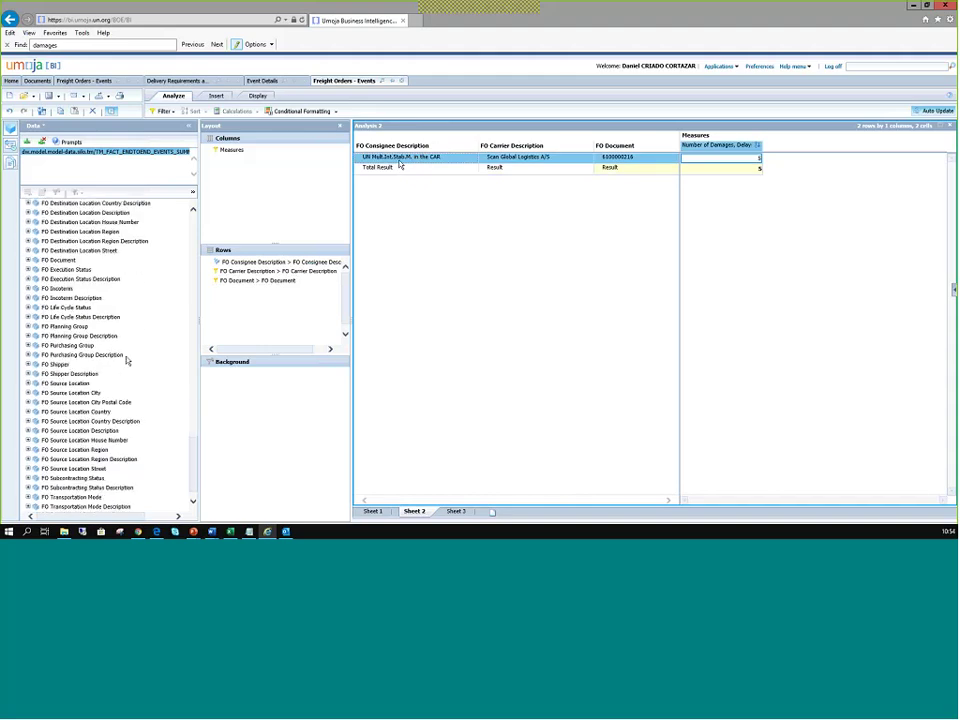
left_click(63, 374)
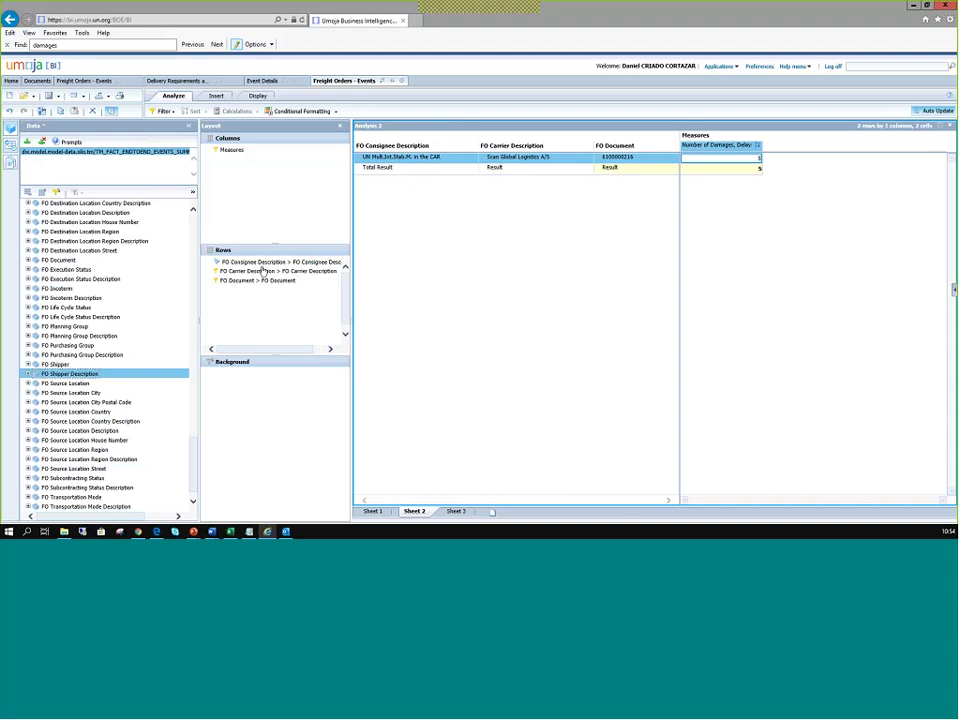
left_click_drag(69, 374, 272, 273)
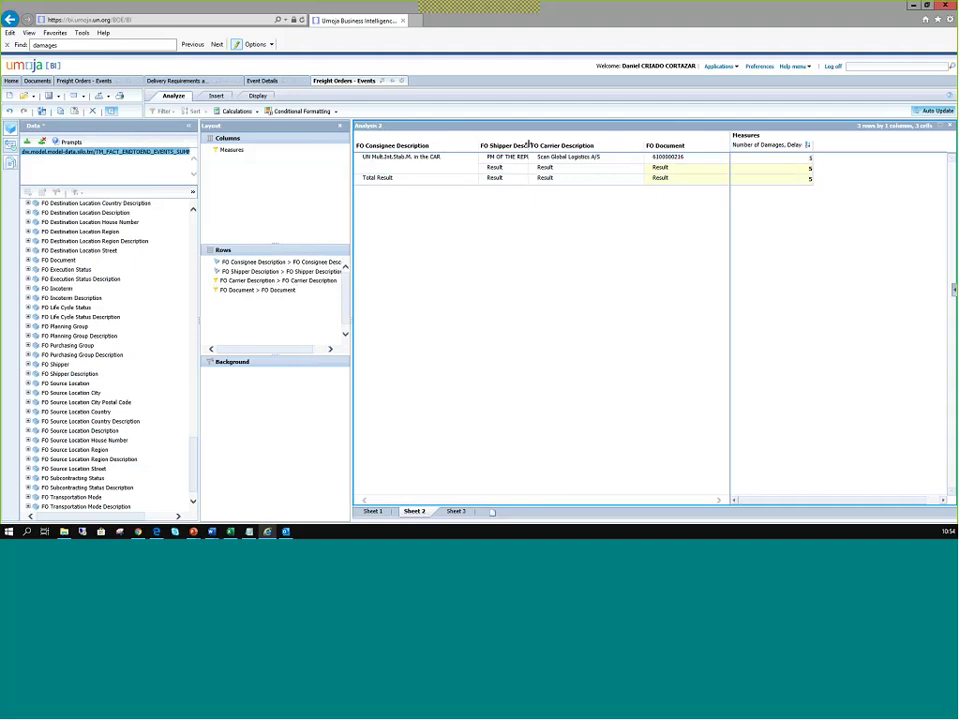
left_click_drag(615, 142, 615, 142)
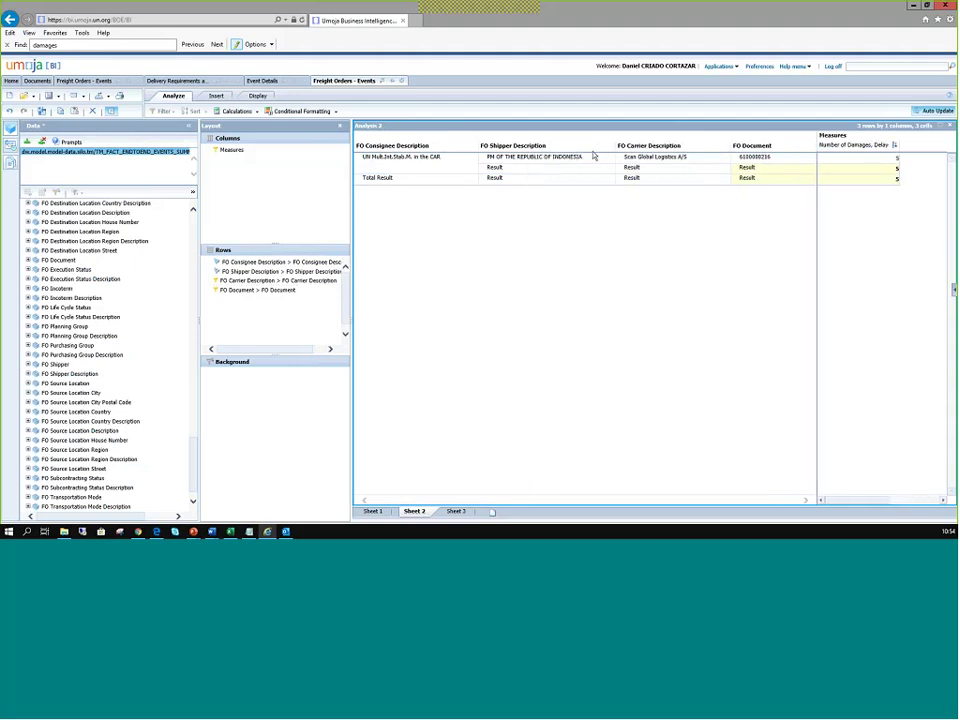
left_click(662, 160)
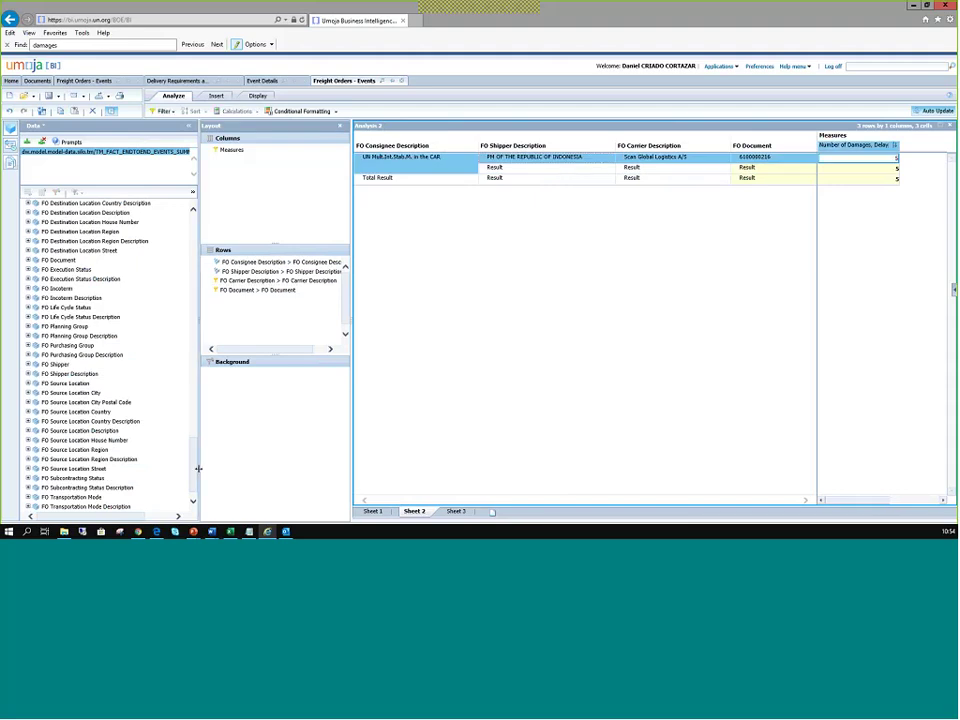
Add DTR/FWO Document Type Description to the rows ahead of FO Consignee Description
scroll(193, 465, "up", 1)
left_click_drag(193, 465, 195, 393)
scroll(195, 393, "down", 2)
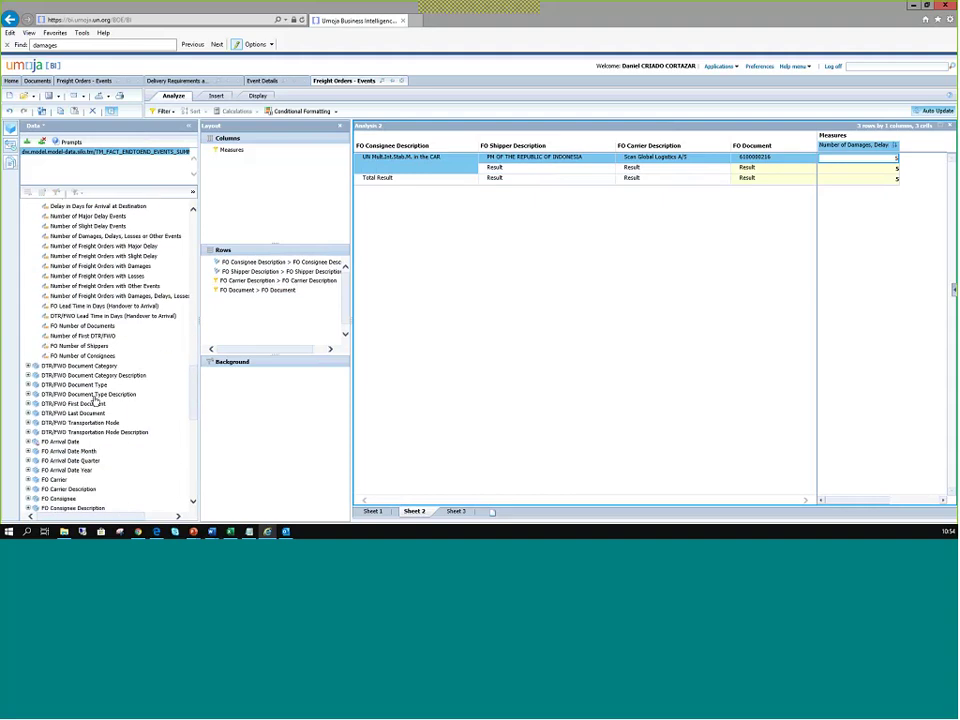
left_click_drag(96, 397, 267, 272)
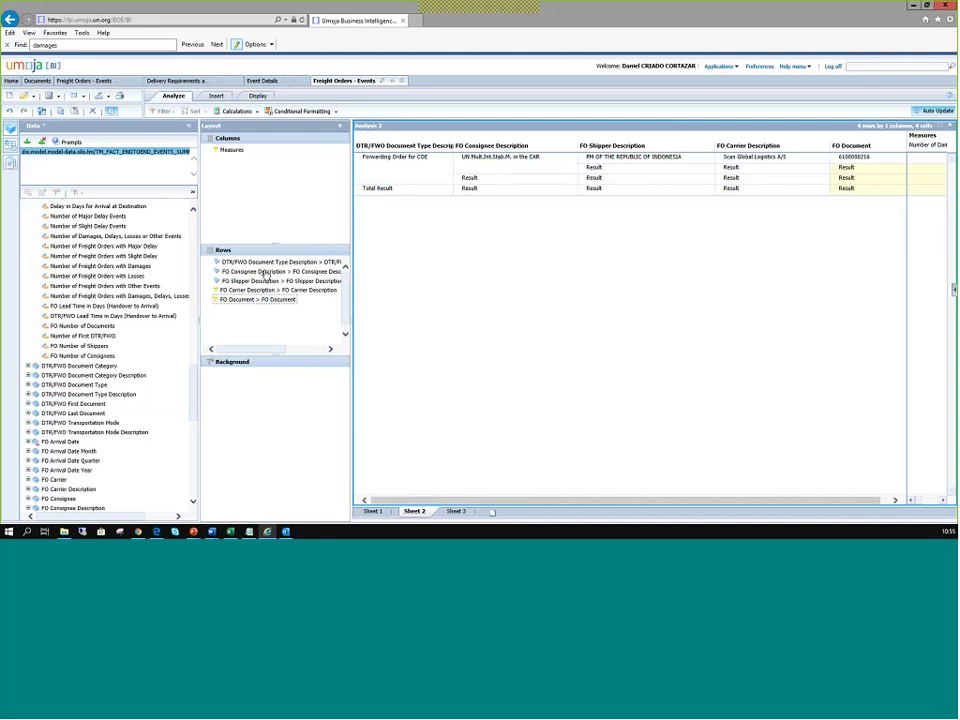
Add FU First Document to the rows between DTR/FWO Document Type Description and FO Consignee Description, and select its document entry
scroll(93, 322, "down", 8)
scroll(93, 322, "down", 2)
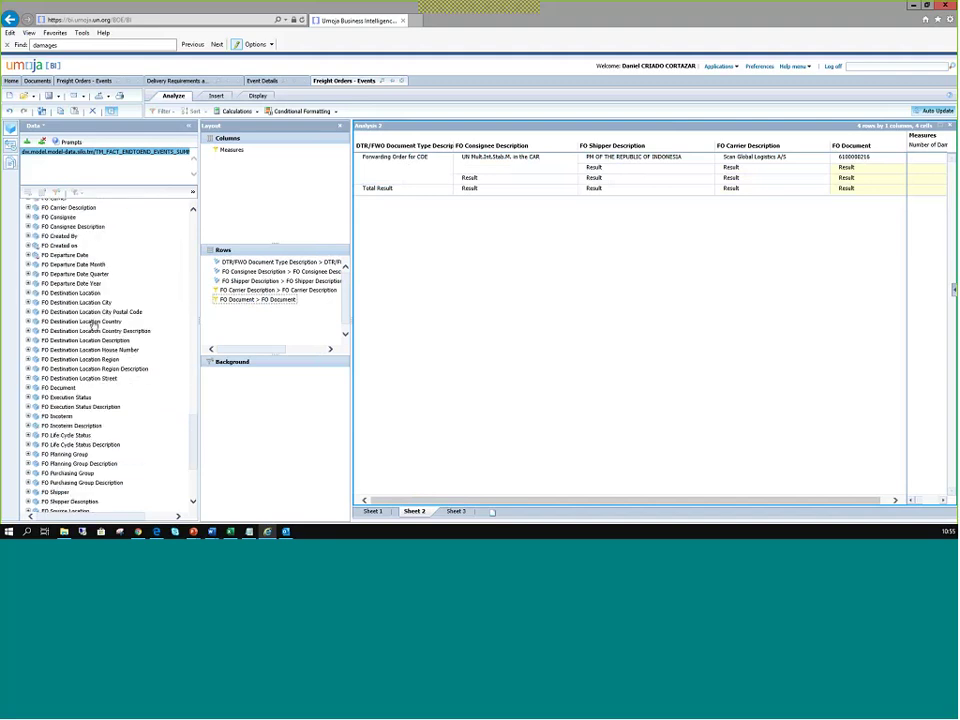
scroll(93, 322, "down", 2)
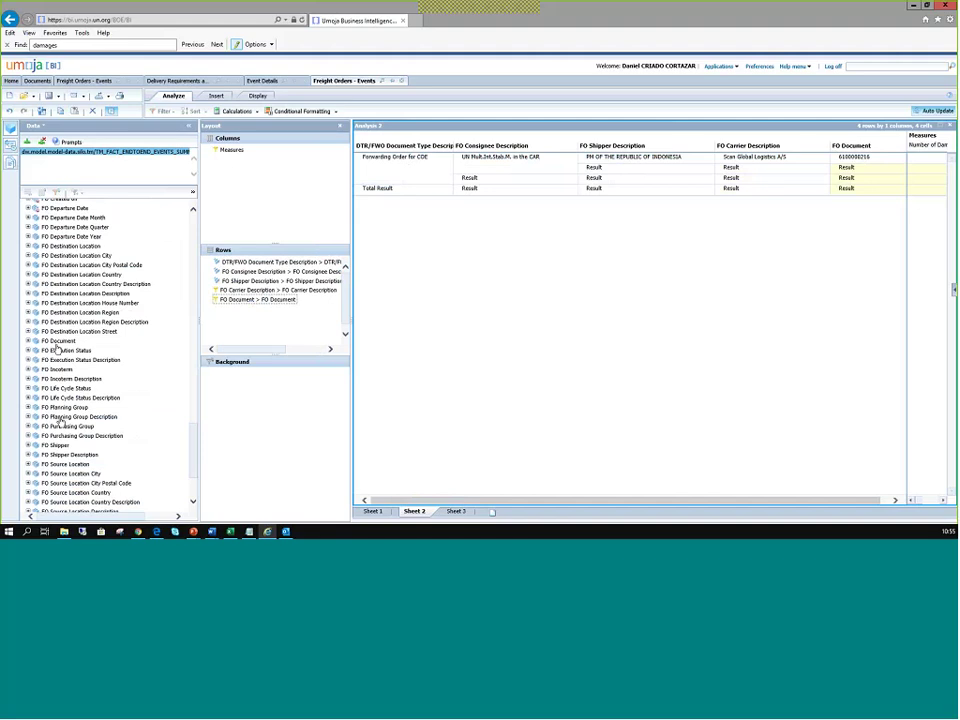
scroll(57, 348, "down", 3)
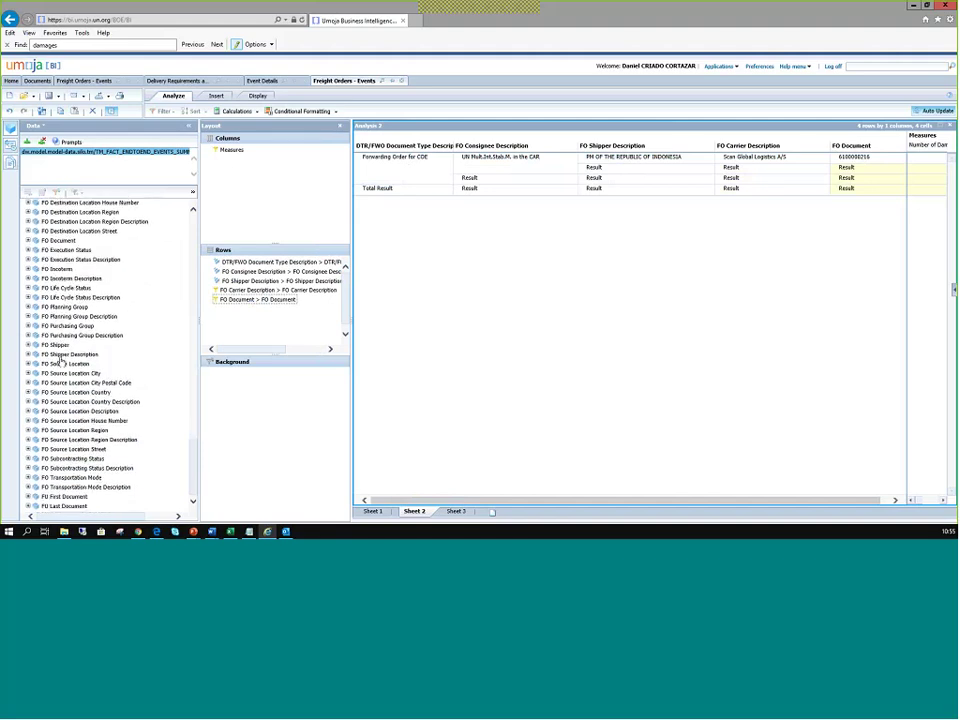
left_click(62, 497)
left_click_drag(83, 431, 278, 289)
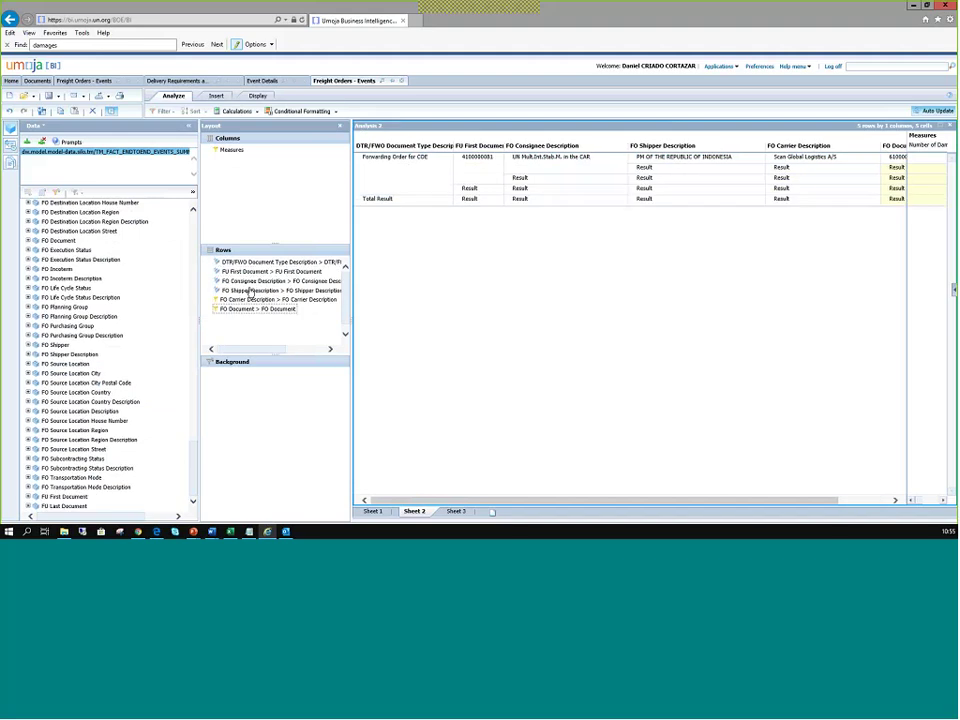
left_click(489, 195)
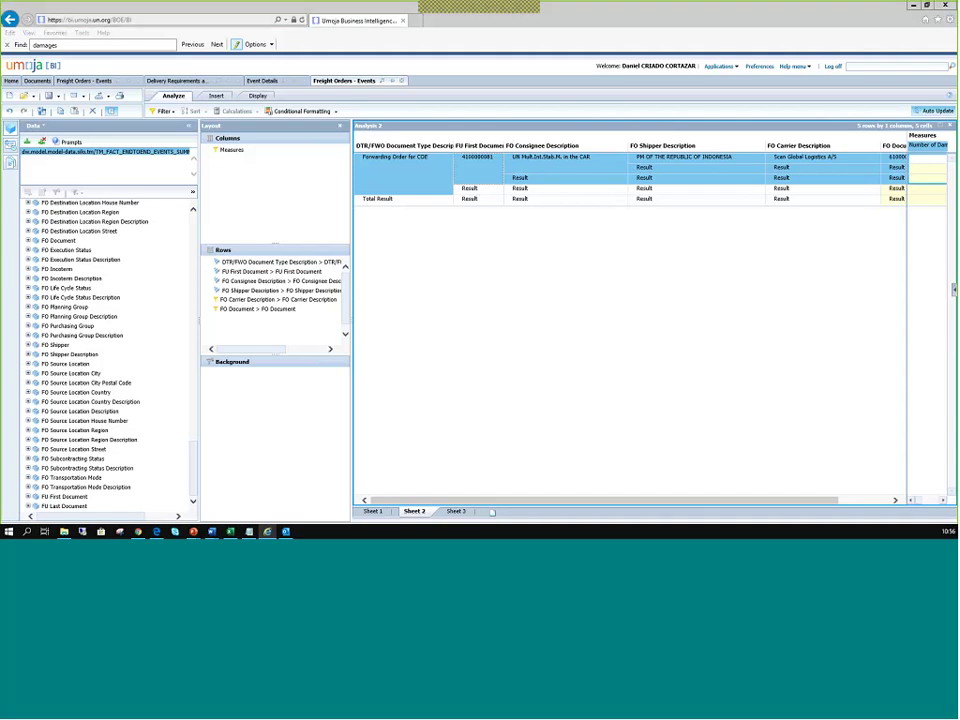
Switch to the PowerPoint slide show to review the remaining Freight Order - Event questions and the following slide, and return to the BI report
key("alt+Tab")
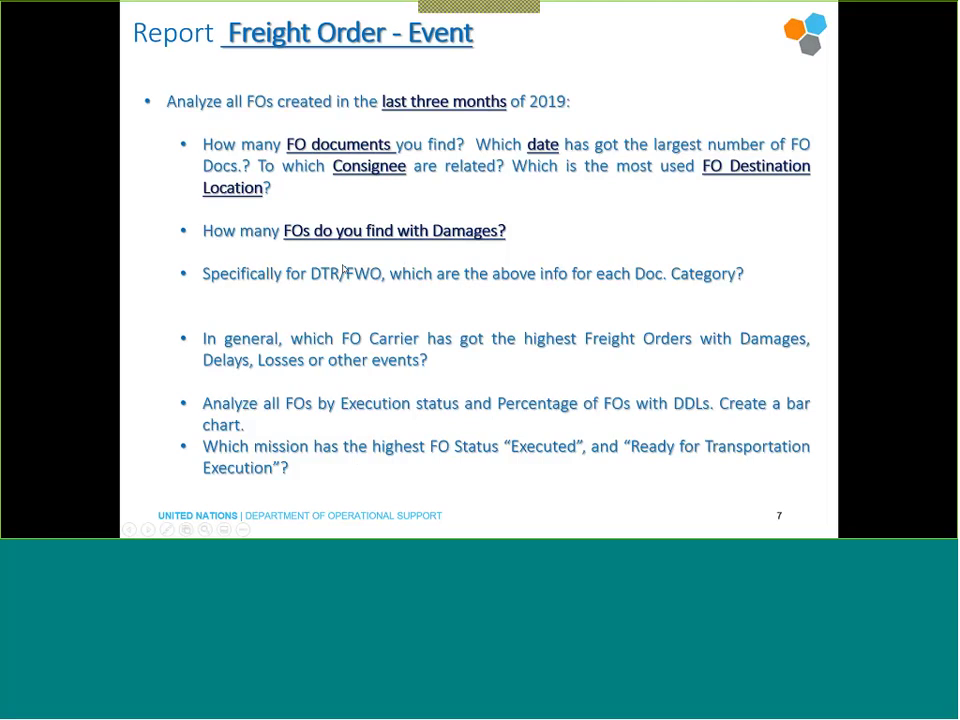
key("Right")
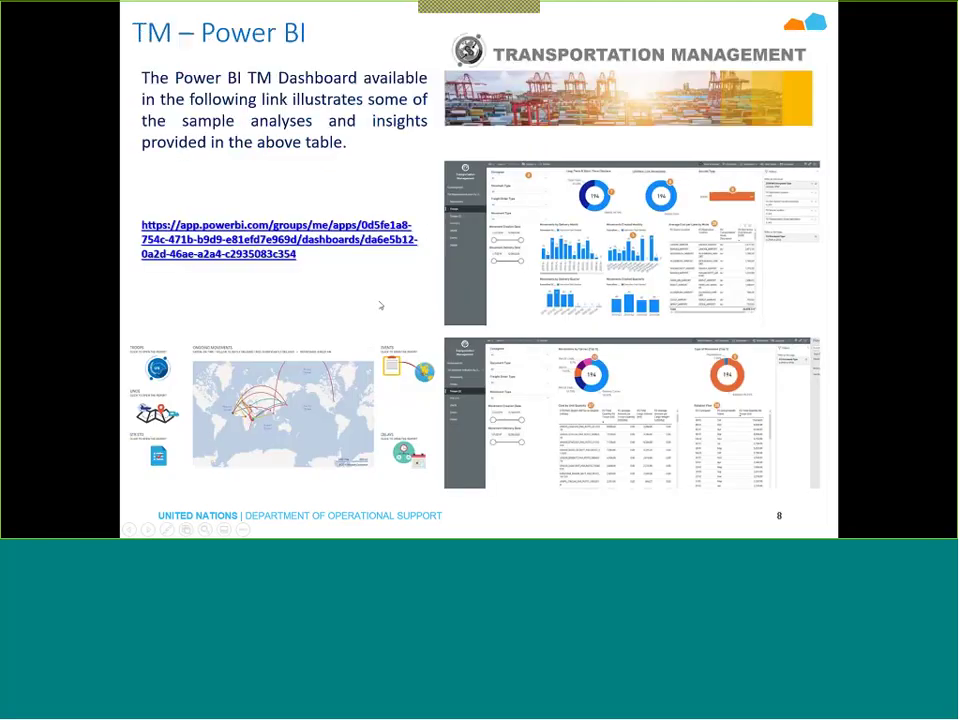
key("Left")
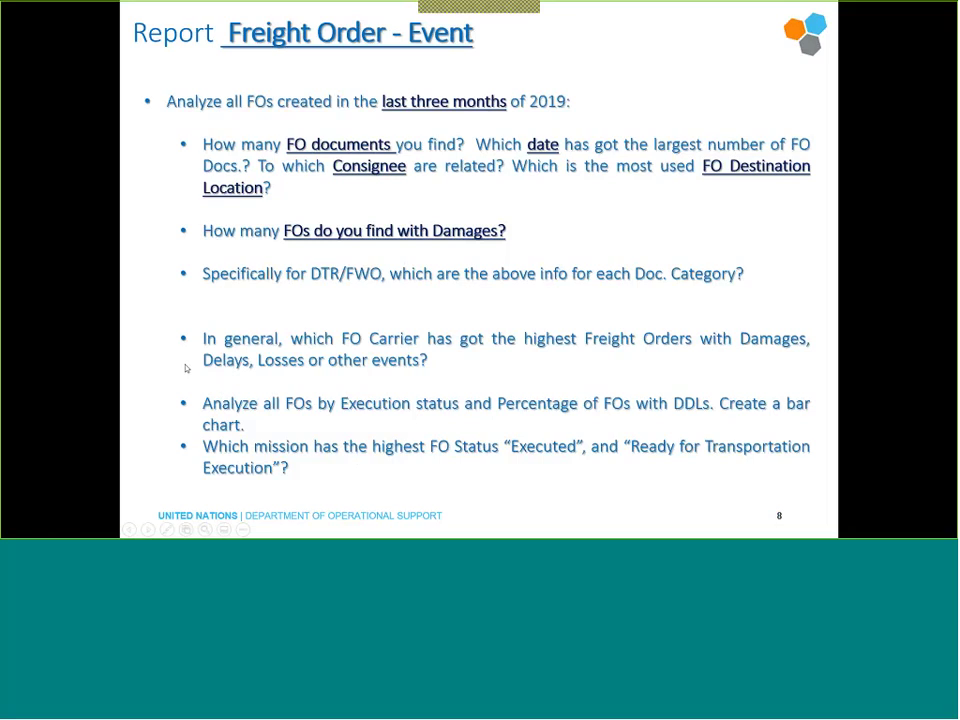
key("Left")
key("alt+Tab")
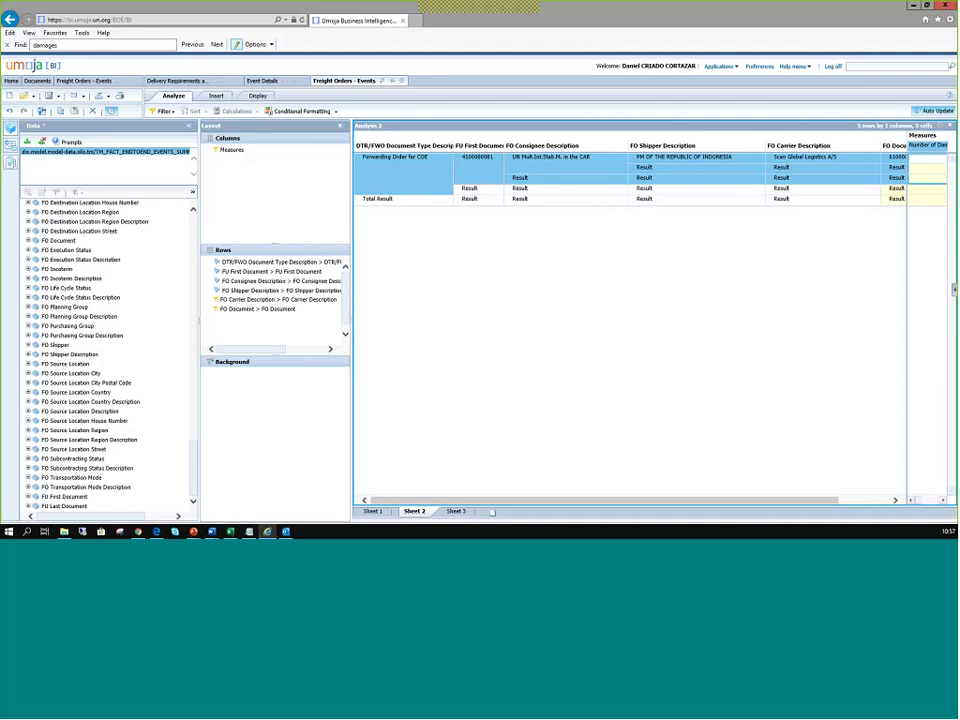
Insert a new analysis on Sheet 3 and recheck the slide's question about execution status and percentage of FOs with DDLs
left_click(455, 512)
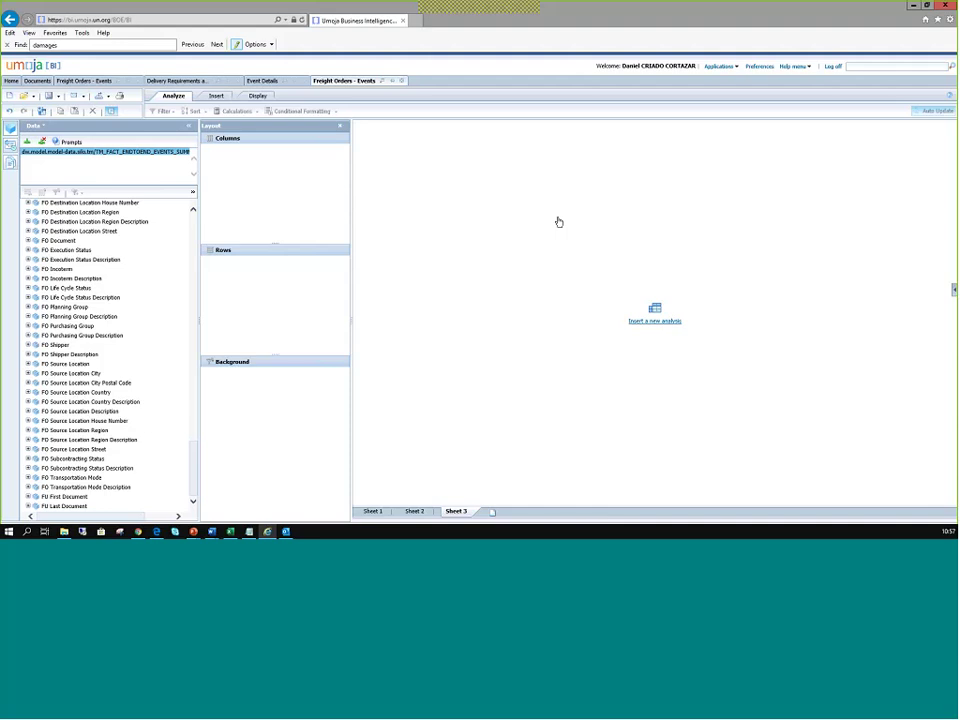
left_click(677, 322)
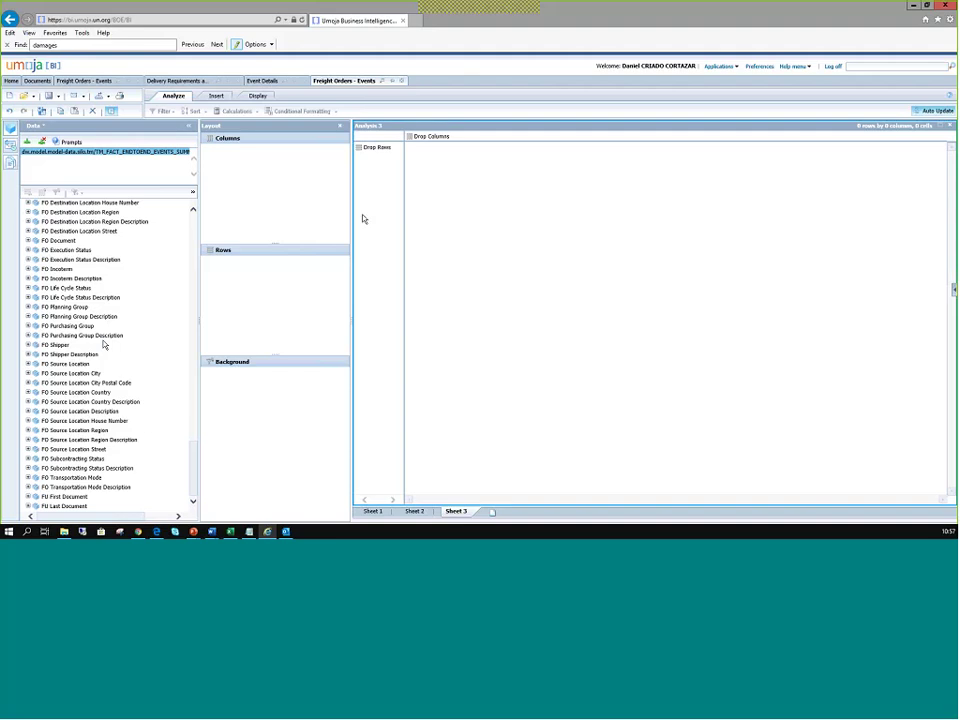
key("alt+Tab")
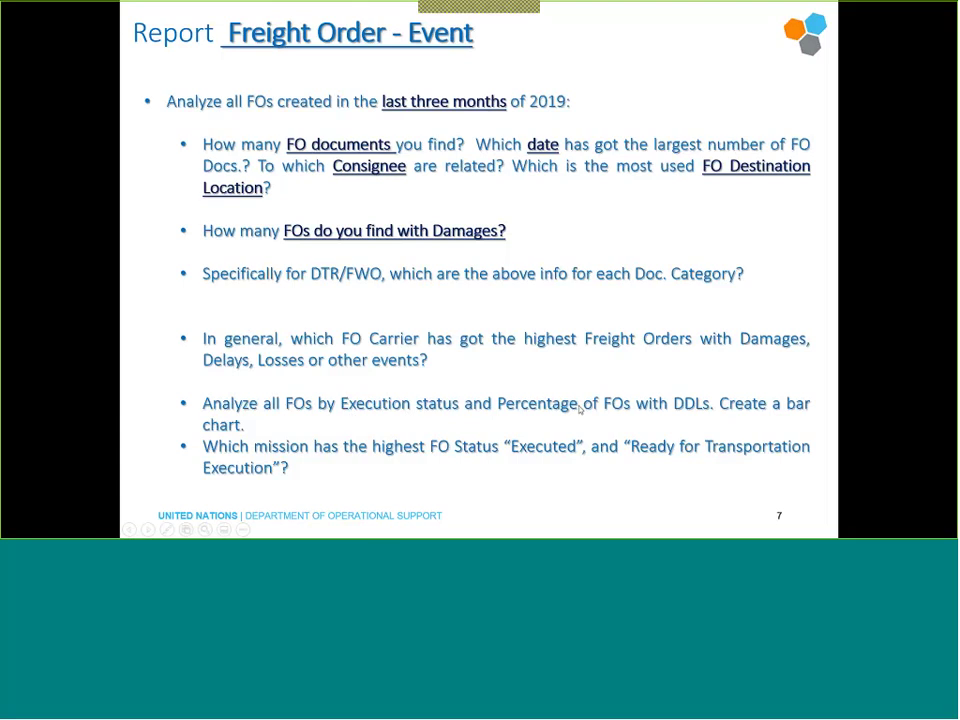
key("alt+Tab")
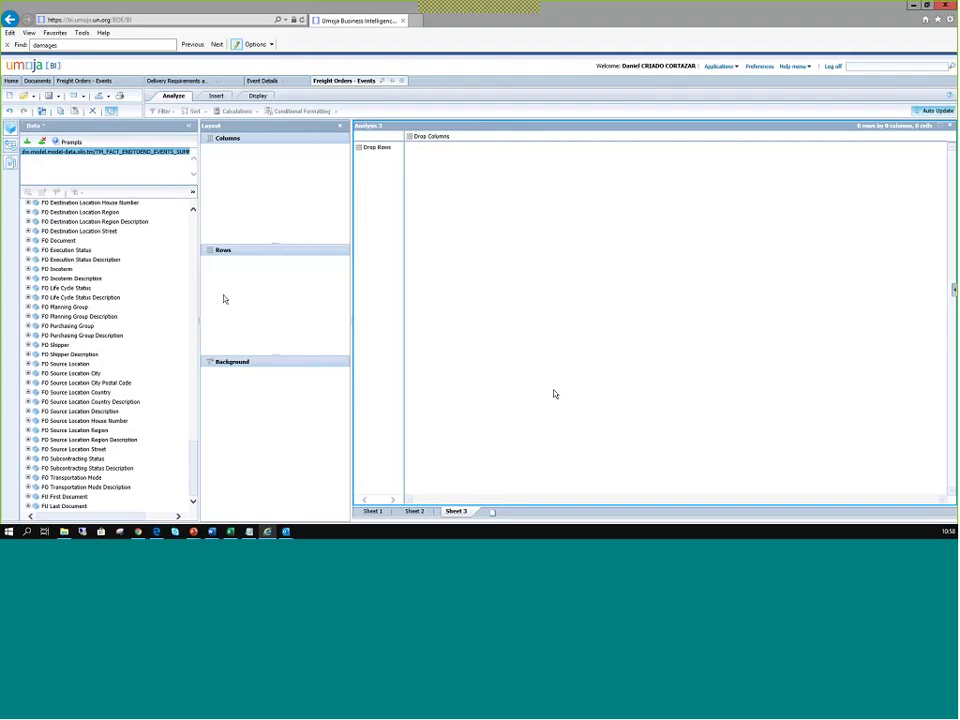
Examine the list of available measures for one giving the percentage of FOs with DDLs, rechecking the question on the slide
left_click_drag(193, 470, 208, 227)
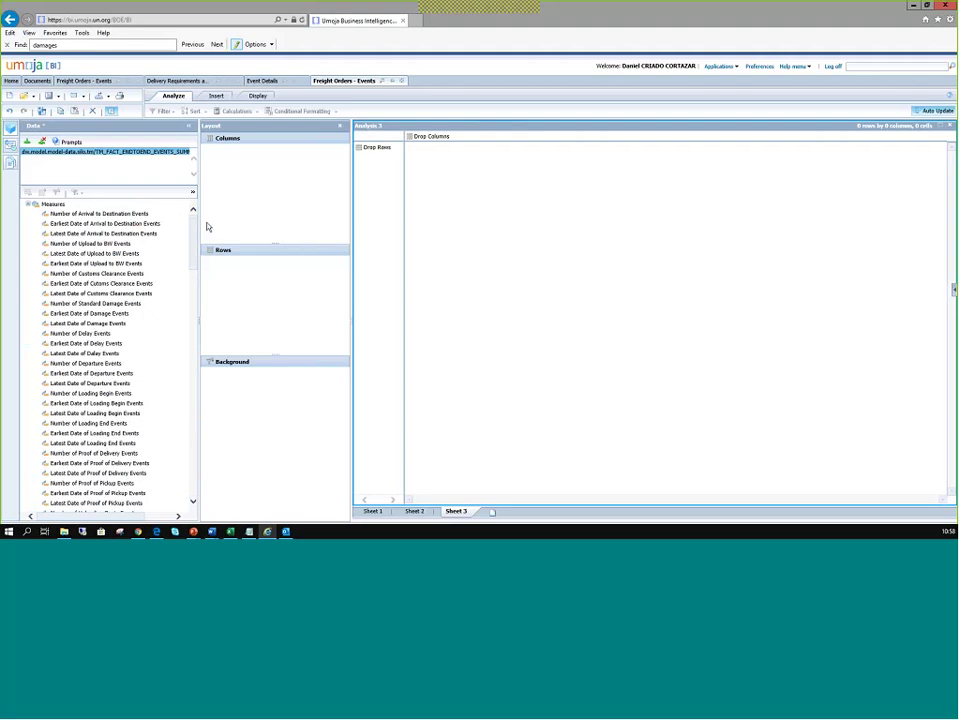
scroll(123, 282, "down", 2)
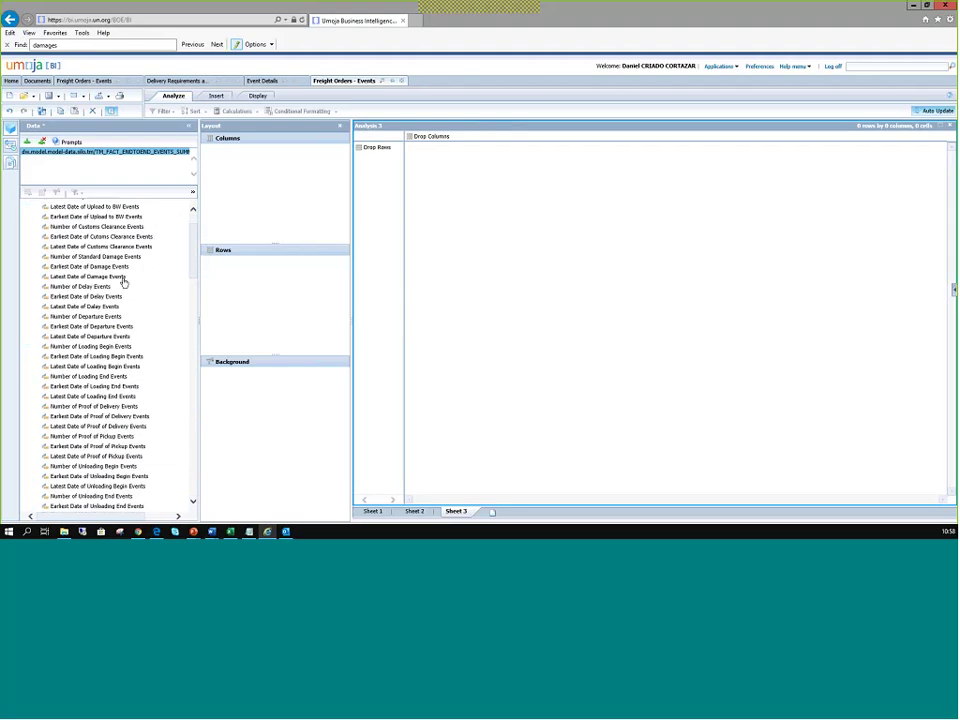
scroll(123, 282, "down", 4)
scroll(123, 283, "down", 2)
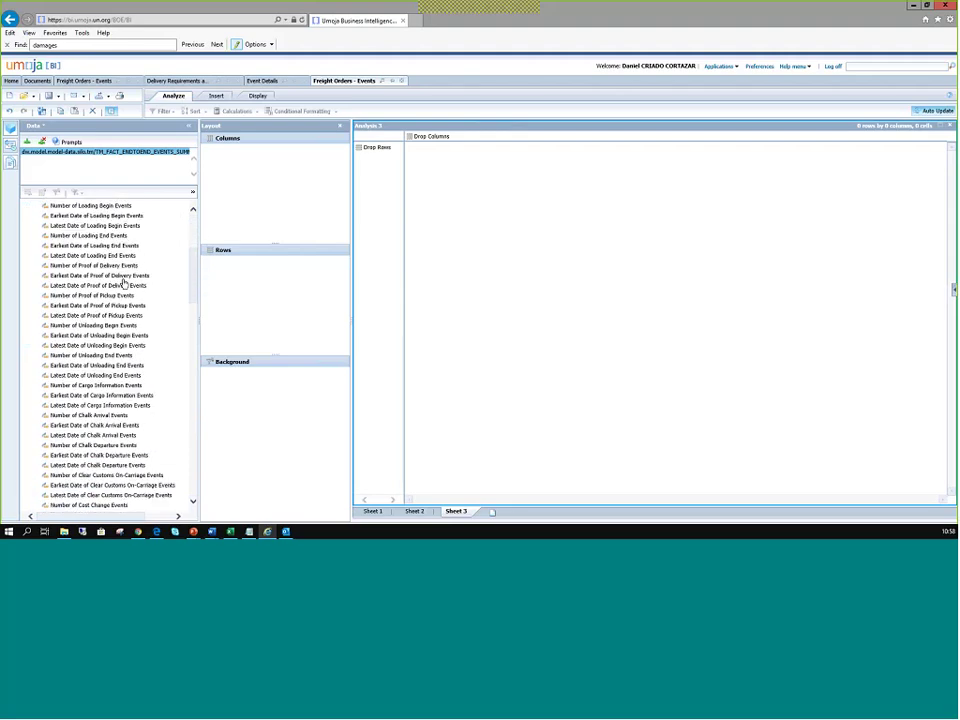
key("alt+Tab")
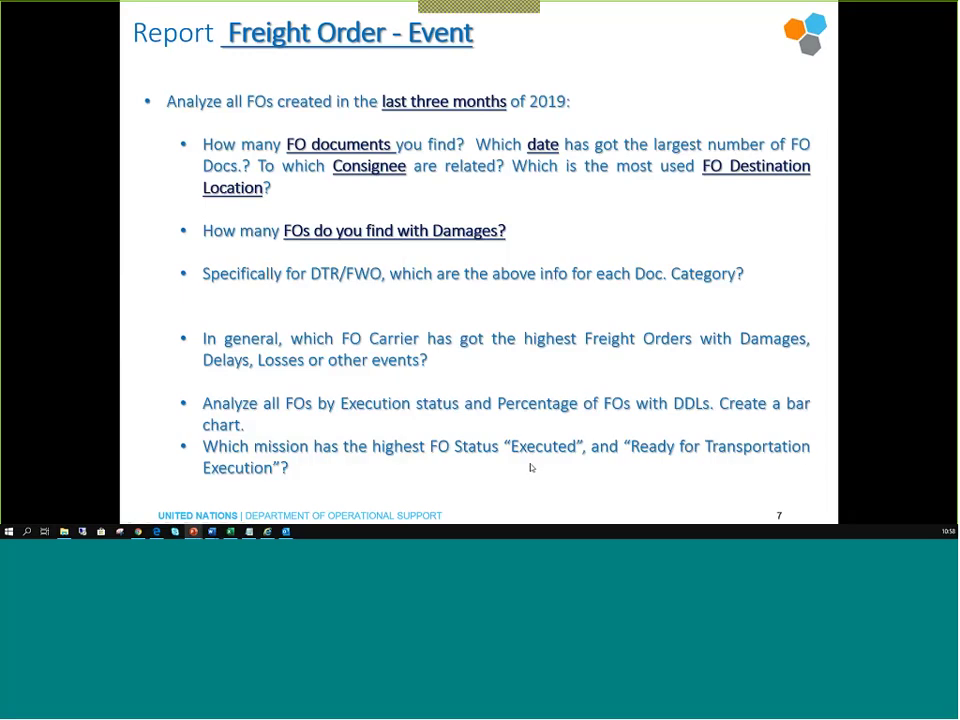
key("alt+Tab")
scroll(153, 393, "down", 6)
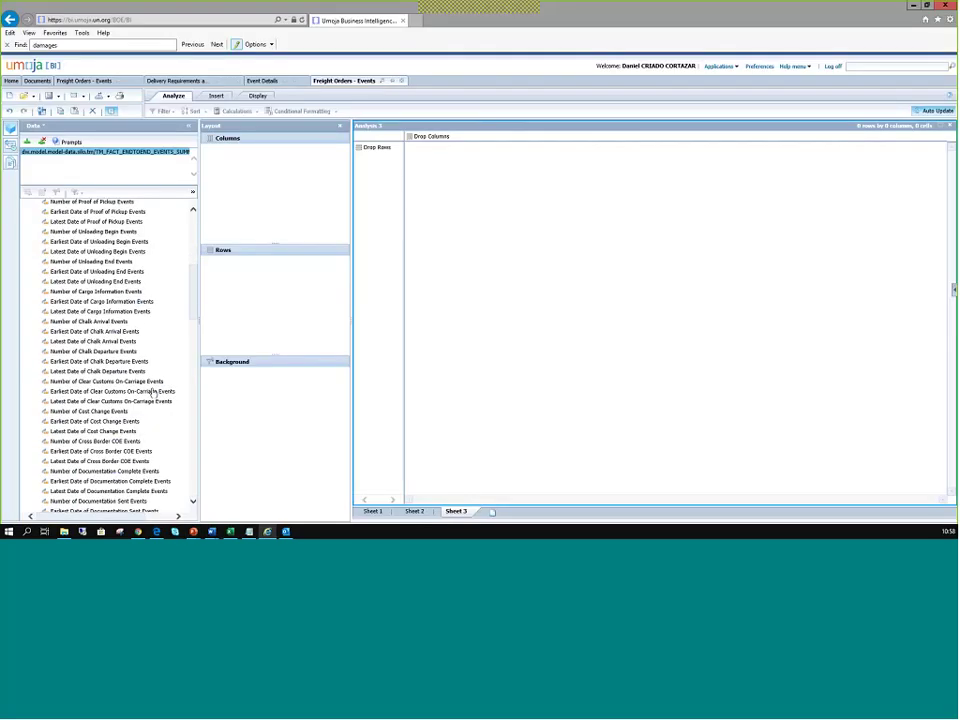
scroll(128, 384, "down", 8)
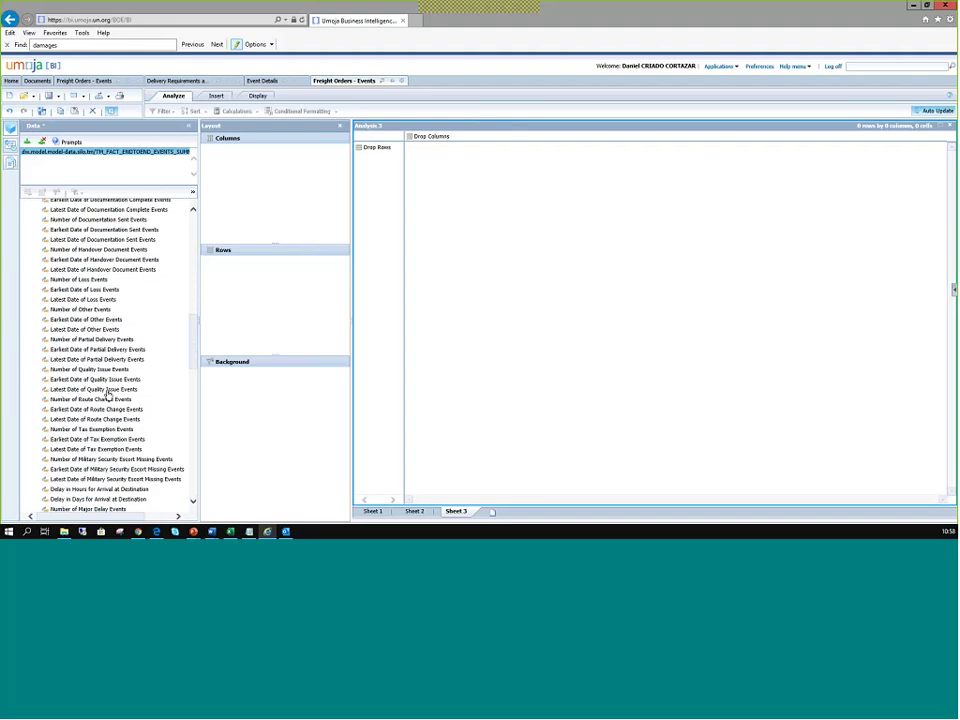
scroll(86, 321, "up", 12)
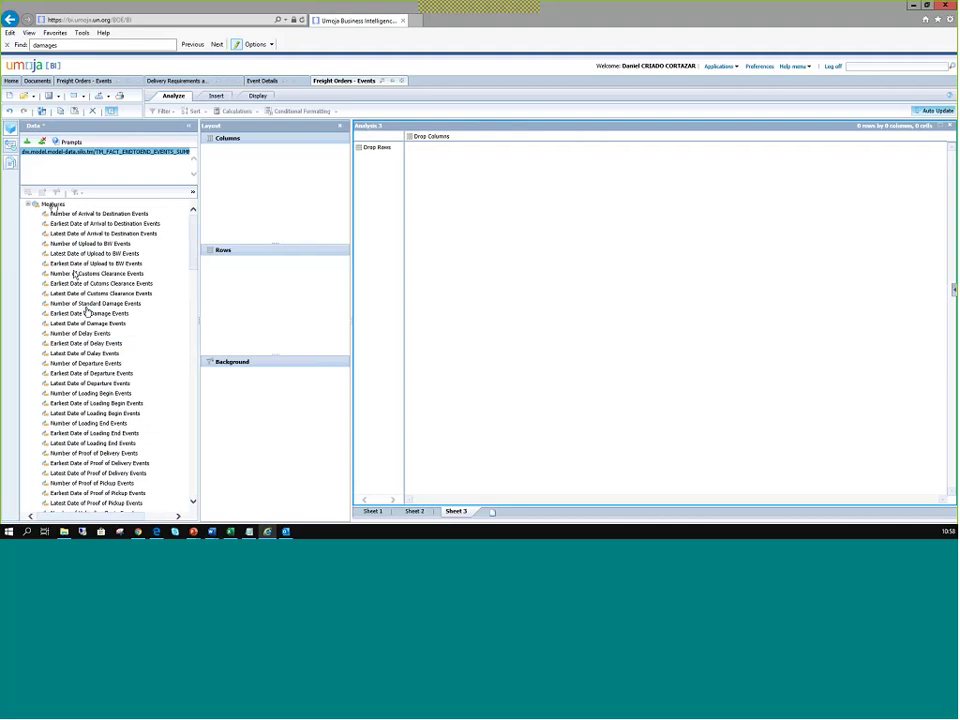
scroll(62, 252, "down", 12)
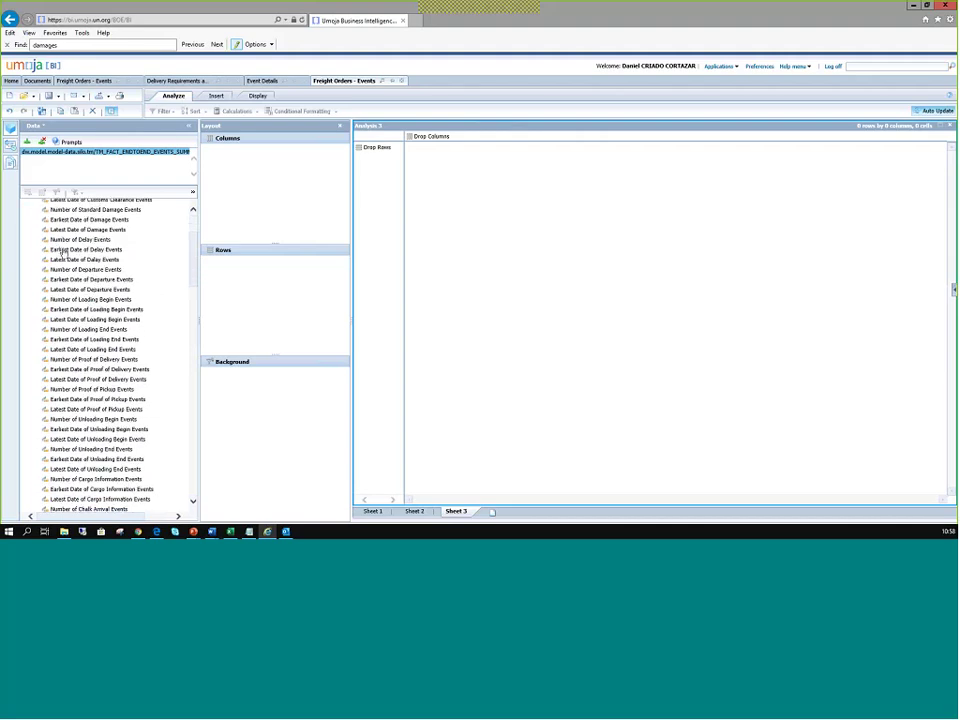
scroll(62, 252, "down", 5)
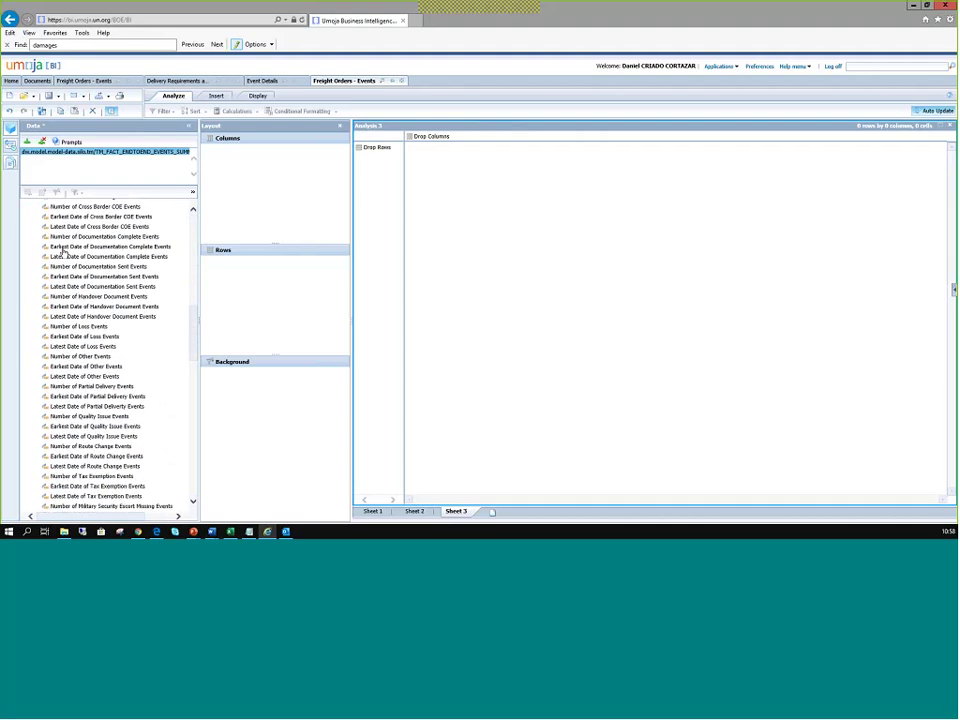
scroll(62, 252, "down", 8)
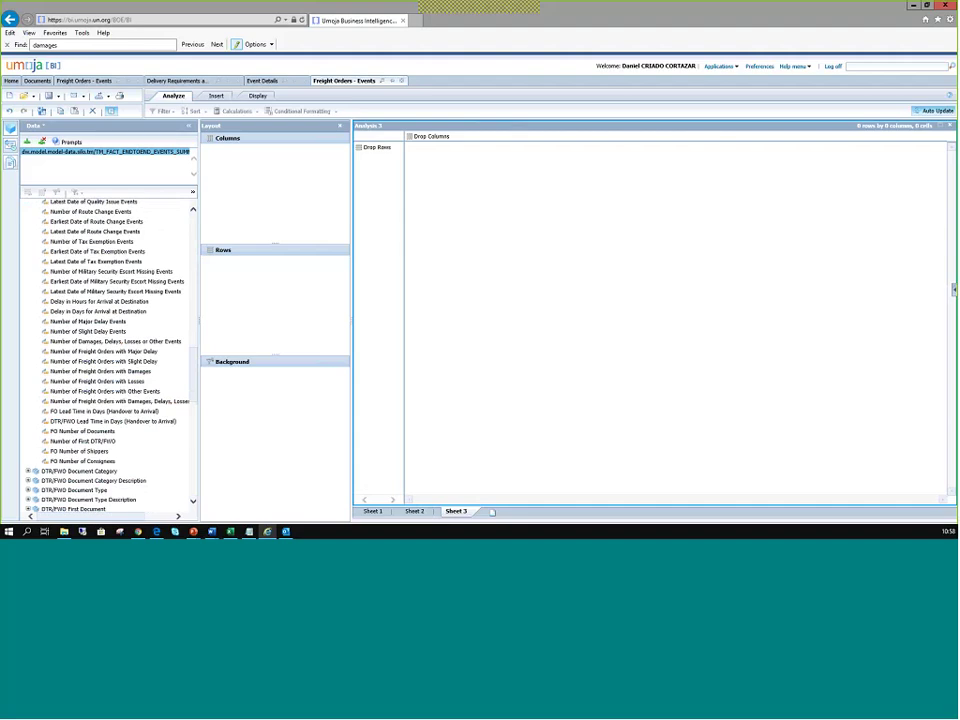
scroll(72, 422, "up", 8)
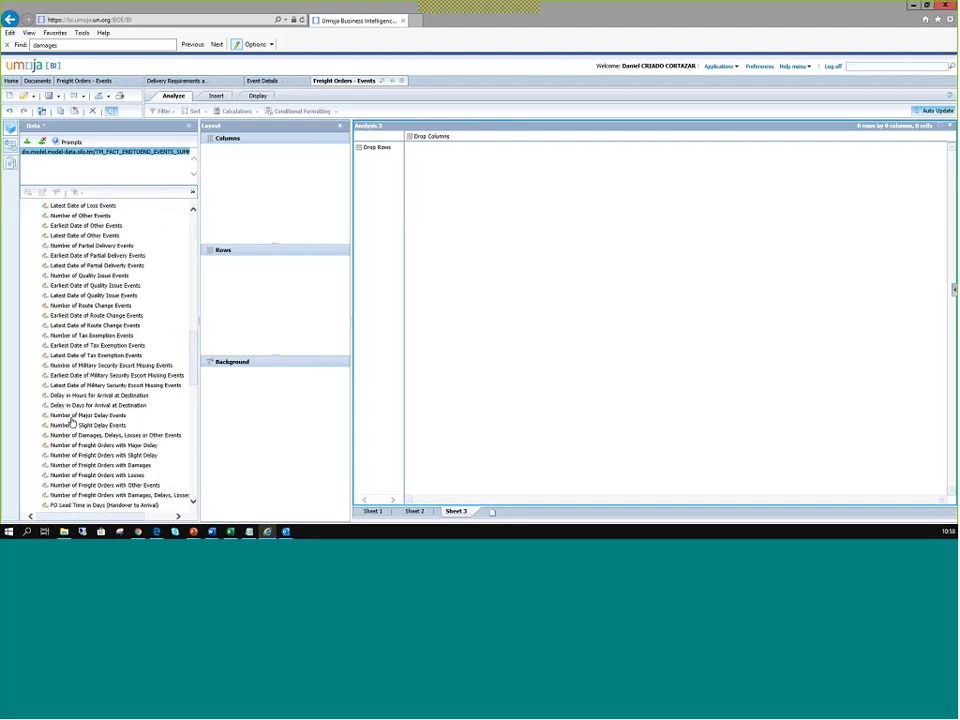
Add the whole Measures group to the columns of the Sheet 3 analysis
scroll(72, 422, "up", 15)
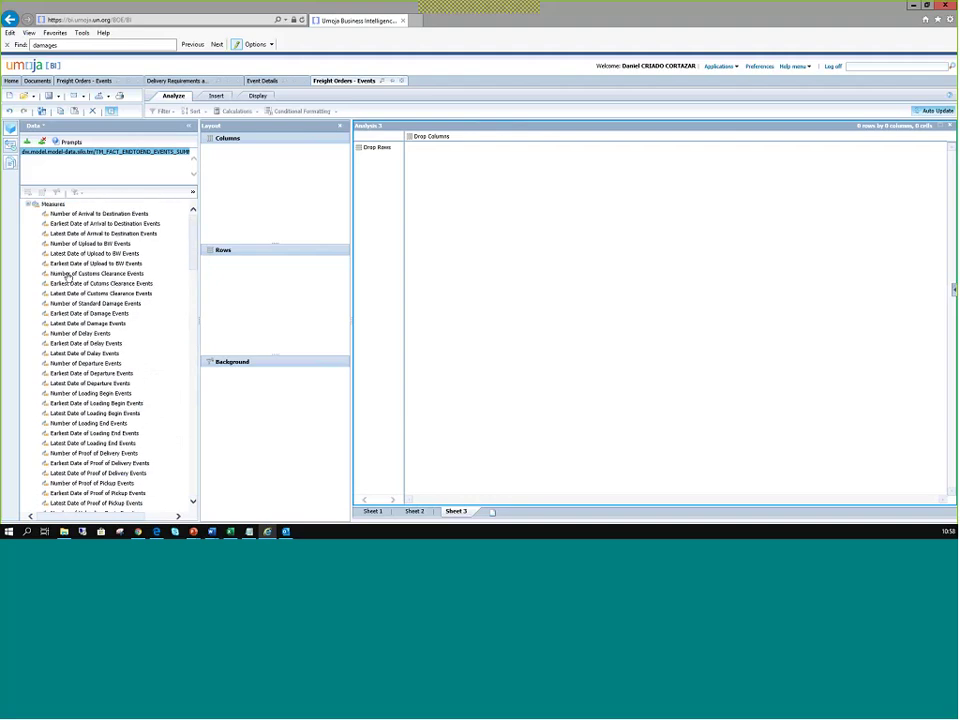
left_click_drag(53, 204, 247, 176)
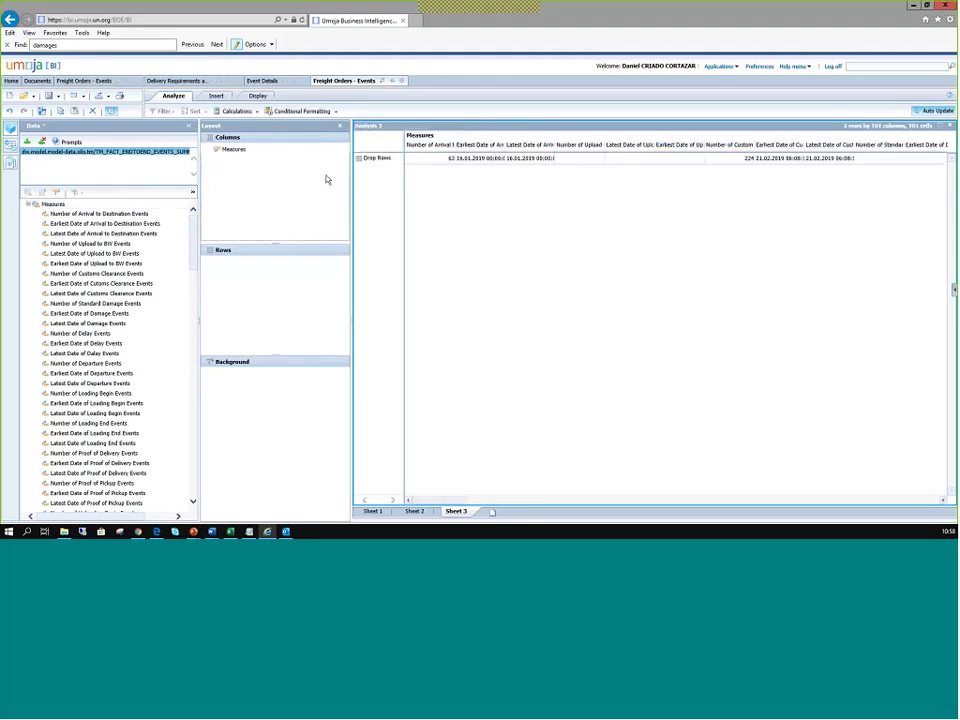
double_click(230, 156)
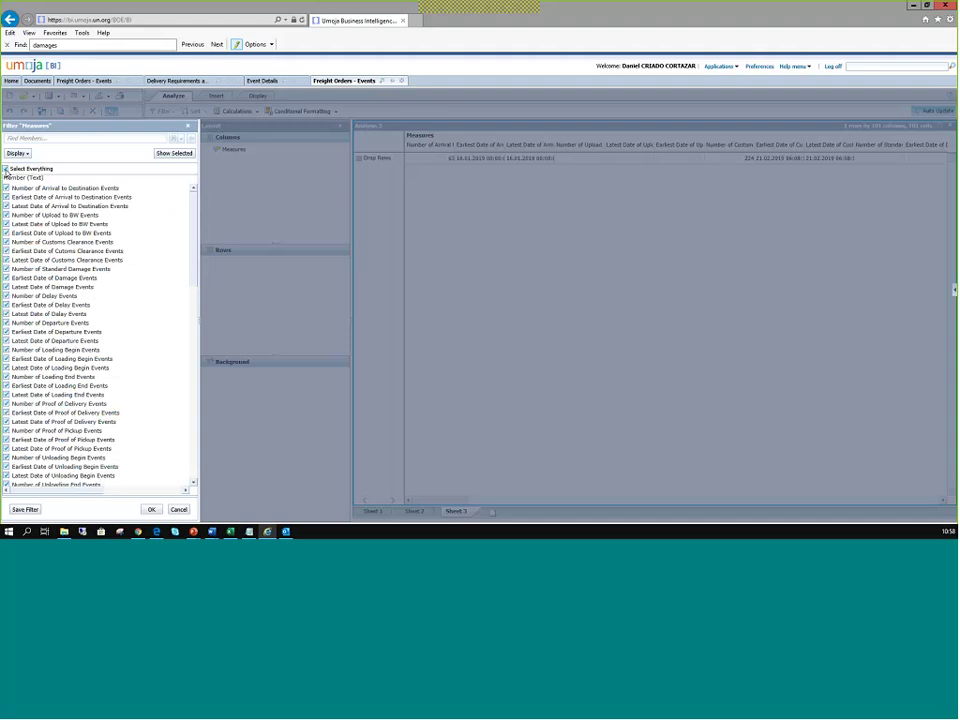
left_click(6, 170)
left_click(6, 169)
scroll(193, 245, "down", 1)
left_click_drag(190, 260, 197, 448)
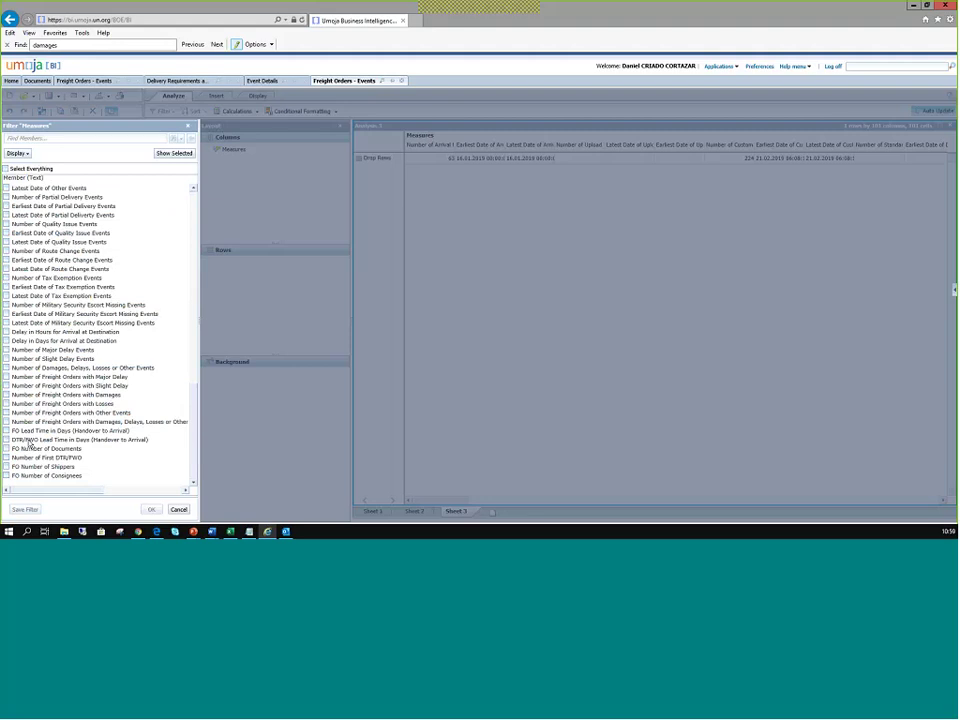
scroll(26, 440, "up", 3)
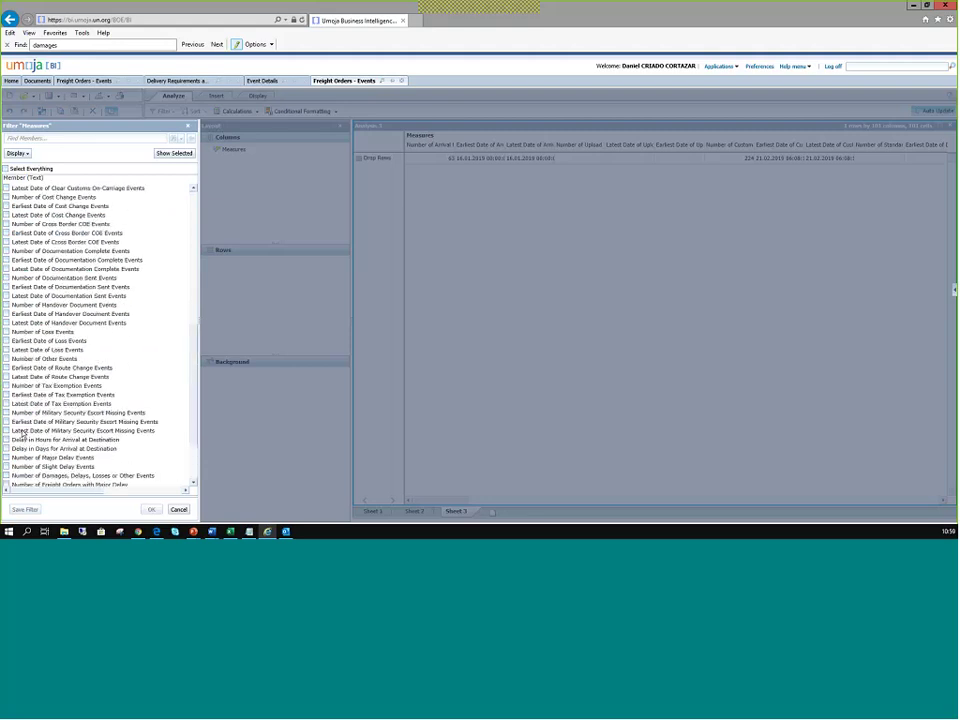
scroll(24, 434, "up", 5)
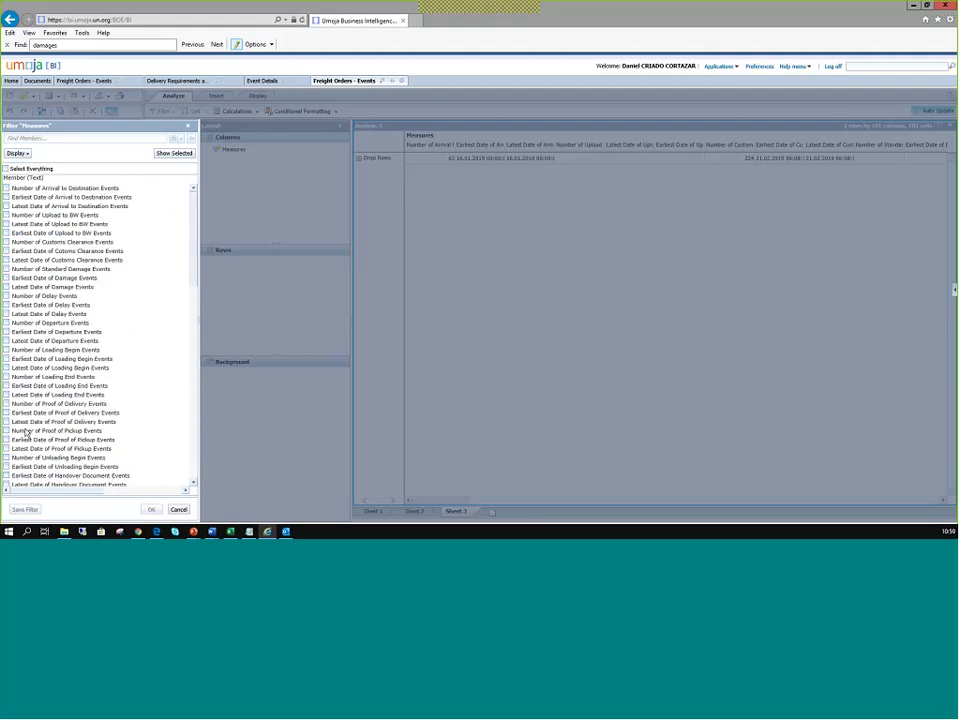
scroll(26, 432, "down", 6)
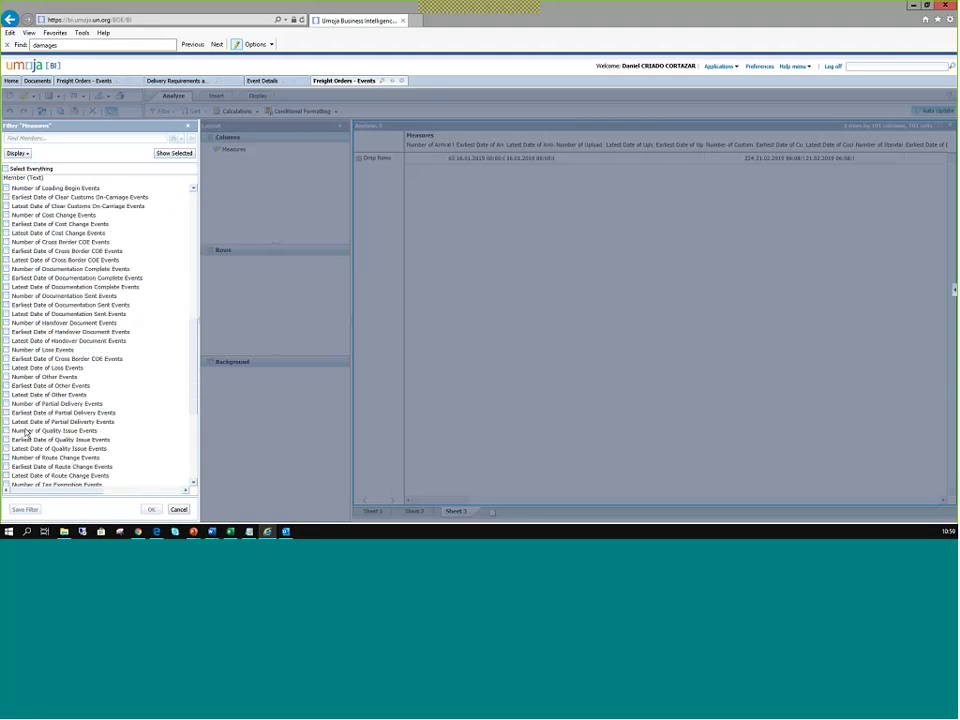
scroll(26, 432, "down", 5)
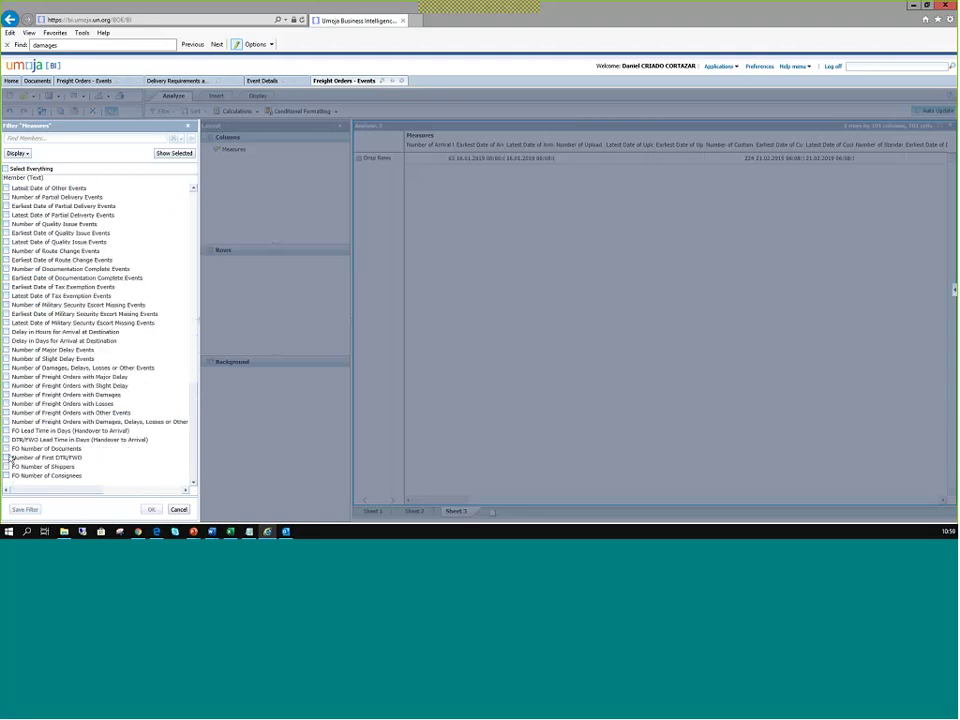
scroll(6, 450, "up", 2)
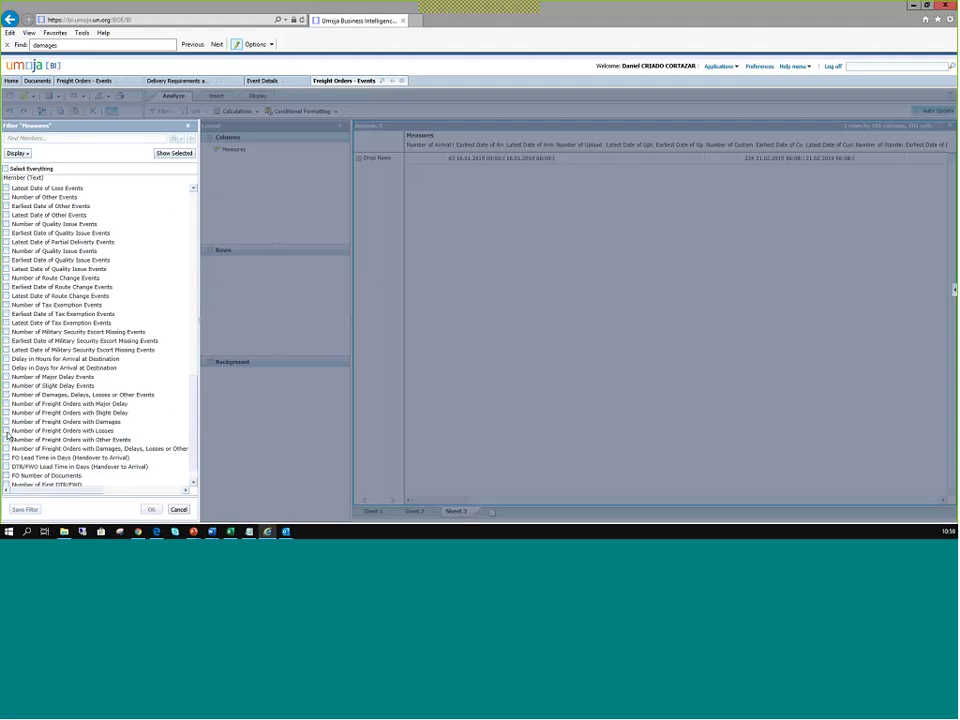
scroll(7, 435, "up", 3)
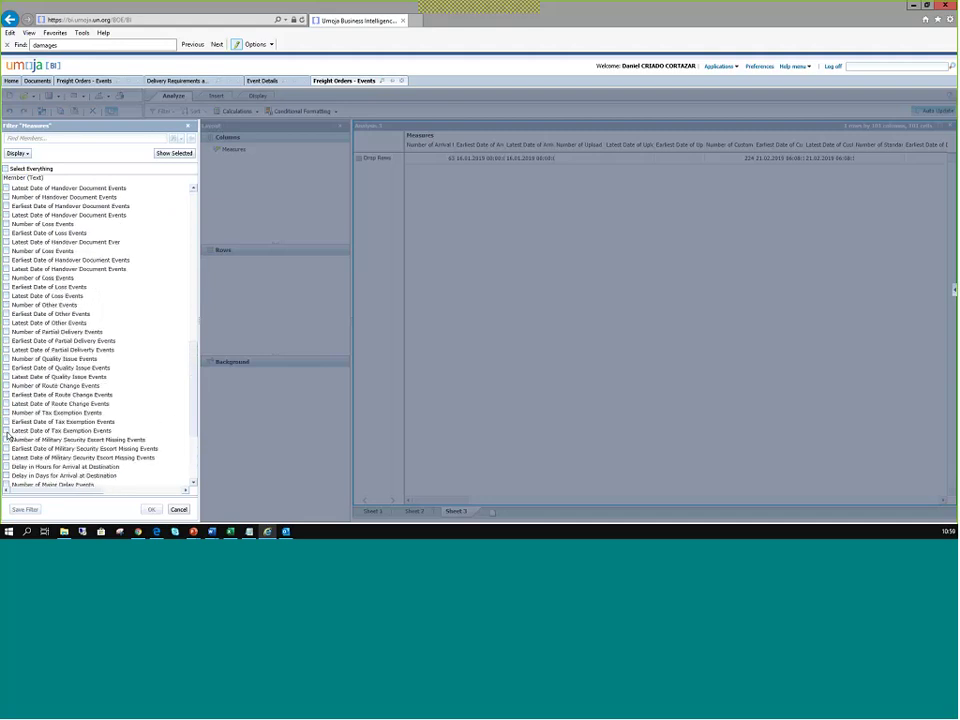
scroll(14, 431, "up", 2)
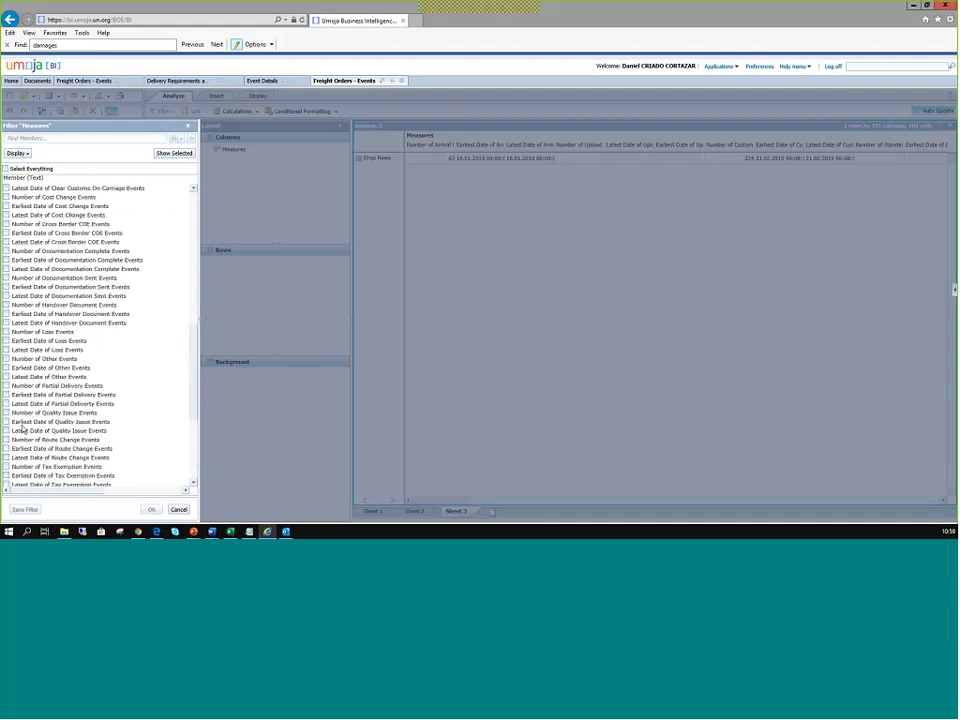
scroll(22, 428, "down", 7)
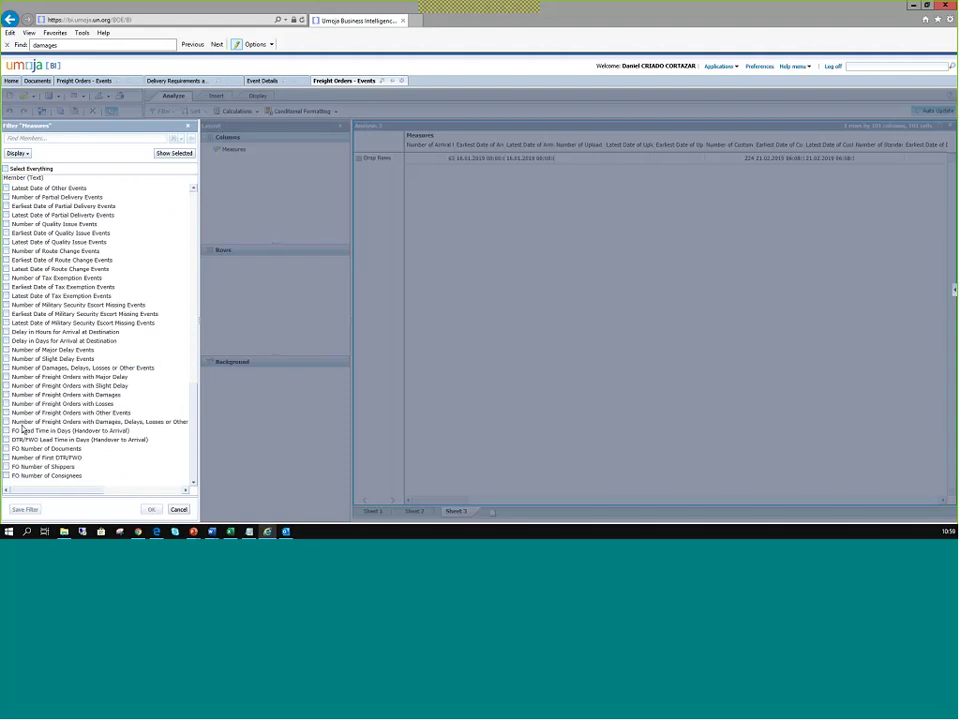
scroll(100, 330, "up", 3)
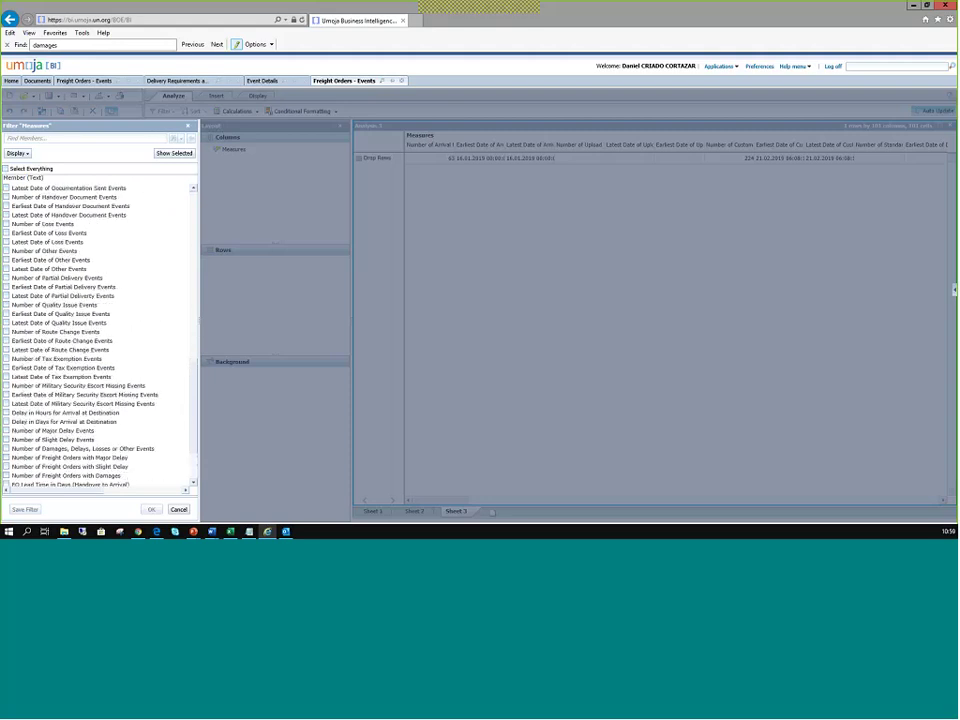
scroll(123, 261, "up", 6)
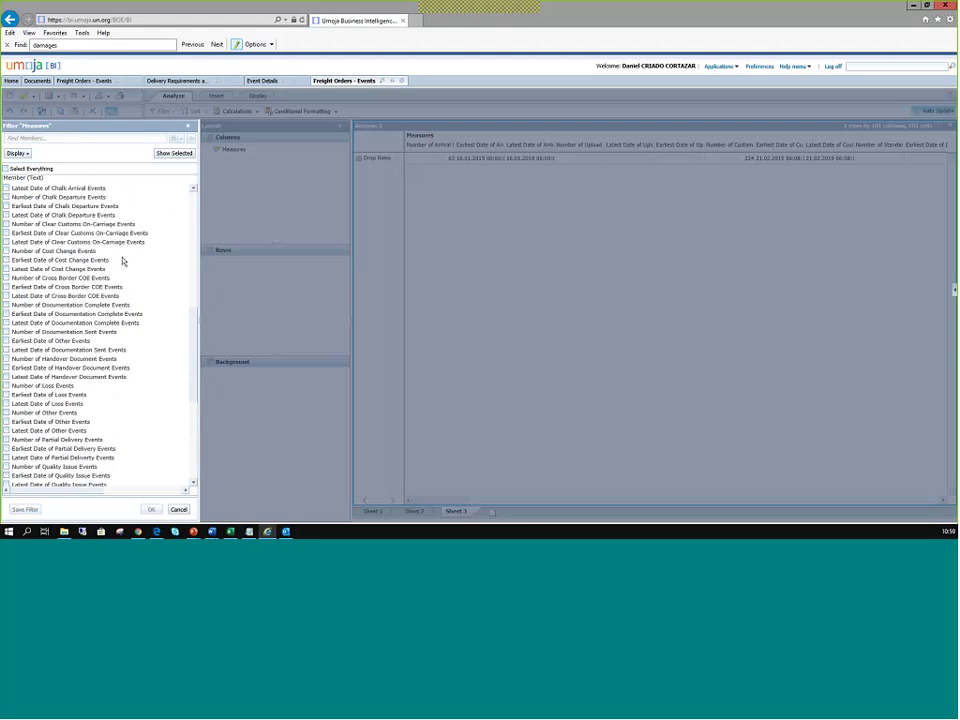
left_click(189, 128)
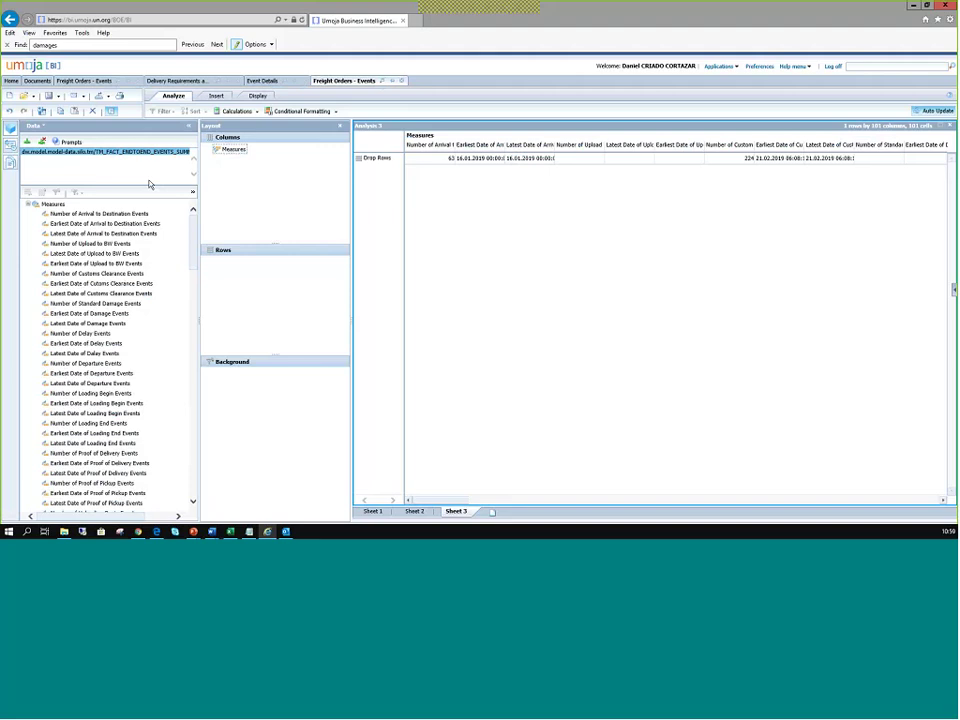
left_click(255, 112)
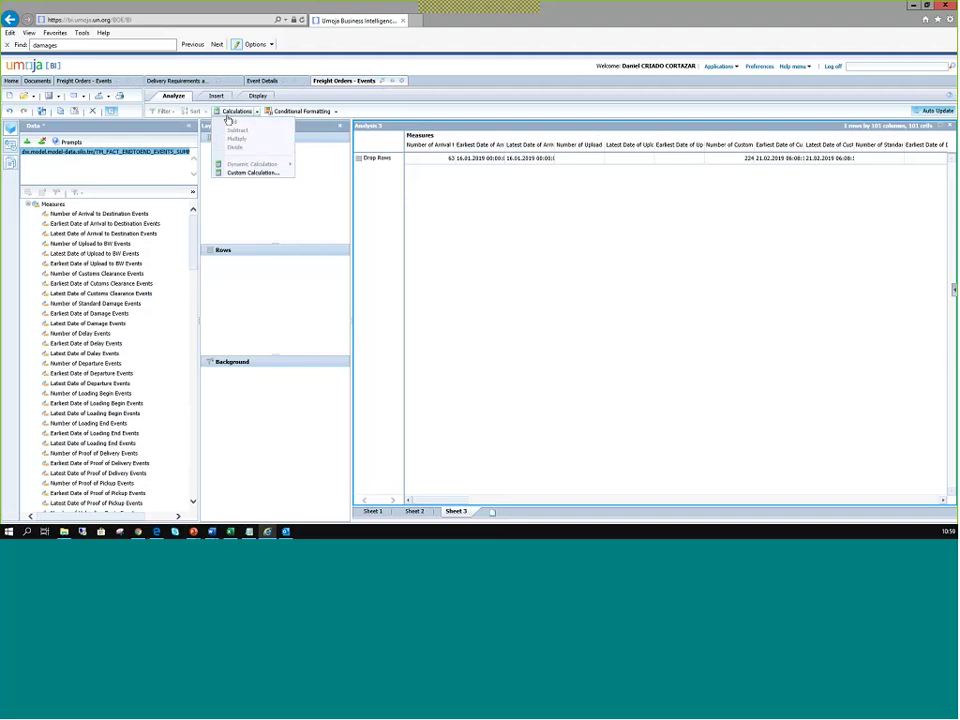
left_click(241, 174)
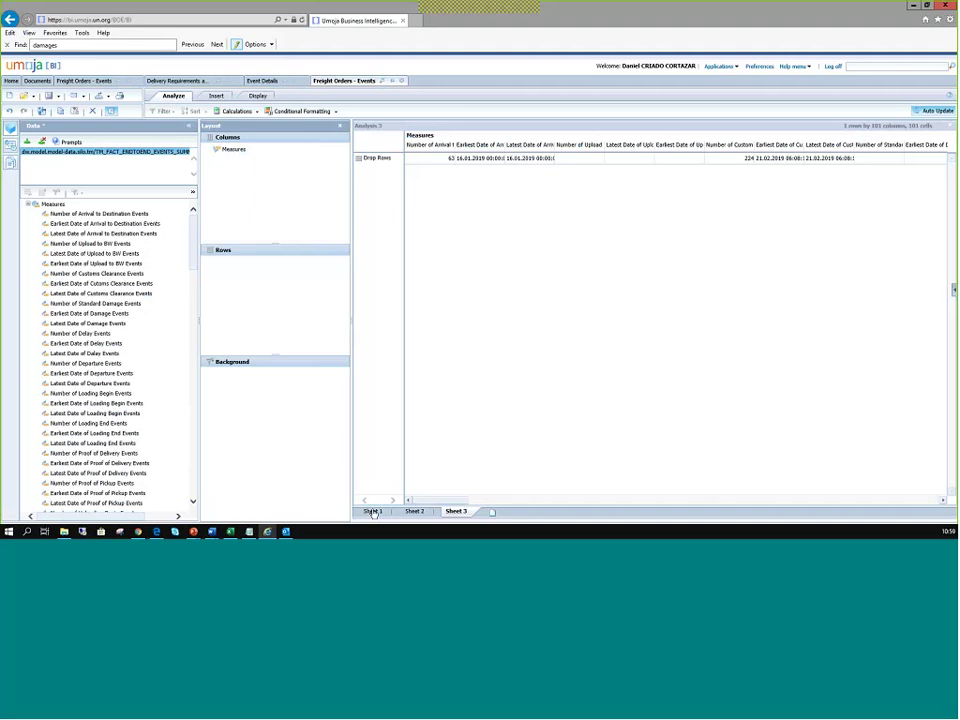
Go to Sheet 1 and look through the members of its Measures filter, leaving the selection as it is
left_click(371, 512)
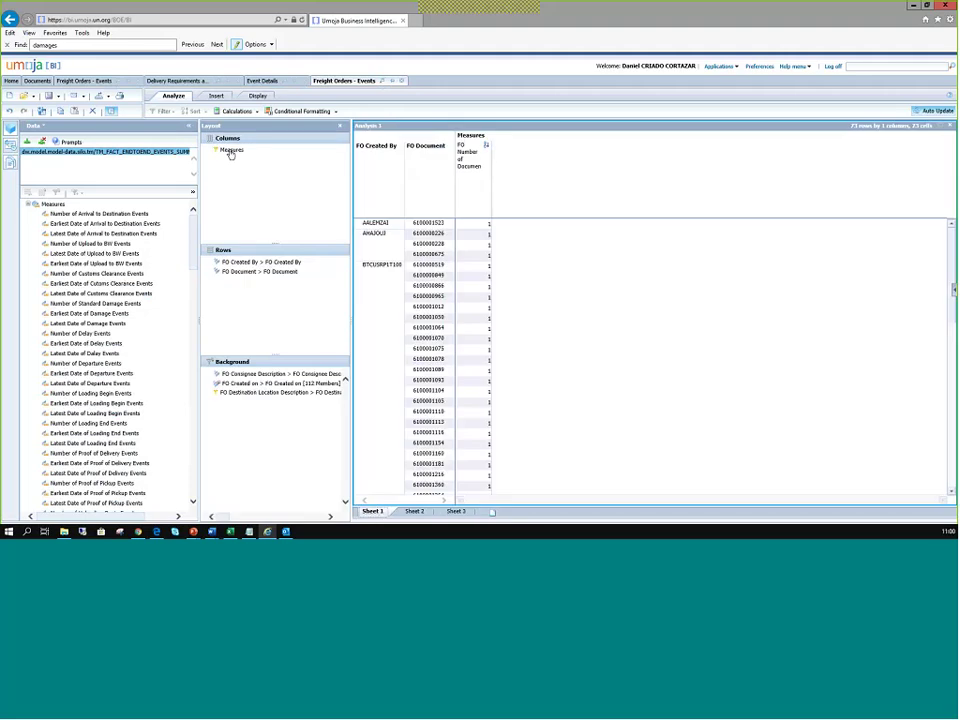
left_click_drag(231, 154, 225, 157)
double_click(230, 151)
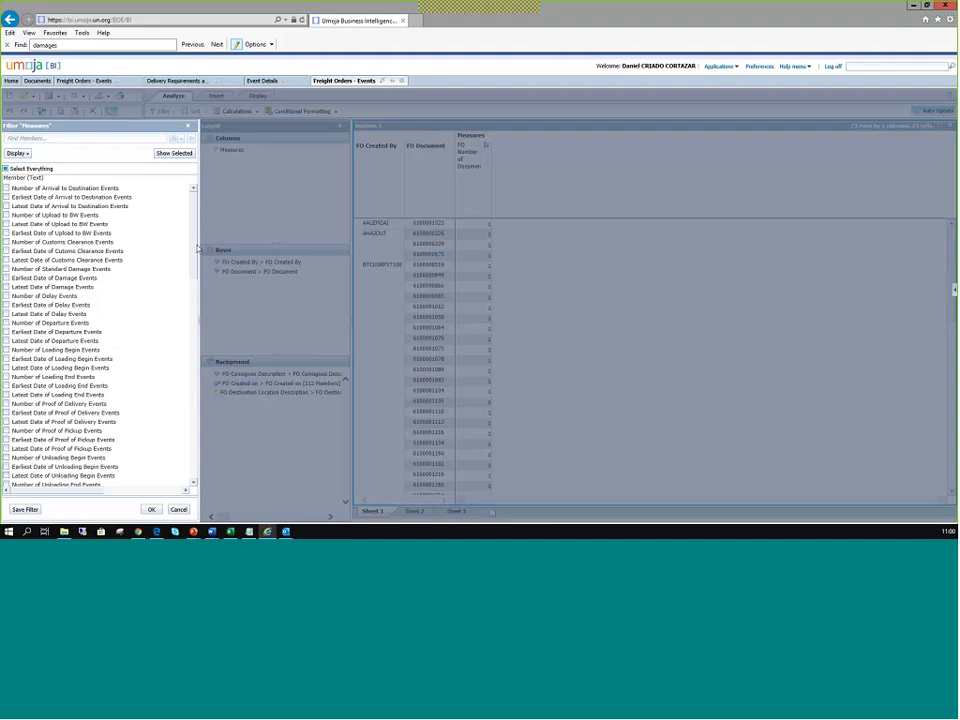
left_click_drag(195, 250, 199, 481)
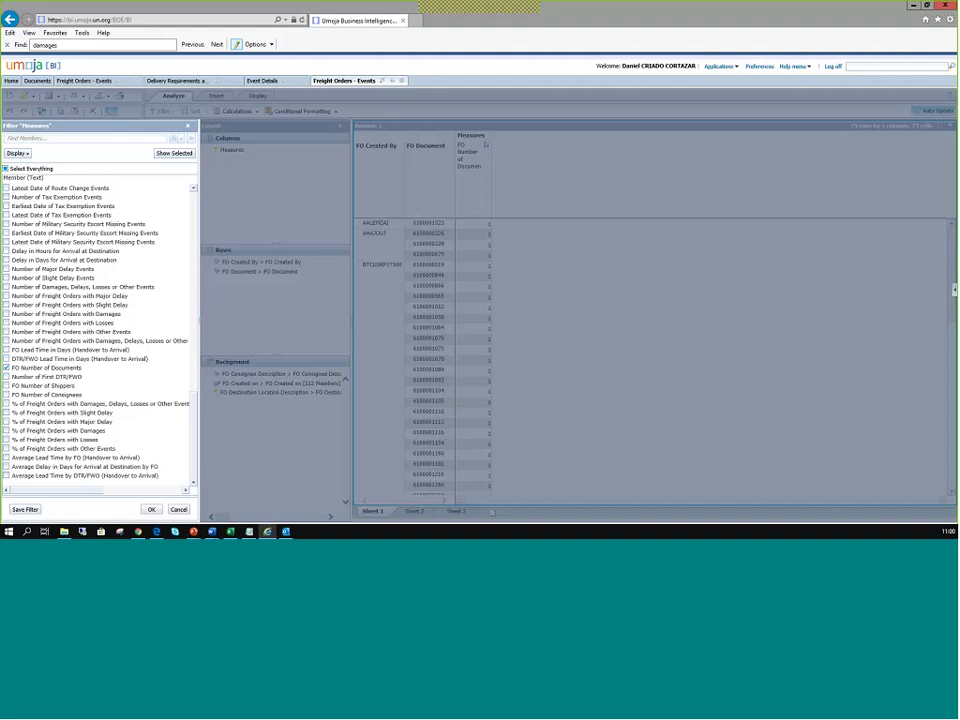
left_click(187, 129)
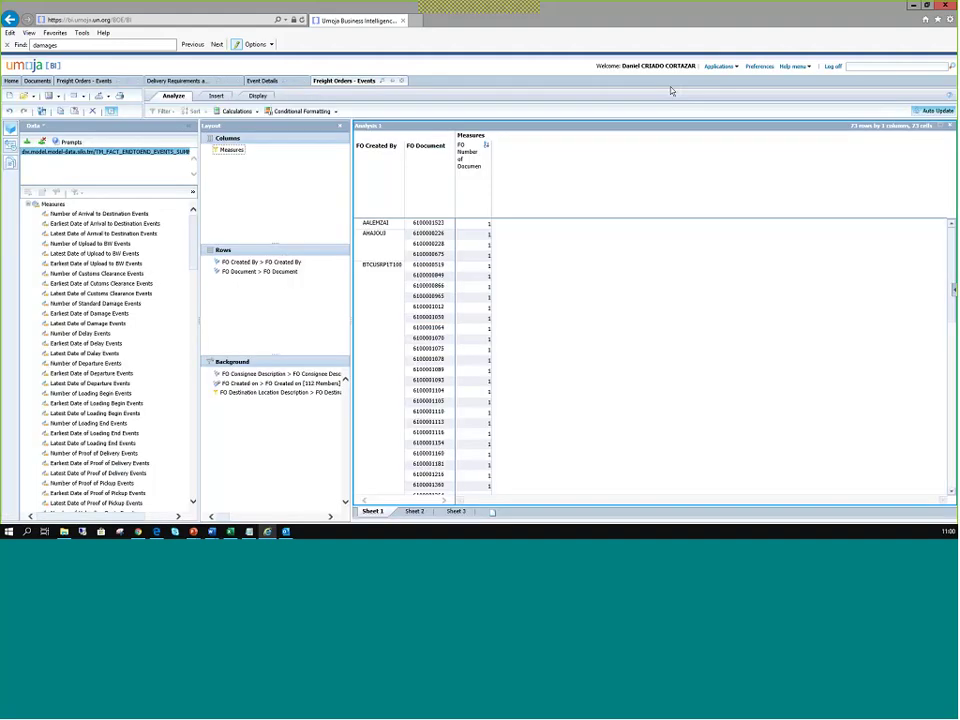
Pause automatic updating and remove FO Created By from the rows and all background filters from the Sheet 1 analysis
left_click(930, 111)
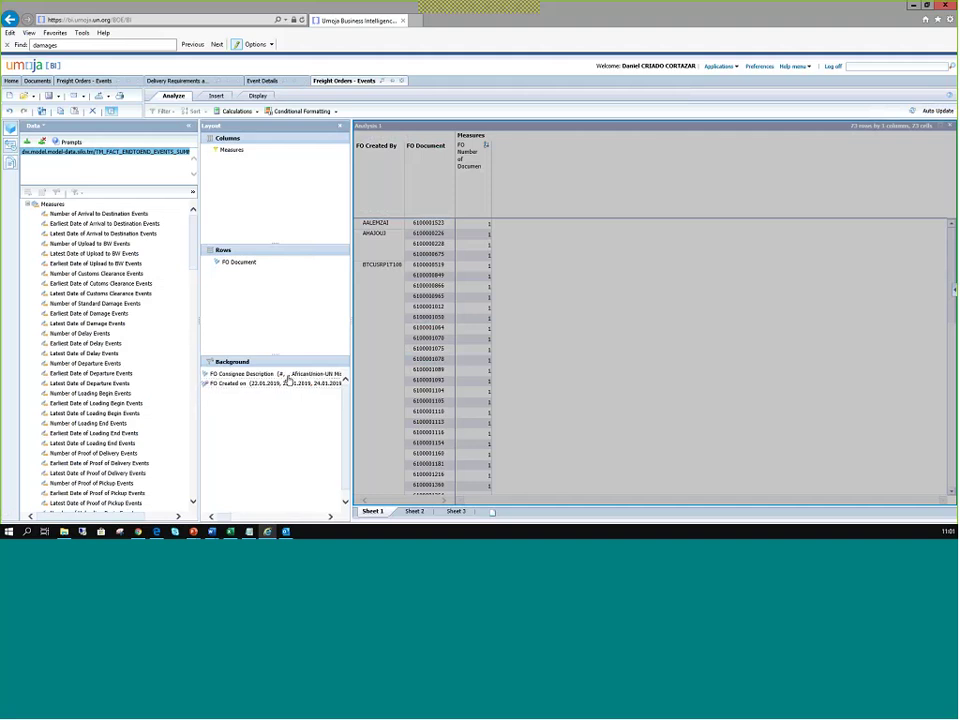
key("Delete")
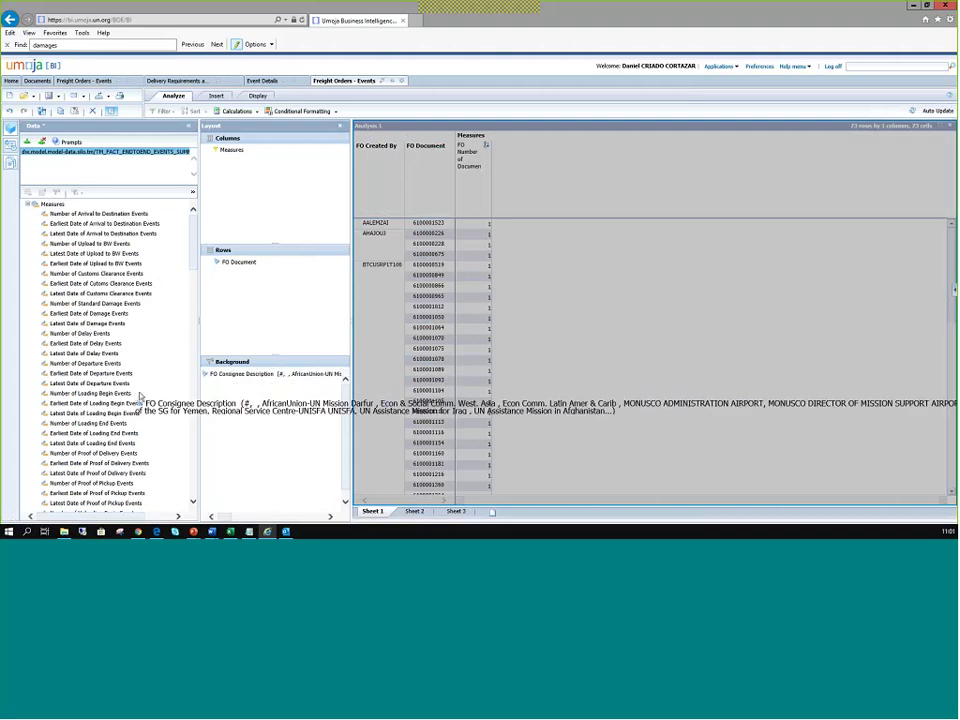
key("Delete")
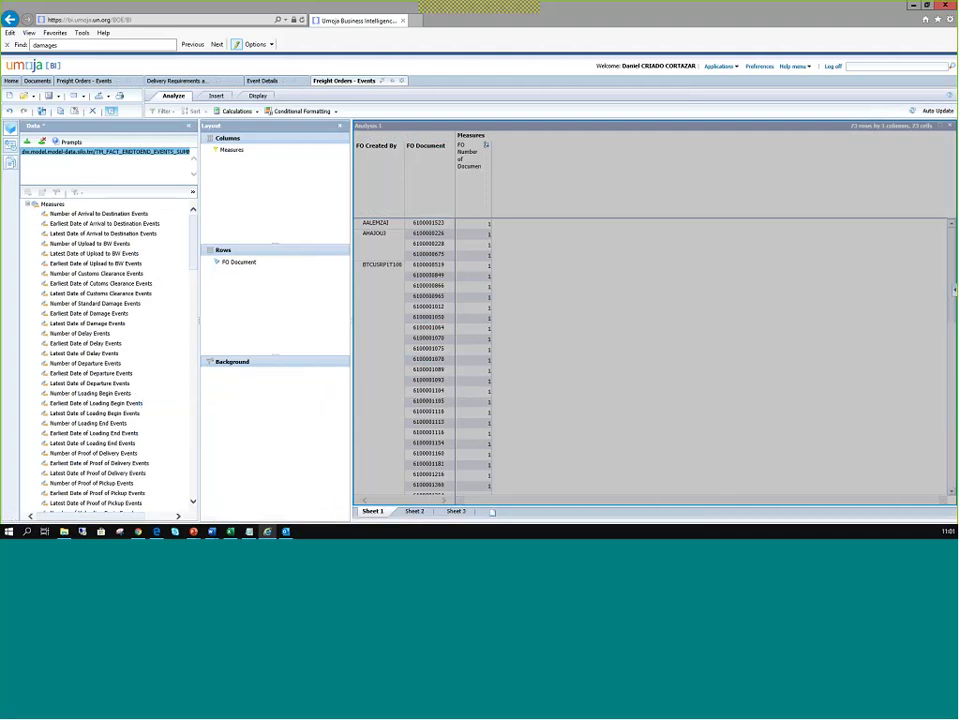
Filter Measures to only "% of Freight Orders with Damages, Delays, Losses or Other Events" and resume automatic updating
left_click(228, 152)
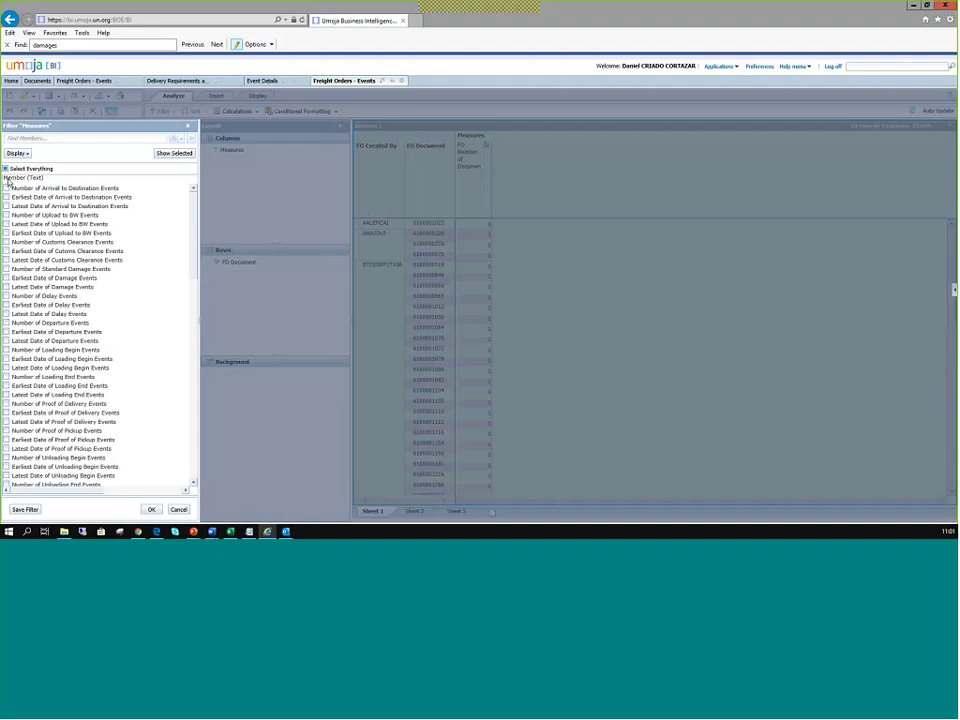
left_click(6, 169)
left_click_drag(190, 328, 186, 460)
scroll(186, 460, "down", 2)
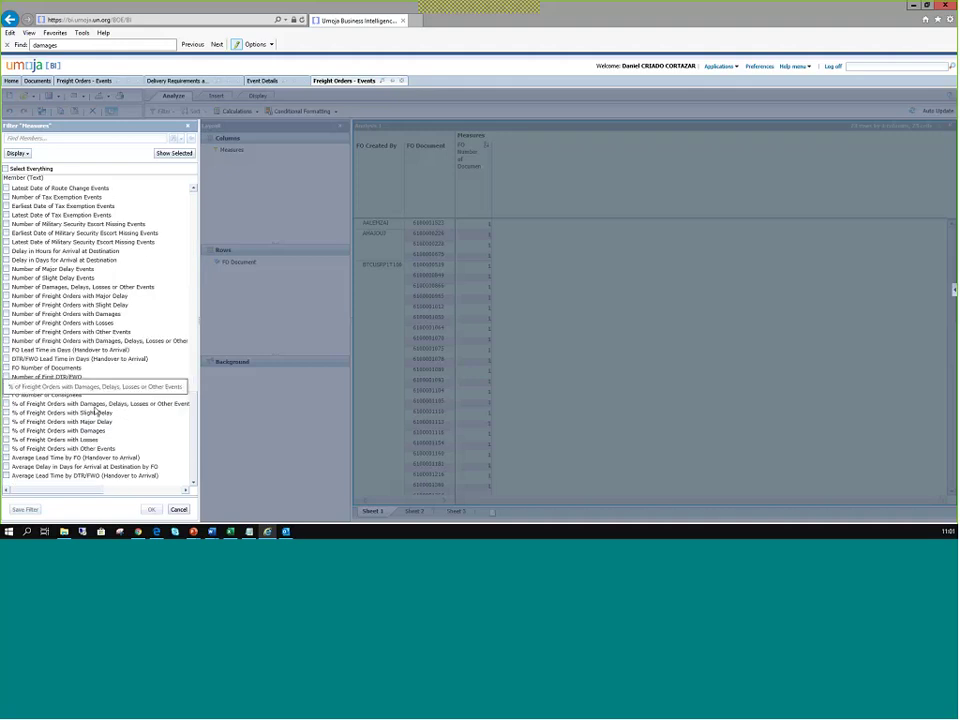
left_click(7, 404)
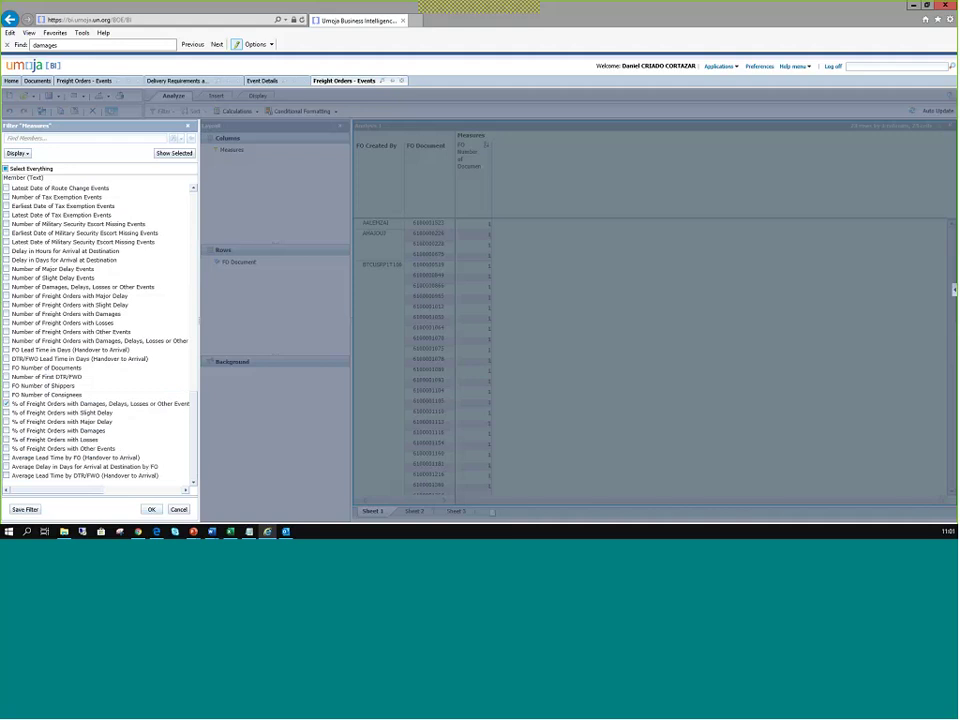
key("Return")
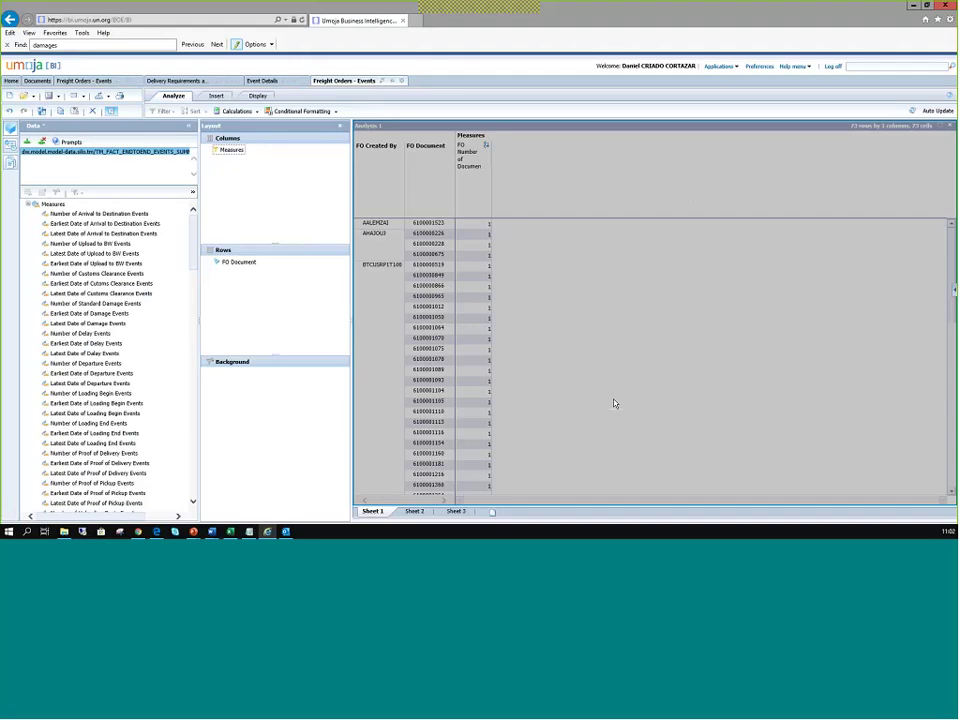
left_click(935, 111)
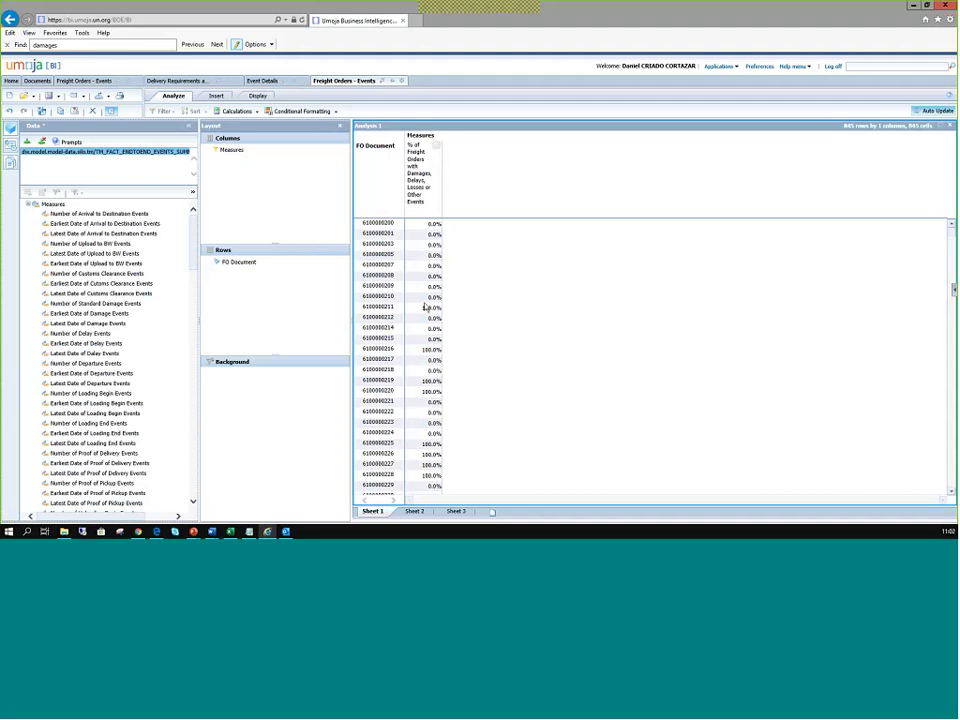
Replace FO Document with FO Execution Status Description in the rows of the Sheet 1 analysis
scroll(400, 355, "down", 3)
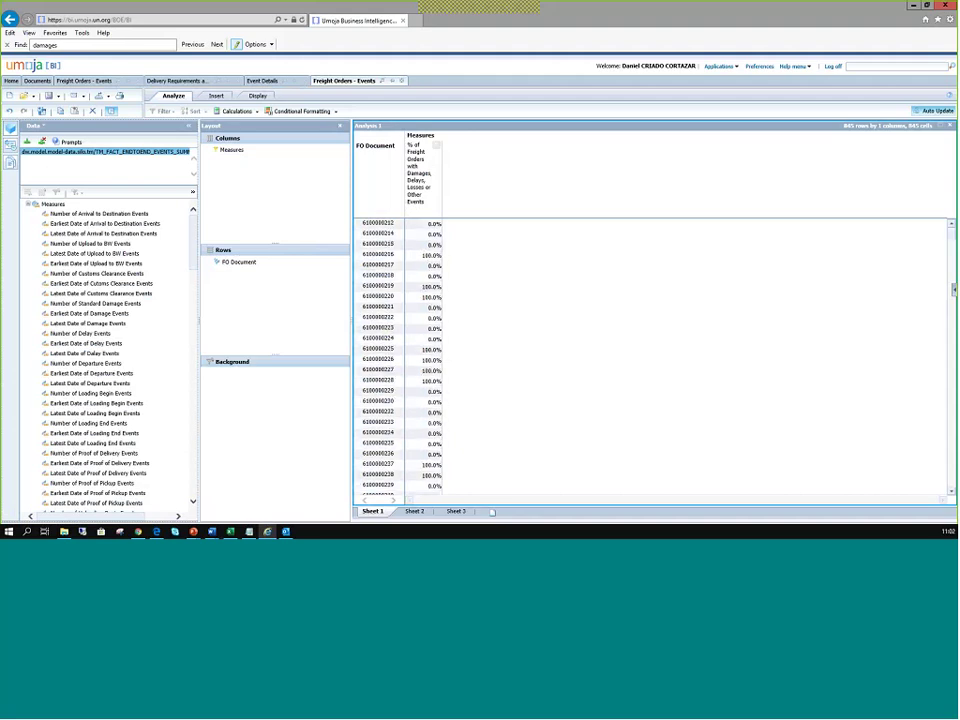
scroll(400, 355, "down", 5)
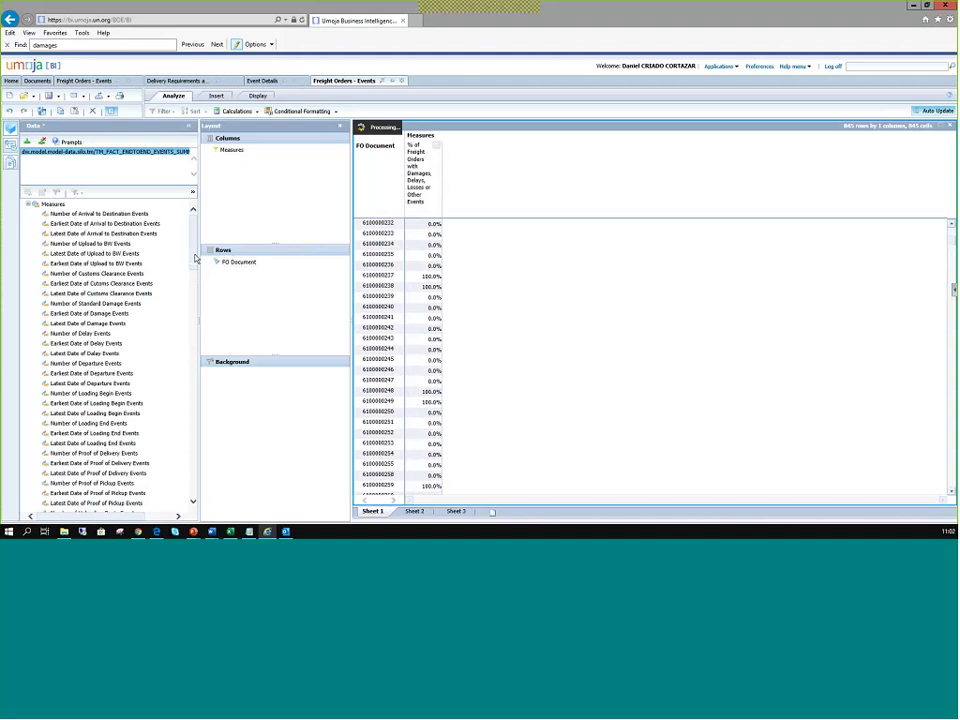
left_click_drag(195, 270, 199, 441)
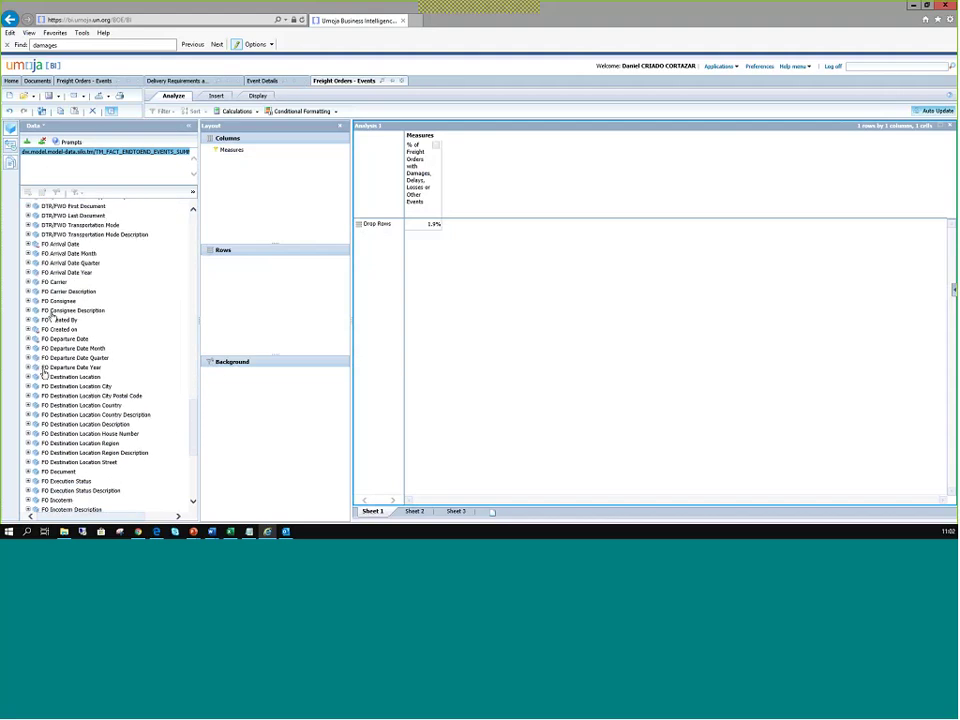
scroll(50, 330, "down", 2)
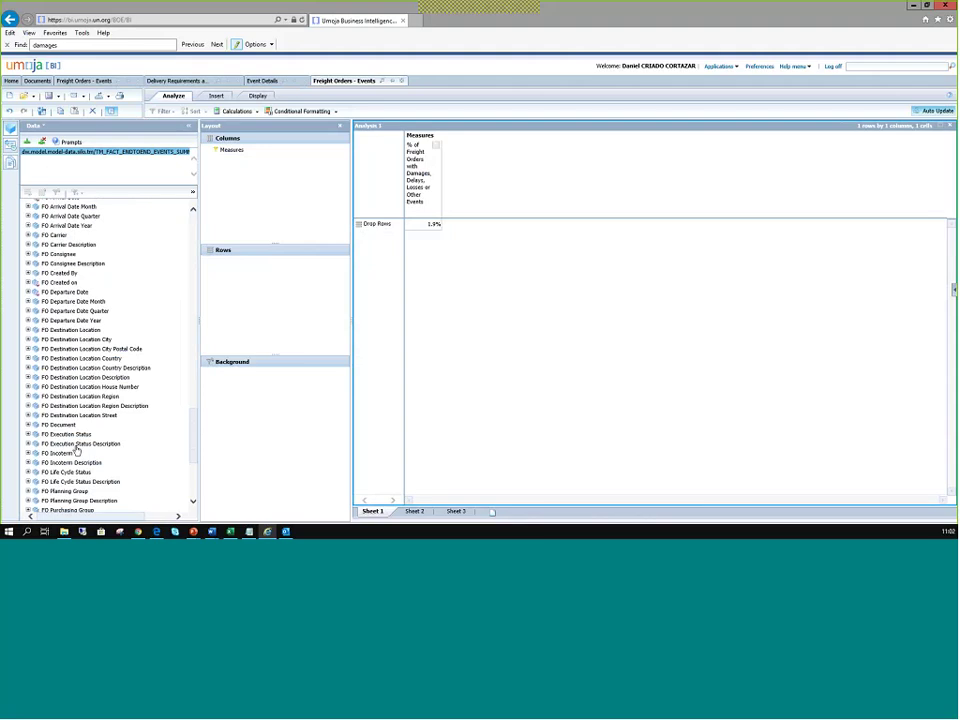
left_click(76, 446)
left_click_drag(77, 452, 268, 292)
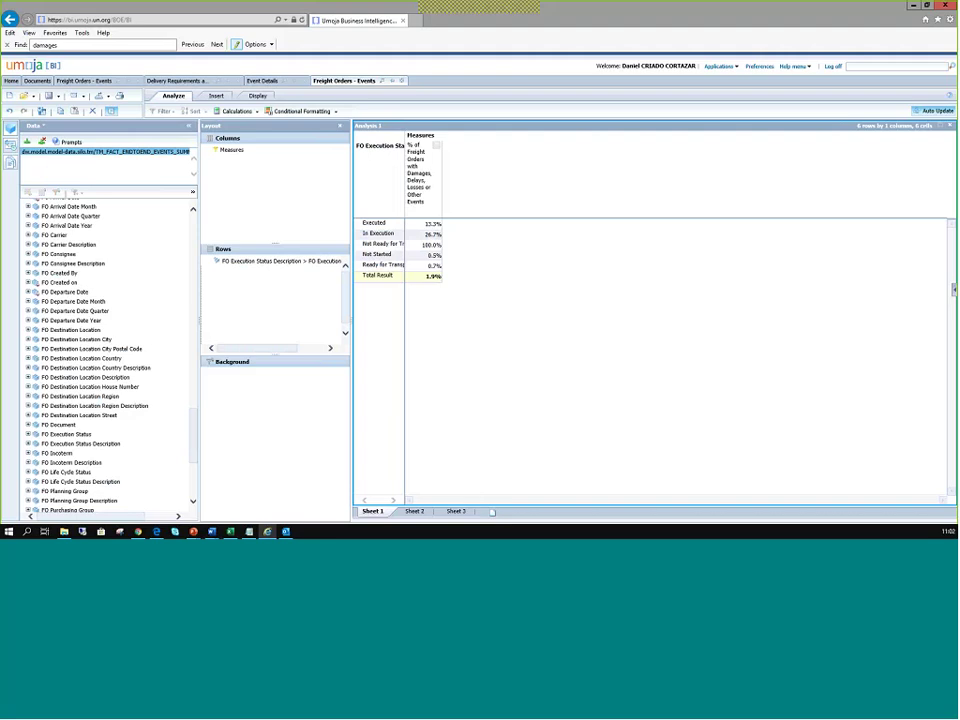
Remove FO Execution Status Description from the rows, find it again among the characteristics, and add it back to the rows
left_click_drag(252, 263, 87, 320)
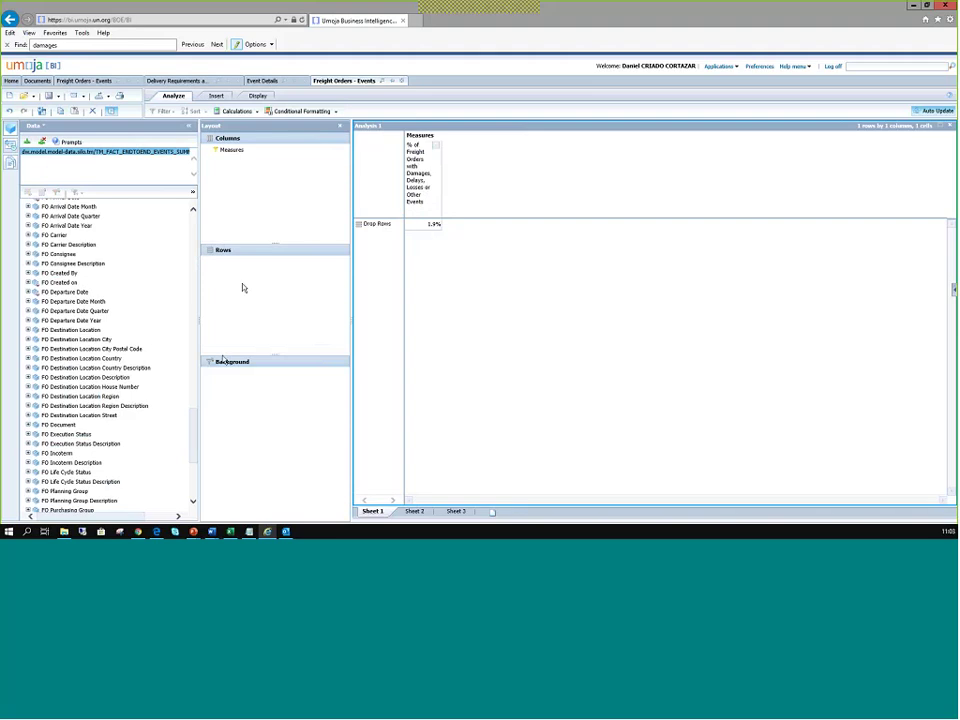
scroll(195, 454, "down", 3)
scroll(195, 456, "down", 4)
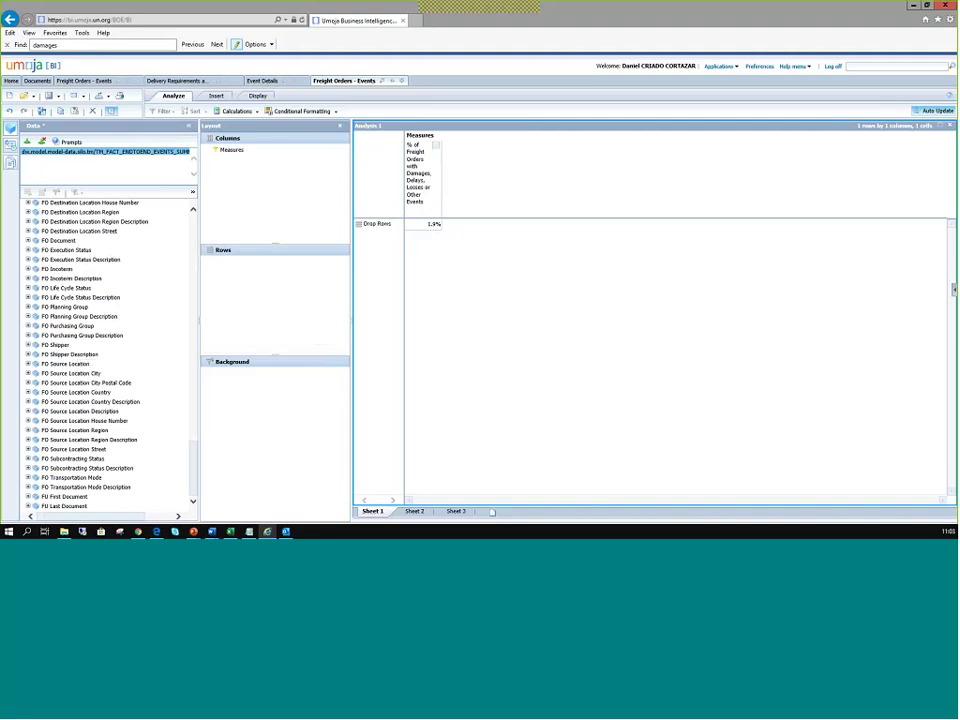
scroll(67, 336, "up", 2)
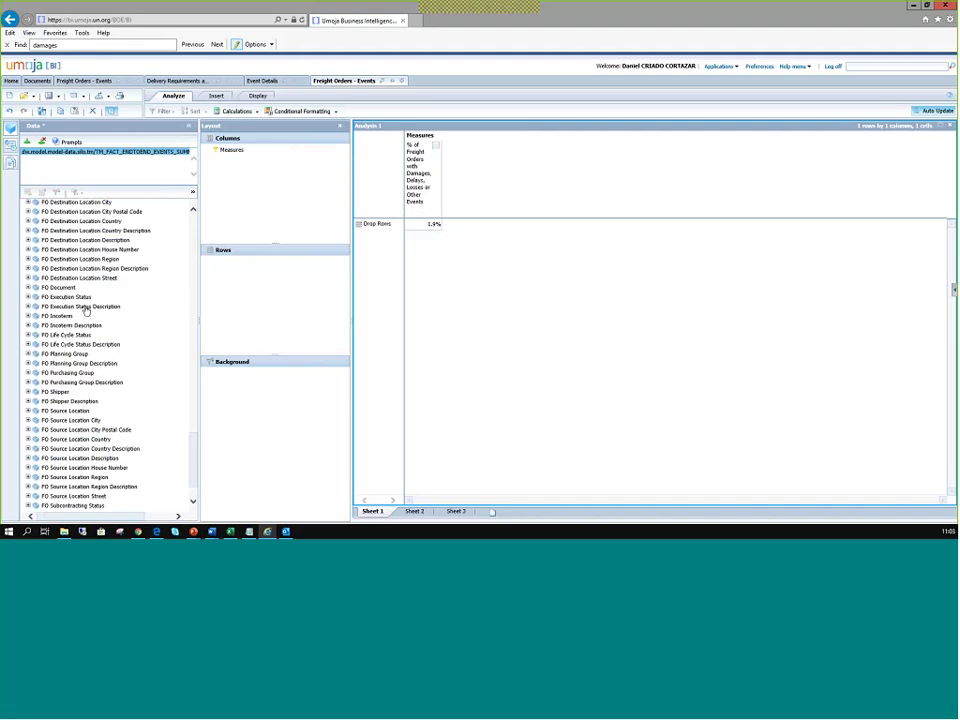
left_click_drag(85, 307, 268, 298)
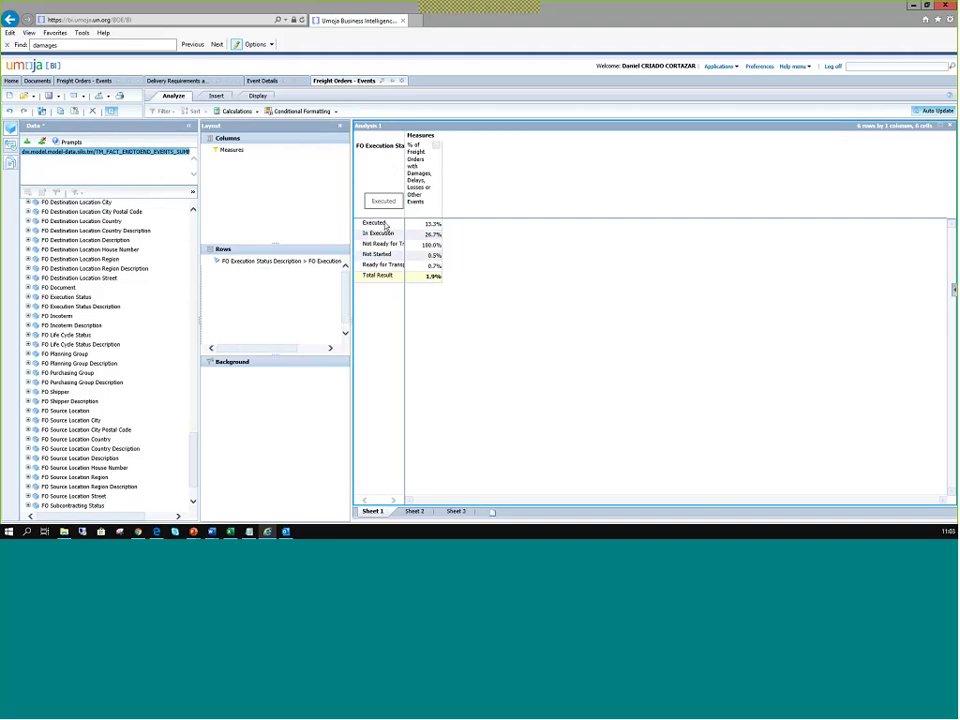
Widen the FO Execution Status Description column of the result table and clear the cell selection
left_click(380, 228)
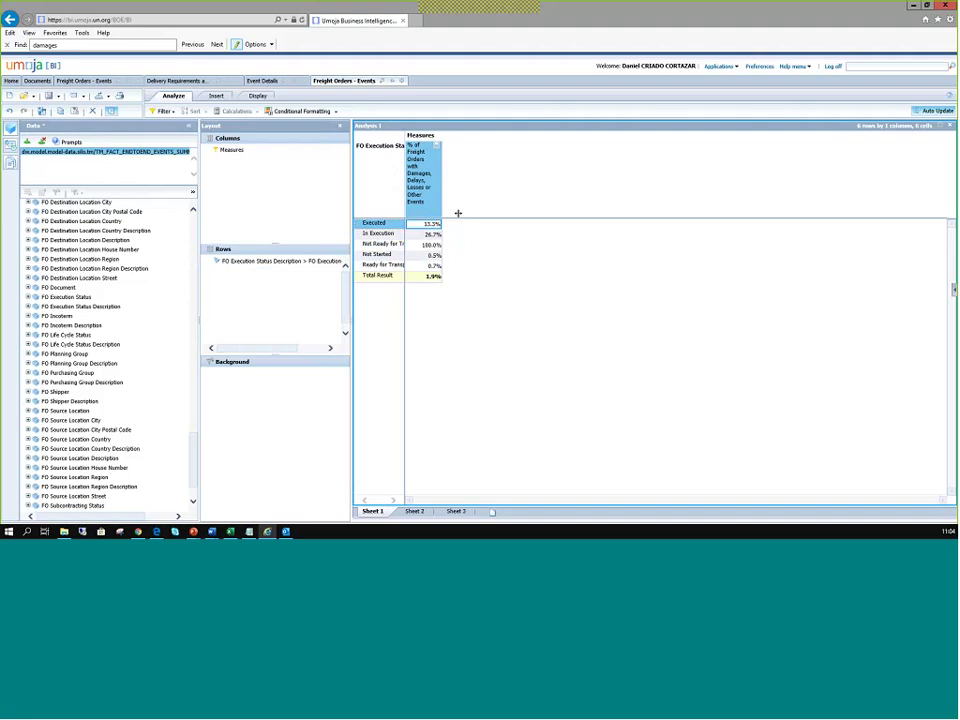
mouse_move(458, 213)
left_mouse_down()
mouse_move(401, 213)
mouse_move(450, 213)
left_mouse_up()
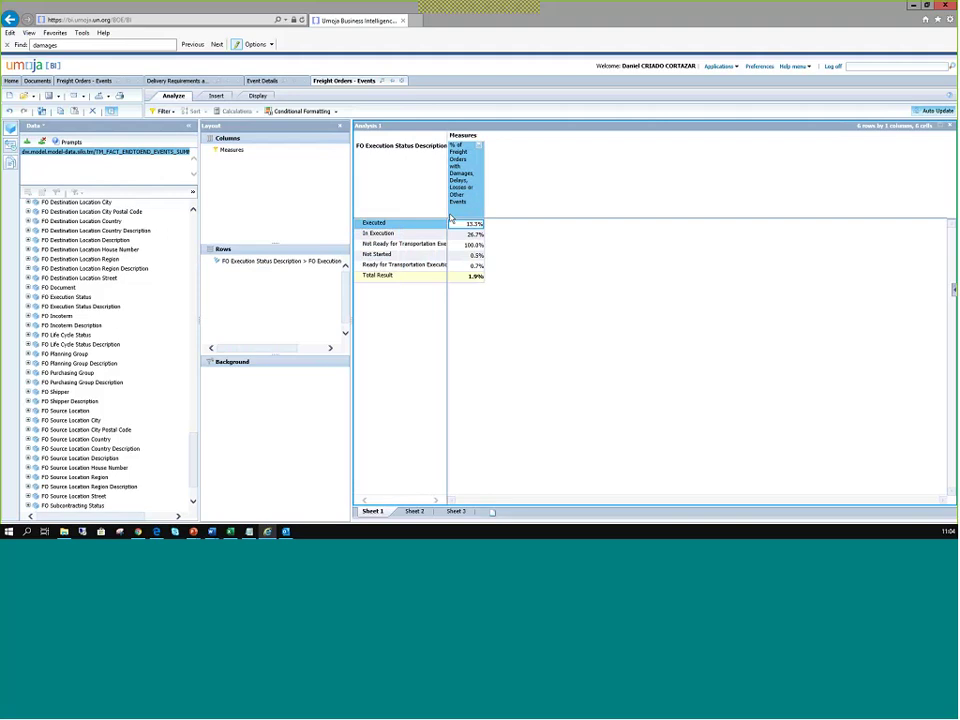
left_click(680, 329)
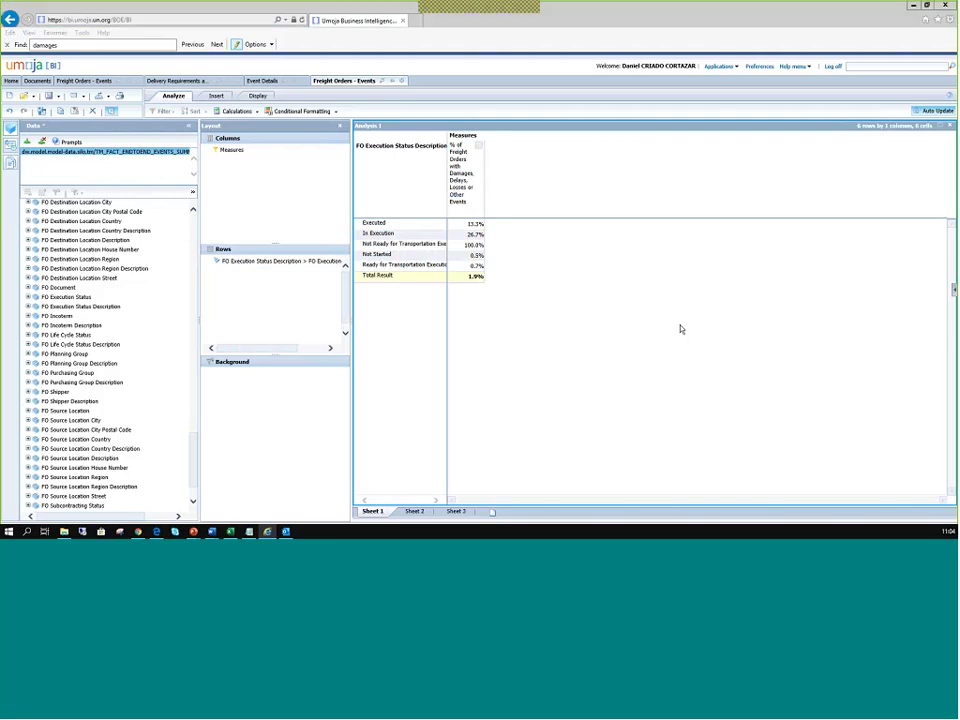
Switch to the Freight Orders Events job aid PDF in the Edge browser and search it for "major"
key("alt+Tab")
scroll(381, 298, "down", 3)
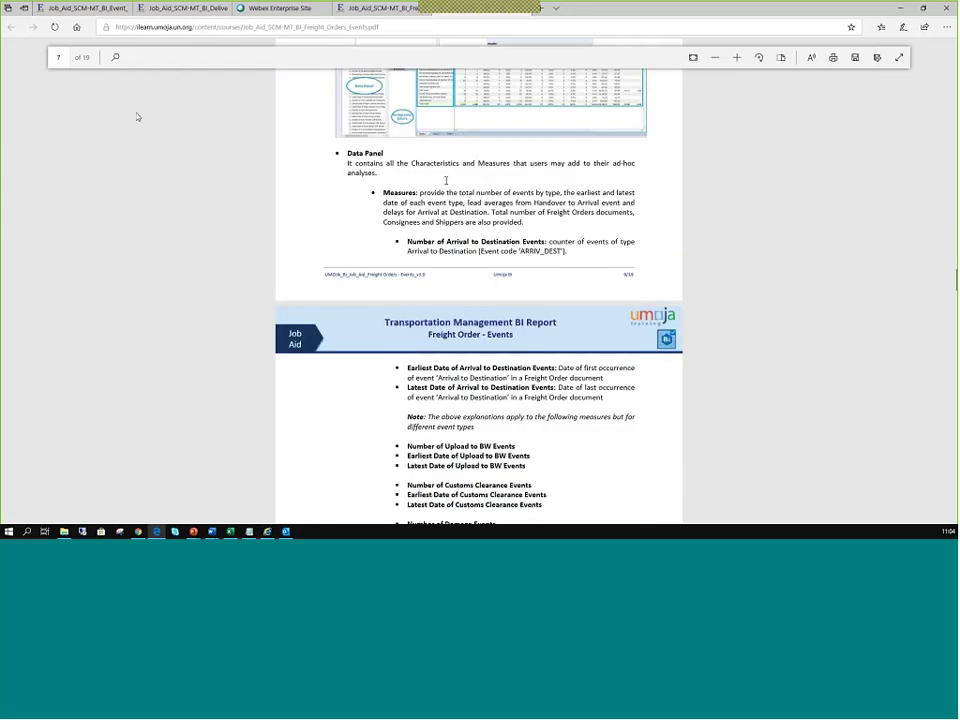
key("ctrl+f")
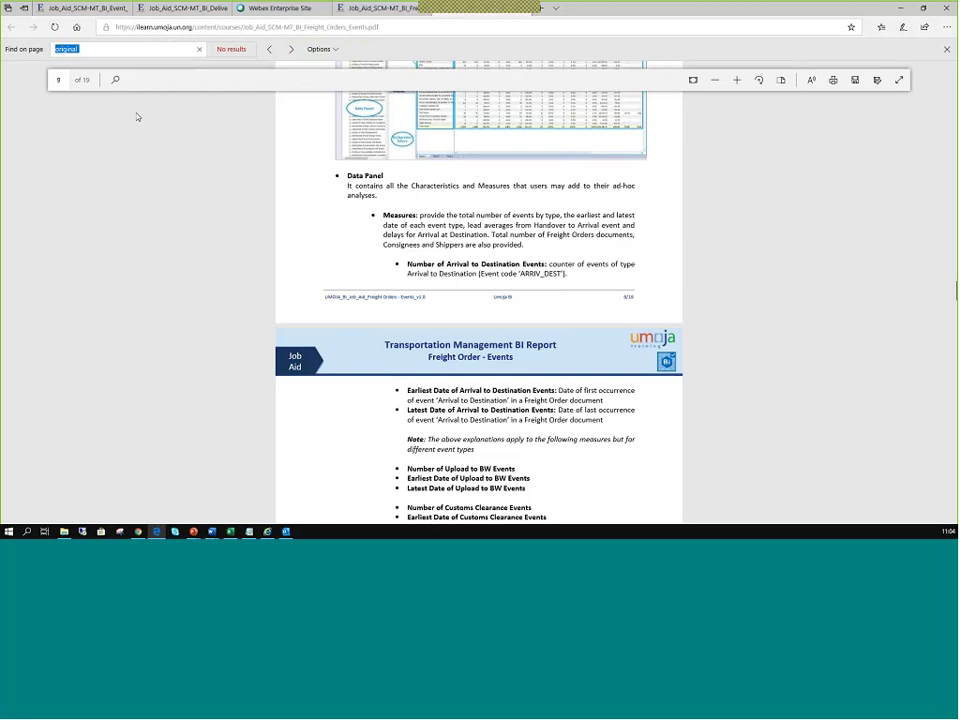
type("major")
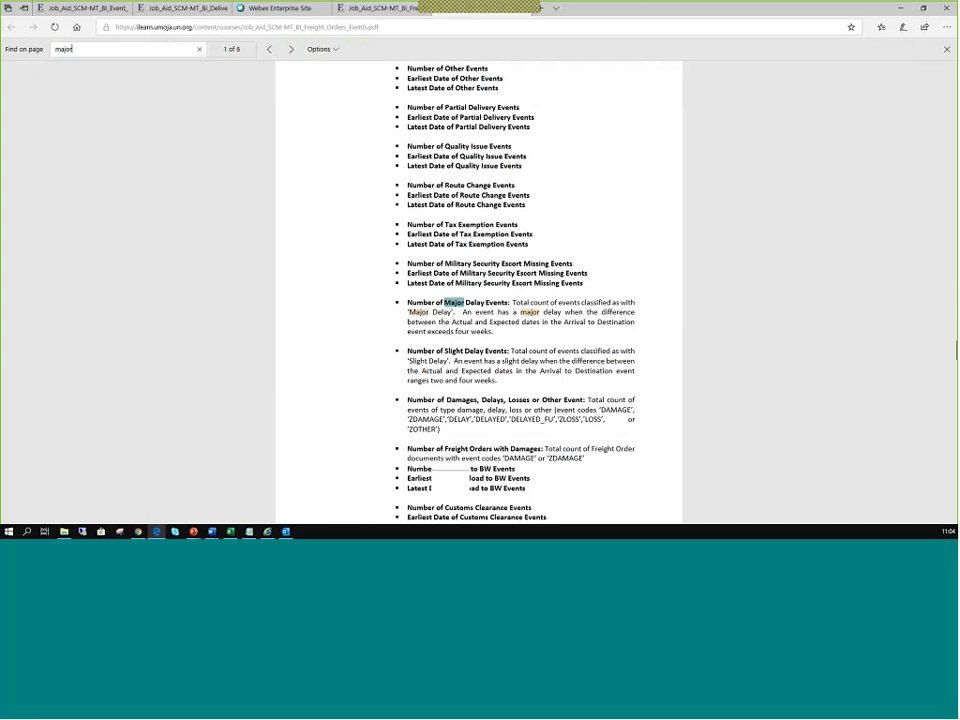
Examine the job aid's definitions of major and slight delay events at an enlarged size, highlighting the passages under discussion
left_click(397, 300)
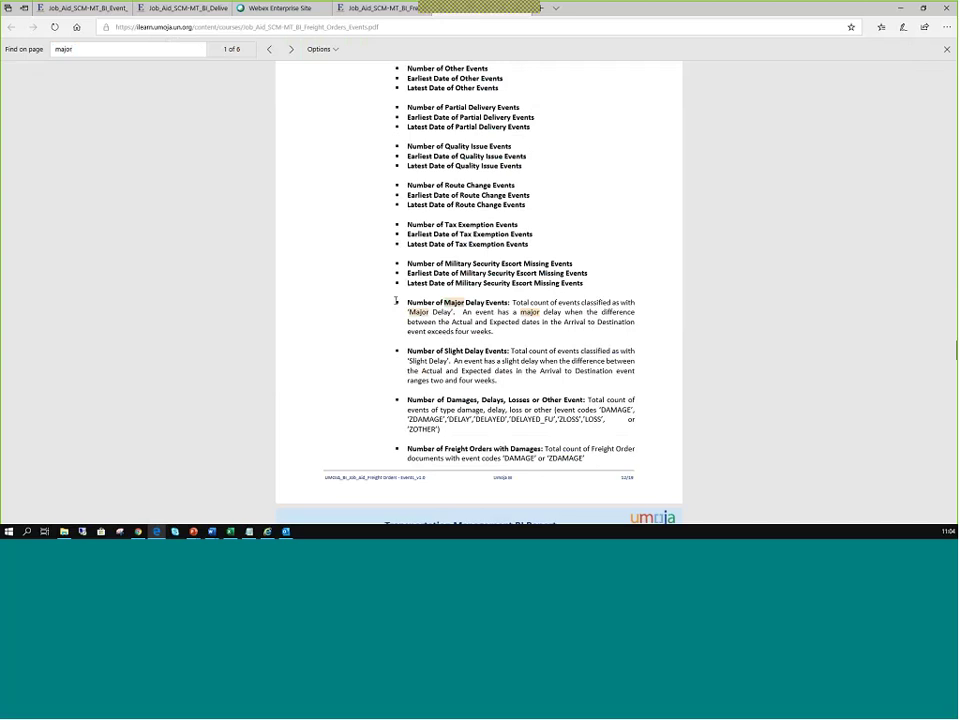
left_click_drag(396, 300, 527, 352)
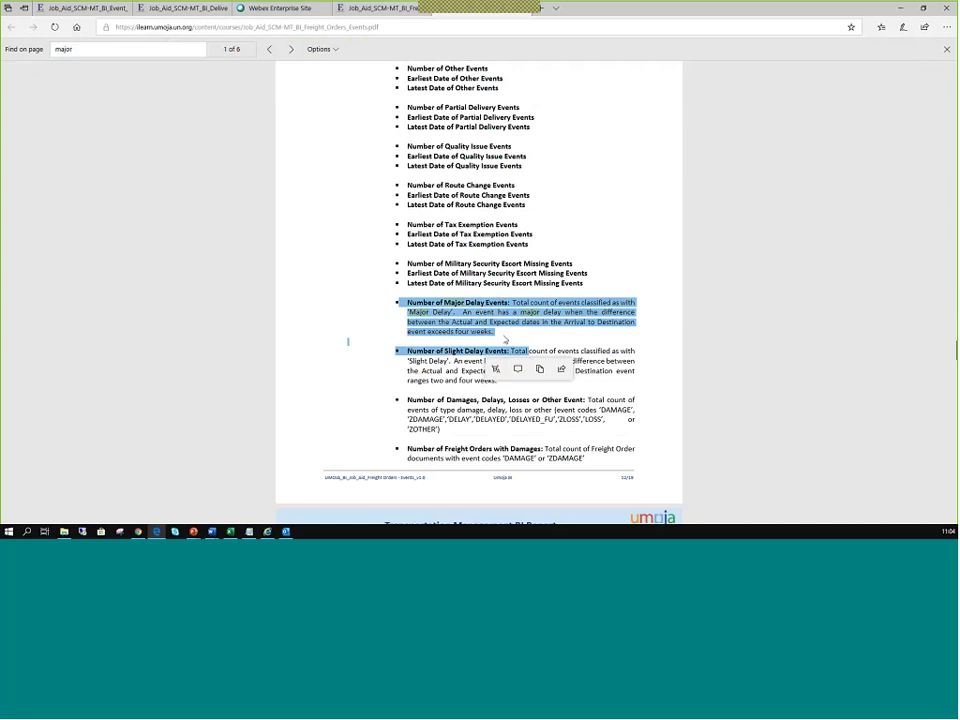
left_click(425, 305)
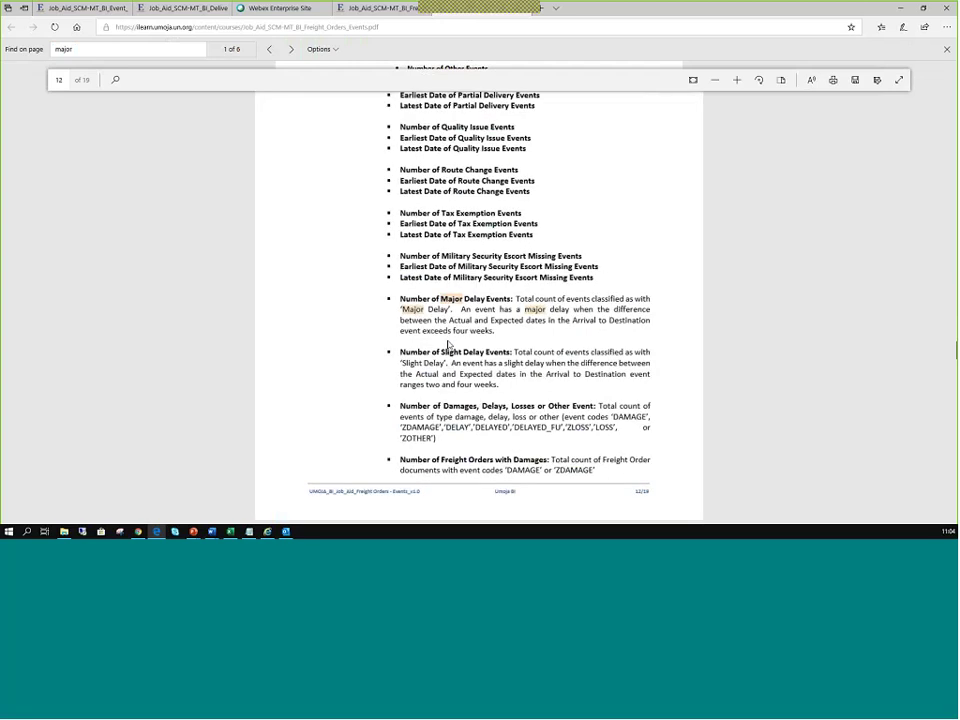
scroll(448, 344, "up", 1)
scroll(448, 344, "up", 1)
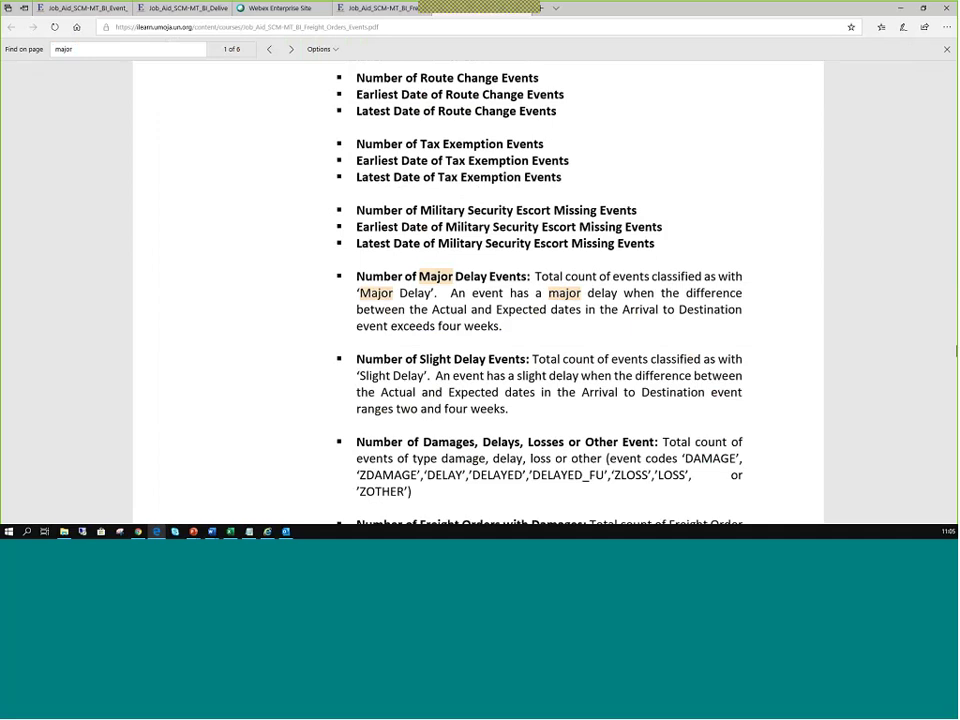
left_click_drag(396, 408, 509, 408)
left_click(475, 347)
Return to Umoja BI, look through the data source's measures and characteristics, and recheck the slide's question about execution status and DDL percentage
key("alt+Tab")
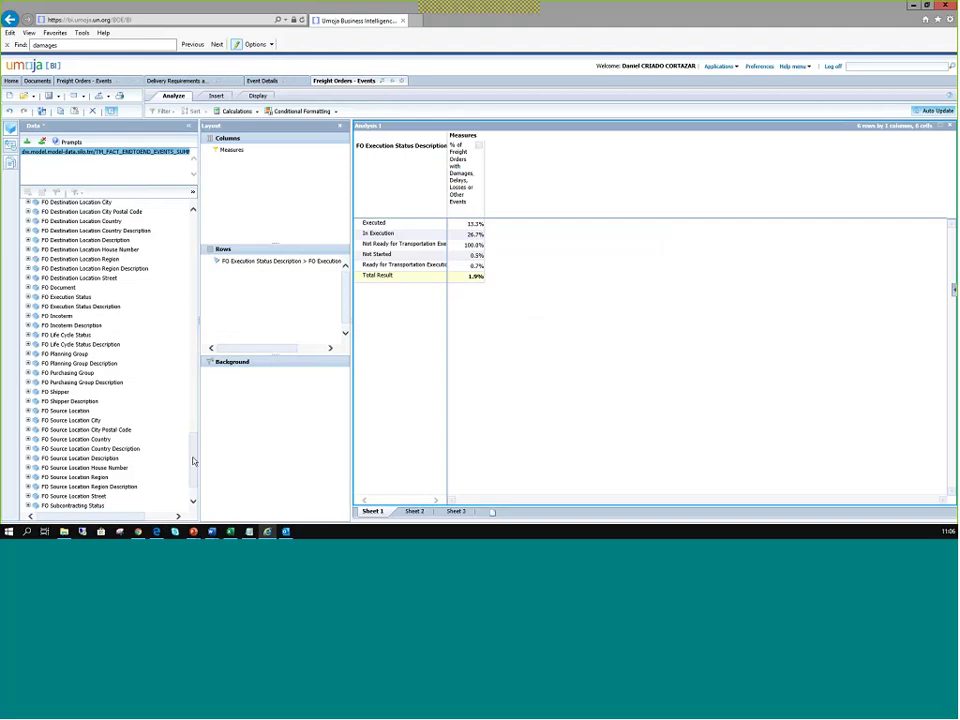
scroll(197, 455, "up", 2)
scroll(197, 453, "up", 1)
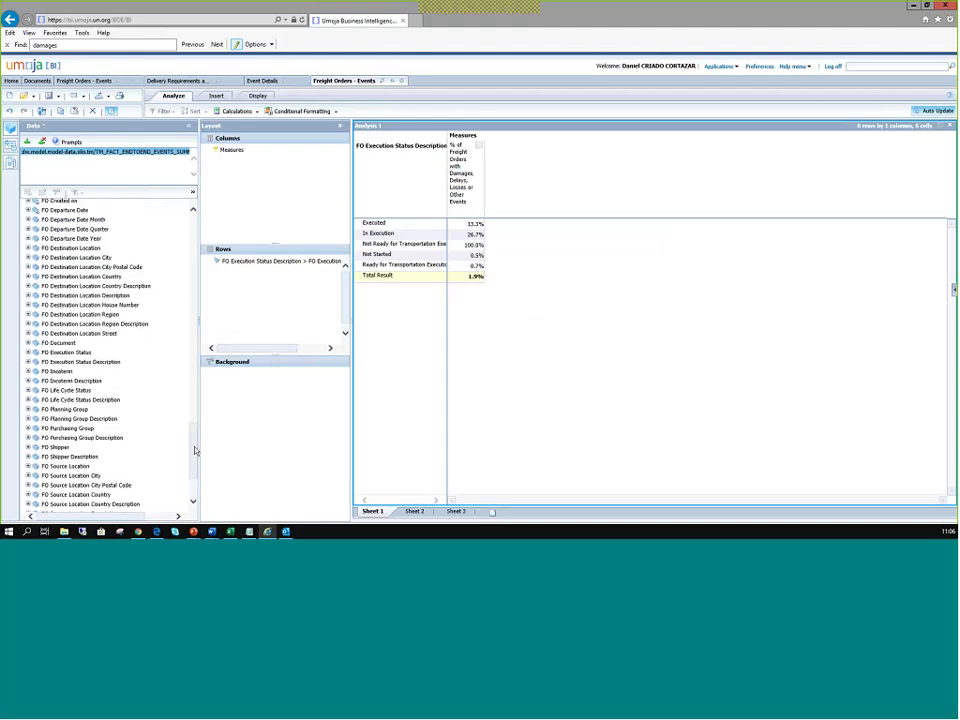
scroll(193, 440, "up", 5)
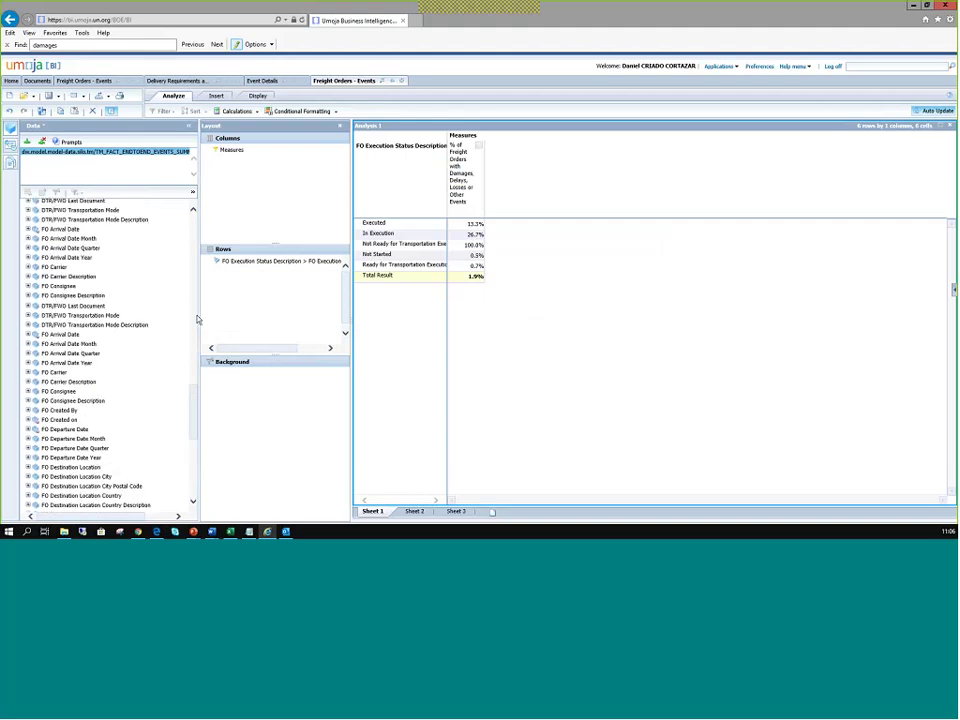
scroll(197, 320, "up", 10)
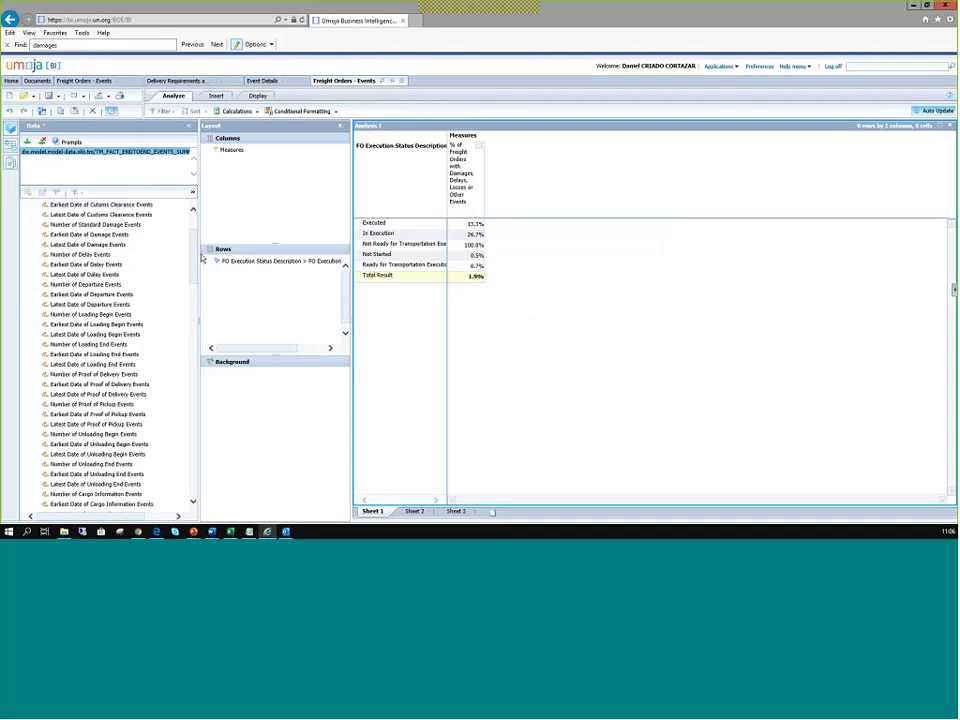
scroll(139, 362, "down", 6)
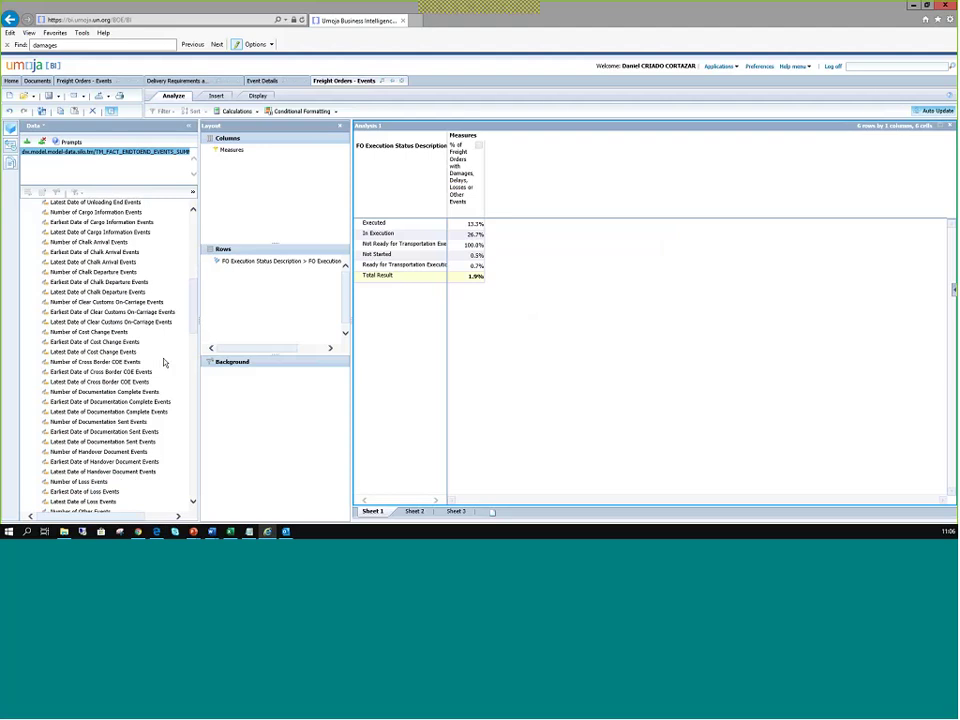
key("alt+Tab")
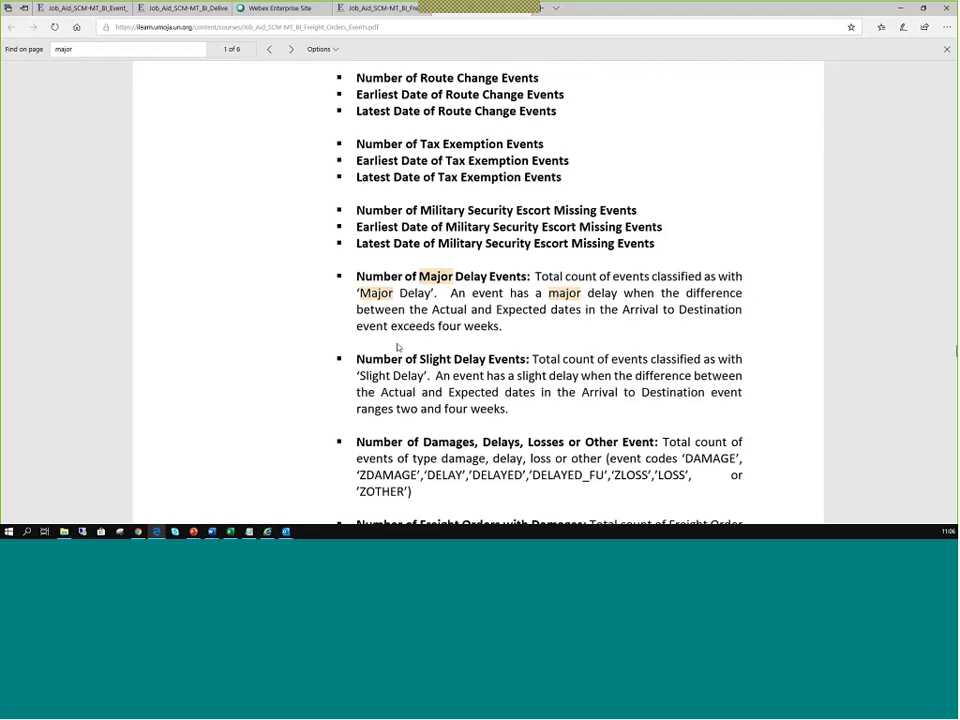
key("alt+Tab")
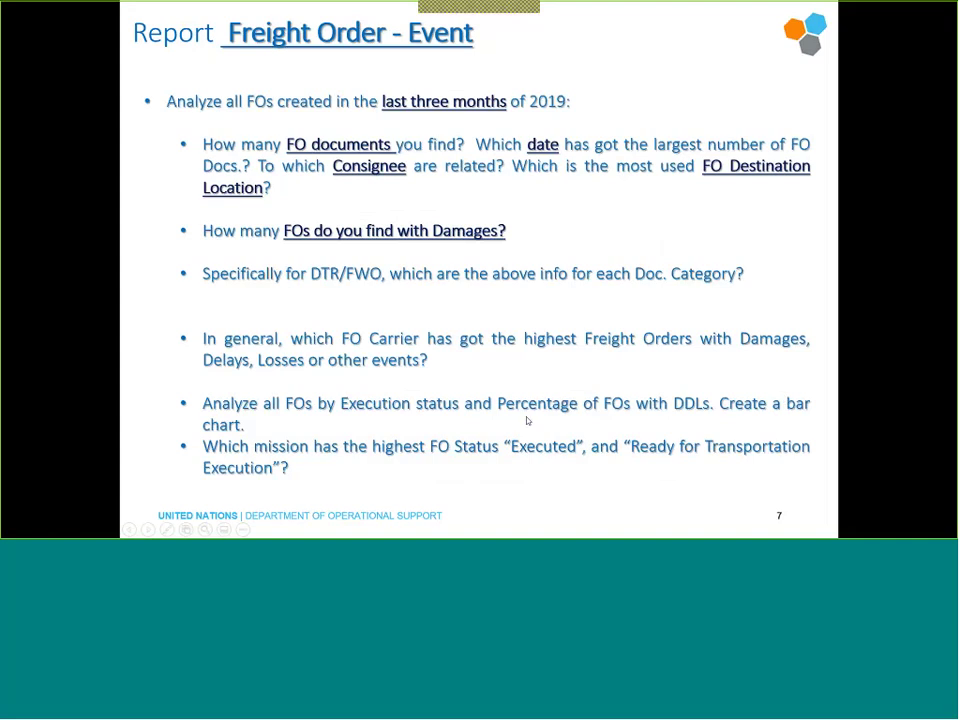
key("alt+Tab")
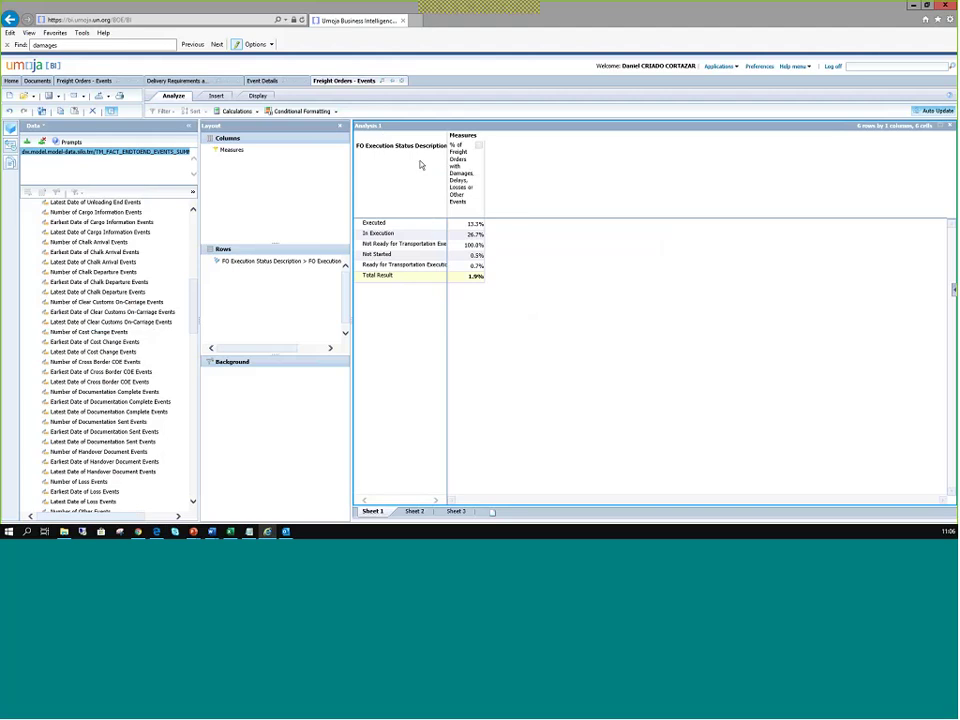
Insert a pie chart of the percentage of Freight Orders with Damages, Delays, Losses or Other Events by execution status
left_click(216, 96)
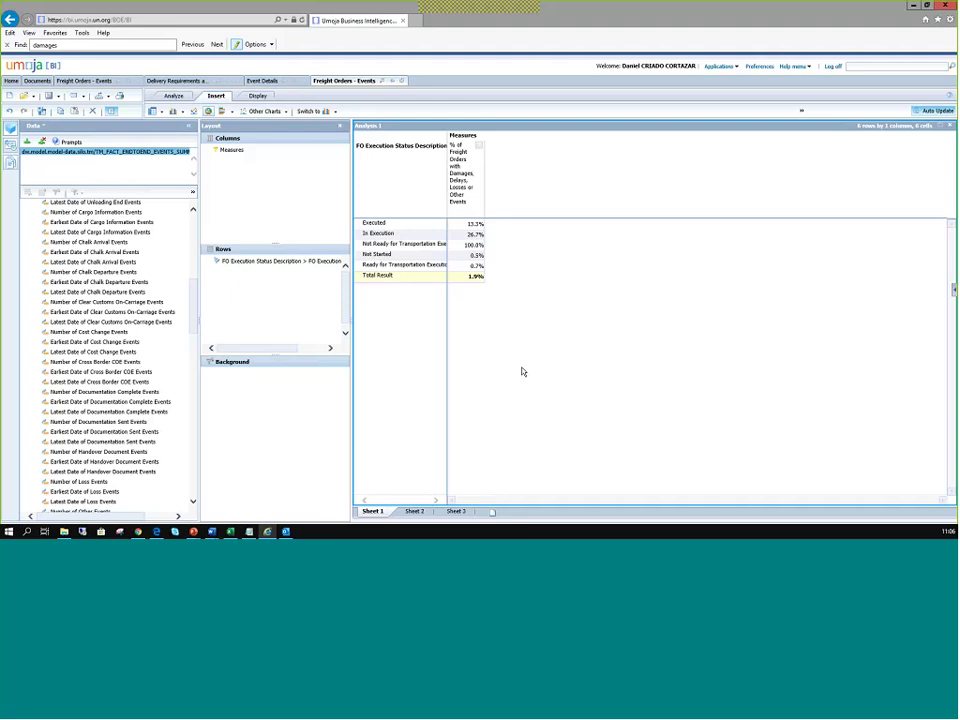
left_click(208, 111)
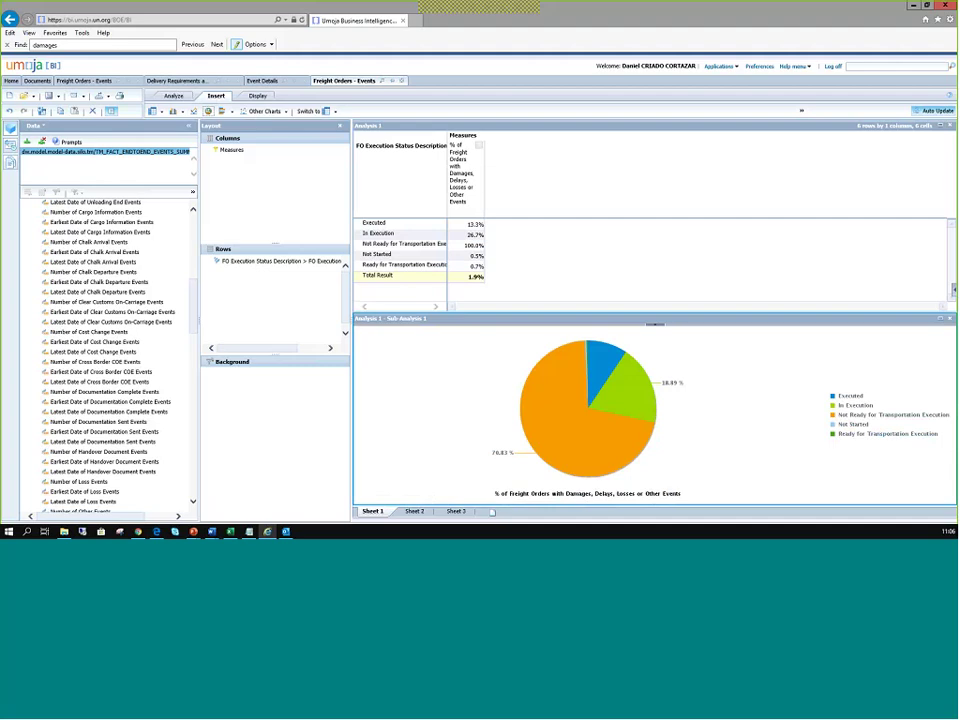
mouse_move(553, 446)
mouse_move(652, 426)
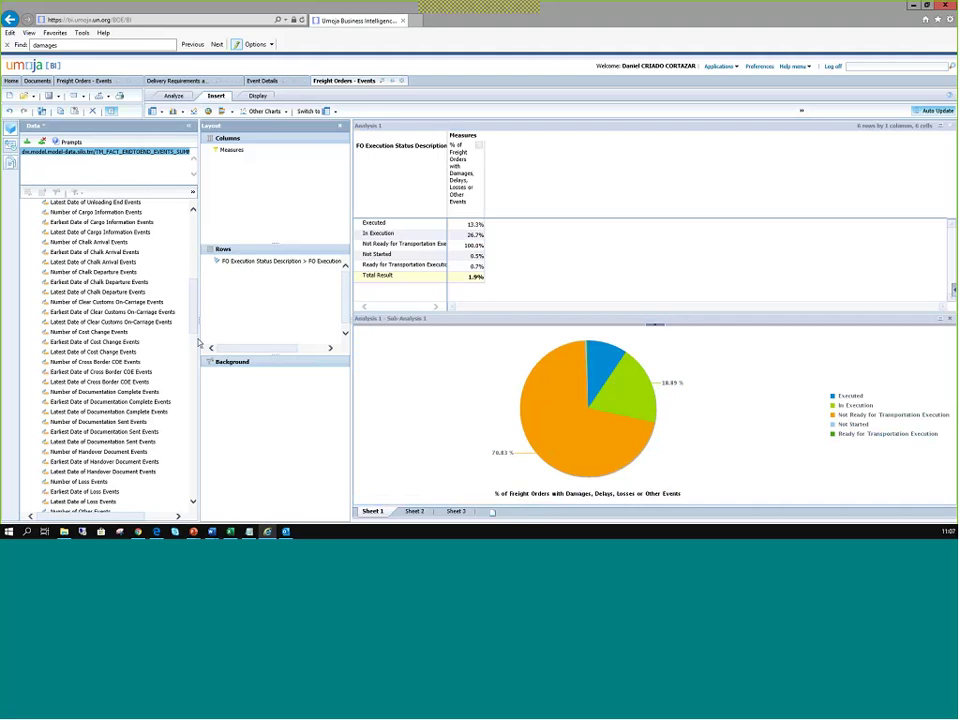
Remove the pie chart and filter the measures to only % of Freight Orders with Slight Delay and % of Freight Orders with Major Delay
scroll(193, 362, "down", 5)
scroll(193, 362, "down", 2)
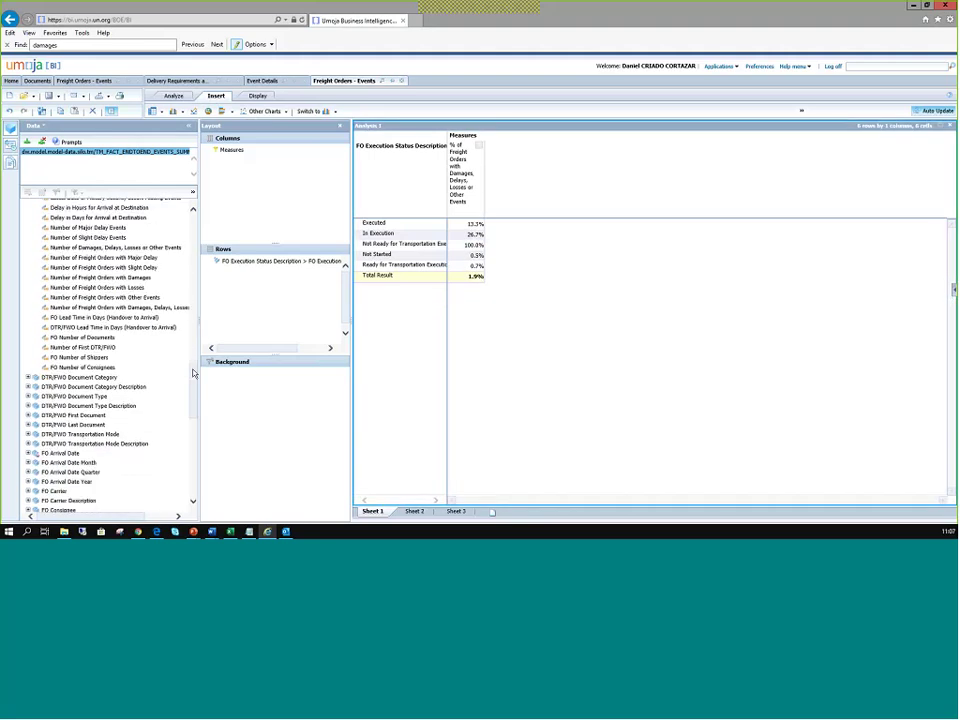
double_click(238, 156)
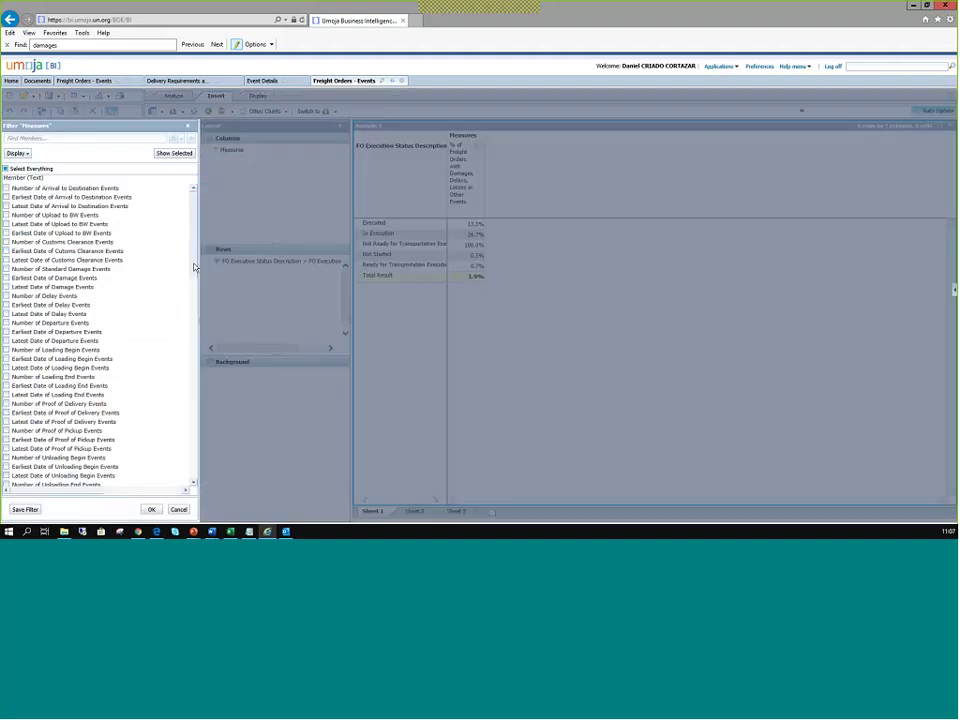
left_click_drag(193, 192, 193, 475)
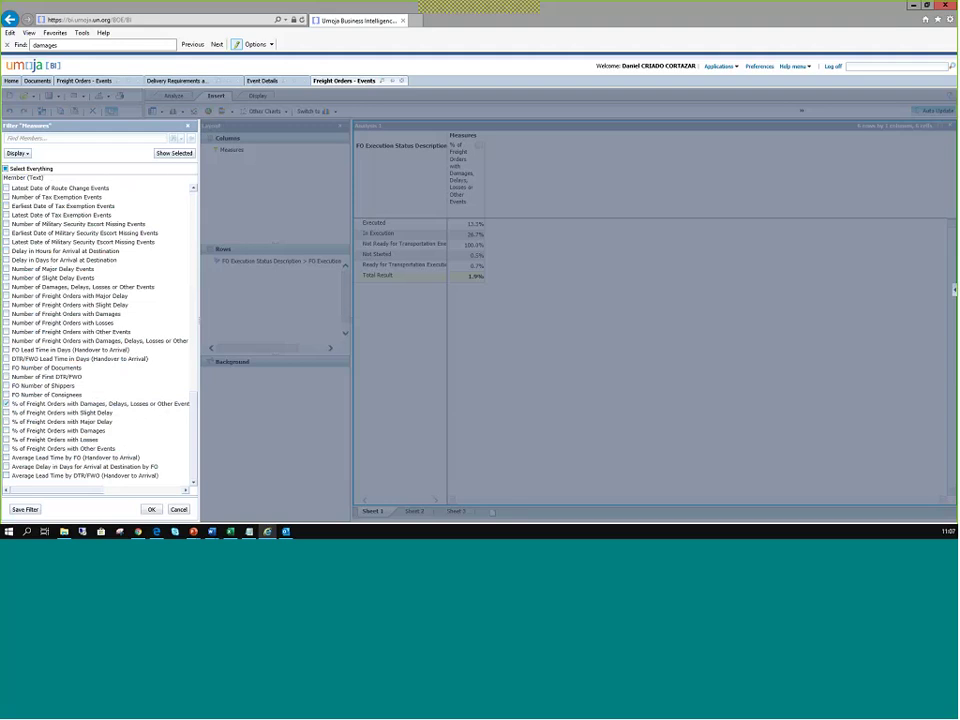
left_click(6, 413)
left_click(6, 422)
left_click(6, 404)
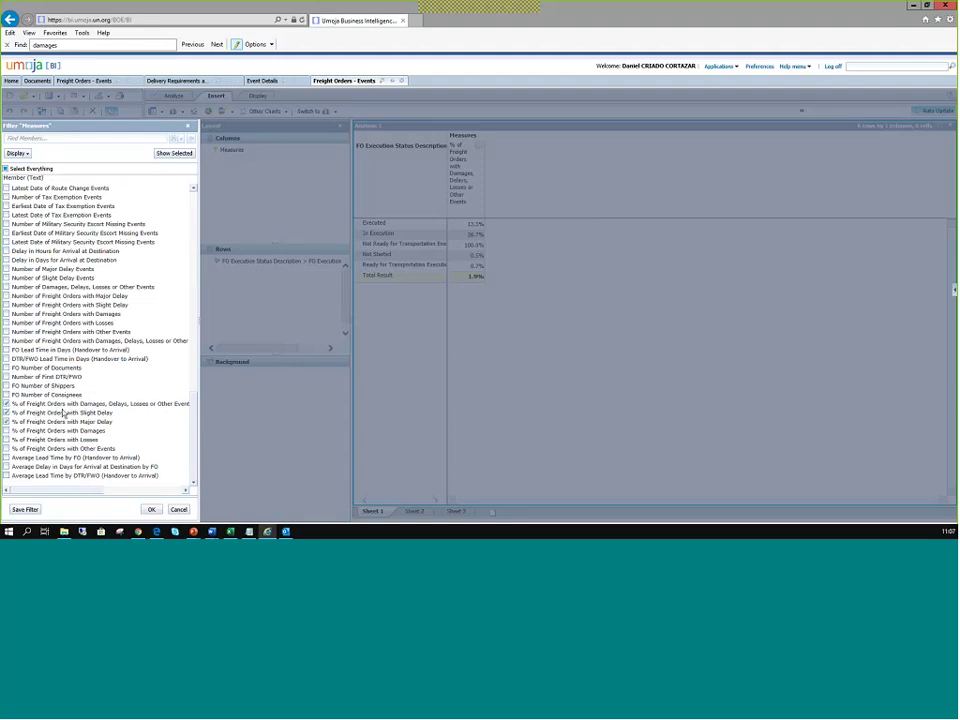
left_click(6, 404)
left_click(6, 421)
left_click(6, 421)
left_click(6, 412)
left_click(151, 510)
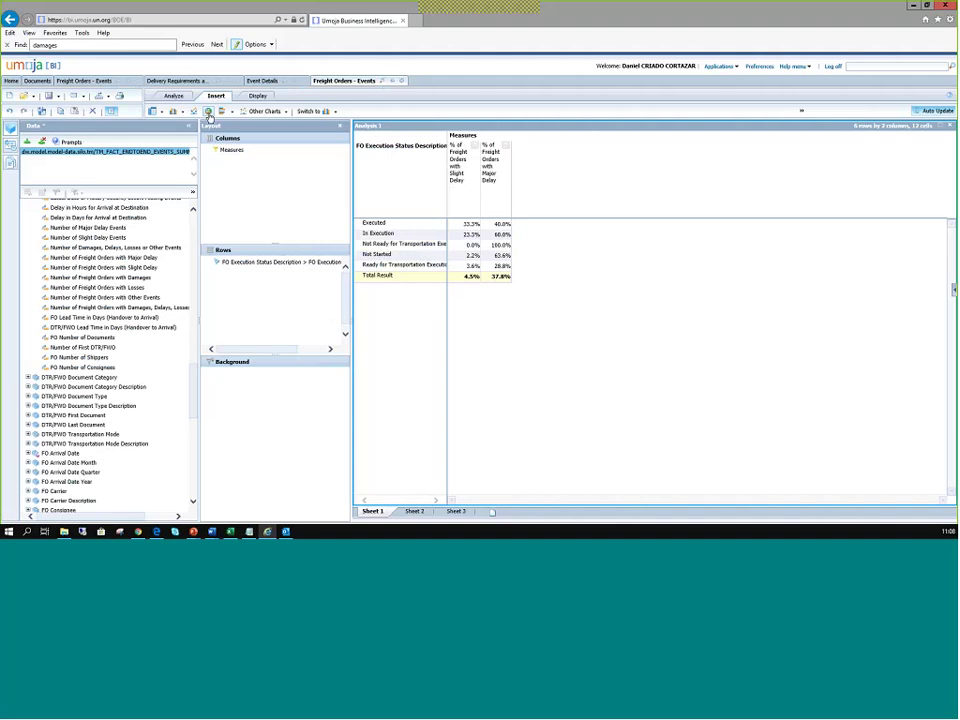
Insert a pie chart and add the % of Freight Orders measures for Damages, Delays, Losses or Other Events, for Damages, for Losses and for Other Events
left_click(208, 112)
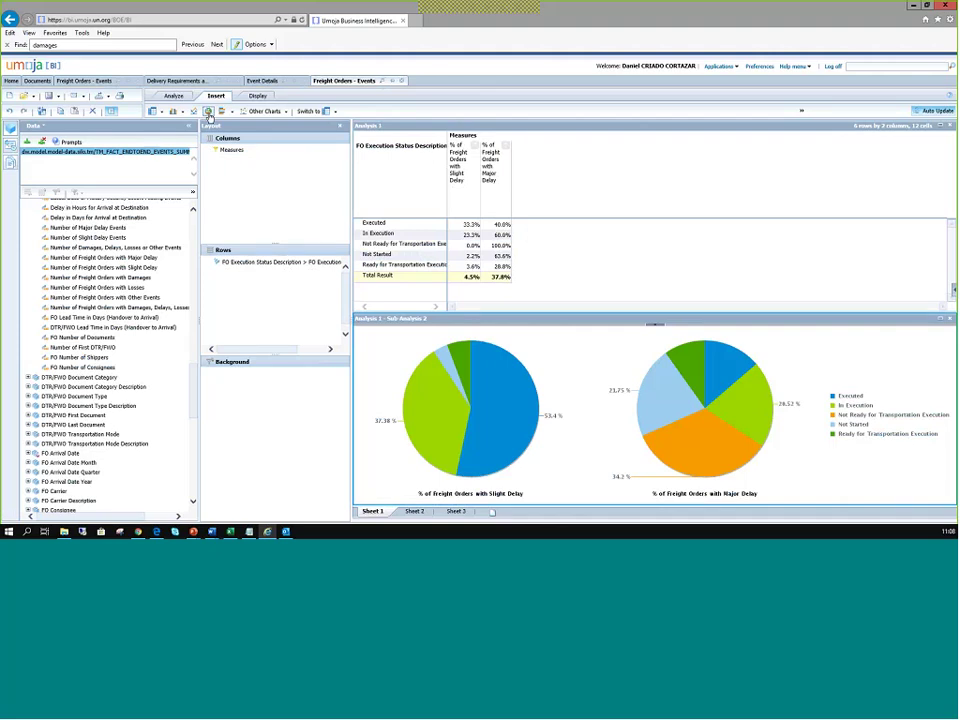
left_click(208, 112)
double_click(233, 151)
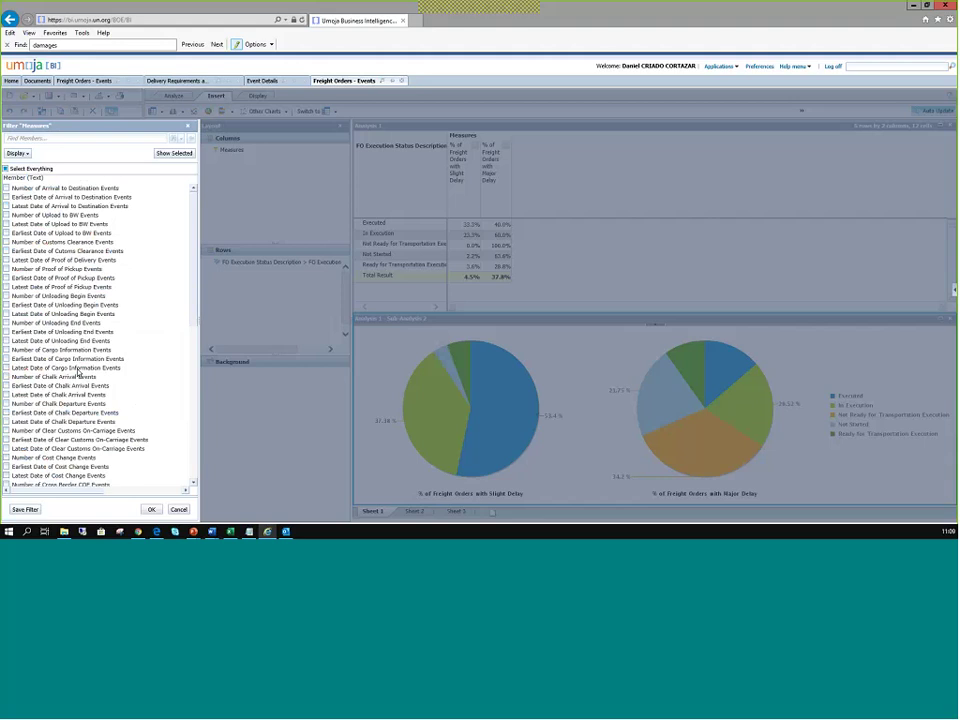
scroll(78, 372, "down", 15)
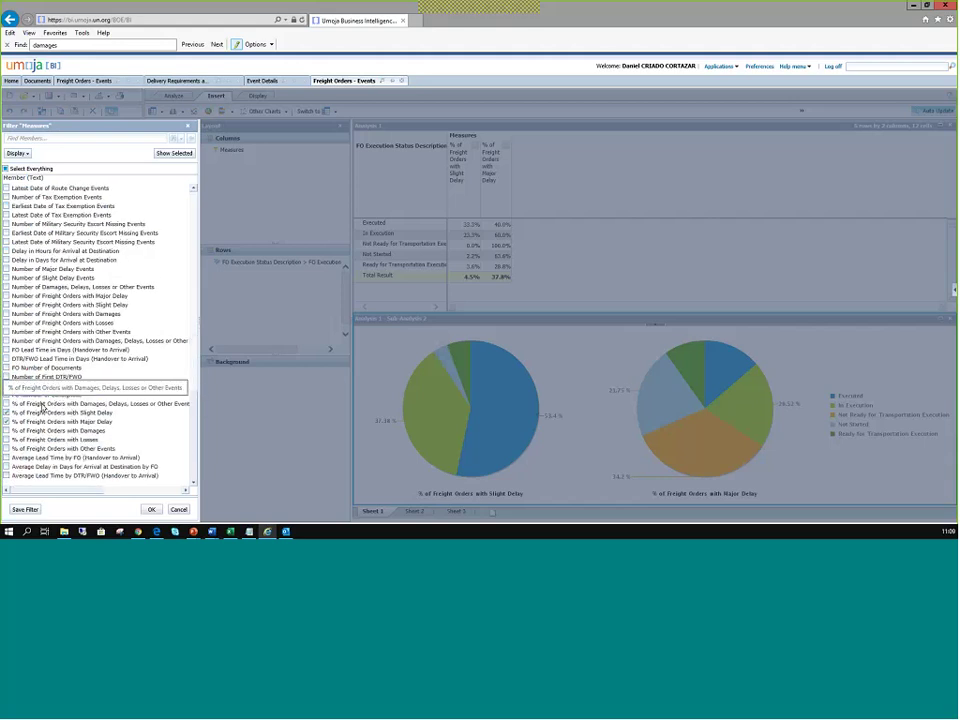
left_click(7, 404)
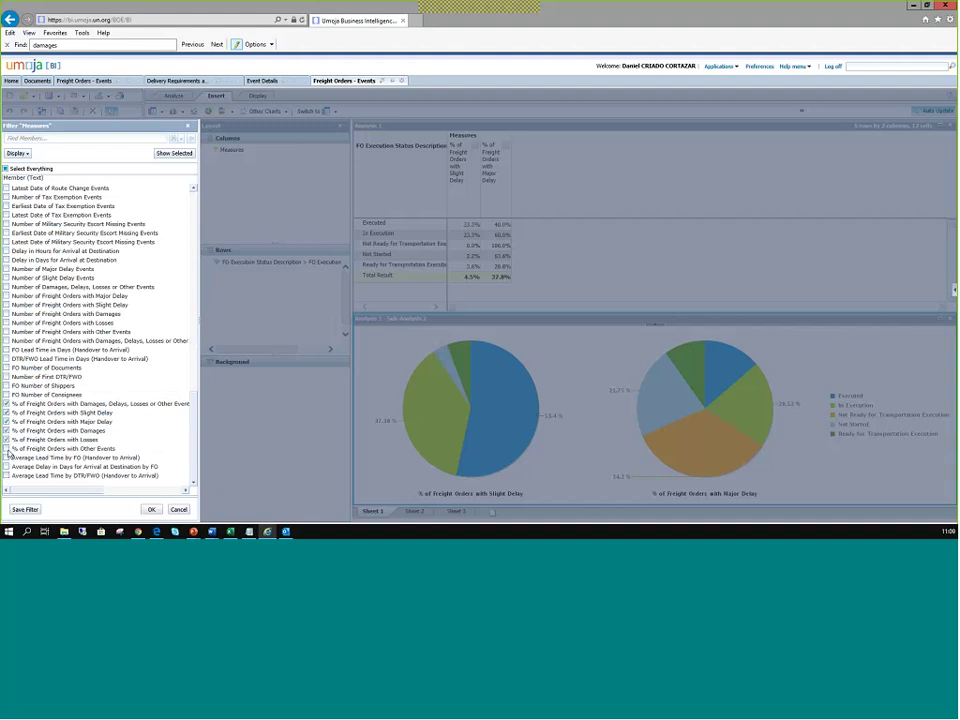
left_click(6, 448)
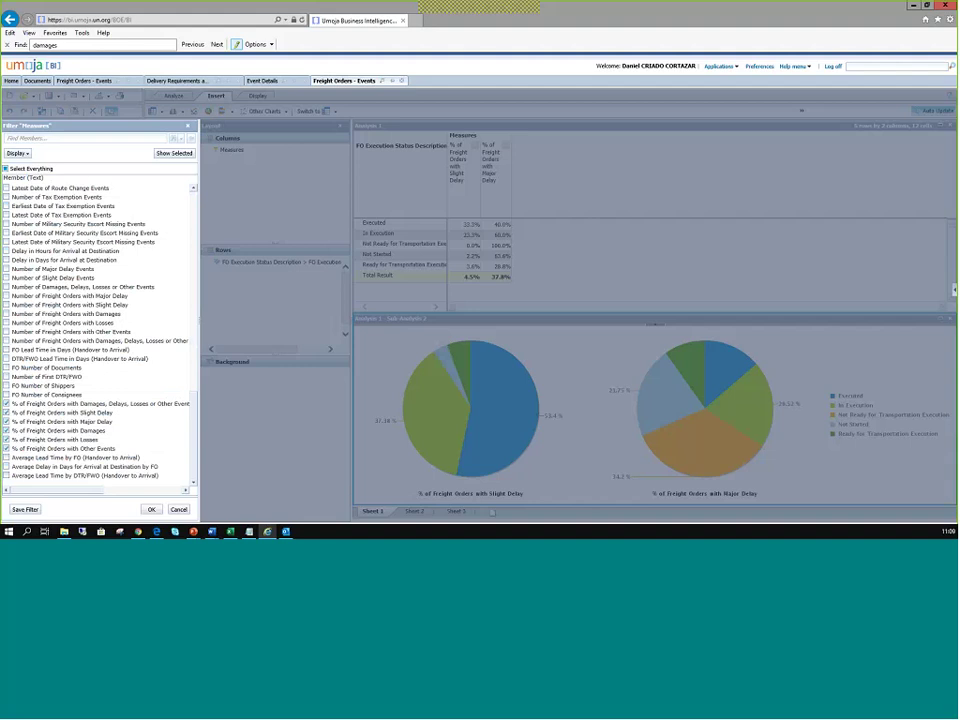
left_click(152, 511)
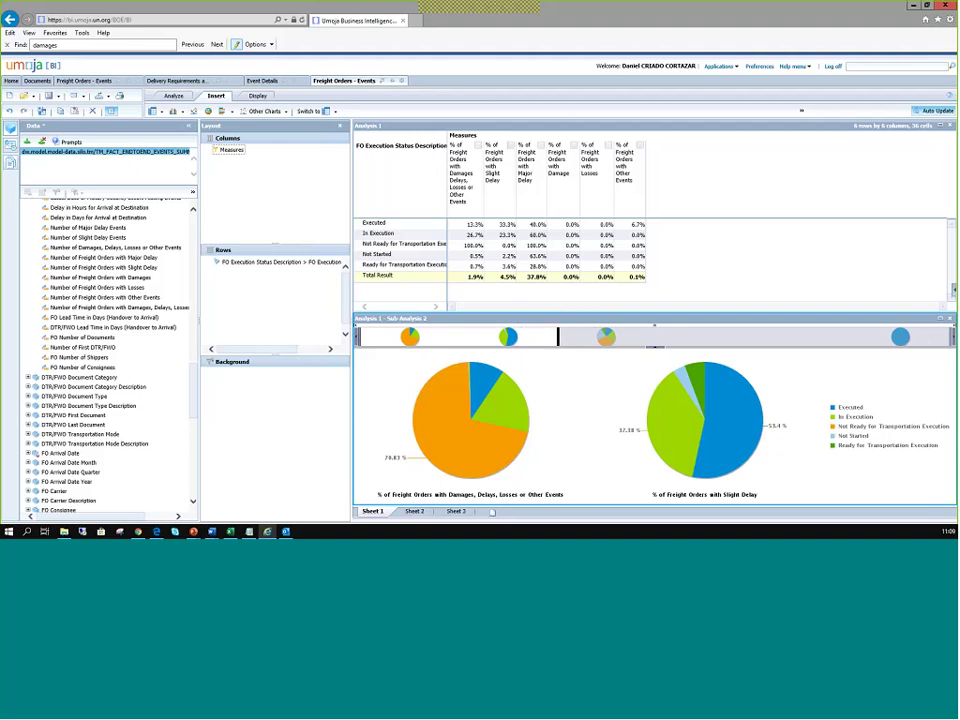
Extend the pie chart's visible range to all measures and remove the % of Freight Orders with Losses column from the table
left_click_drag(558, 337, 951, 337)
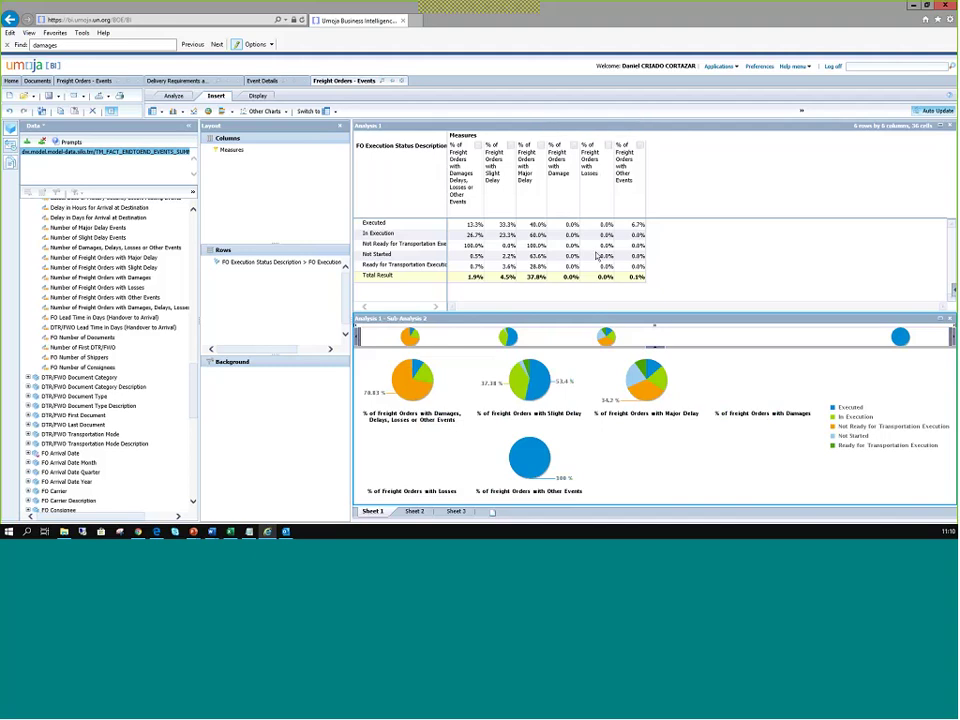
left_click(590, 163)
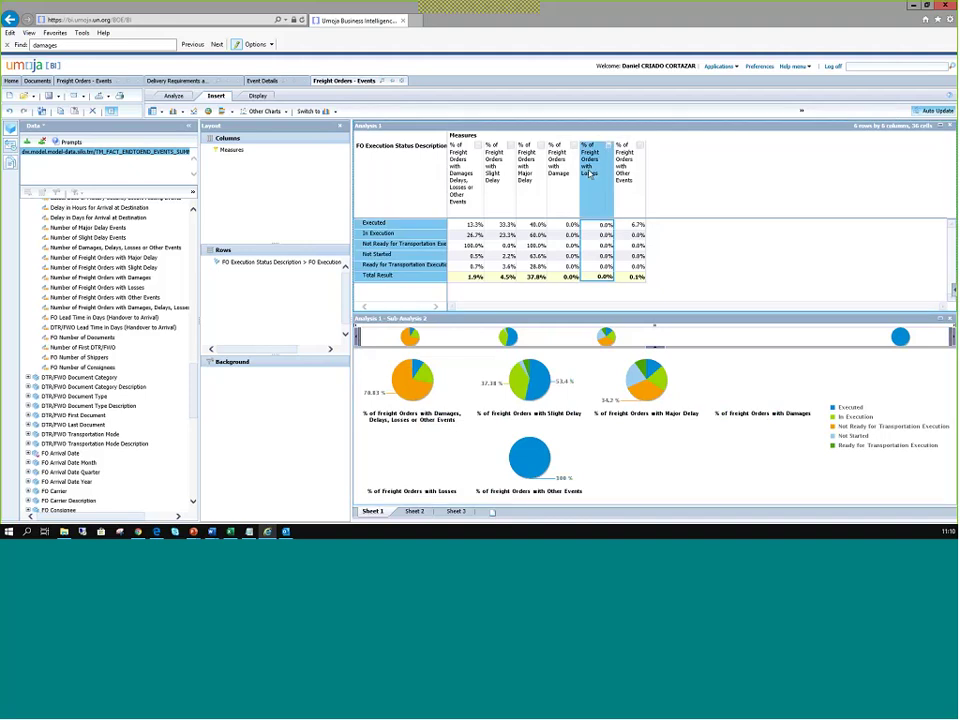
right_click(590, 168)
left_click(622, 328)
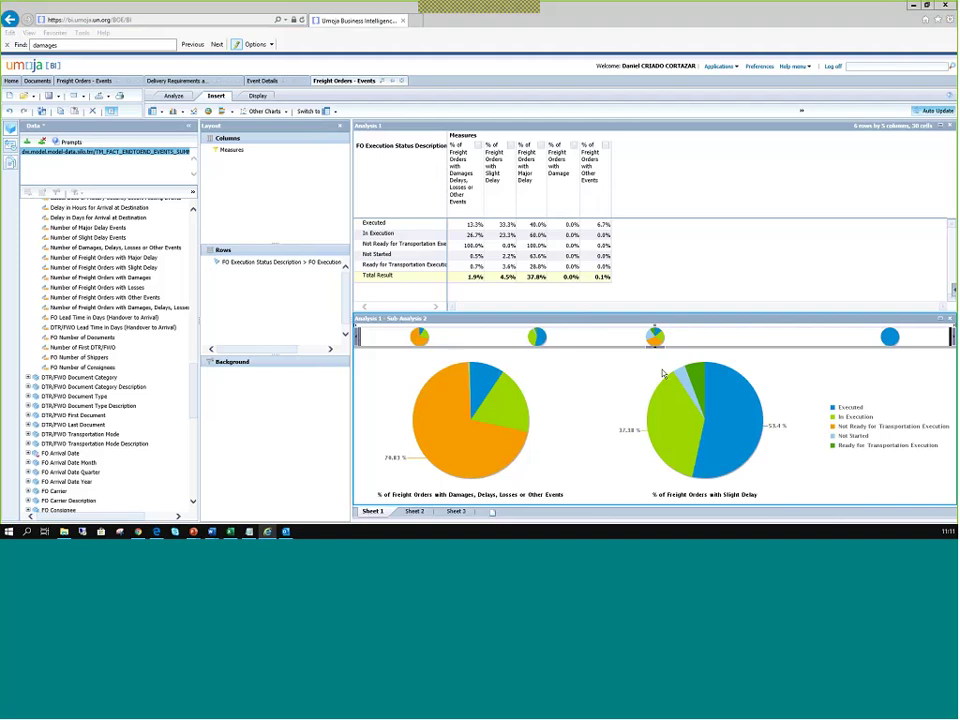
Check the slide's mission question, remove the pie chart, and filter FO Execution Status Description to Executed and Ready for Transportation Execution
key("alt+Tab")
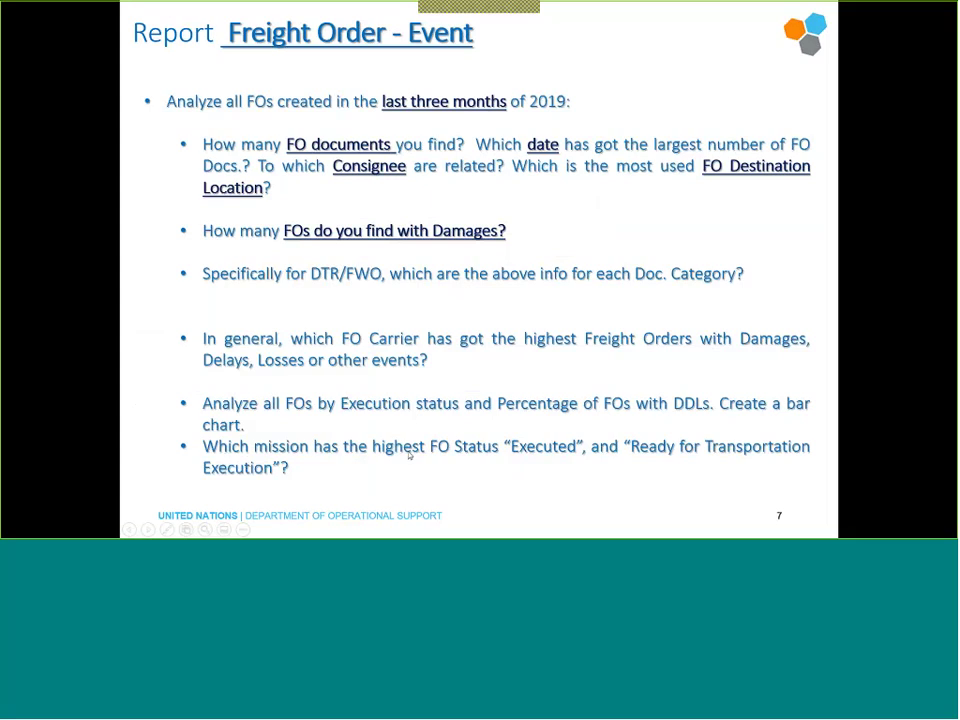
key("alt+Tab")
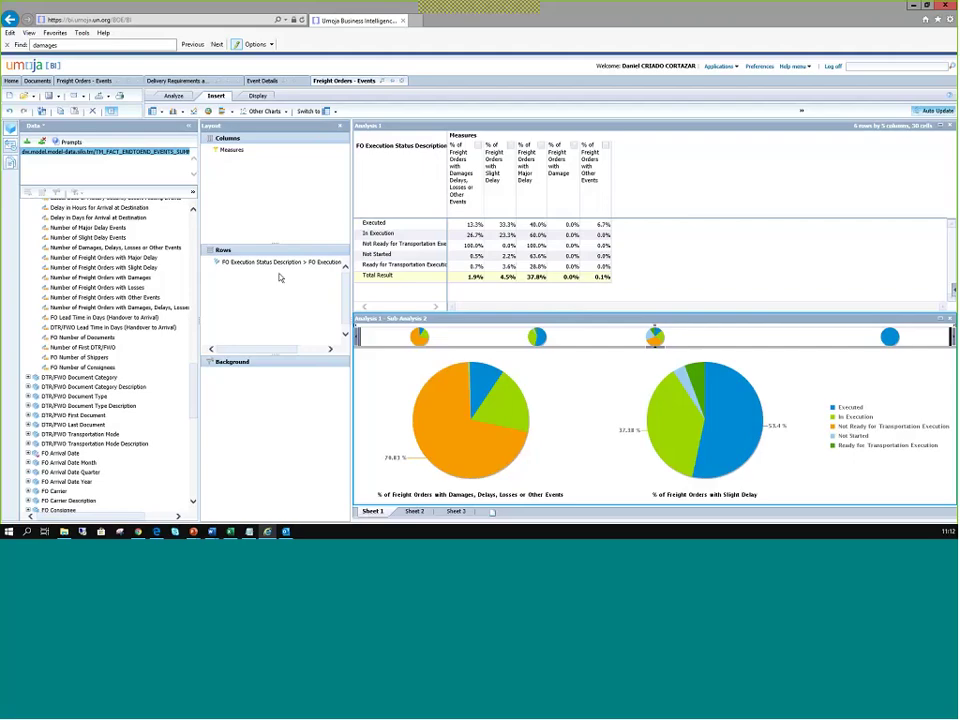
left_click(951, 320)
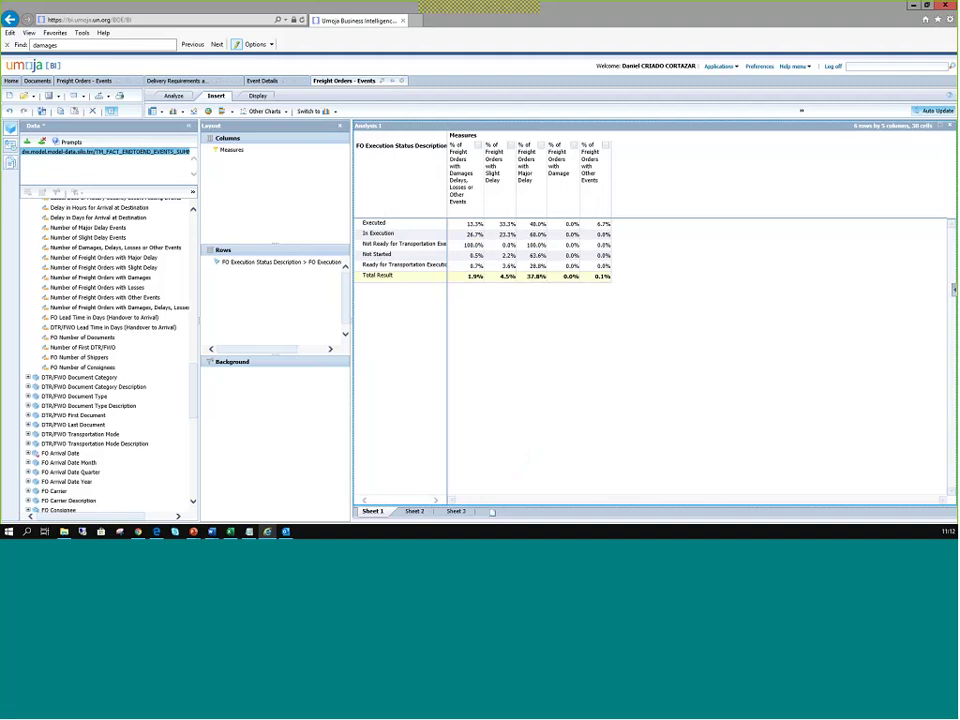
double_click(292, 261)
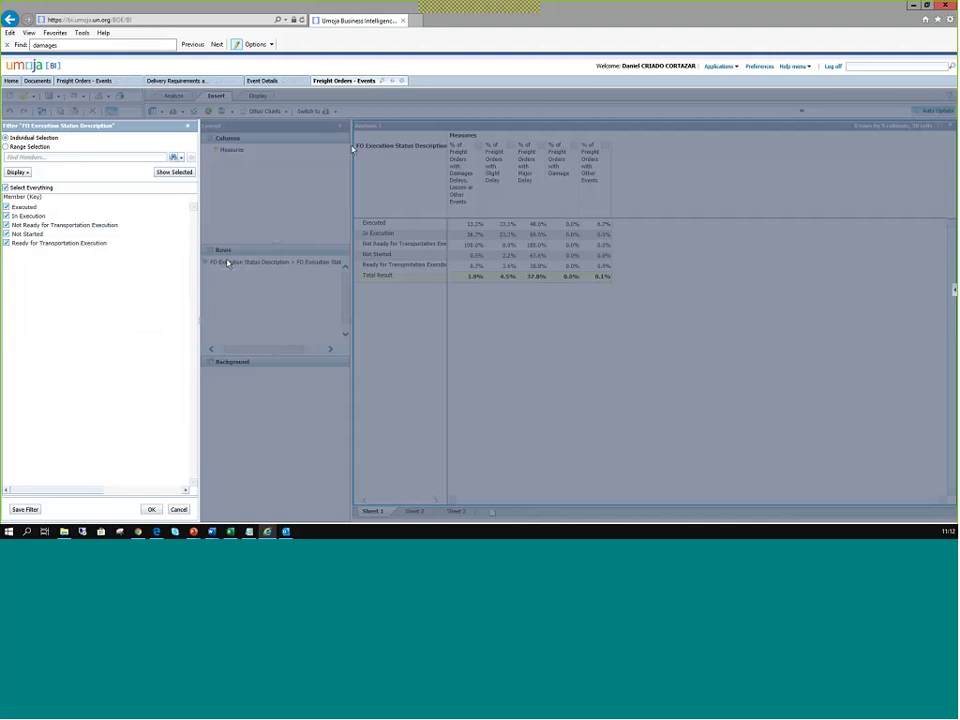
left_click(7, 206)
left_click(7, 206)
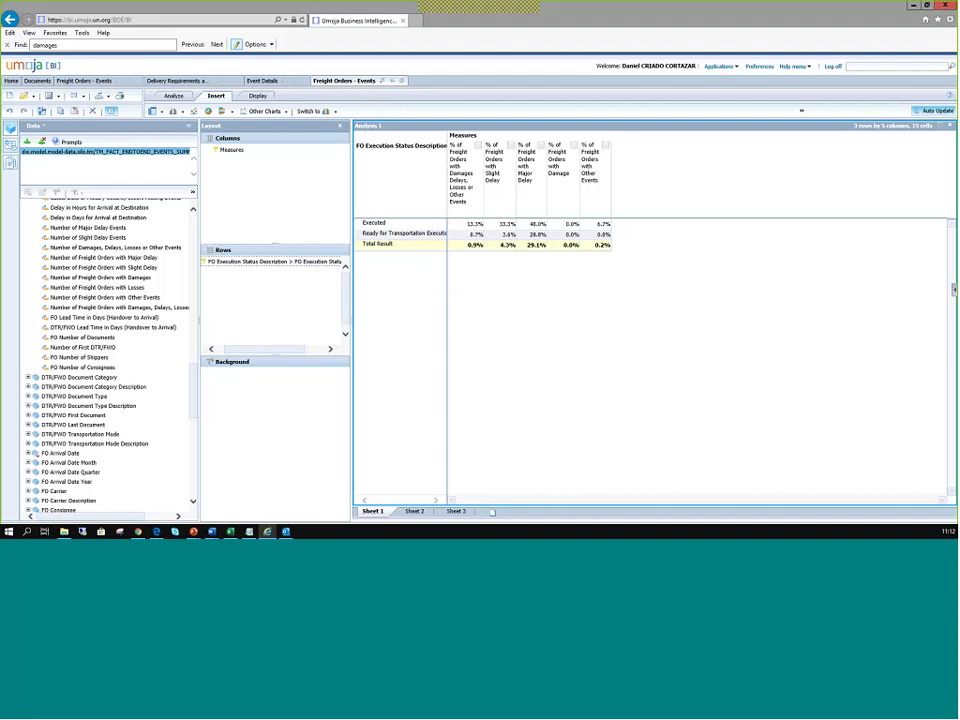
Reread the slide's mission question and replace all percentage measures in the table with FO Number of Documents
key("alt+Tab")
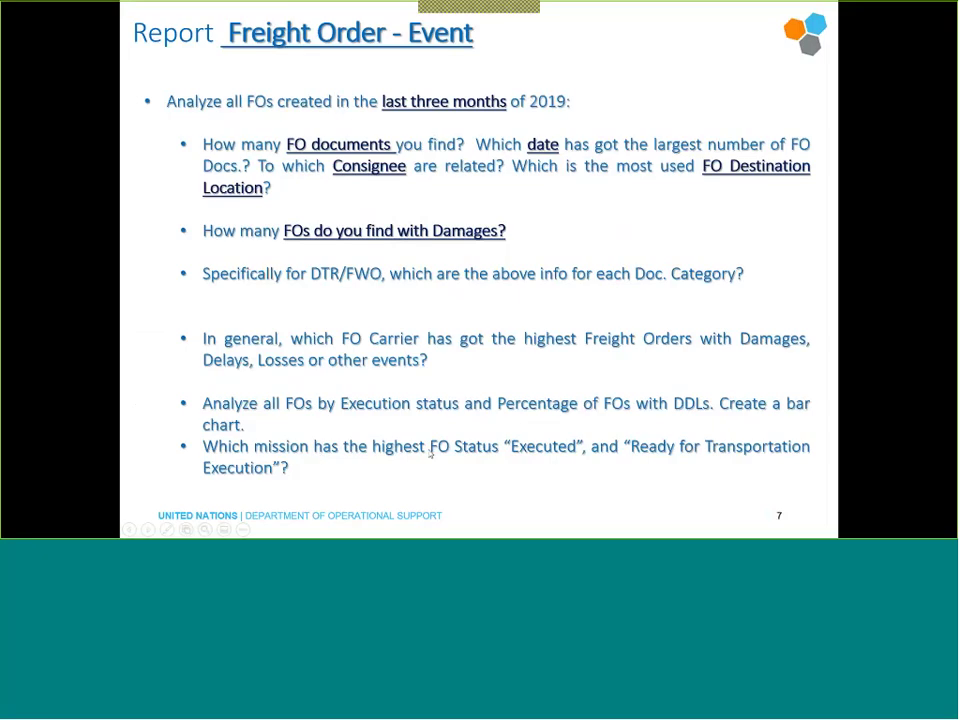
key("alt+Tab")
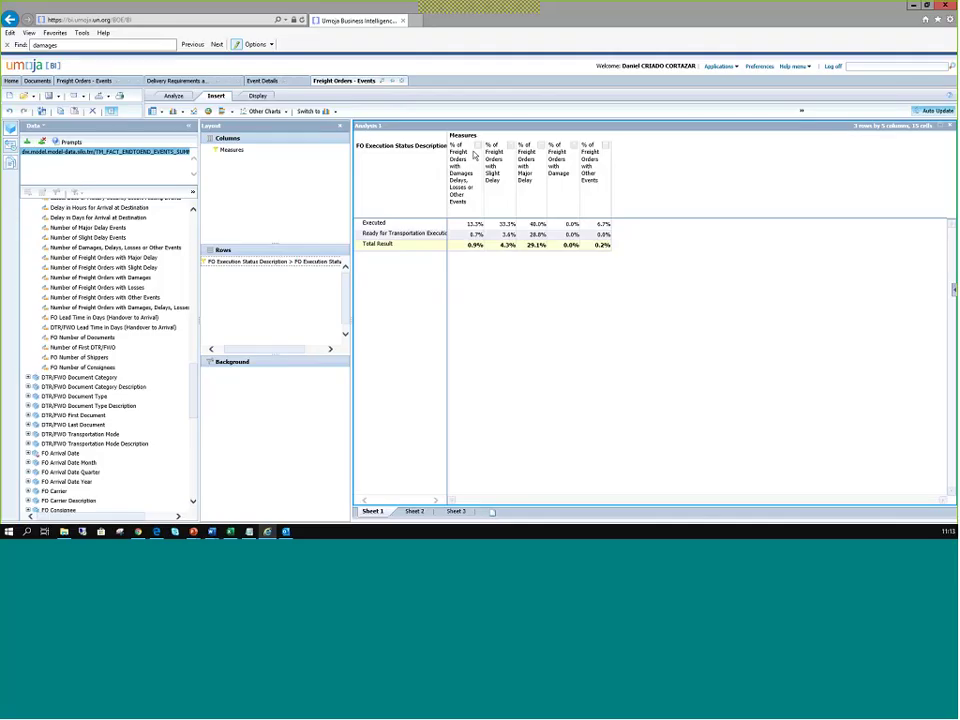
double_click(232, 151)
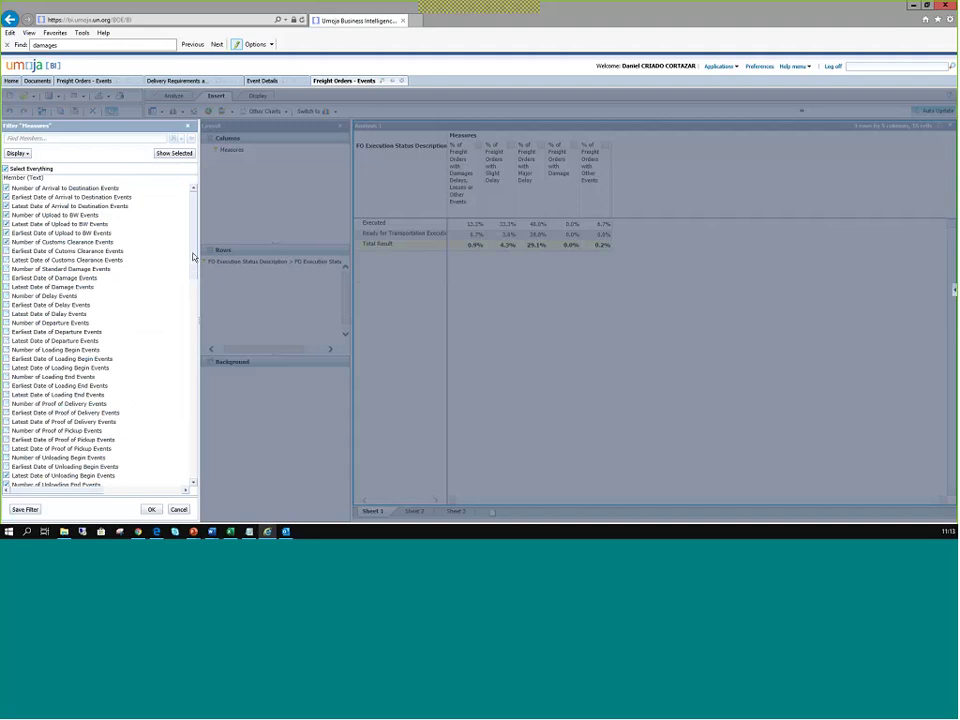
left_click_drag(193, 257, 185, 477)
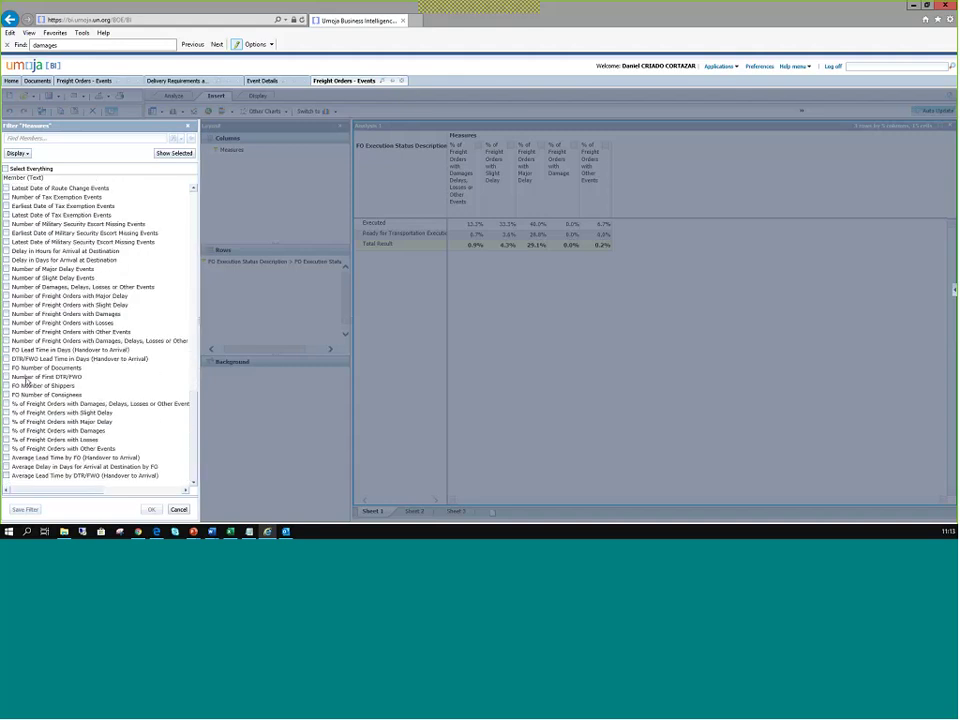
left_click(6, 368)
left_click(153, 511)
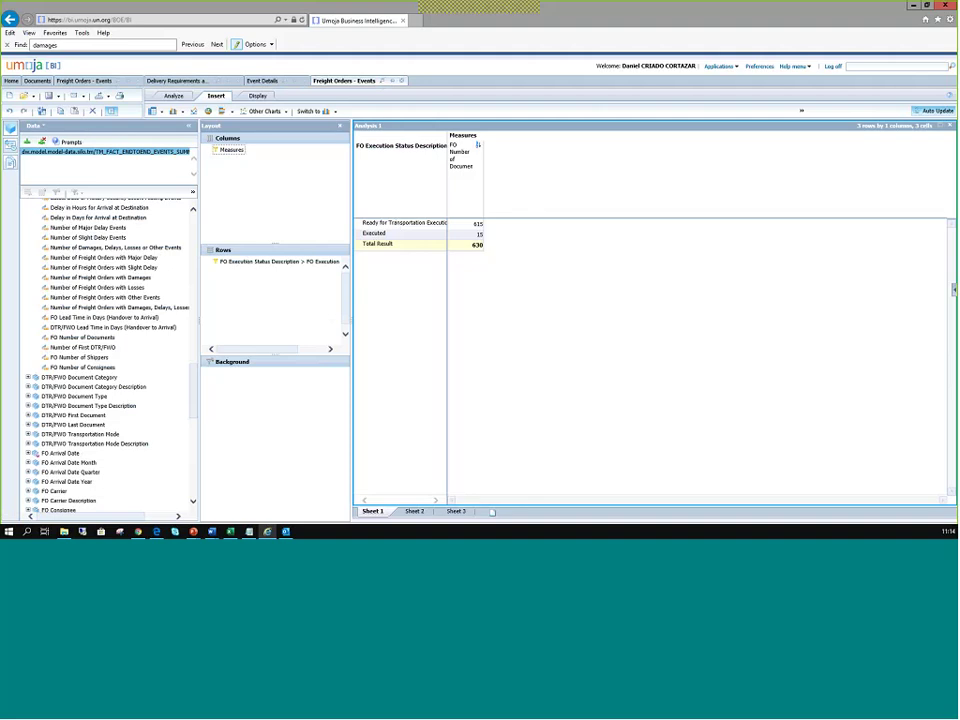
Move FO Execution Status Description to the background, add FO Consignee Description to the rows, and recheck the slide's mission question
left_click_drag(295, 261, 298, 407)
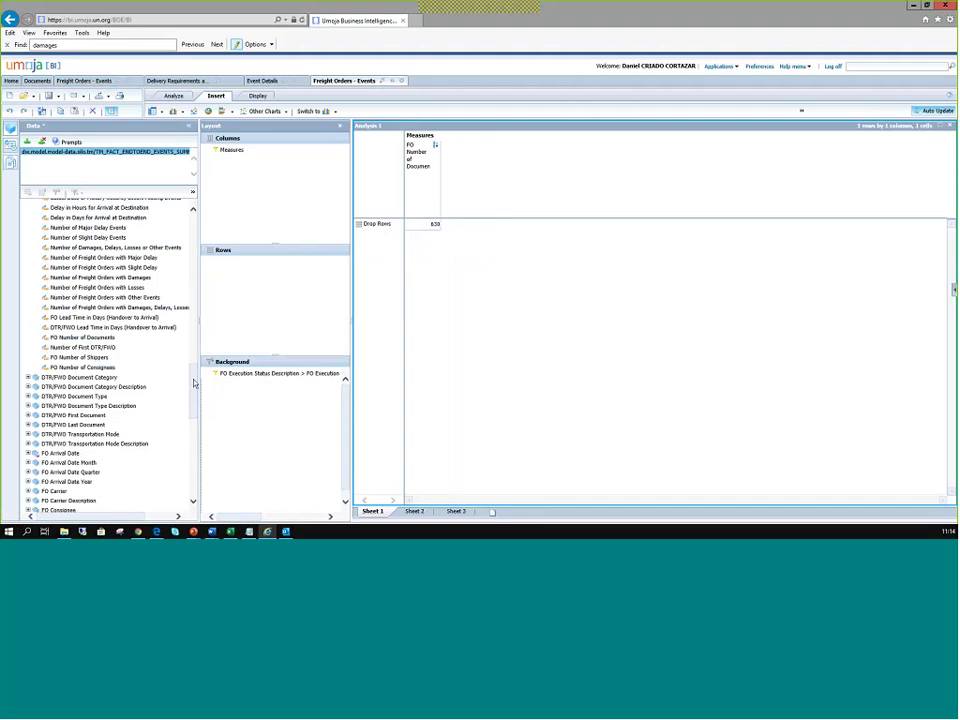
left_click_drag(193, 381, 195, 436)
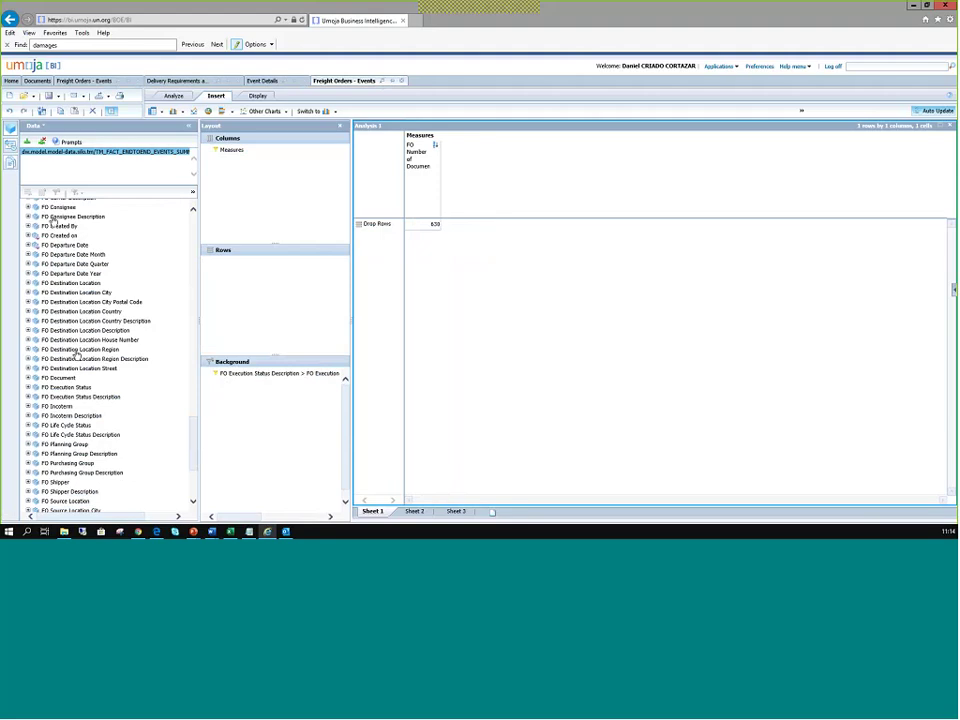
left_click_drag(52, 219, 251, 287)
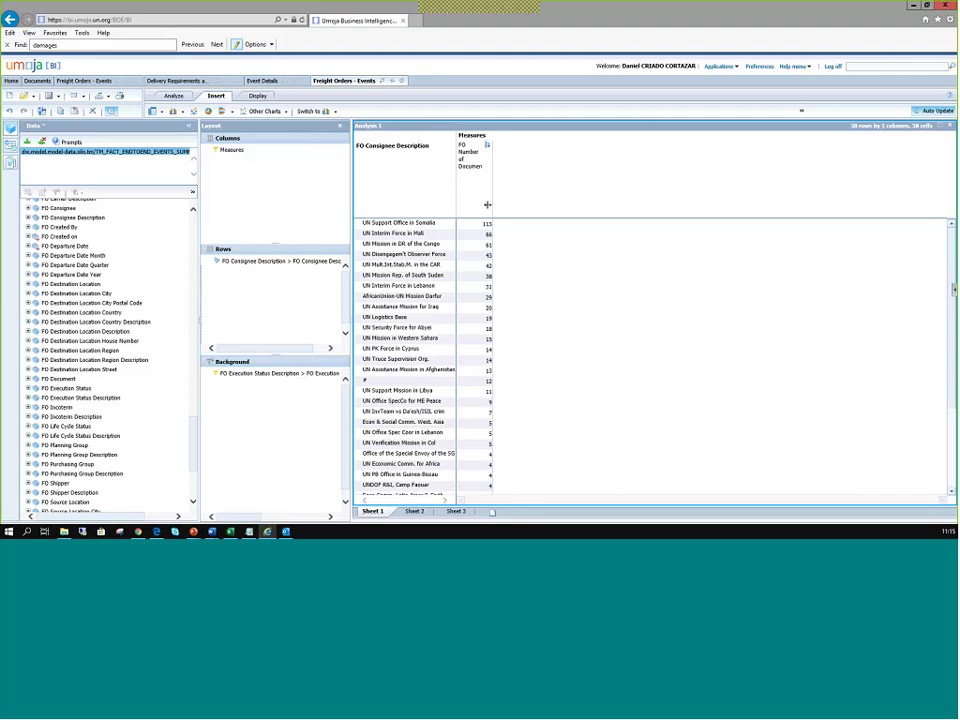
left_click_drag(487, 204, 489, 204)
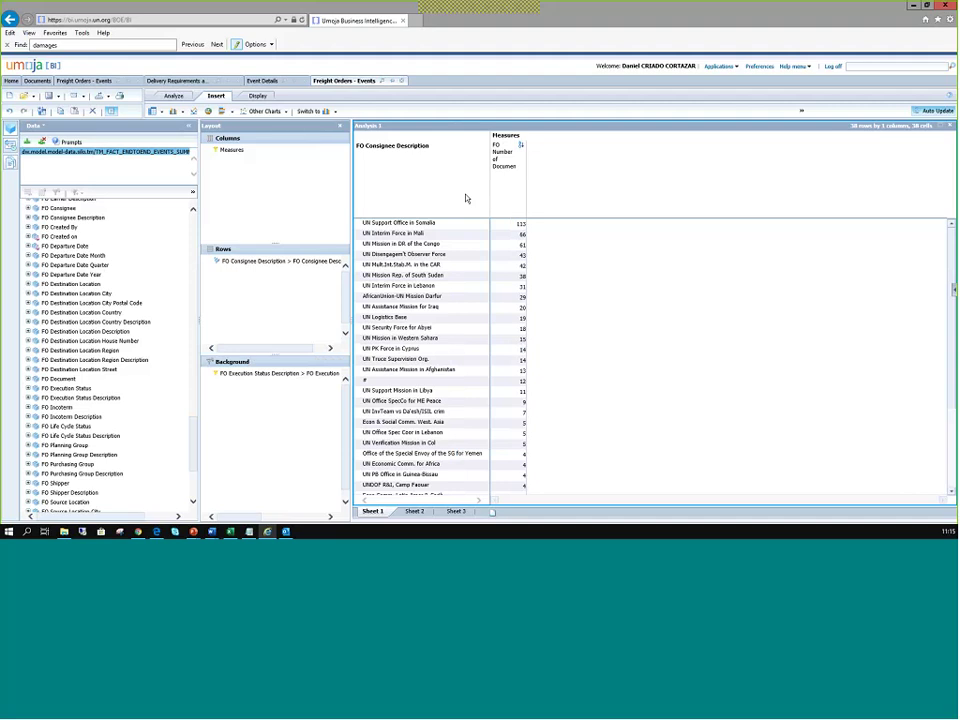
key("alt+Tab")
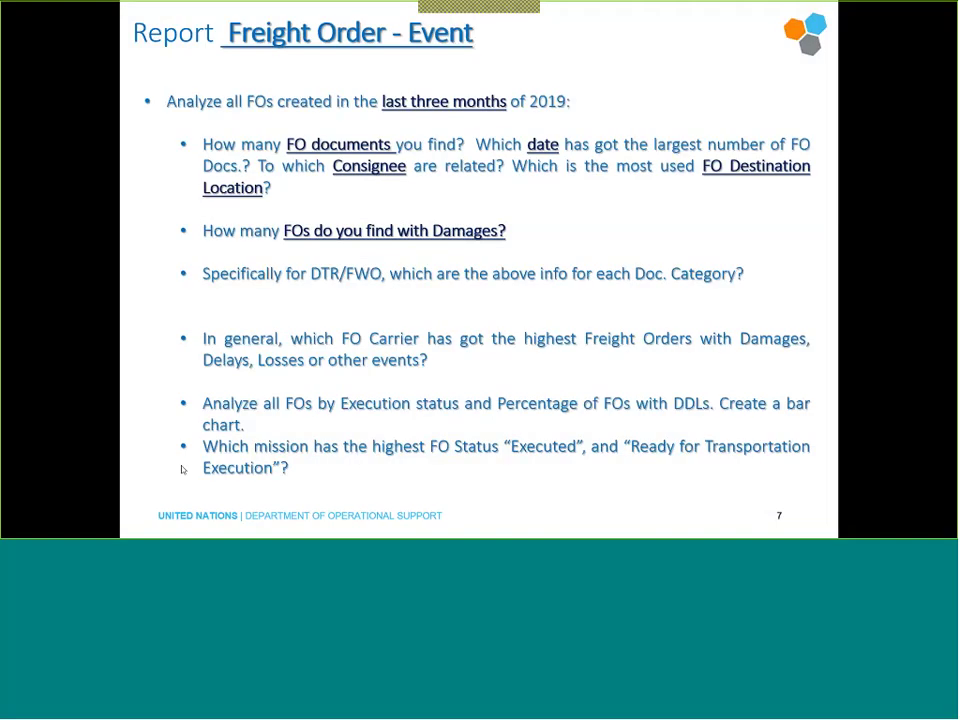
key("alt+Tab")
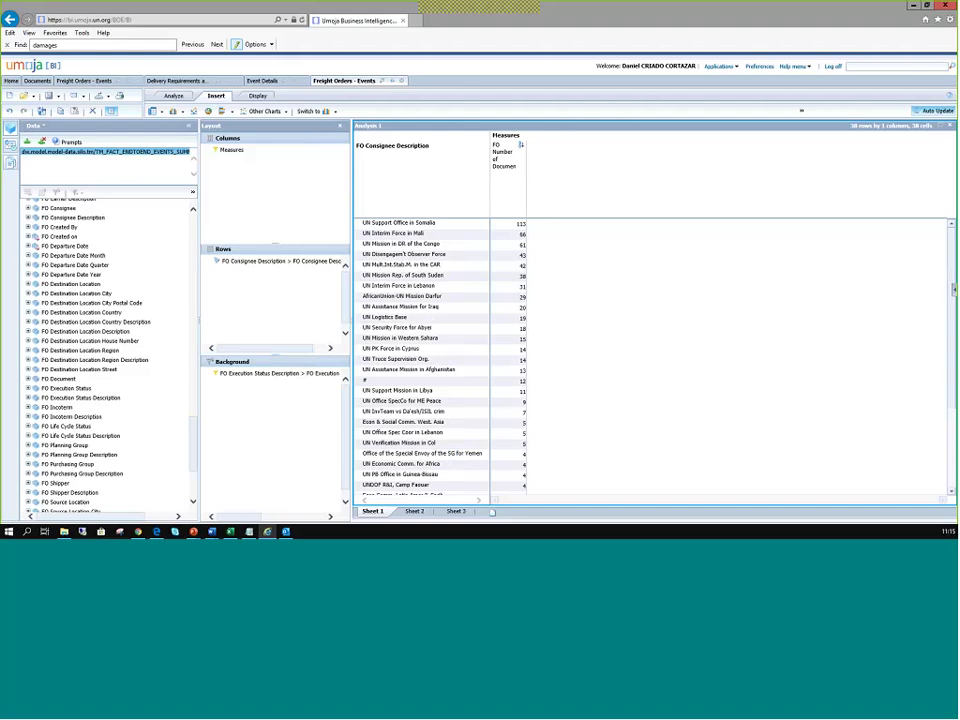
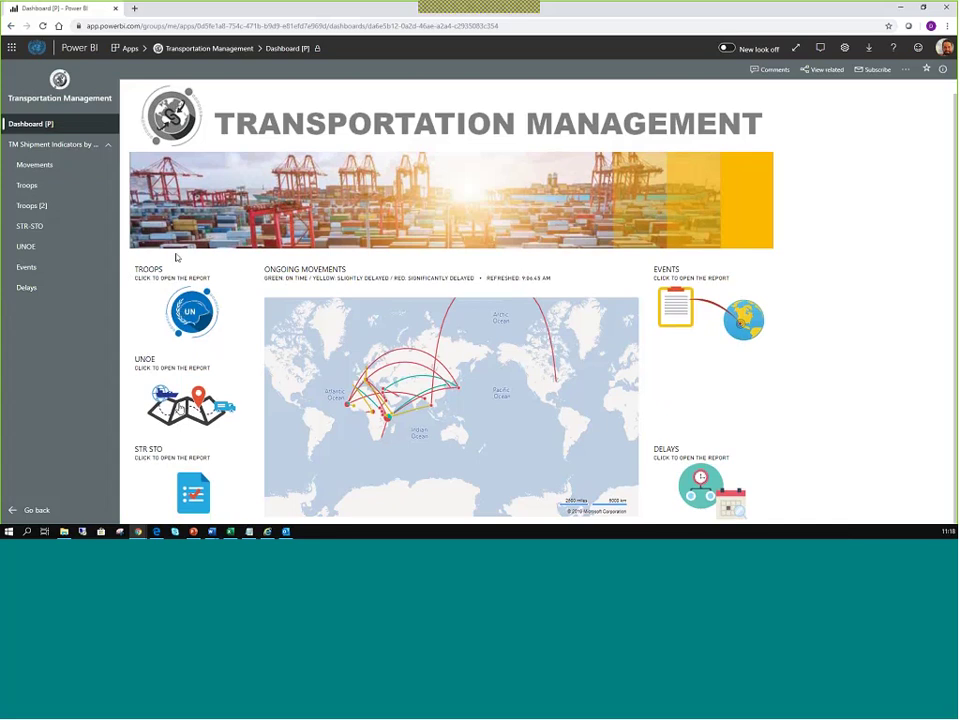
In Power BI's UNOE report, filter movements by In Planning, change the filter to Planned, and end the Movement Creation Date range at 7/3/2019
left_click(208, 390)
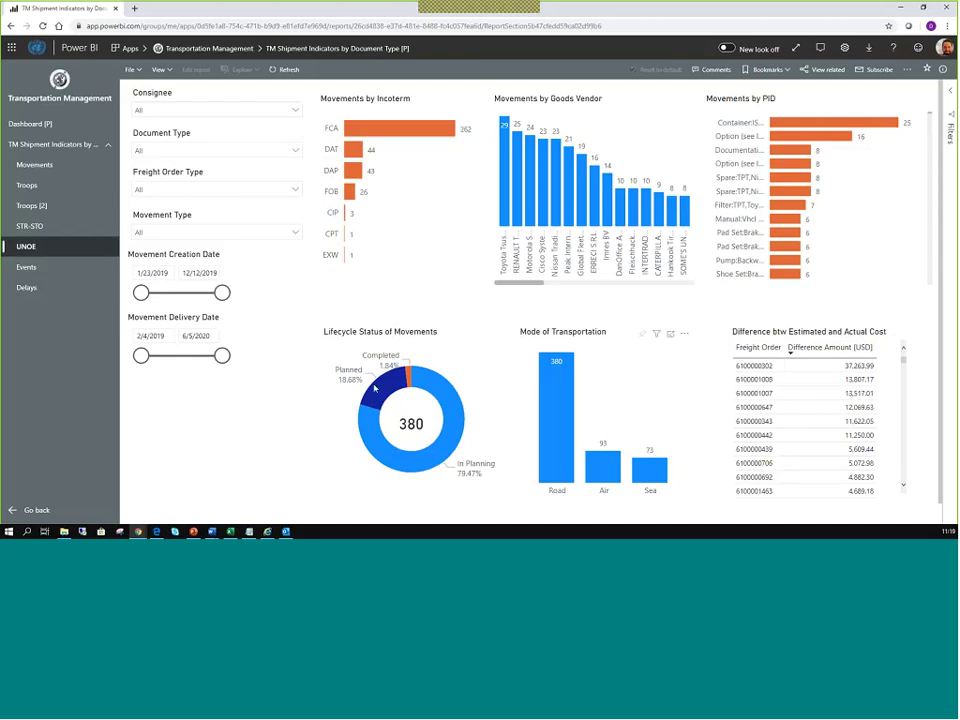
left_click(452, 440)
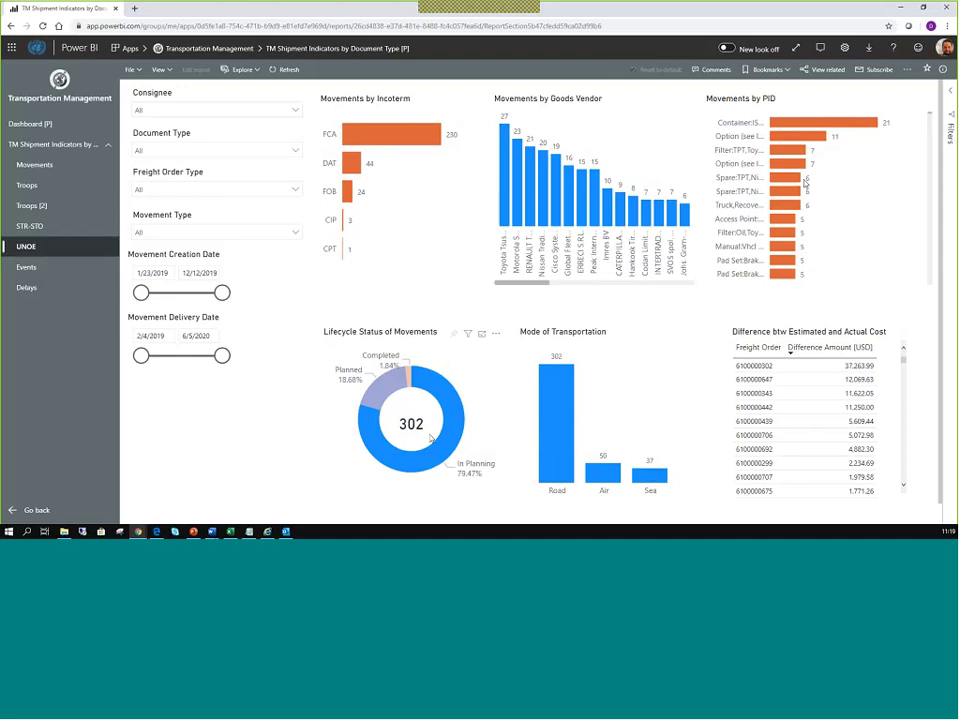
mouse_move(440, 410)
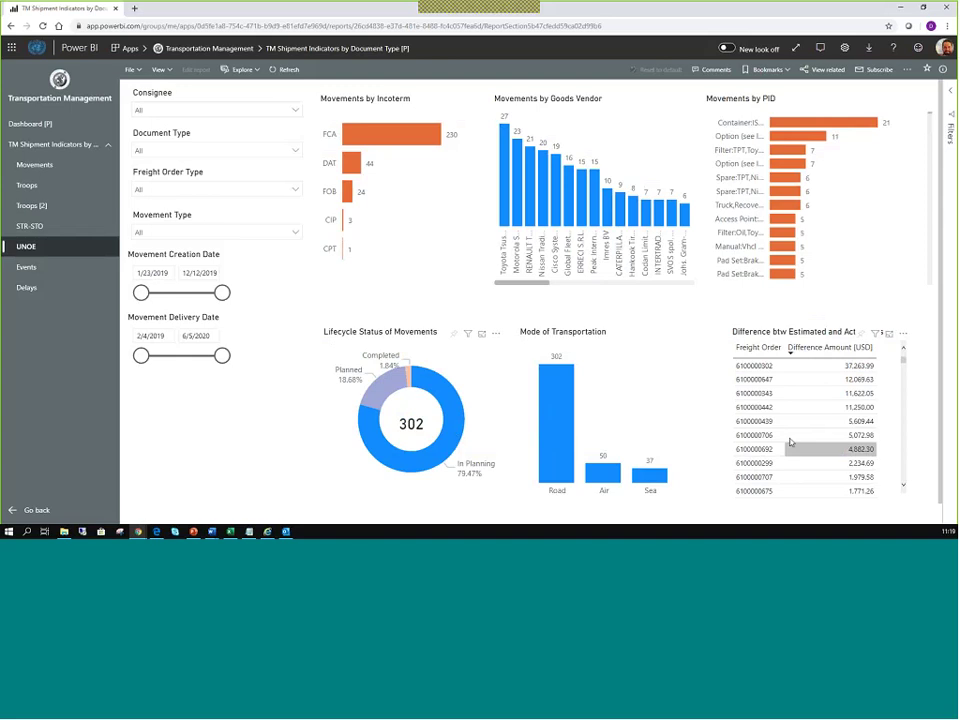
left_click(382, 390)
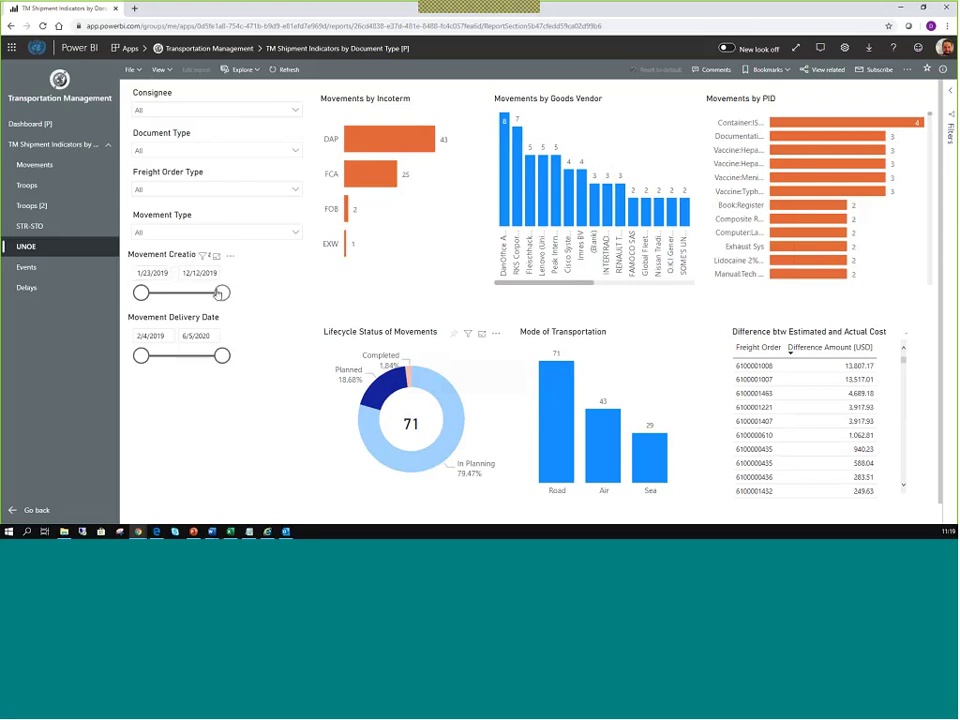
left_click_drag(222, 292, 181, 293)
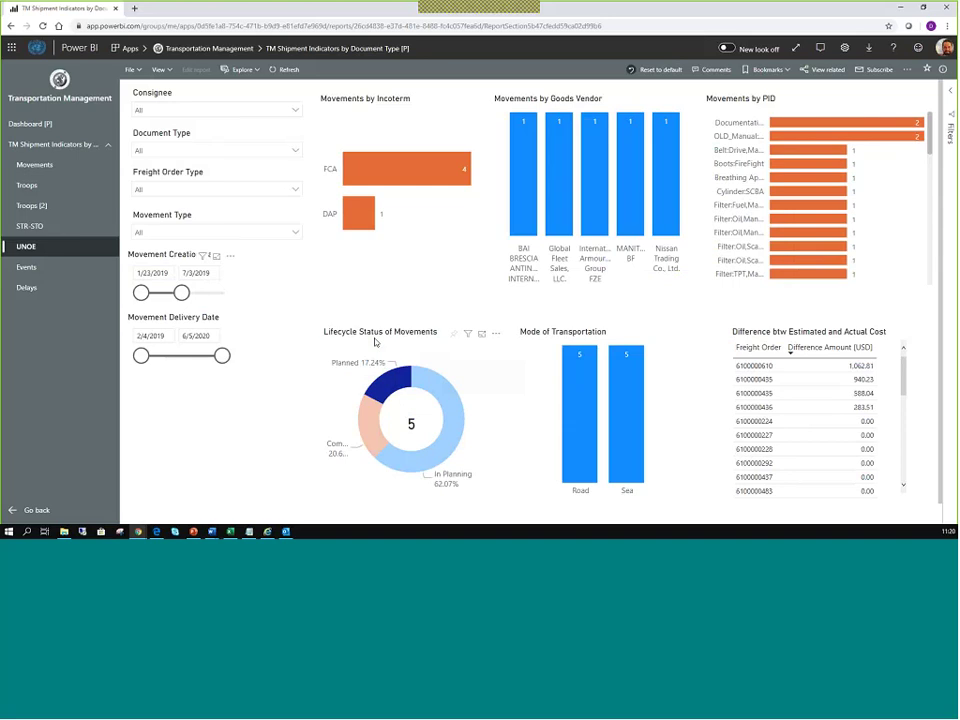
Open the Events report and examine the filter options for Movement Status, Transportation Mode and Execution Status
left_click(26, 268)
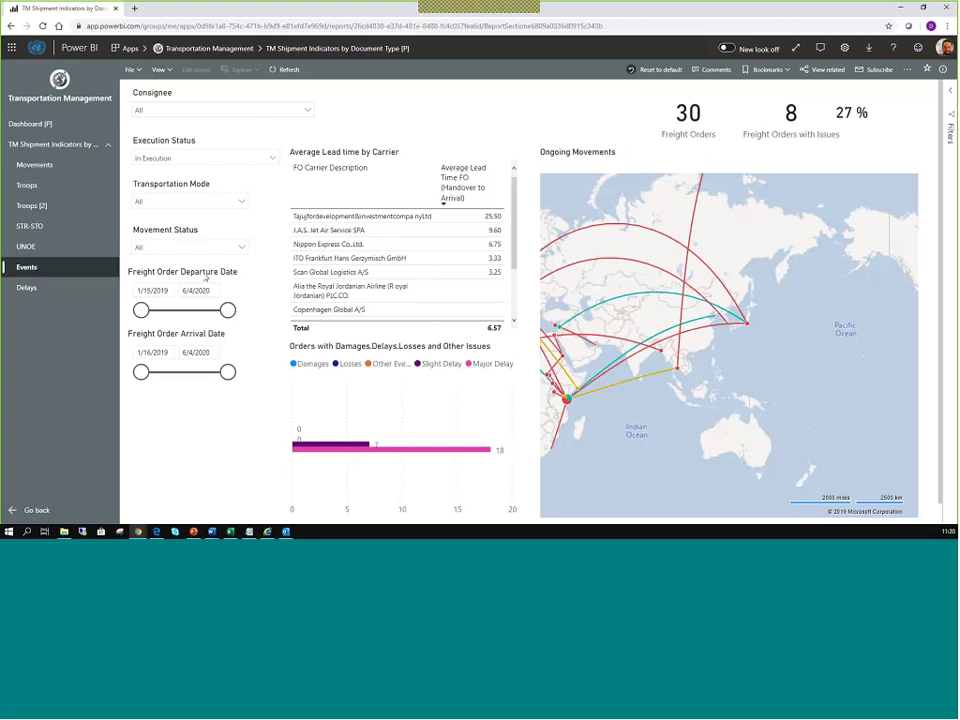
left_click(241, 248)
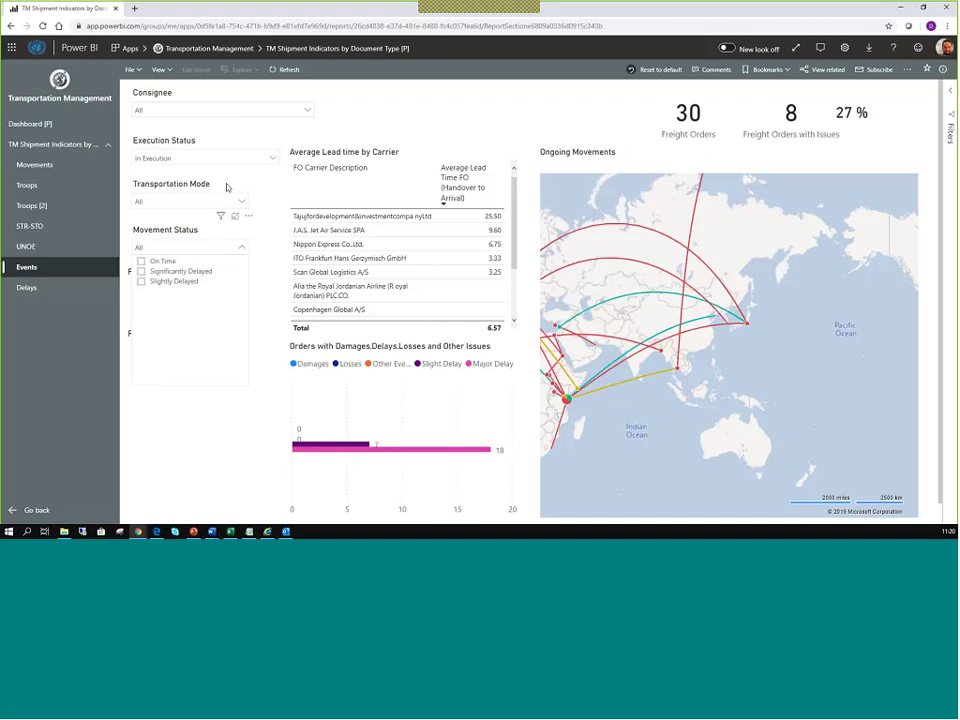
left_click(240, 203)
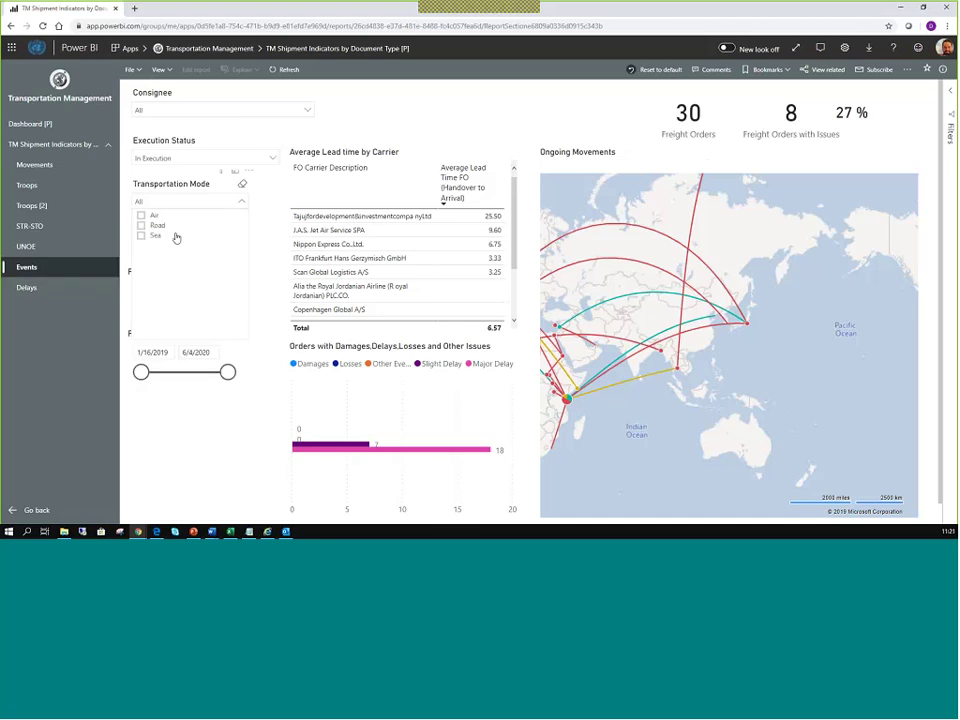
left_click(270, 158)
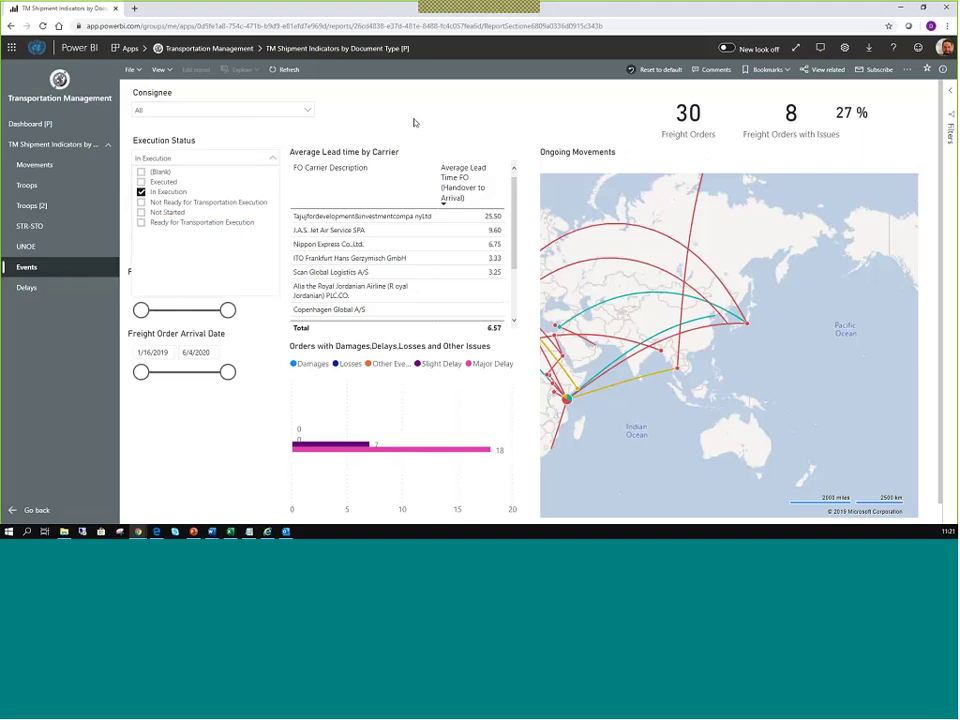
key("alt+Tab")
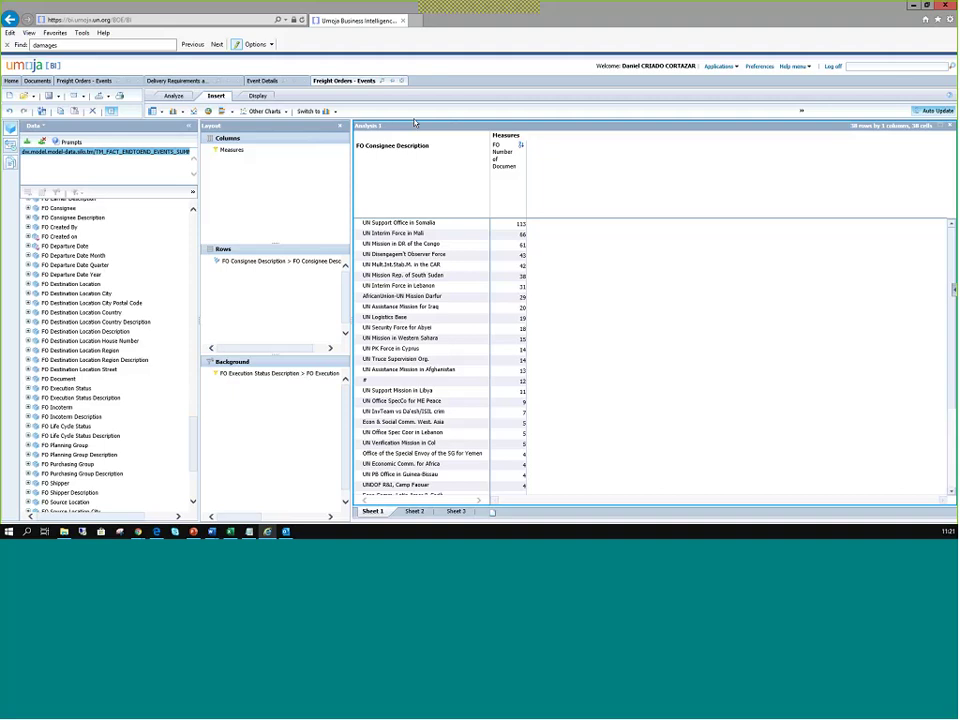
key("alt+Tab")
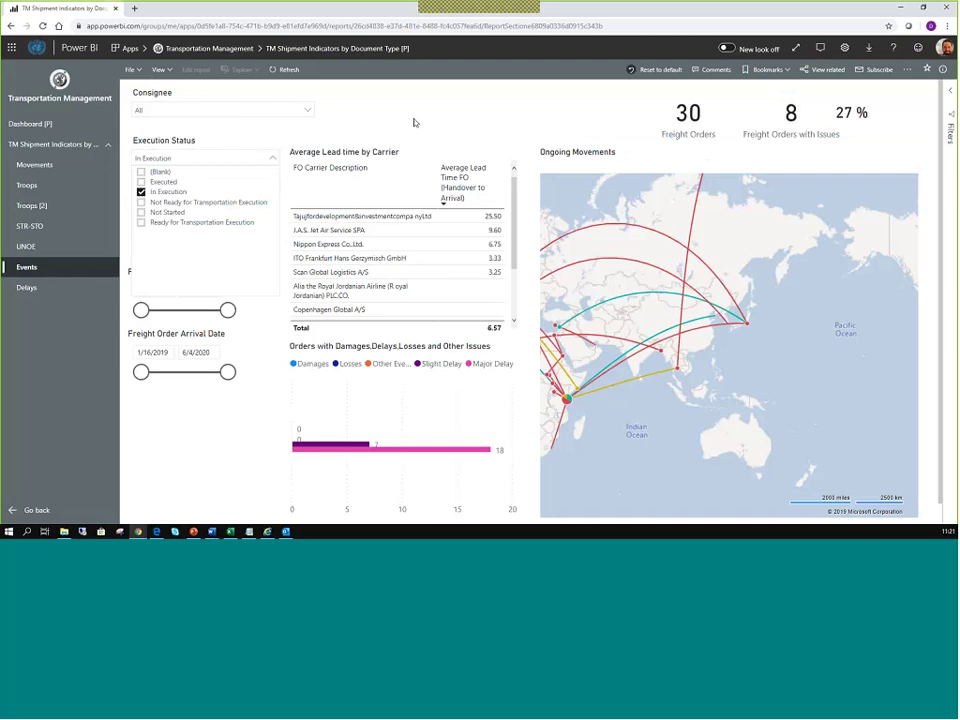
key("alt+Tab")
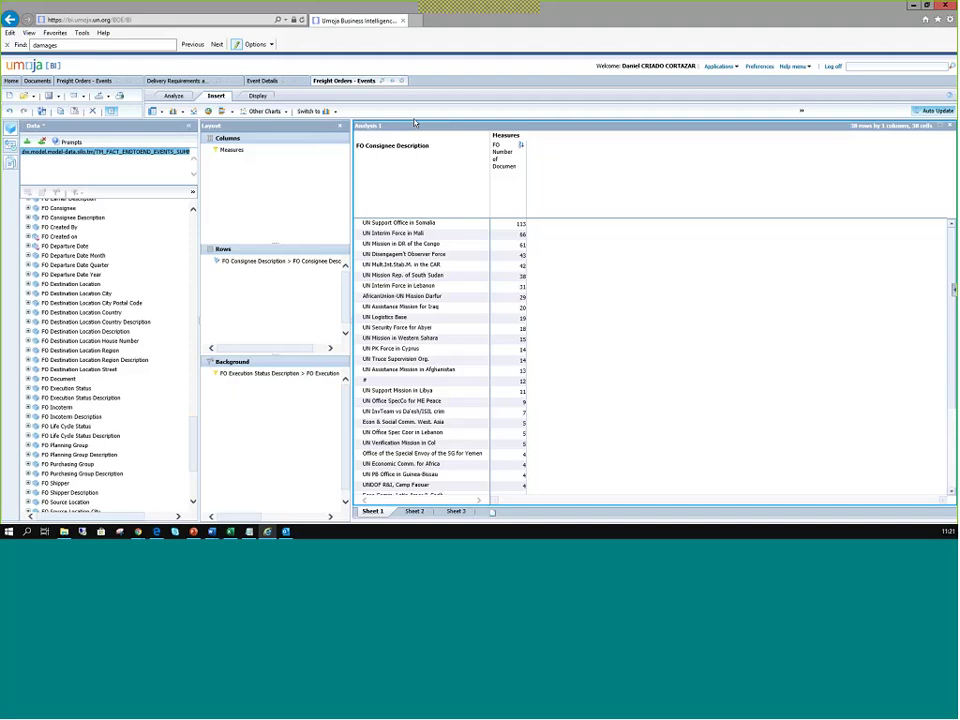
key("alt+Tab")
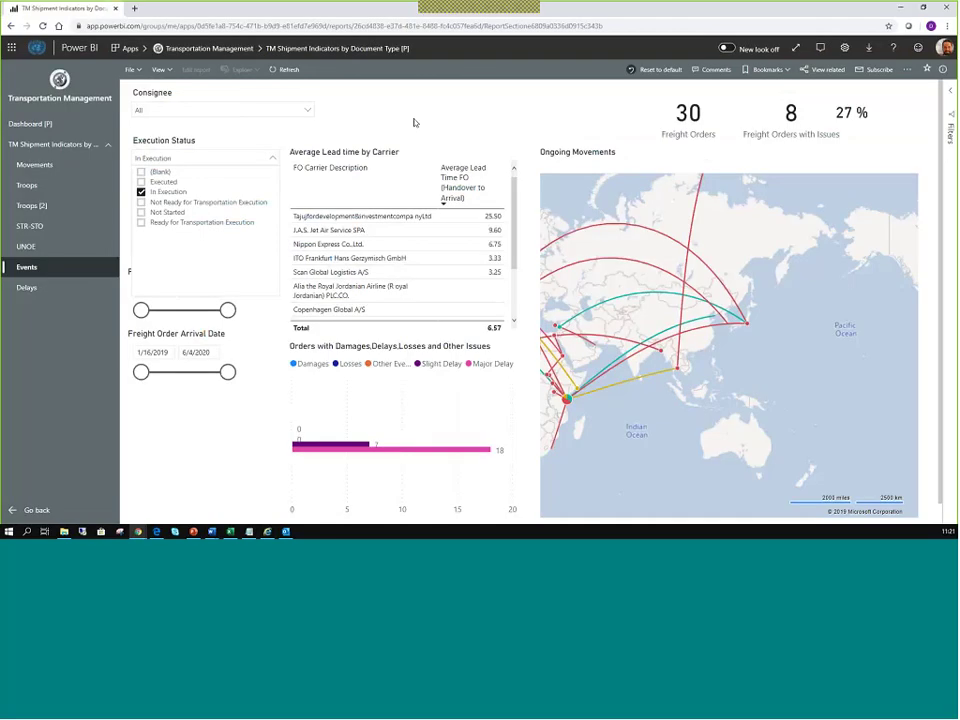
key("alt+Tab")
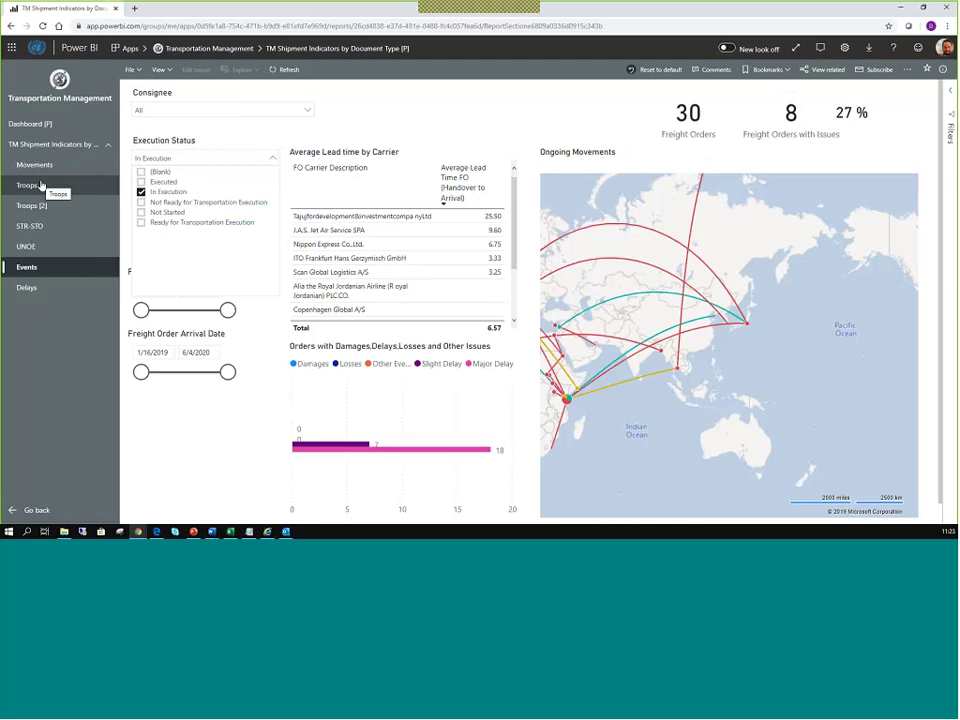
Filter the Events report by the carrier ITO Frankfurt Hans Gerzymisch GmbH, and view the Movements report and the main dashboard
left_click(335, 231)
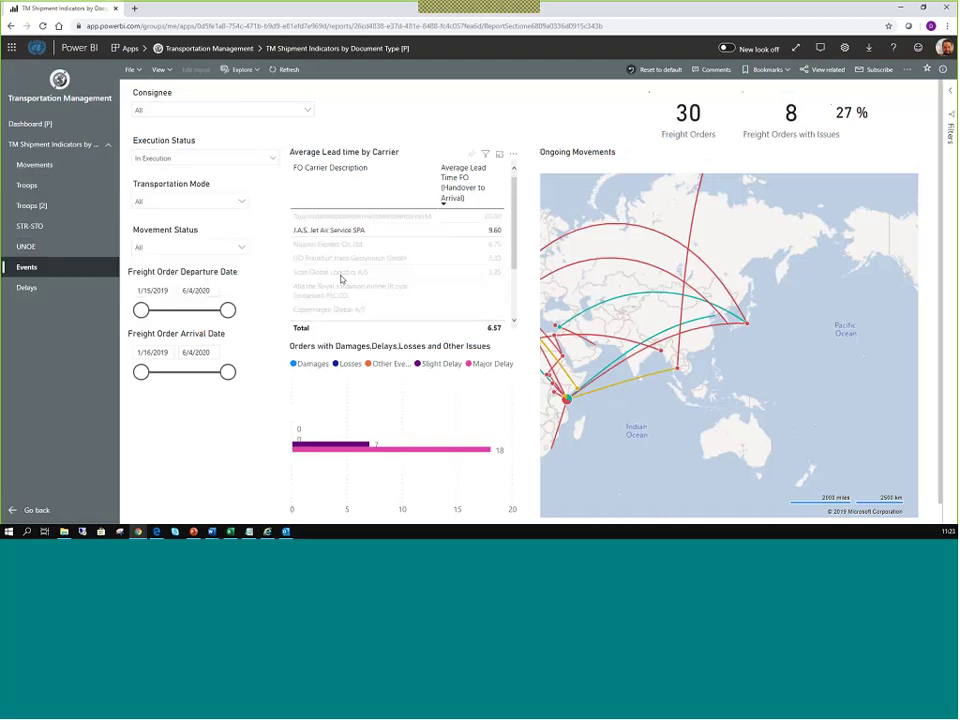
left_click(350, 258, "ctrl")
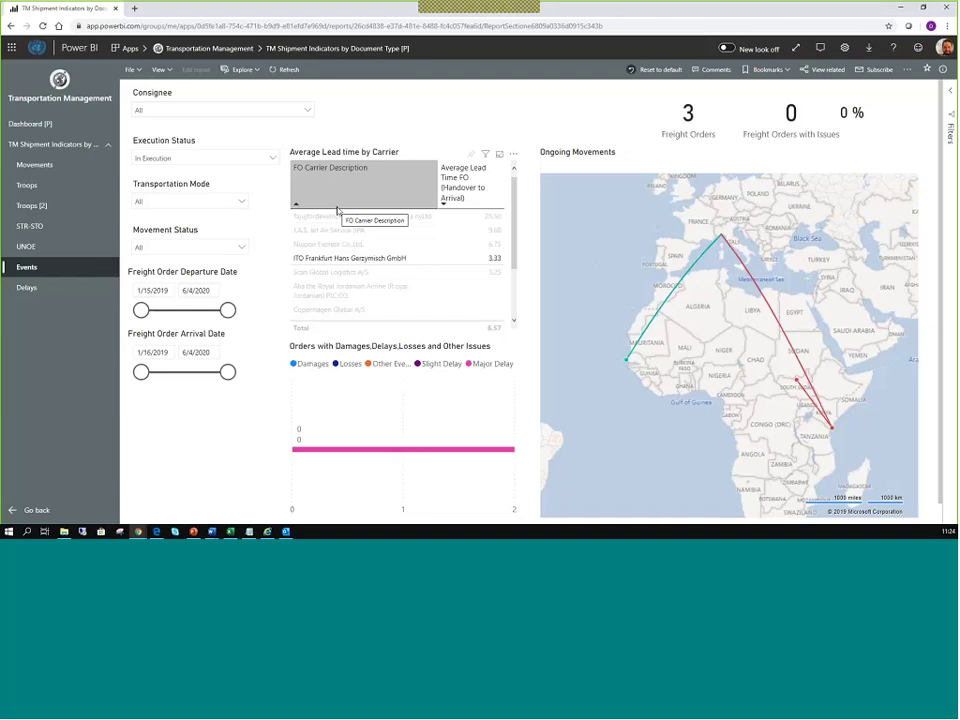
left_click(33, 166)
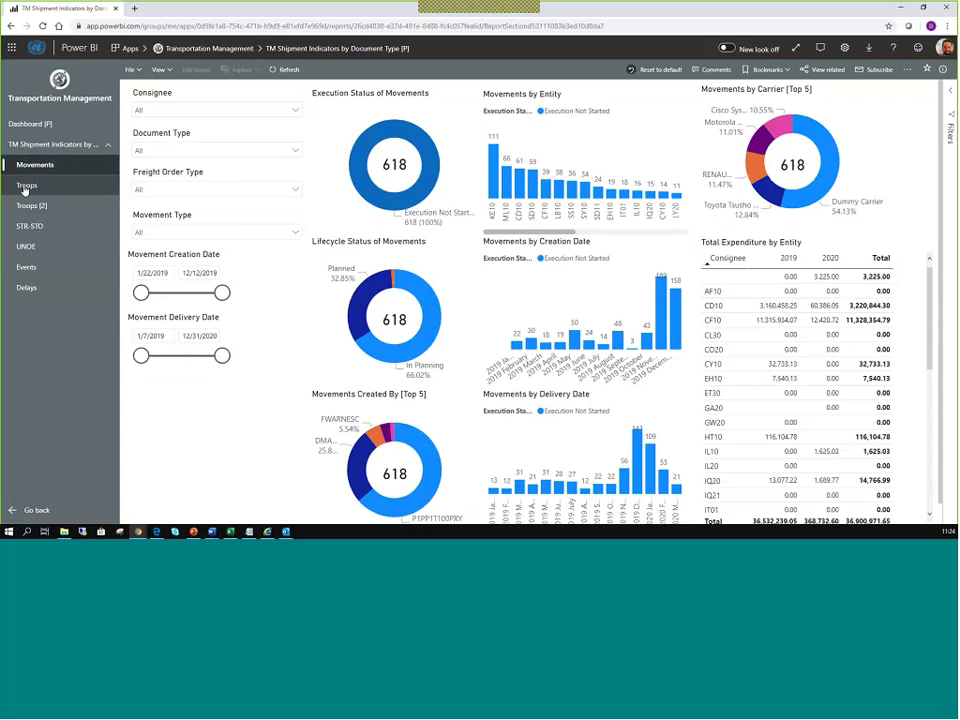
left_click(30, 124)
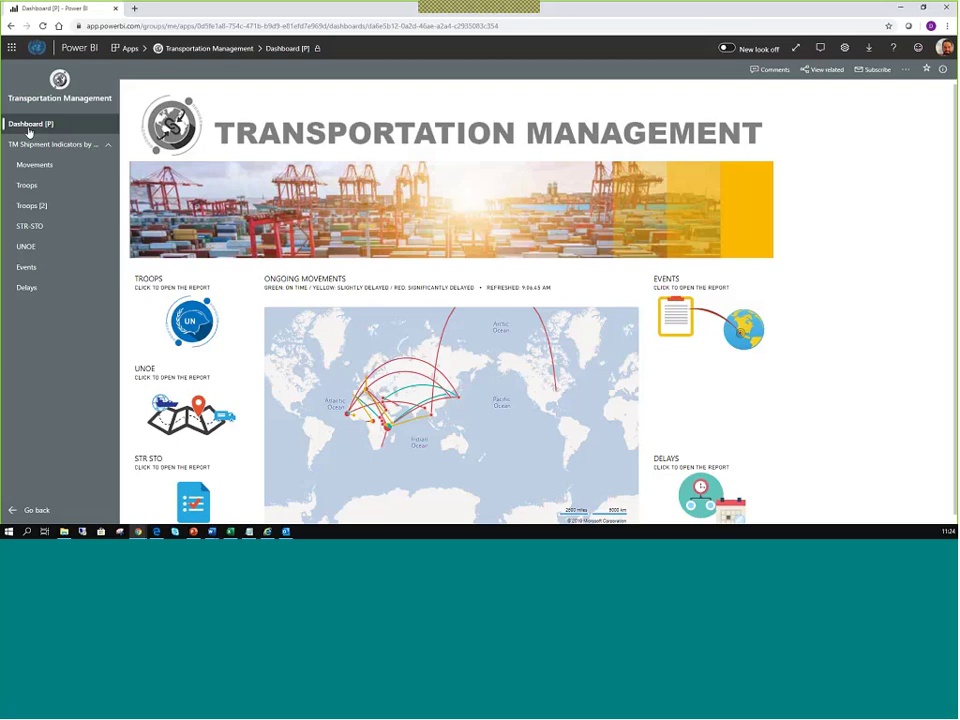
Switch to Umoja BI, check the Transportation And Event Management documents, and view the Delivery Requirements and Forwarding Orders workspace, dismissing its autosave notice
key("alt+Tab")
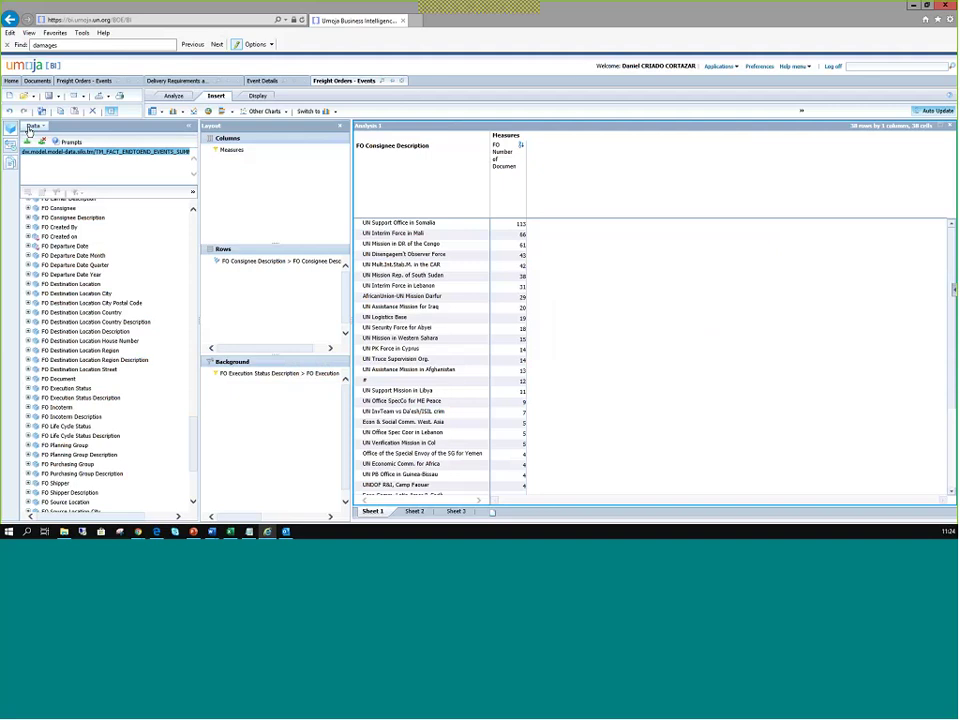
left_click(38, 82)
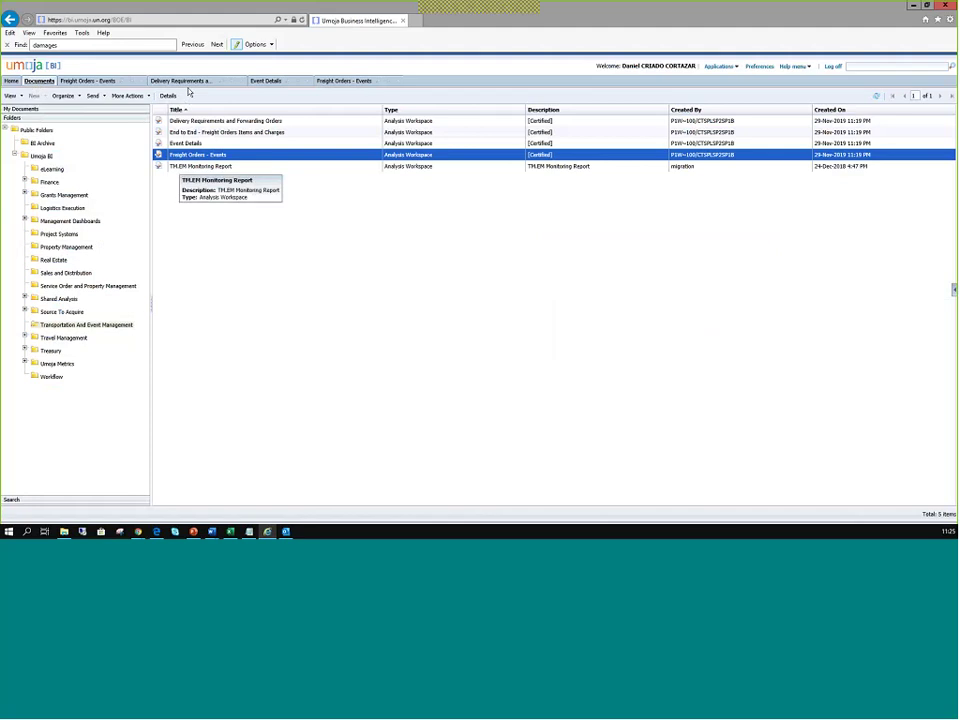
left_click(186, 82)
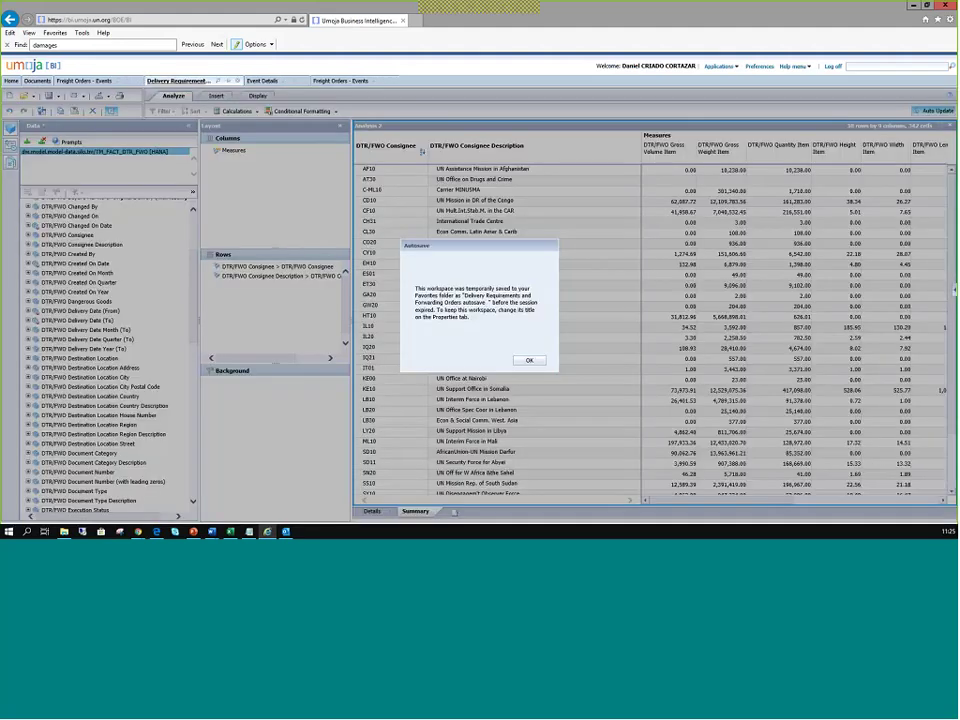
left_click(529, 361)
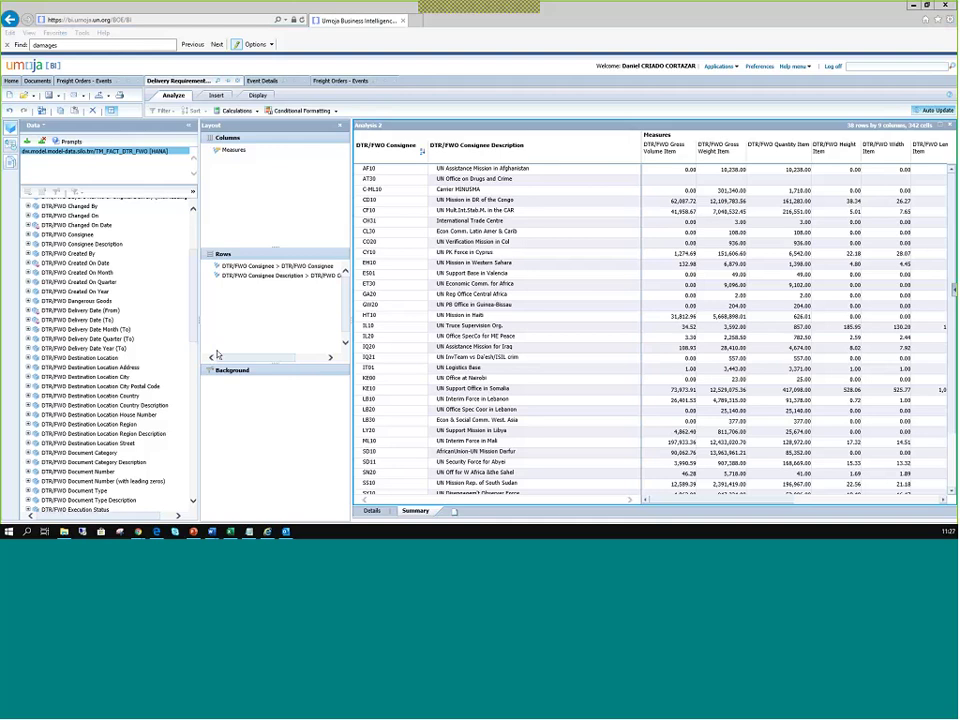
Open Wrapup.pptx from the Day 3 - Documents folder in PowerPoint and start the slide show from the title slide
key("alt+Tab")
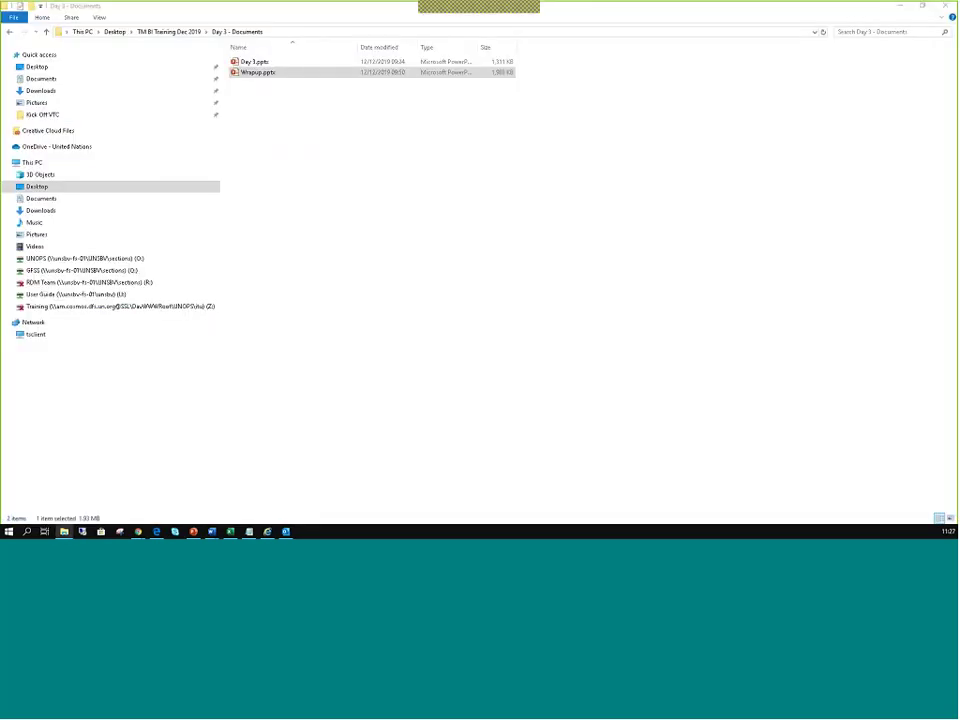
left_click(245, 75)
double_click(245, 75)
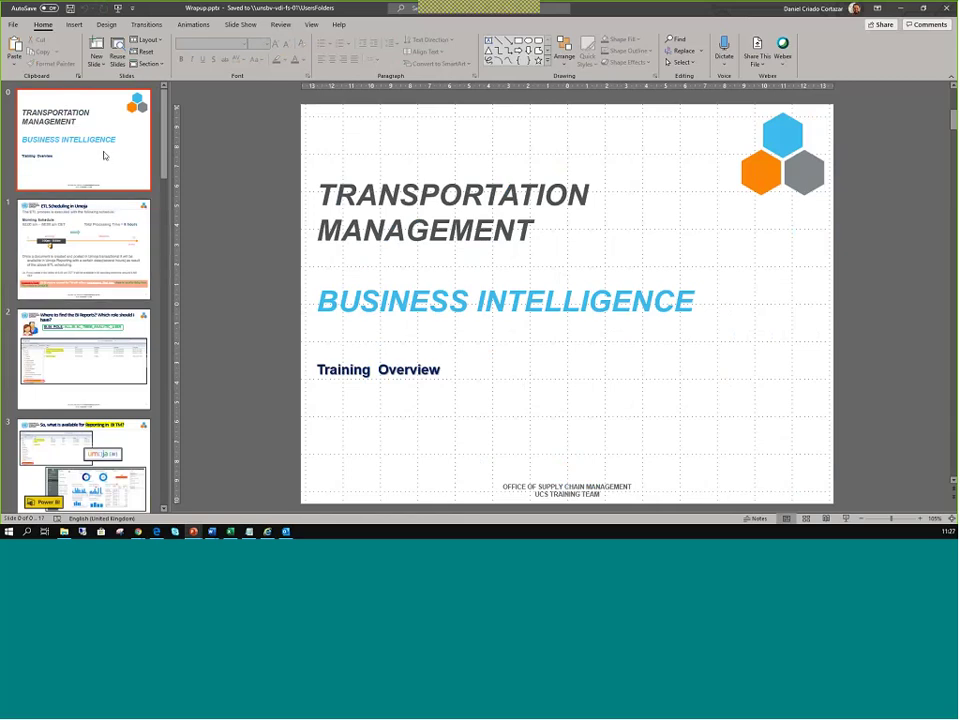
left_click(104, 155)
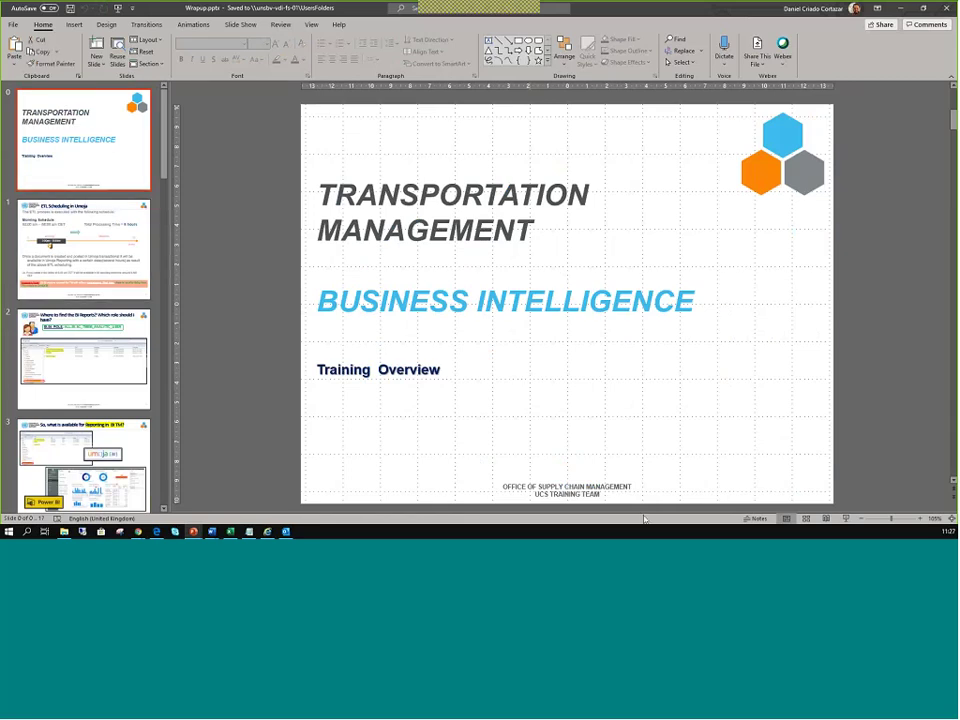
left_click(846, 519)
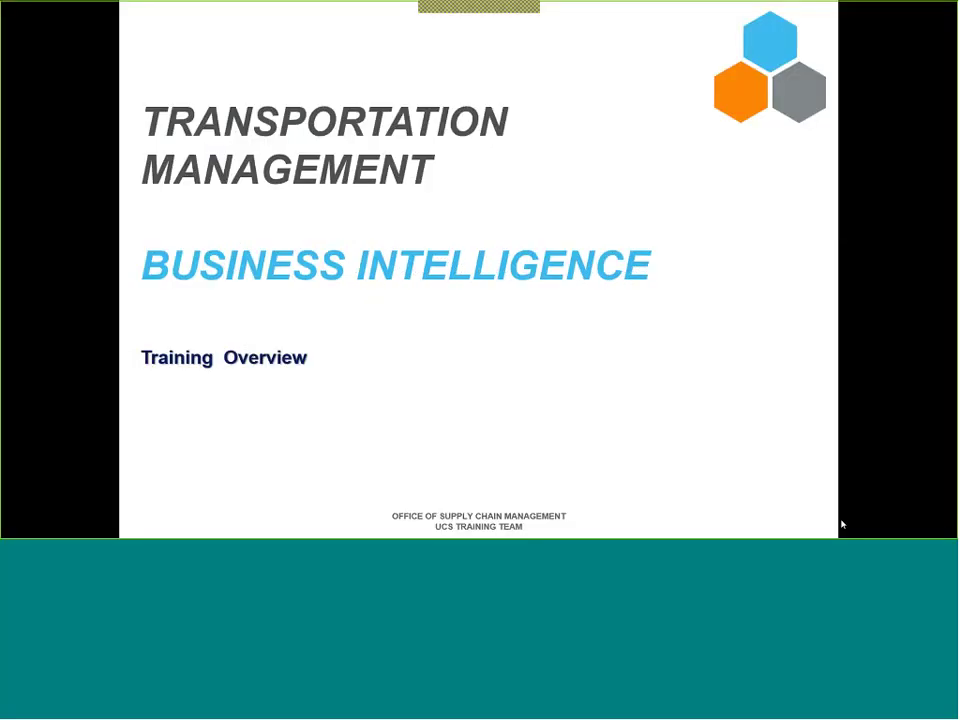